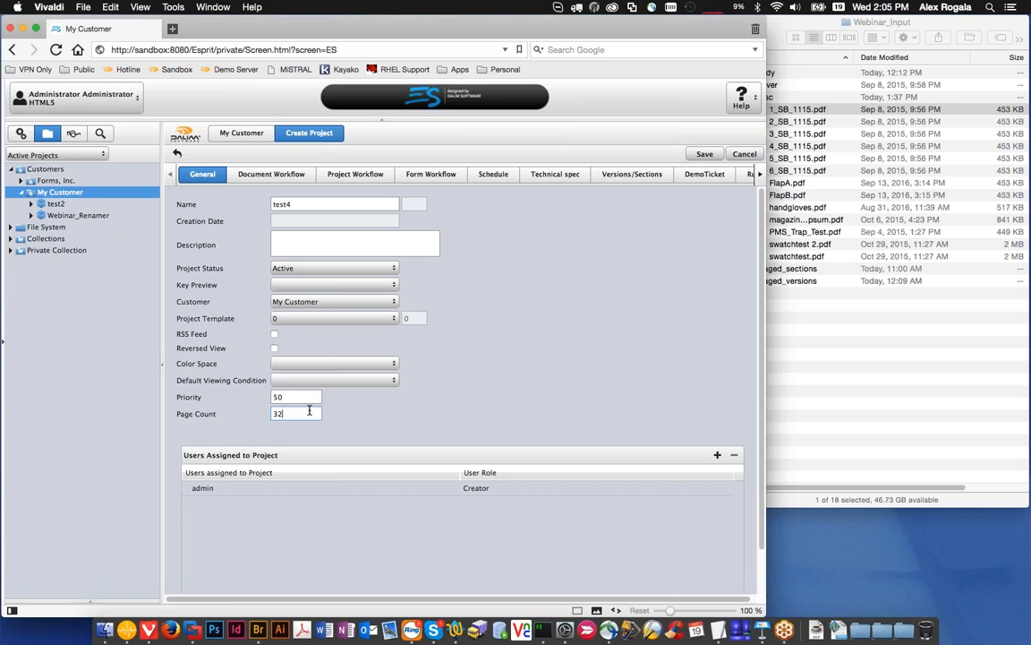
Step: Save the new test4 project with its 32-page count and look over its empty flatplan
{"action": "left_click", "coordinate": [705, 154]}
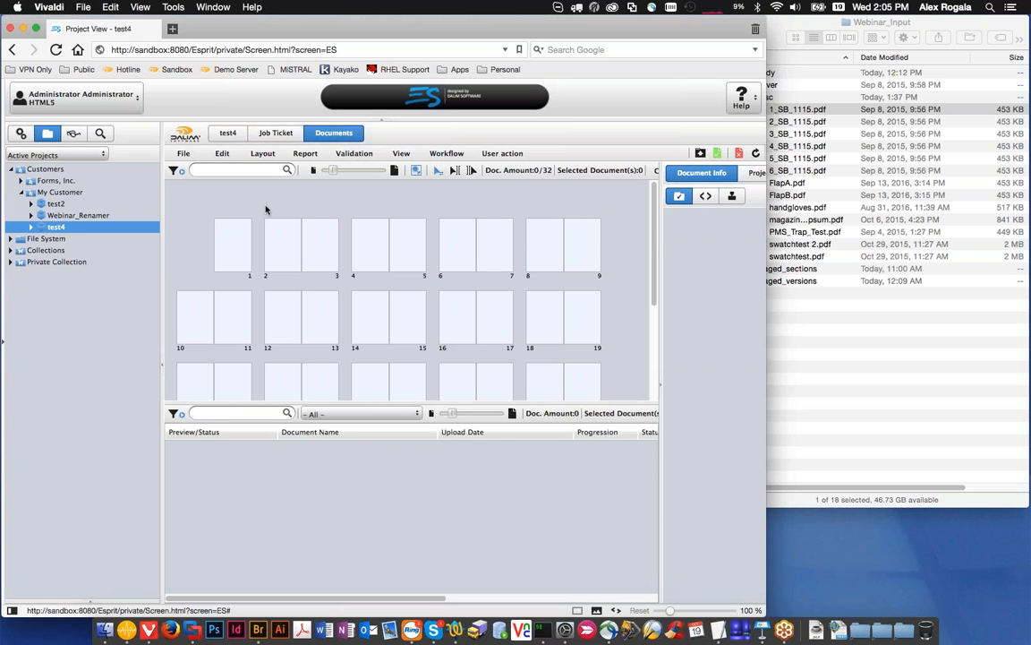
{"action": "scroll", "coordinate": [263, 224], "scroll_direction": "down", "scroll_amount": 3}
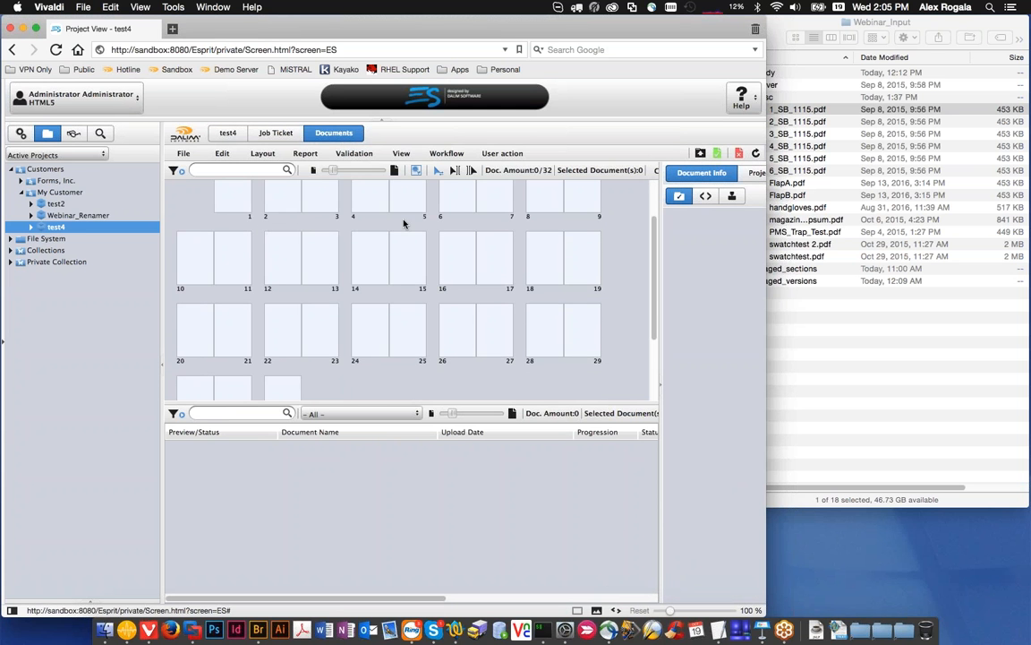
{"action": "scroll", "coordinate": [476, 327], "scroll_direction": "down", "scroll_amount": 2}
{"action": "scroll", "coordinate": [472, 333], "scroll_direction": "up", "scroll_amount": 2}
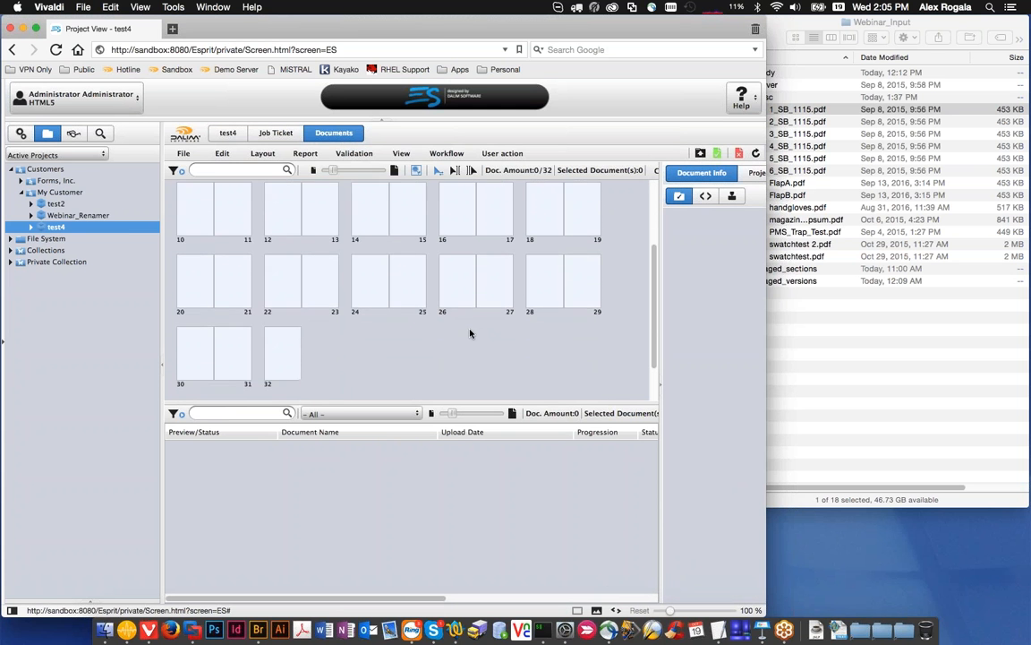
Step: Upload handgloves.pdf, magazine_loremIpsum.pdf and PMS_Trap_Test.pdf from the Misc folder to the test4 project
{"action": "left_click", "coordinate": [706, 155]}
{"action": "left_click", "coordinate": [782, 292]}
{"action": "left_click", "coordinate": [787, 110]}
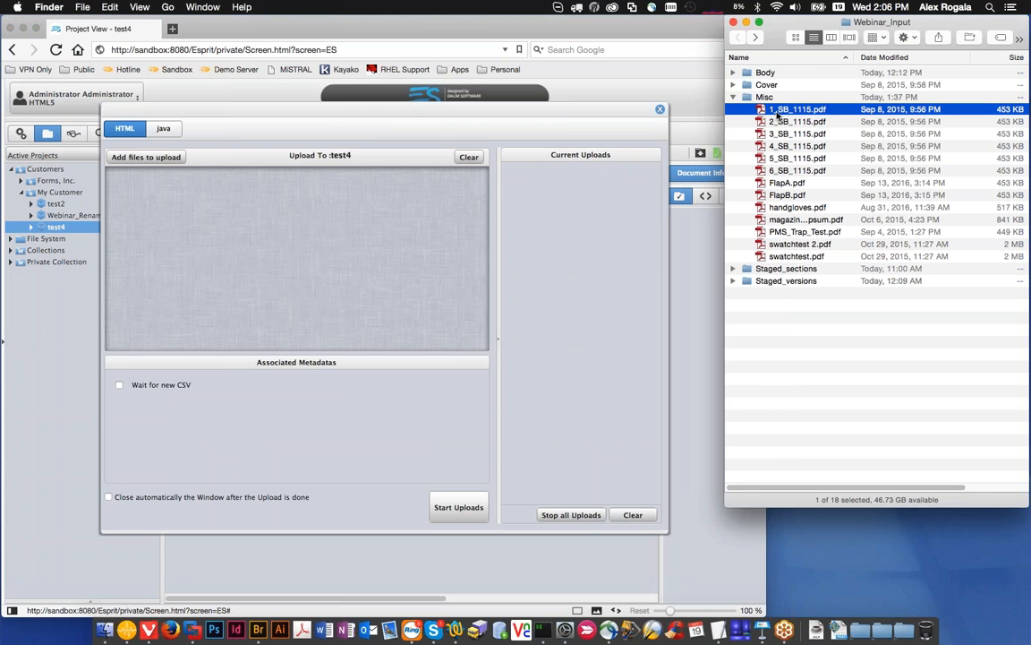
{"action": "left_click", "coordinate": [789, 183]}
{"action": "left_click", "coordinate": [789, 206]}
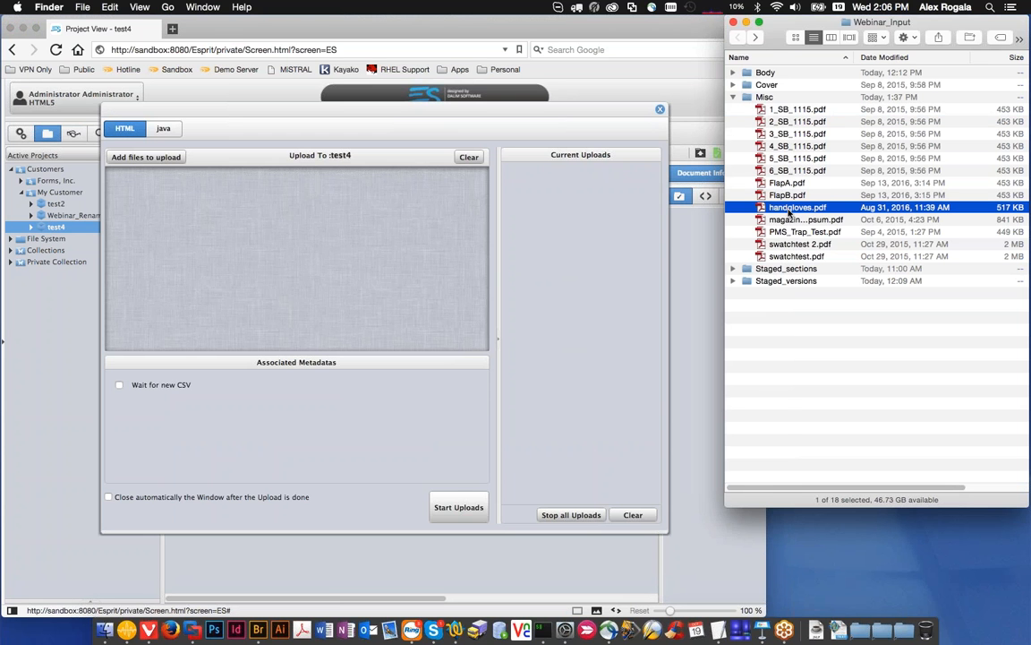
{"action": "left_click", "coordinate": [789, 219], "text": "shift"}
{"action": "left_click", "coordinate": [790, 232], "text": "shift"}
{"action": "left_click_drag", "start_coordinate": [790, 232], "coordinate": [358, 224]}
{"action": "left_click", "coordinate": [459, 506]}
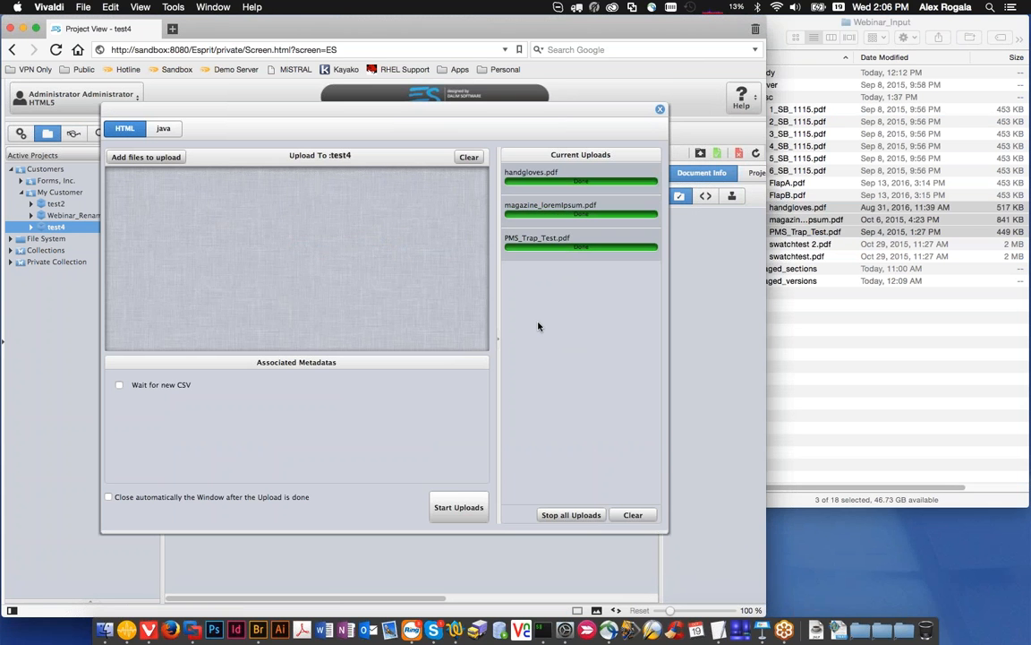
{"action": "left_click", "coordinate": [659, 109]}
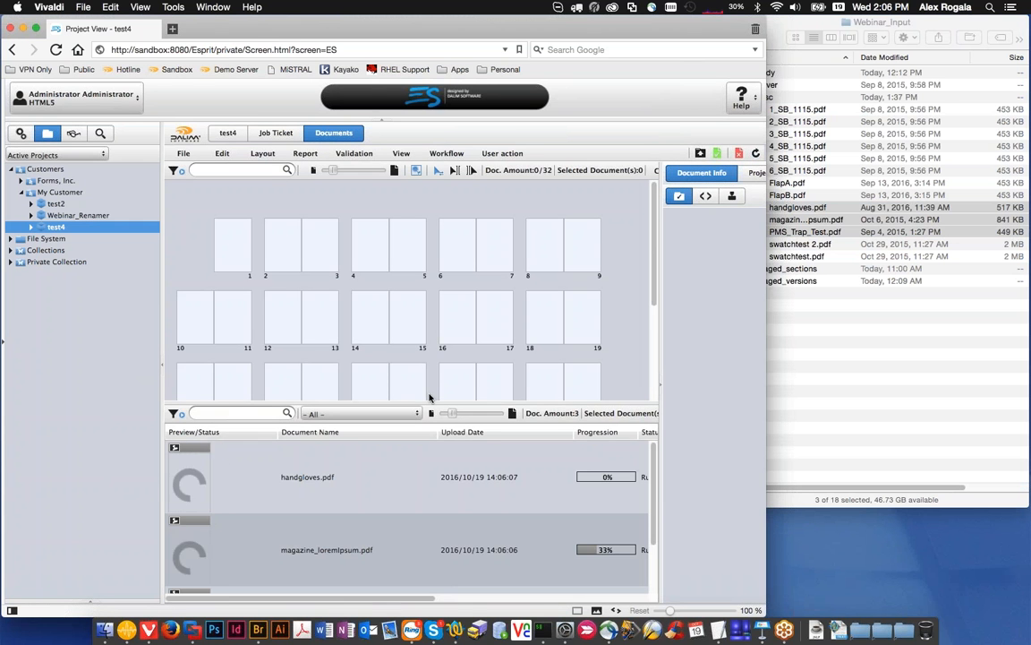
Step: Give the document list more height and view the project in the Only Flatplan and Only List layouts
{"action": "left_click_drag", "start_coordinate": [424, 382], "coordinate": [425, 366]}
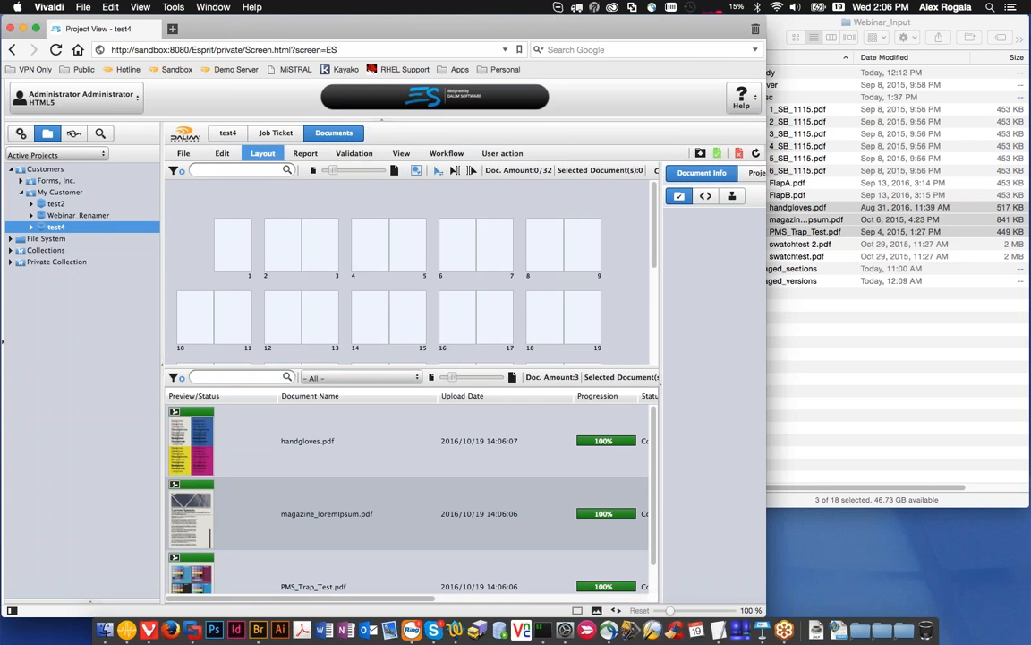
{"action": "left_click", "coordinate": [262, 154]}
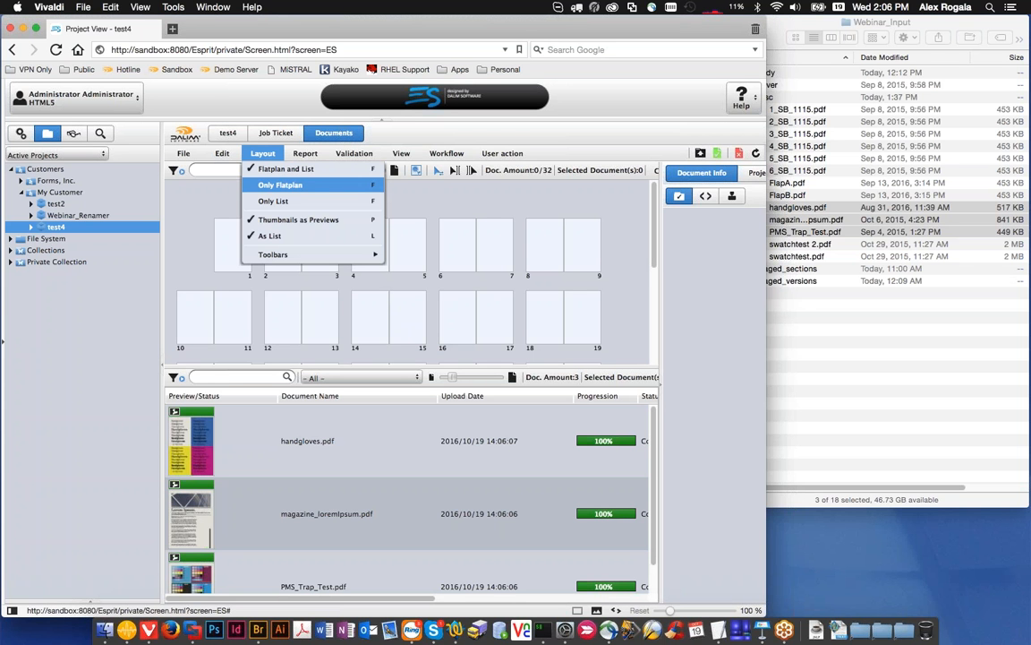
{"action": "left_click", "coordinate": [280, 185]}
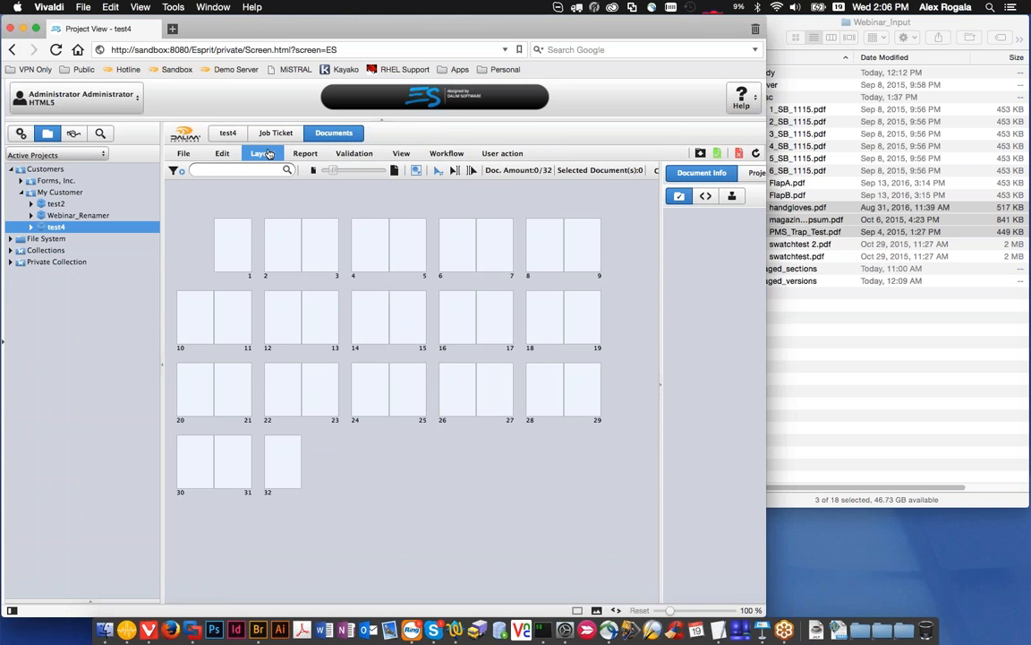
{"action": "left_click", "coordinate": [268, 154]}
{"action": "left_click", "coordinate": [273, 200]}
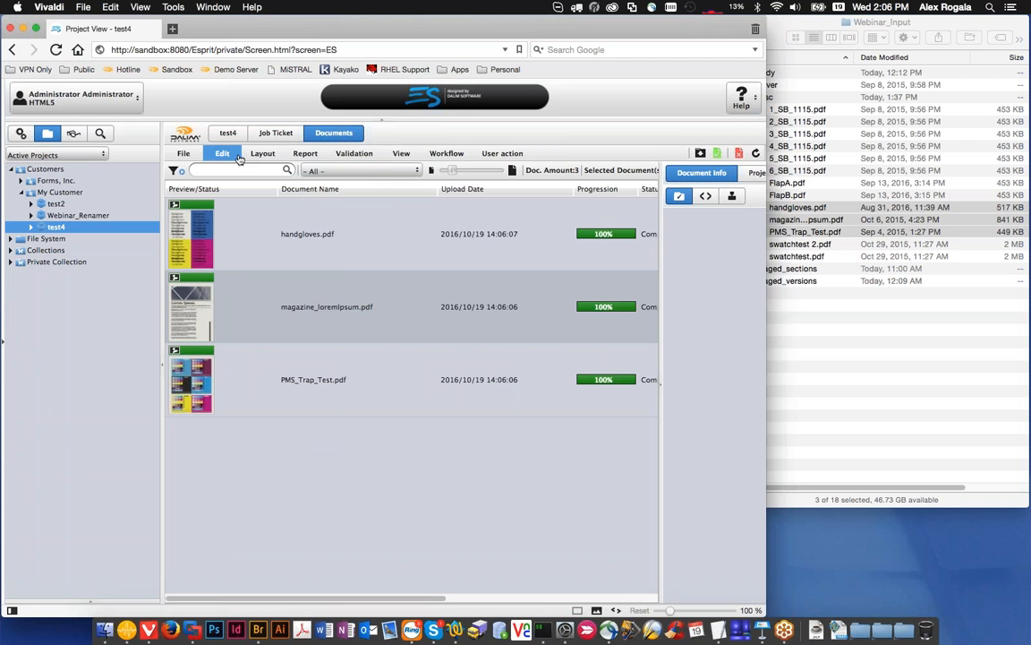
Step: Restore the Flatplan and List layout and give the flatplan area slightly more height
{"action": "left_click", "coordinate": [222, 154]}
{"action": "mouse_move", "coordinate": [262, 154]}
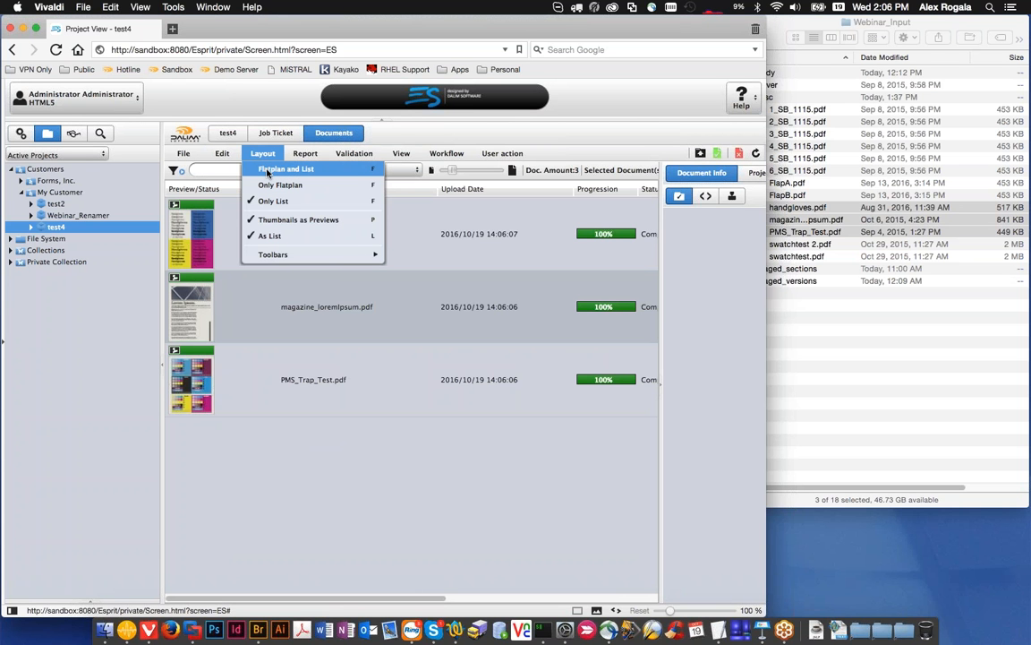
{"action": "left_click", "coordinate": [266, 170]}
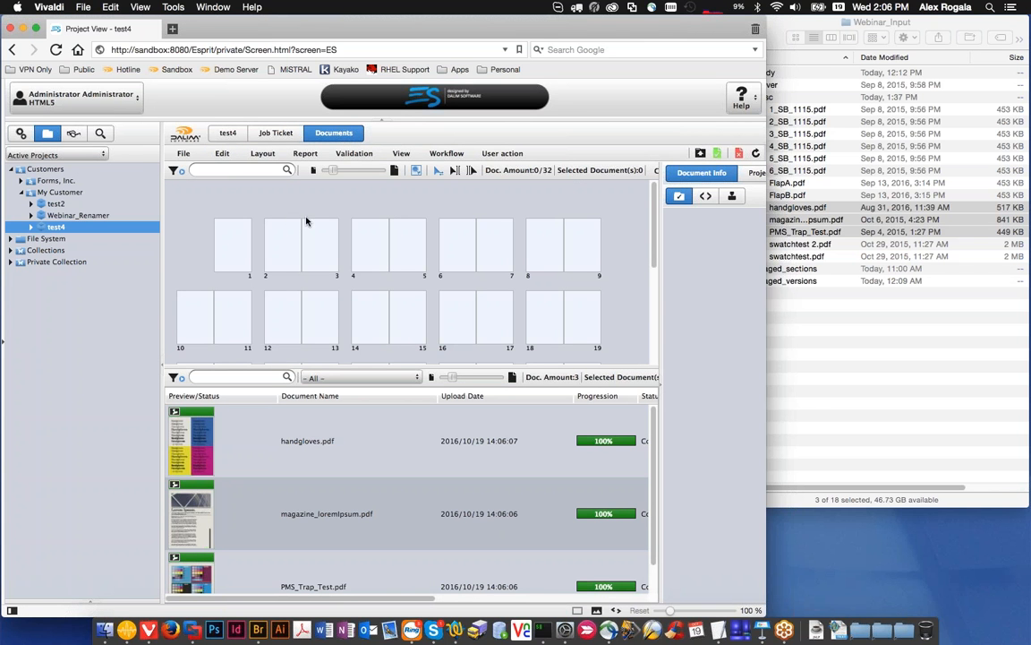
{"action": "left_click_drag", "start_coordinate": [318, 366], "coordinate": [318, 376]}
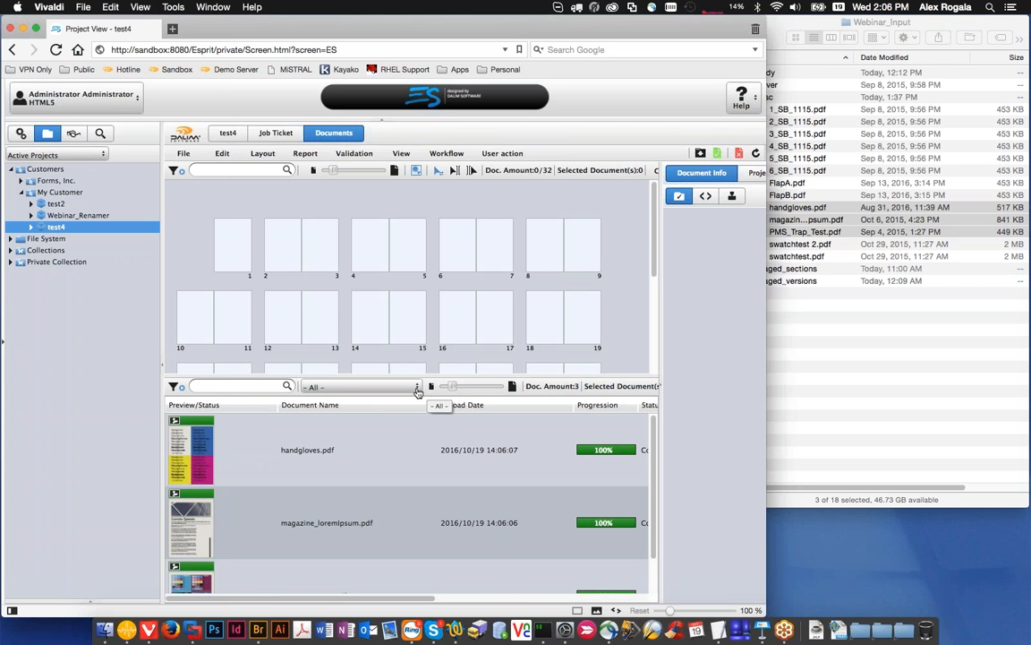
Step: Filter the document list to show only documents that are Not Assigned
{"action": "left_click", "coordinate": [417, 392]}
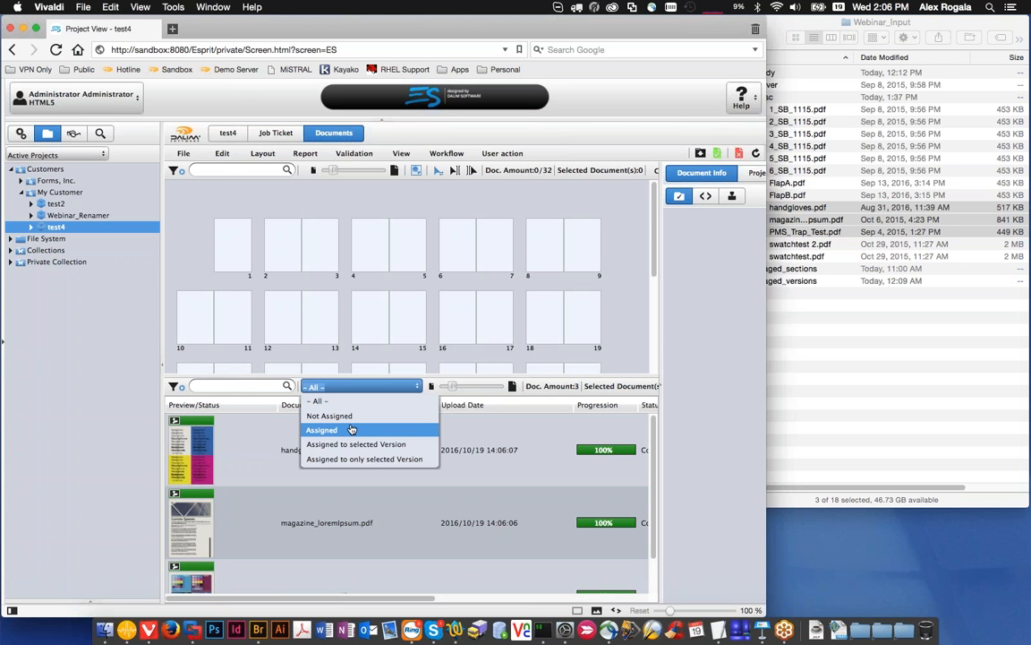
{"action": "key", "text": "Down"}
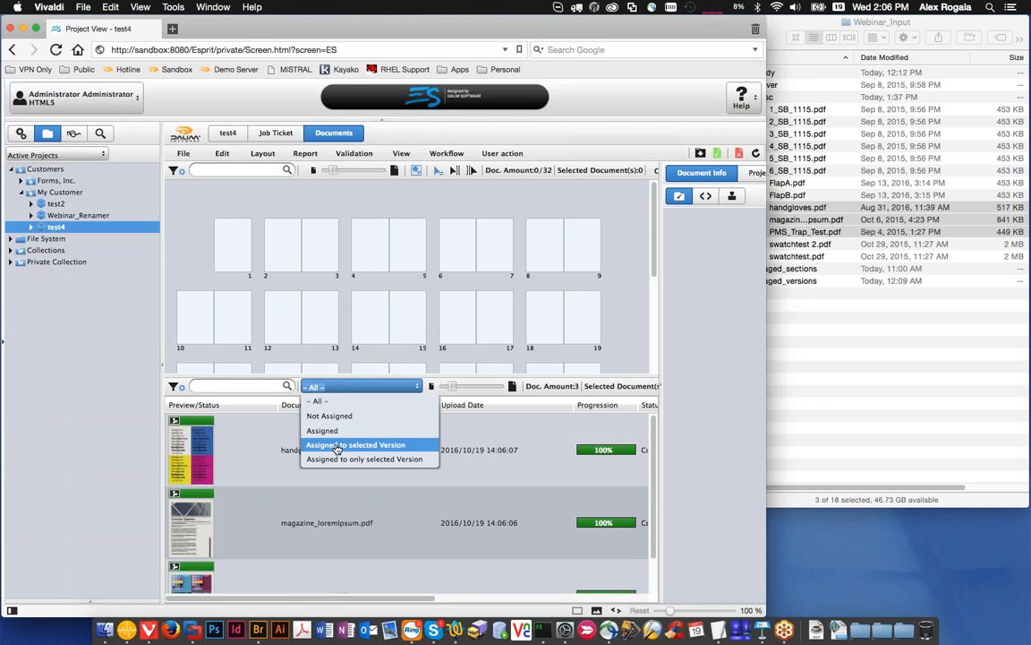
{"action": "key", "text": "Up"}
{"action": "key", "text": "Up"}
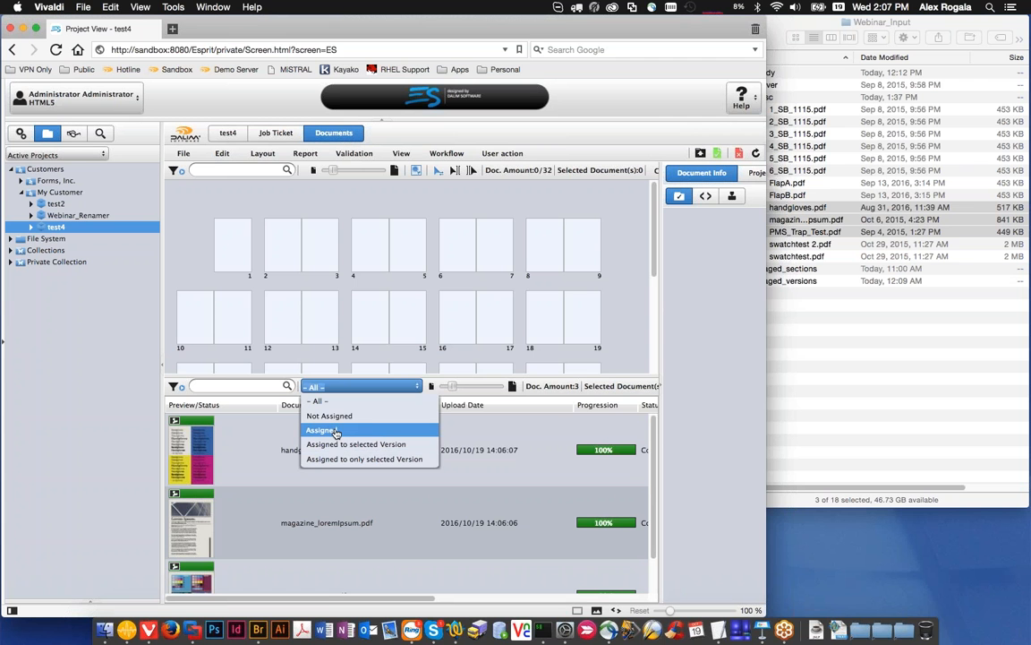
{"action": "key", "text": "Return"}
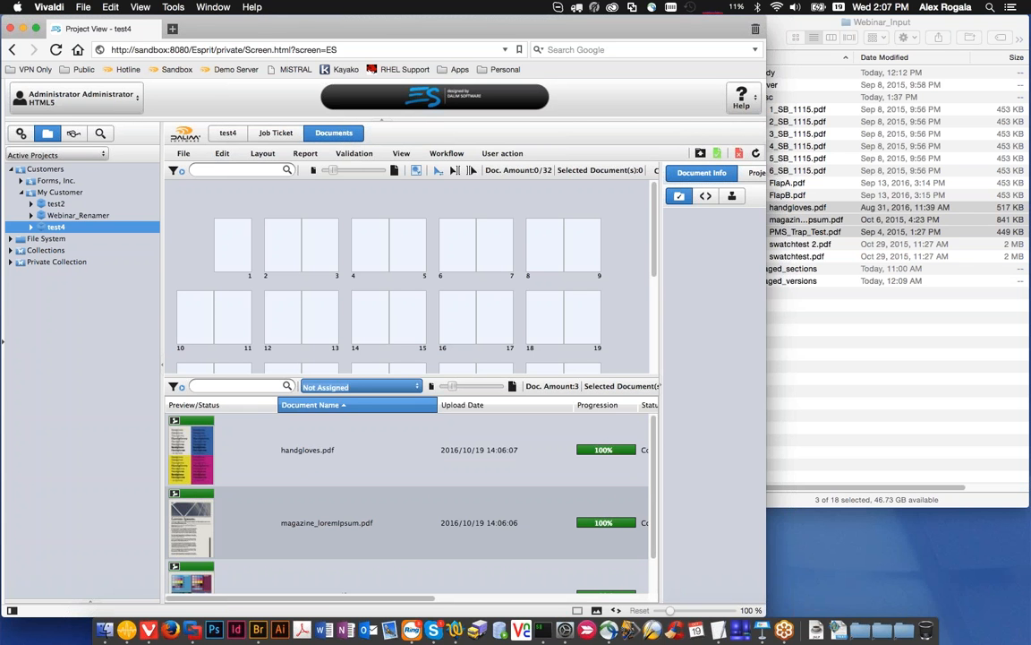
Step: Assign handgloves.pdf to page 1 and magazine_loremIpsum.pdf to page 2 of the flatplan
{"action": "left_click", "coordinate": [337, 436]}
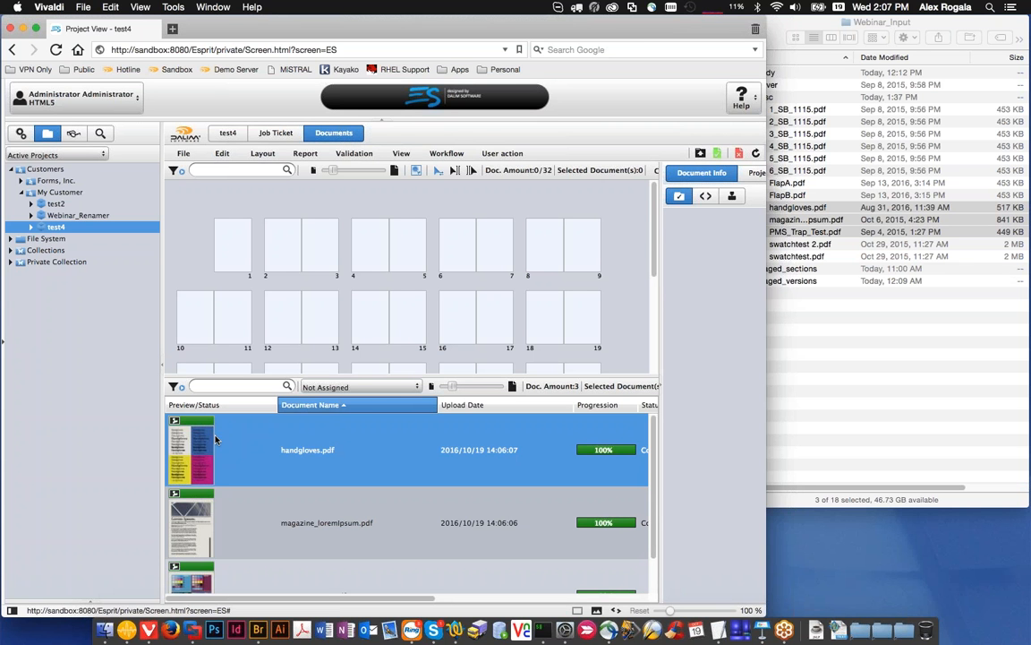
{"action": "mouse_move", "coordinate": [205, 445]}
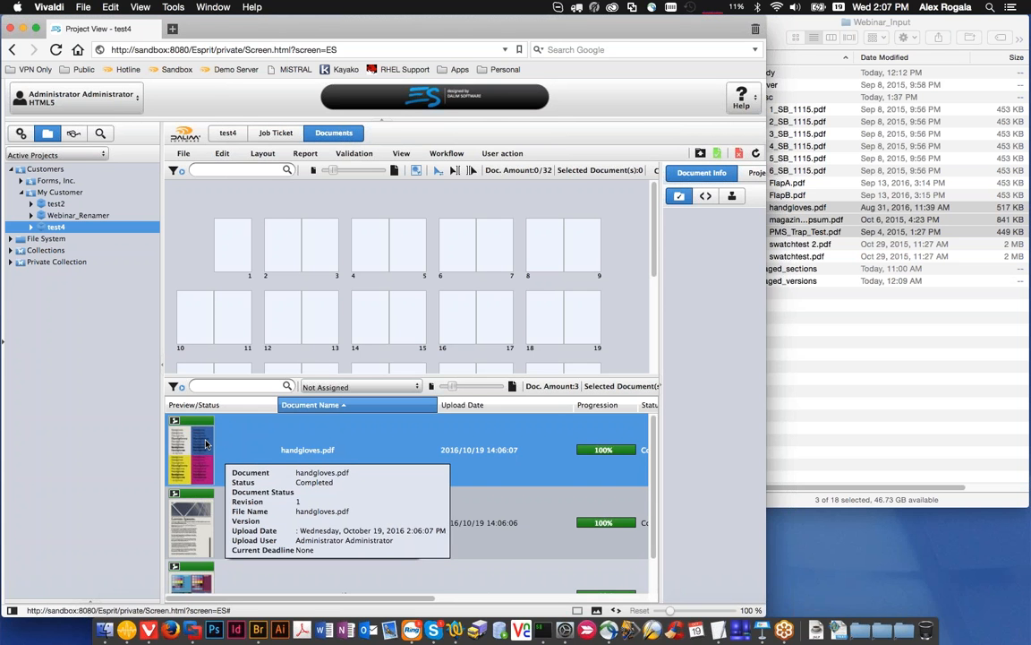
{"action": "left_click_drag", "start_coordinate": [205, 445], "coordinate": [233, 246]}
{"action": "left_click_drag", "start_coordinate": [196, 448], "coordinate": [298, 248]}
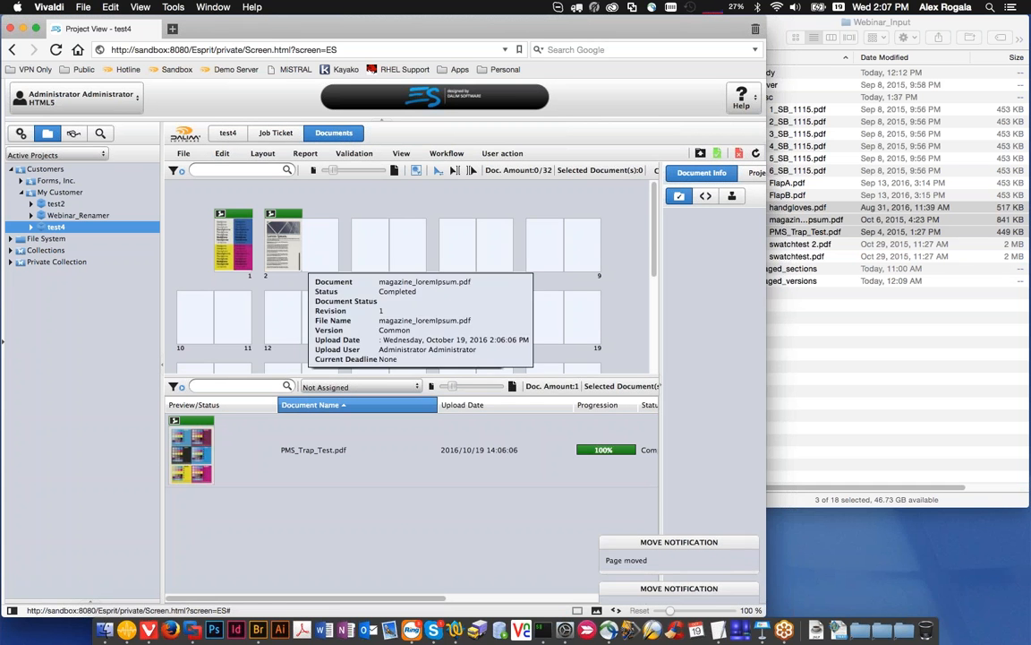
Step: Upload FlapB.pdf directly onto page 3 of the flatplan and refresh the project view
{"action": "right_click", "coordinate": [329, 243]}
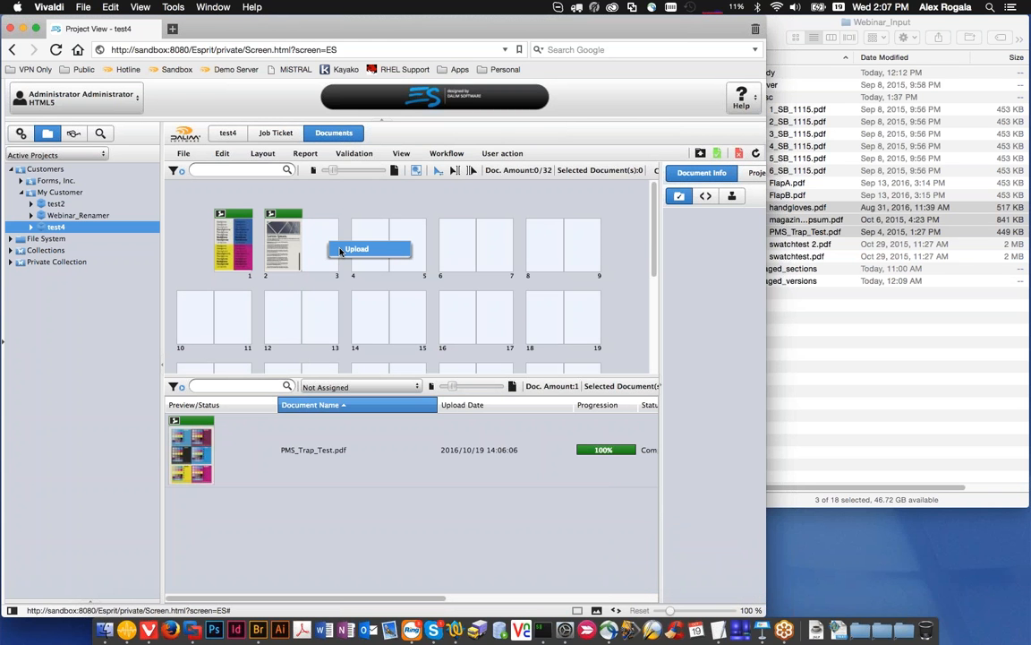
{"action": "left_click", "coordinate": [340, 252]}
{"action": "left_click", "coordinate": [777, 308]}
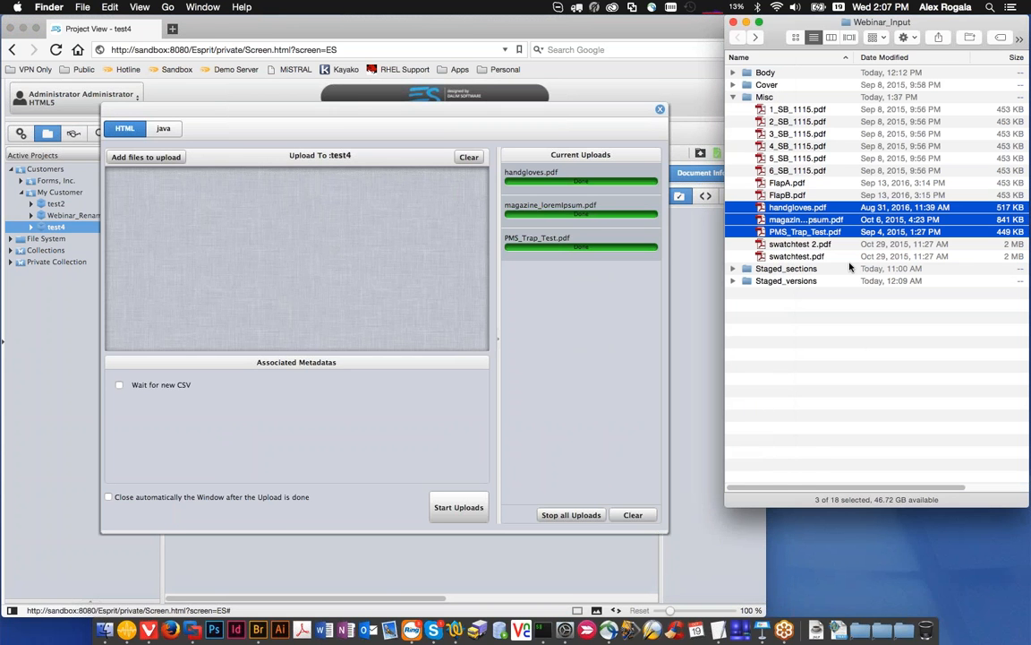
{"action": "left_click_drag", "start_coordinate": [788, 195], "coordinate": [430, 215]}
{"action": "left_click", "coordinate": [482, 508]}
{"action": "left_click", "coordinate": [660, 108]}
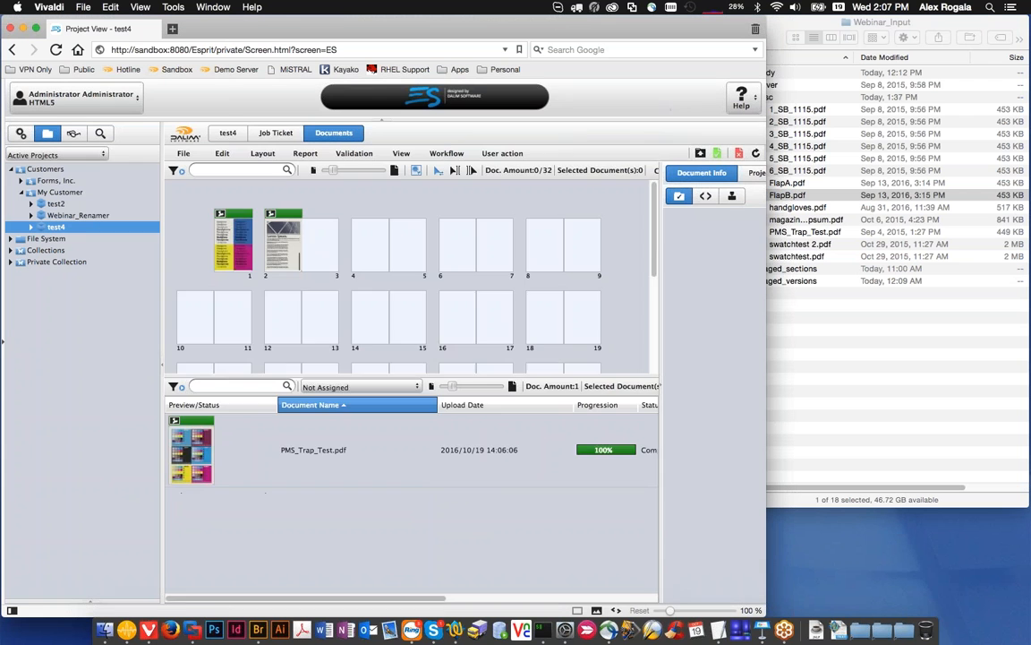
{"action": "left_click", "coordinate": [754, 155]}
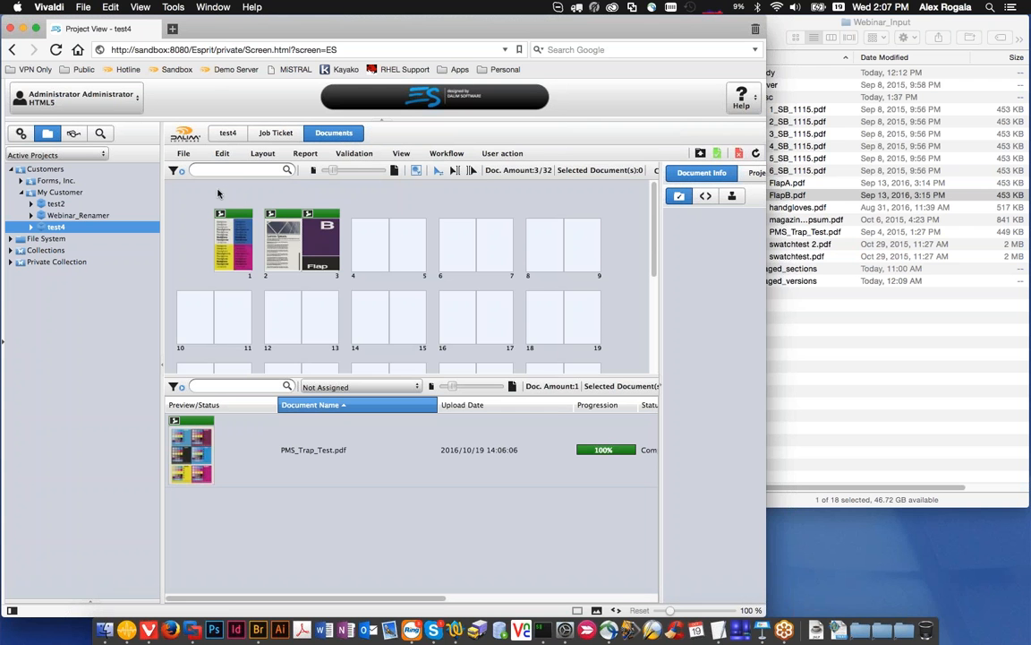
Step: Open the documents on pages 1 to 3 together in the viewer and examine the page 2-3 spread
{"action": "left_click_drag", "start_coordinate": [206, 194], "coordinate": [333, 270]}
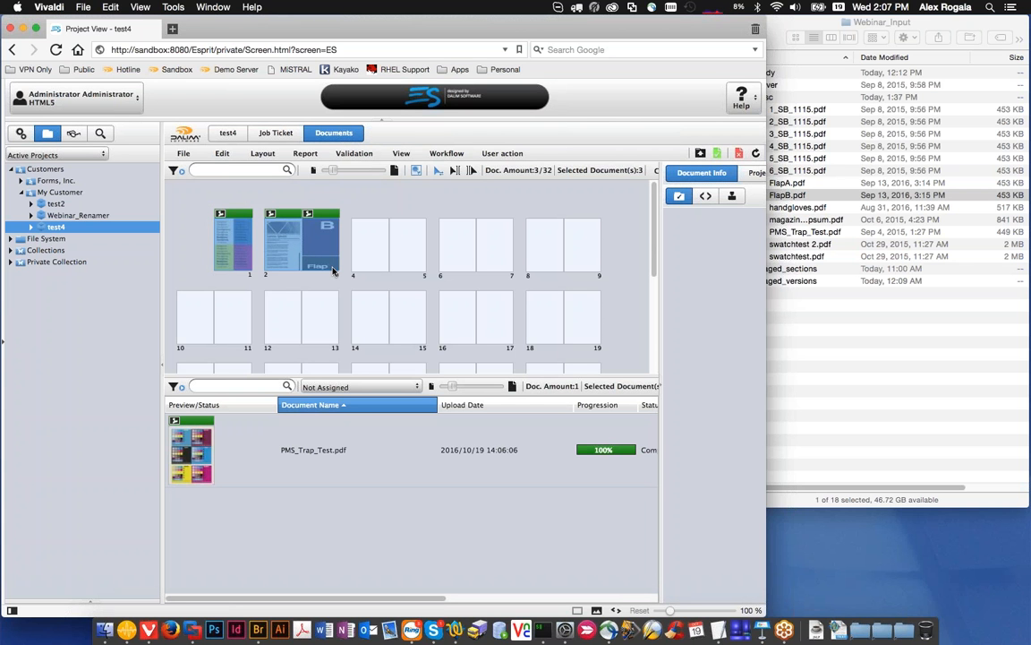
{"action": "double_click", "coordinate": [333, 270]}
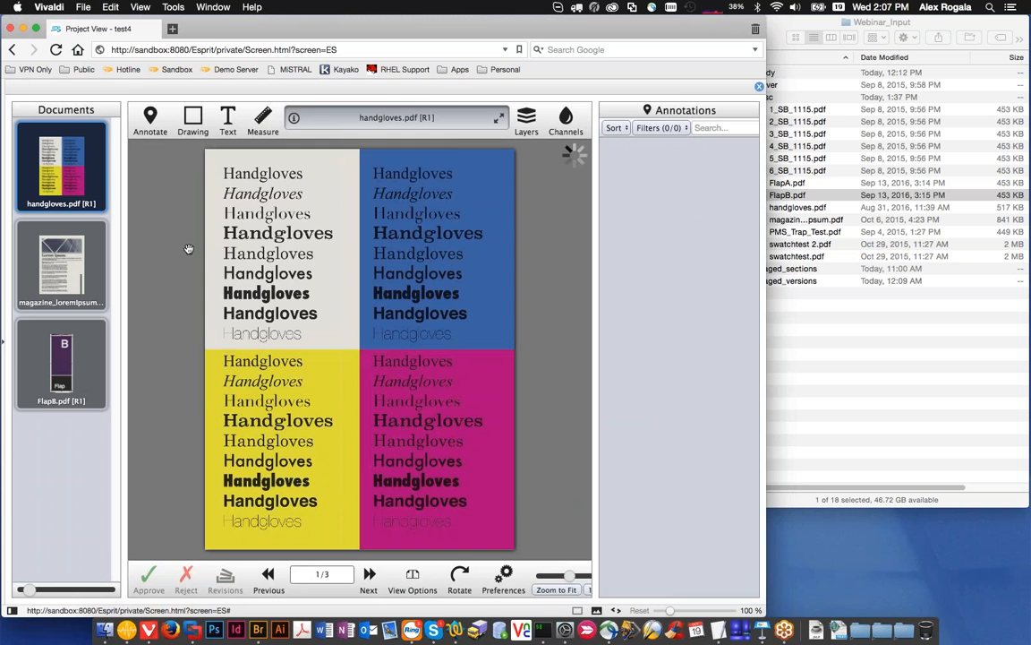
{"action": "mouse_move", "coordinate": [63, 192]}
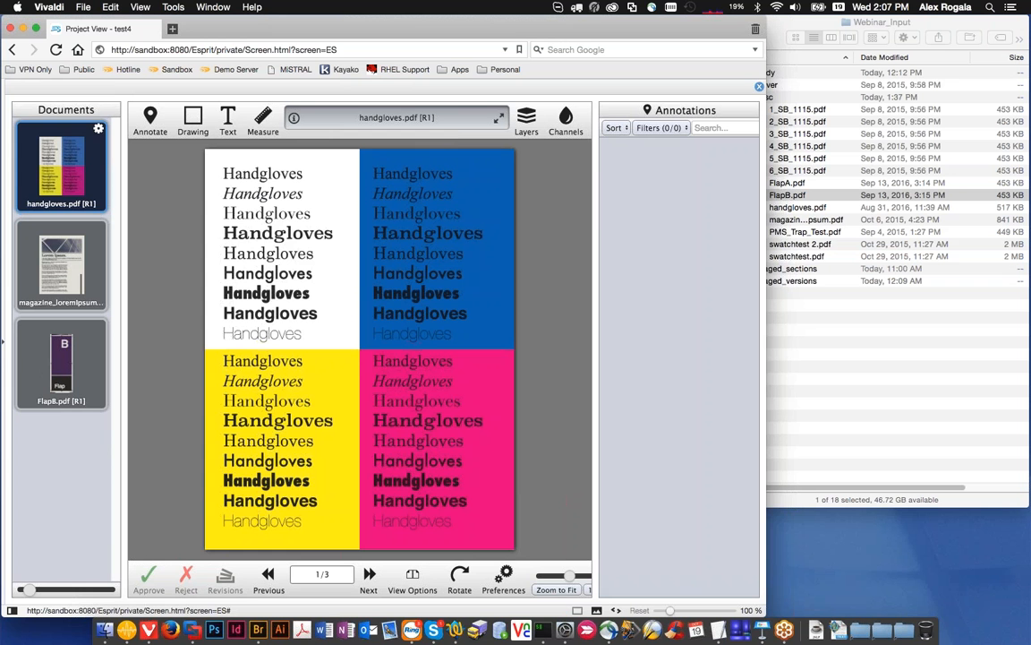
{"action": "left_click", "coordinate": [74, 233]}
{"action": "scroll", "coordinate": [332, 280], "scroll_direction": "up", "scroll_amount": 2}
{"action": "scroll", "coordinate": [333, 282], "scroll_direction": "down", "scroll_amount": 3}
{"action": "scroll", "coordinate": [400, 307], "scroll_direction": "up", "scroll_amount": 2}
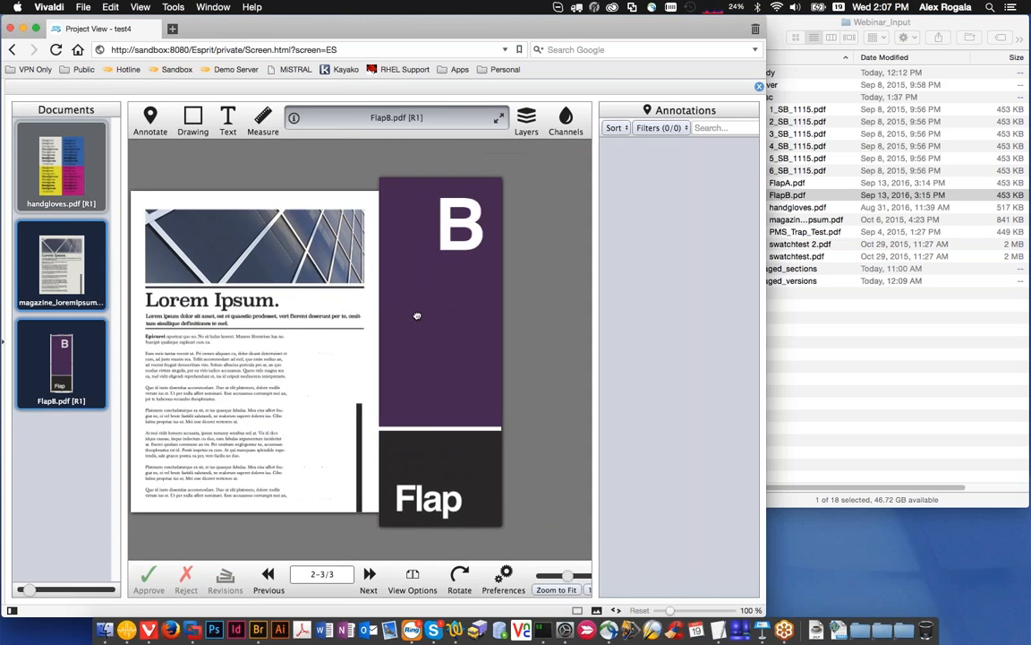
{"action": "scroll", "coordinate": [417, 291], "scroll_direction": "down", "scroll_amount": 3}
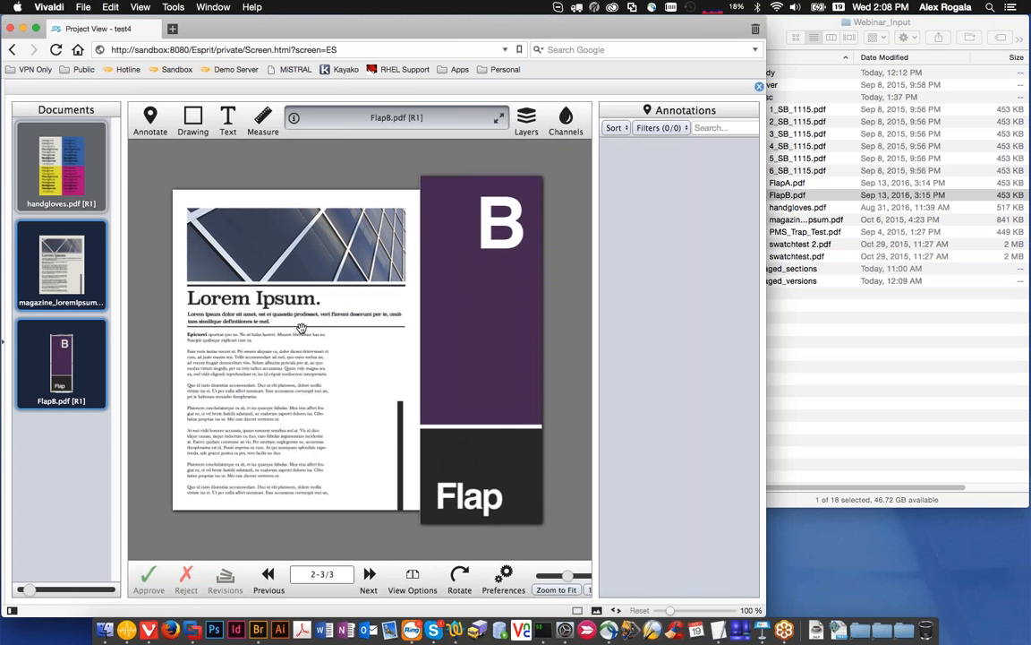
{"action": "scroll", "coordinate": [301, 328], "scroll_direction": "up", "scroll_amount": 2}
{"action": "scroll", "coordinate": [303, 329], "scroll_direction": "down", "scroll_amount": 1}
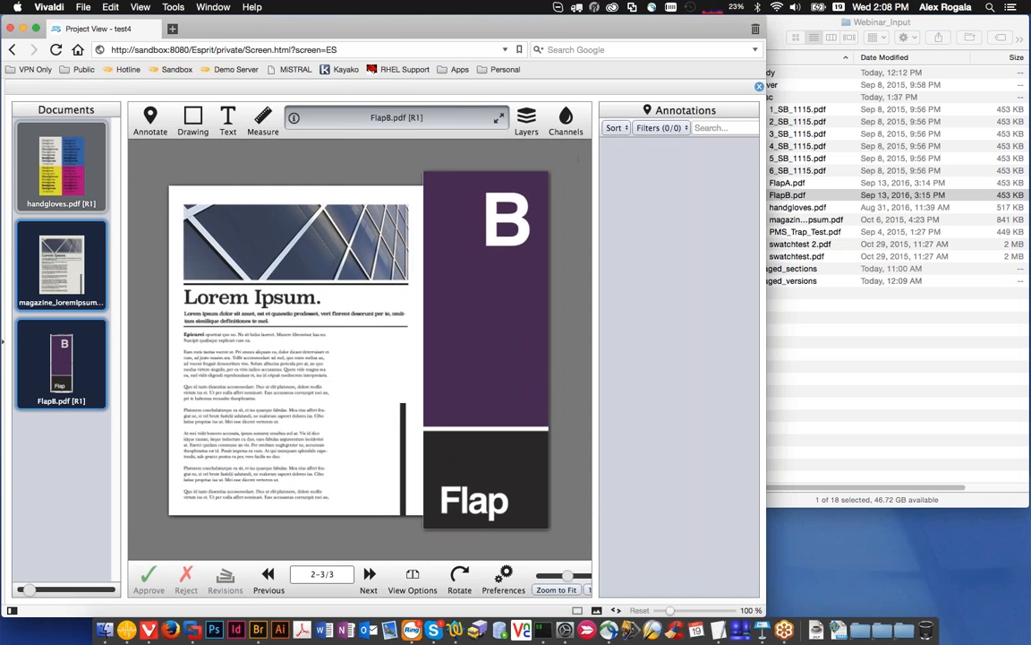
{"action": "left_click", "coordinate": [758, 85]}
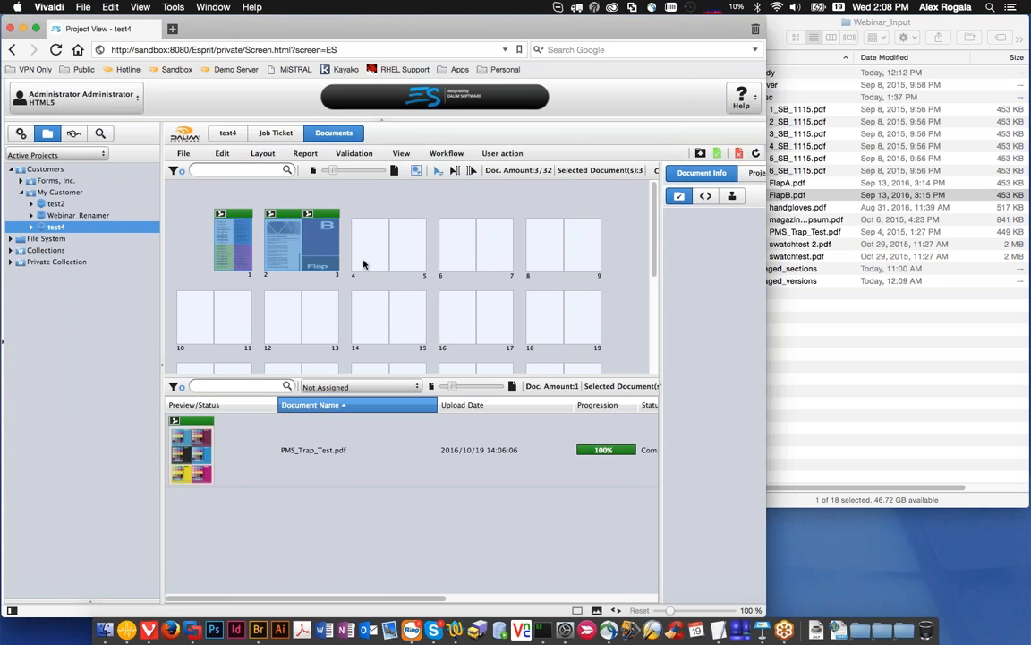
Step: Place PMS_Trap_Test.pdf on page 2 of the flatplan in place of magazine_loremIpsum.pdf
{"action": "scroll", "coordinate": [417, 313], "scroll_direction": "down", "scroll_amount": 2}
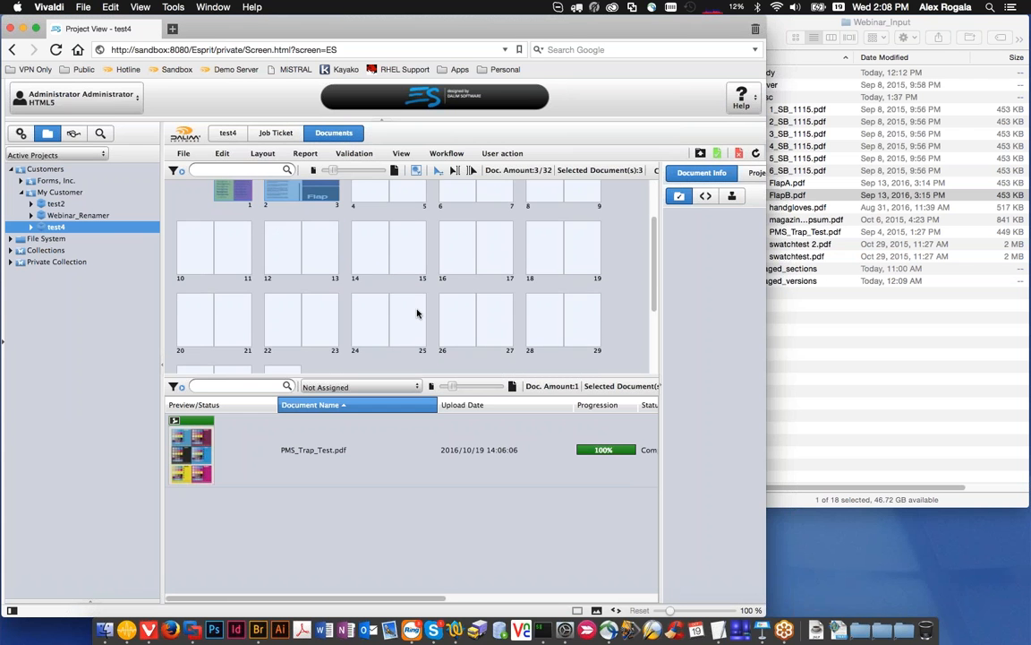
{"action": "scroll", "coordinate": [417, 314], "scroll_direction": "up", "scroll_amount": 2}
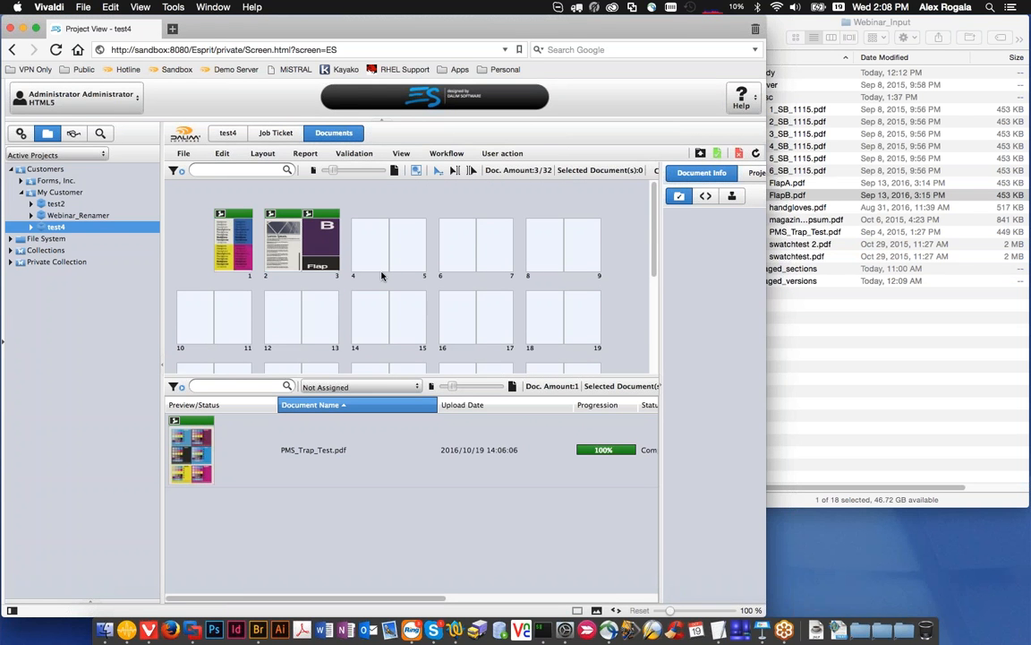
{"action": "left_click_drag", "start_coordinate": [332, 222], "coordinate": [322, 251]}
{"action": "left_click_drag", "start_coordinate": [188, 466], "coordinate": [251, 236]}
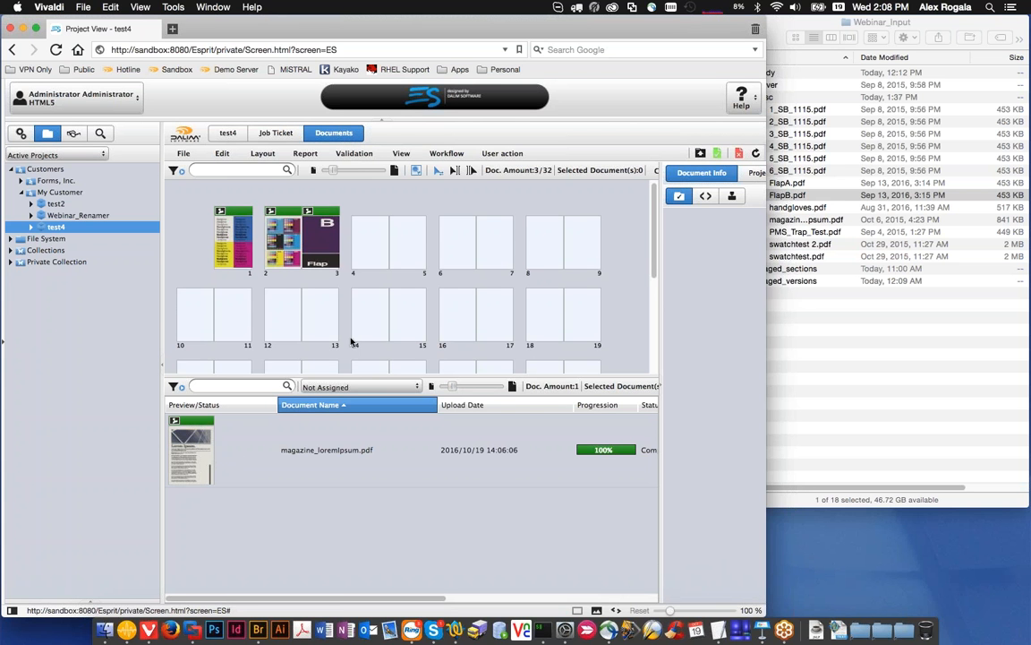
Step: Insert magazine_loremIpsum.pdf at page 2 of the flatplan, shifting PMS_Trap_Test.pdf and FlapB.pdf to pages 3 and 4
{"action": "scroll", "coordinate": [351, 341], "scroll_direction": "down", "scroll_amount": 1}
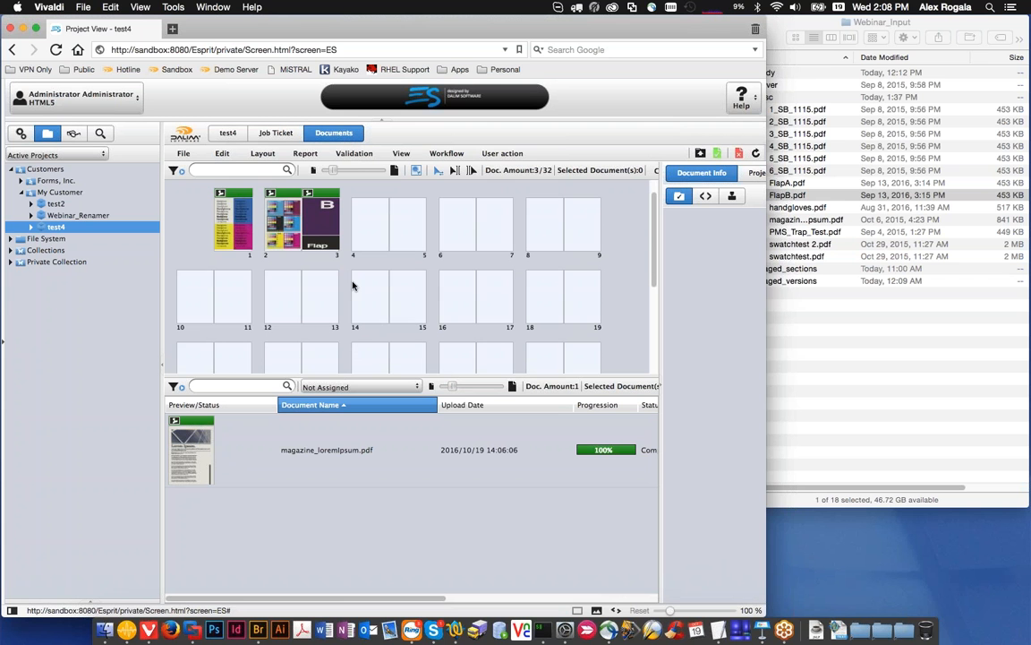
{"action": "scroll", "coordinate": [353, 285], "scroll_direction": "down", "scroll_amount": 1}
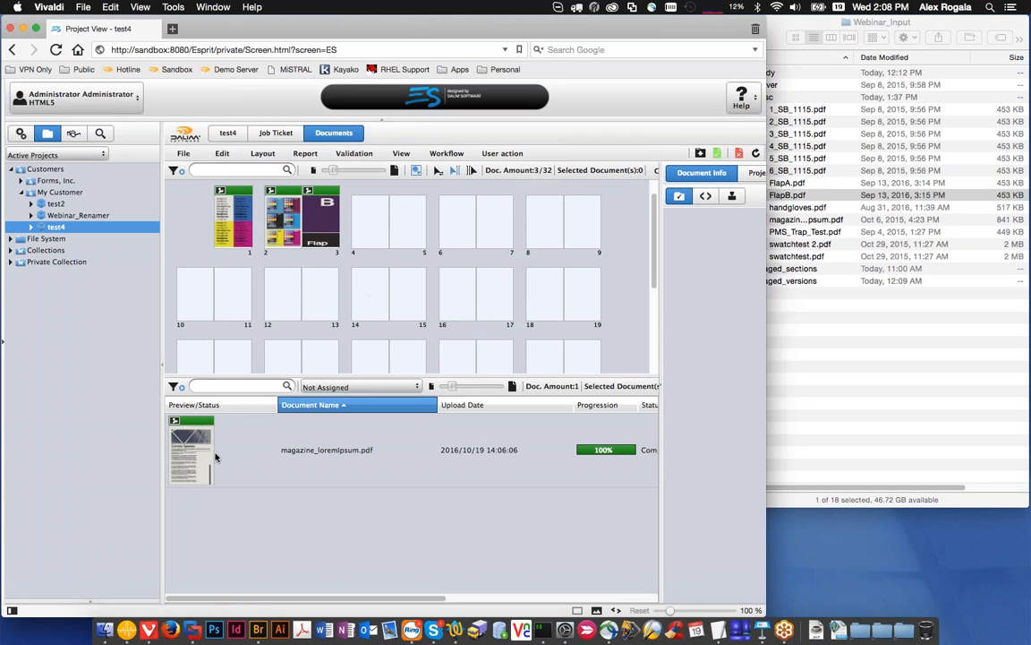
{"action": "left_click_drag", "start_coordinate": [201, 463], "coordinate": [277, 227]}
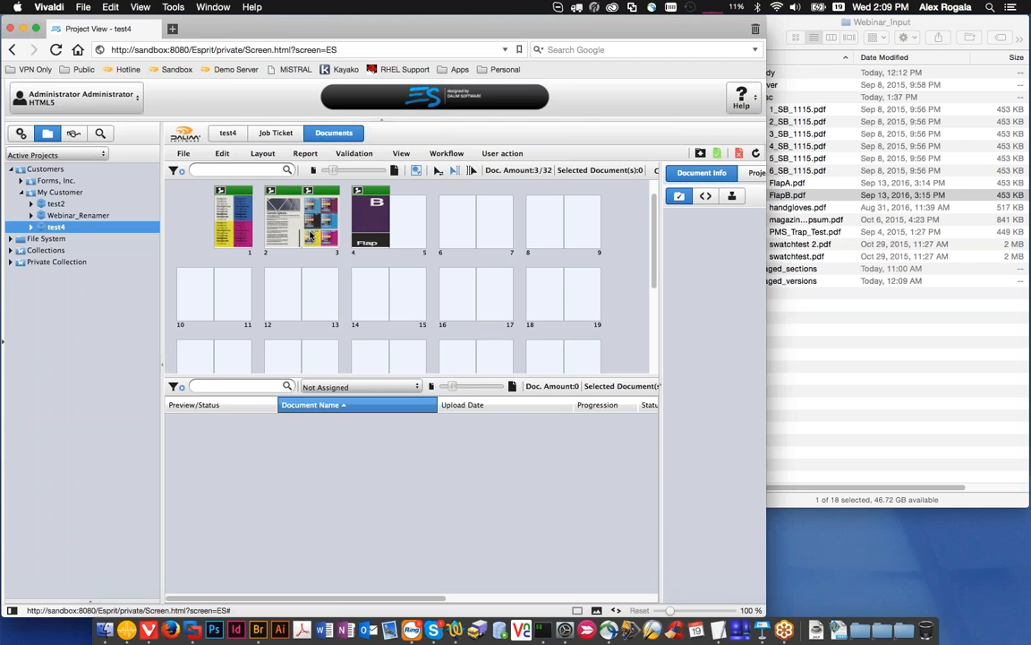
{"action": "mouse_move", "coordinate": [311, 235]}
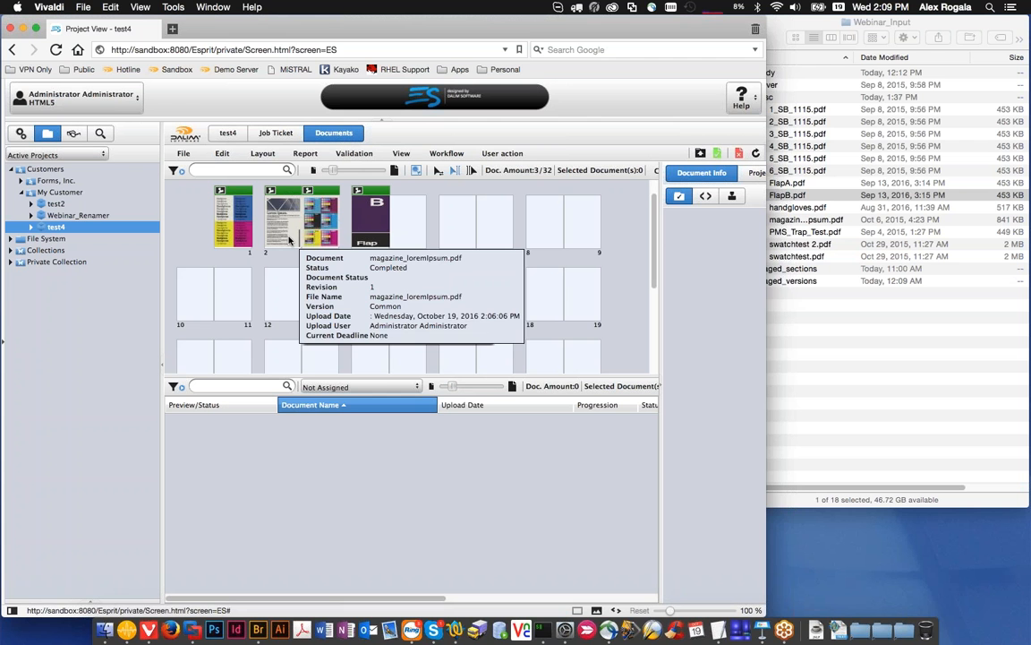
Step: Lock the FlapB.pdf document in place on page 4 of the flatplan
{"action": "left_click", "coordinate": [289, 240]}
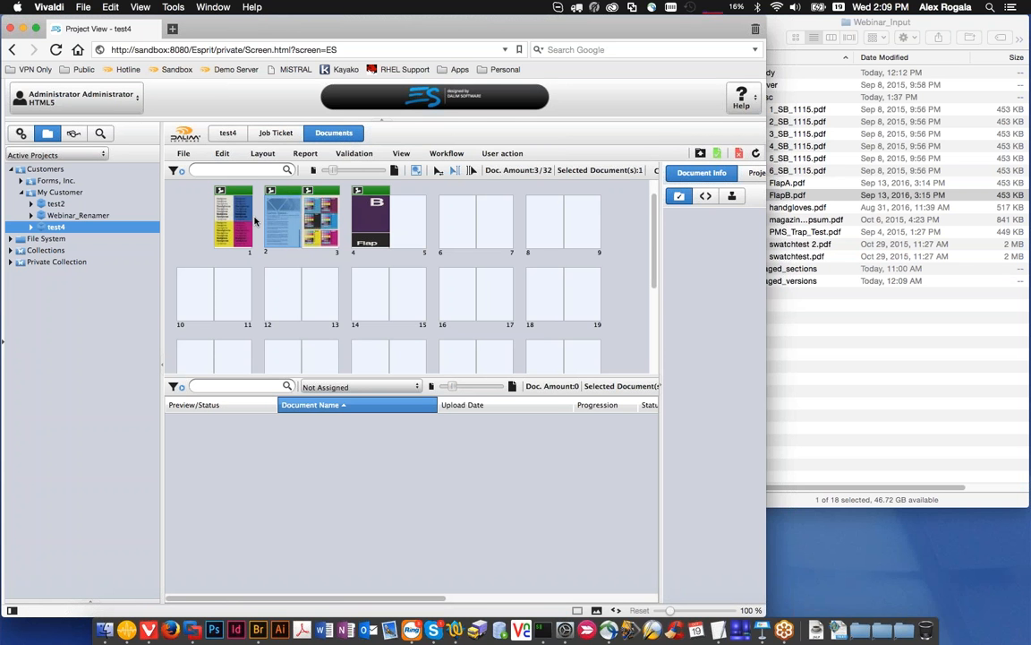
{"action": "left_click", "coordinate": [366, 205]}
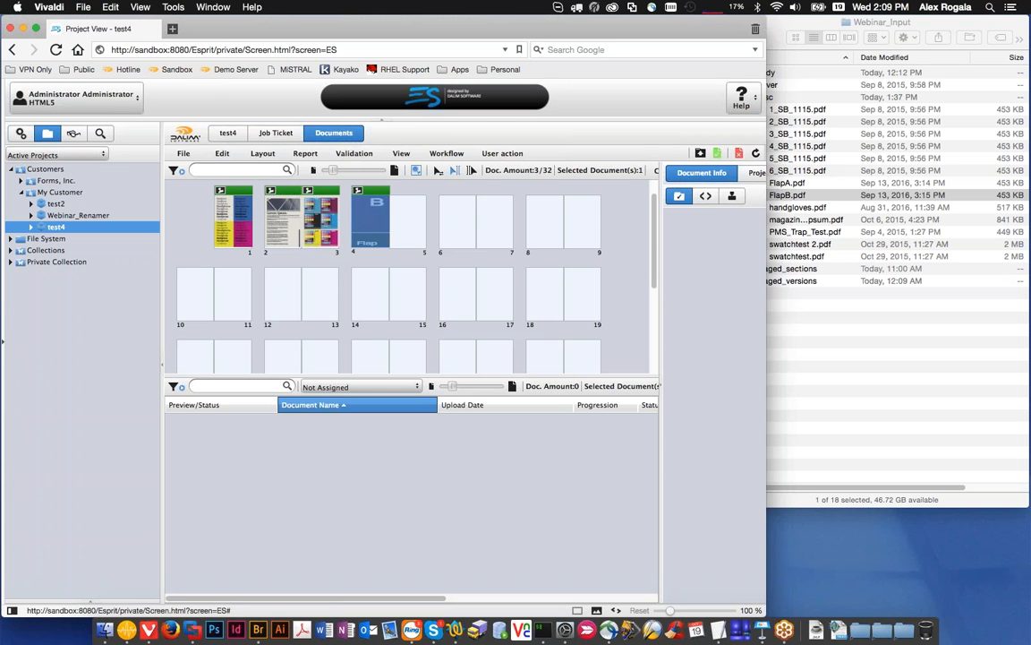
{"action": "left_click", "coordinate": [222, 154]}
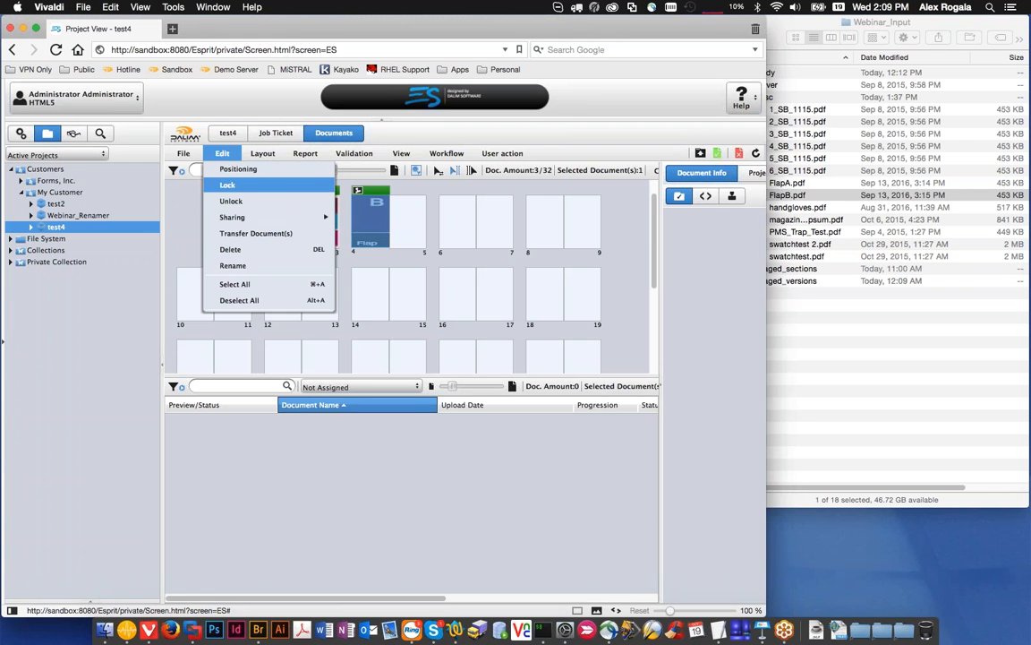
{"action": "left_click", "coordinate": [227, 185]}
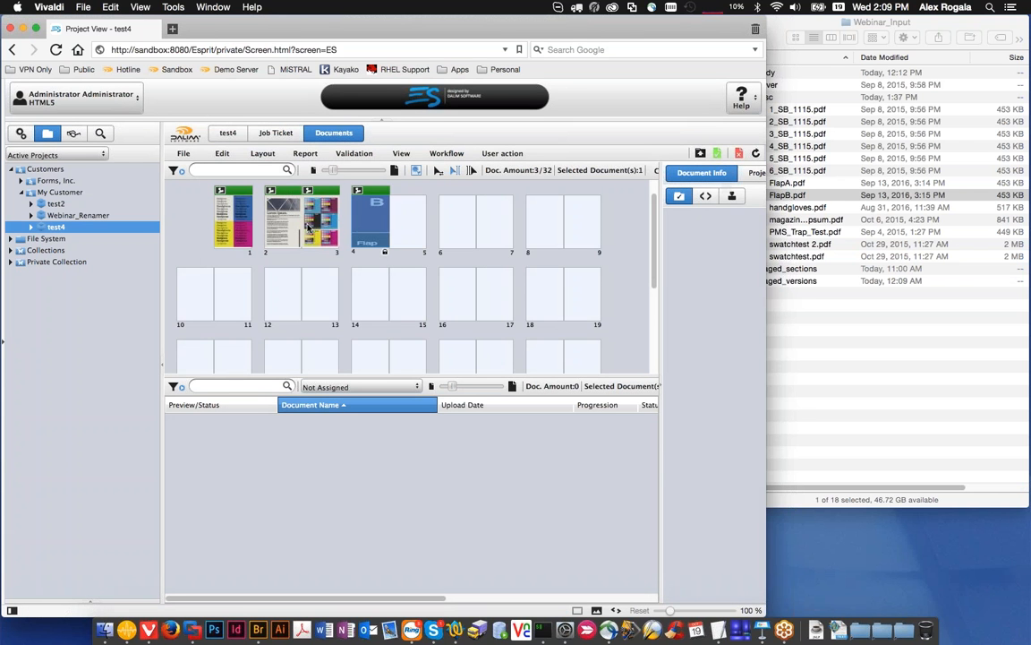
{"action": "left_click", "coordinate": [373, 221]}
{"action": "left_click", "coordinate": [374, 230]}
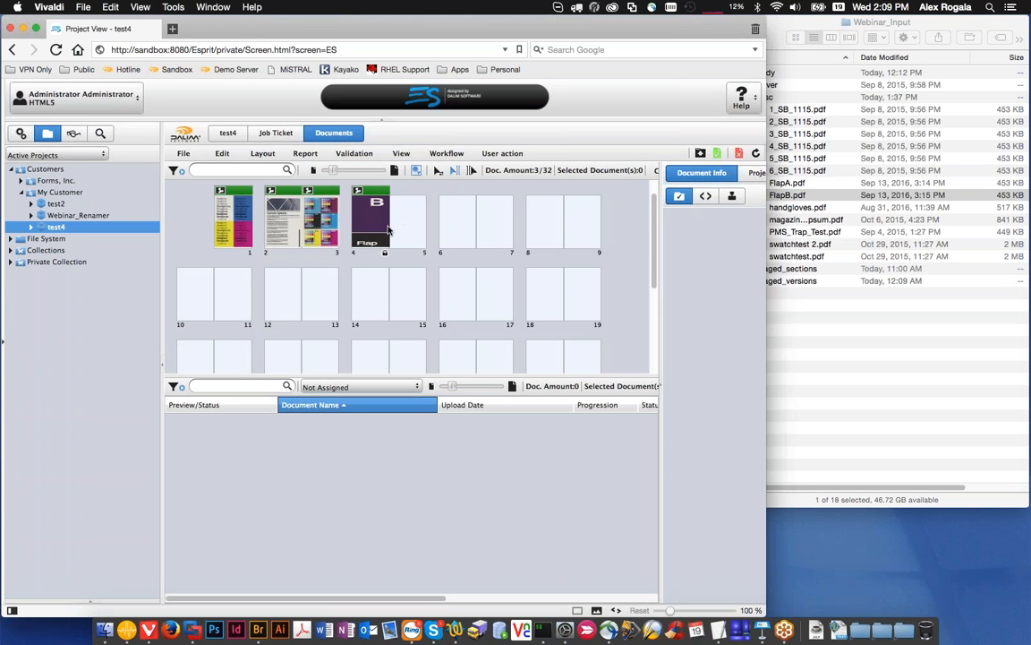
{"action": "mouse_move", "coordinate": [375, 236]}
{"action": "mouse_move", "coordinate": [337, 238]}
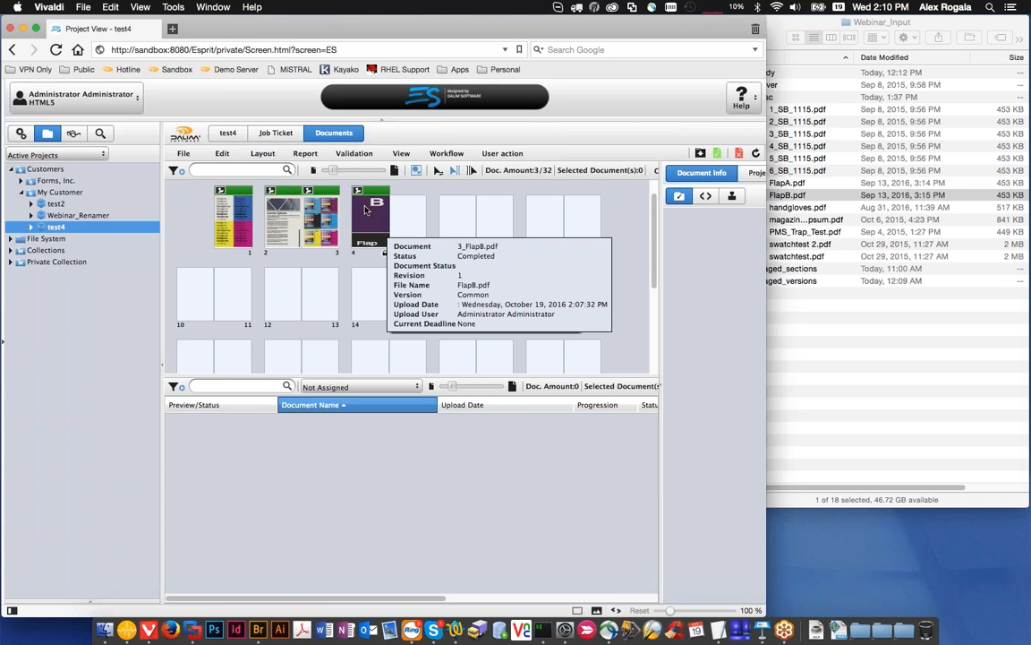
Step: Open the Upload Body Folio rule in the Upload rule set and examine its general settings and processing rules
{"action": "left_click", "coordinate": [31, 132]}
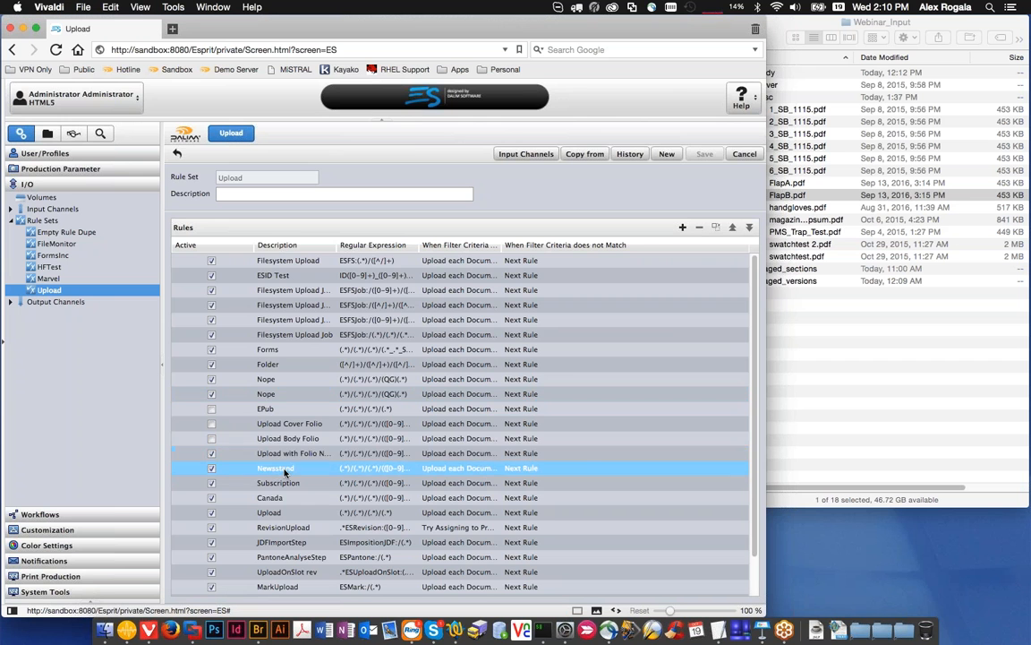
{"action": "left_click", "coordinate": [286, 439]}
{"action": "double_click", "coordinate": [286, 438]}
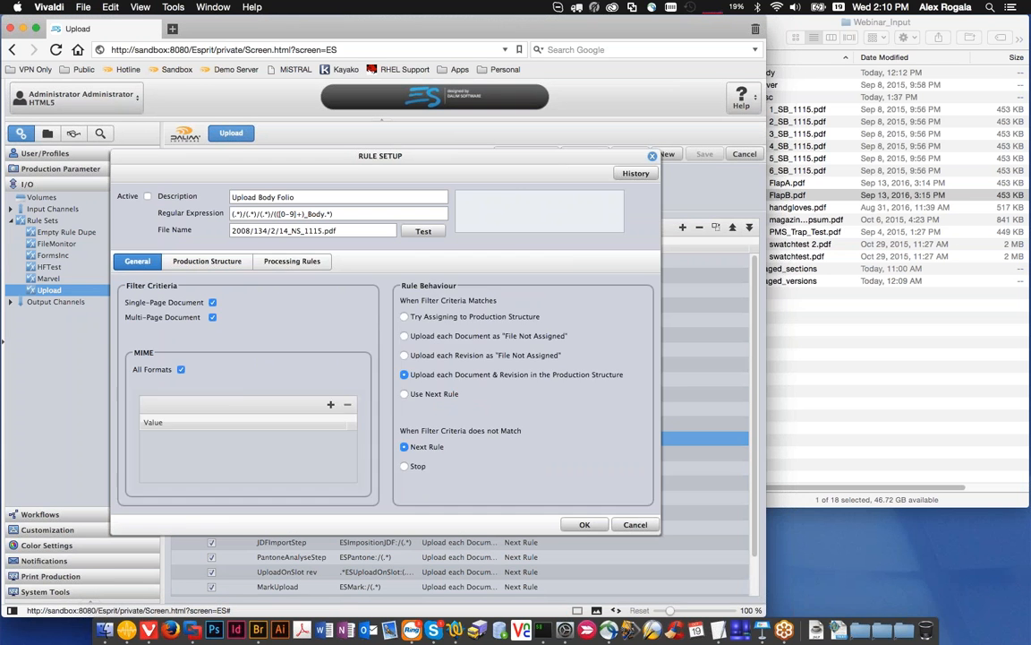
{"action": "left_click", "coordinate": [292, 261]}
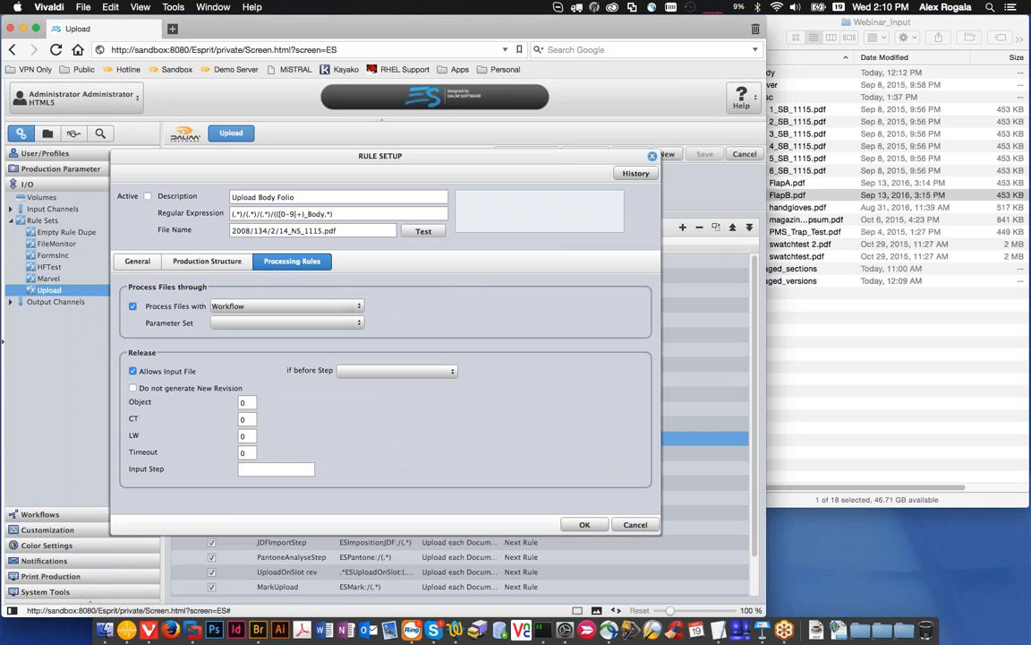
{"action": "left_click", "coordinate": [584, 523]}
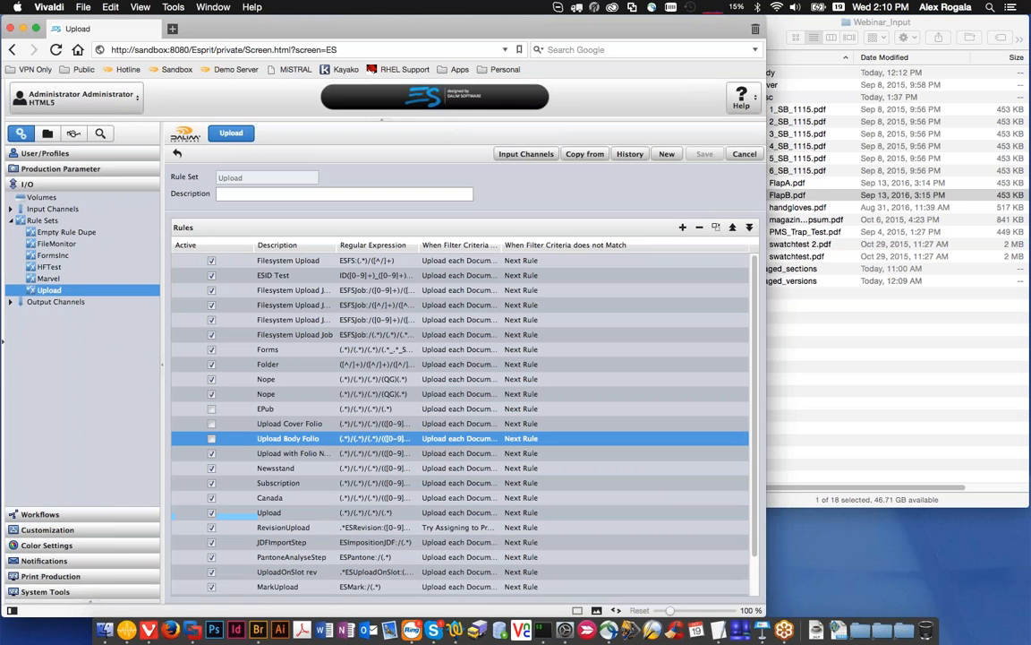
Step: Return to the test4 flatplan and view the details of the document on page 3
{"action": "left_click", "coordinate": [47, 132]}
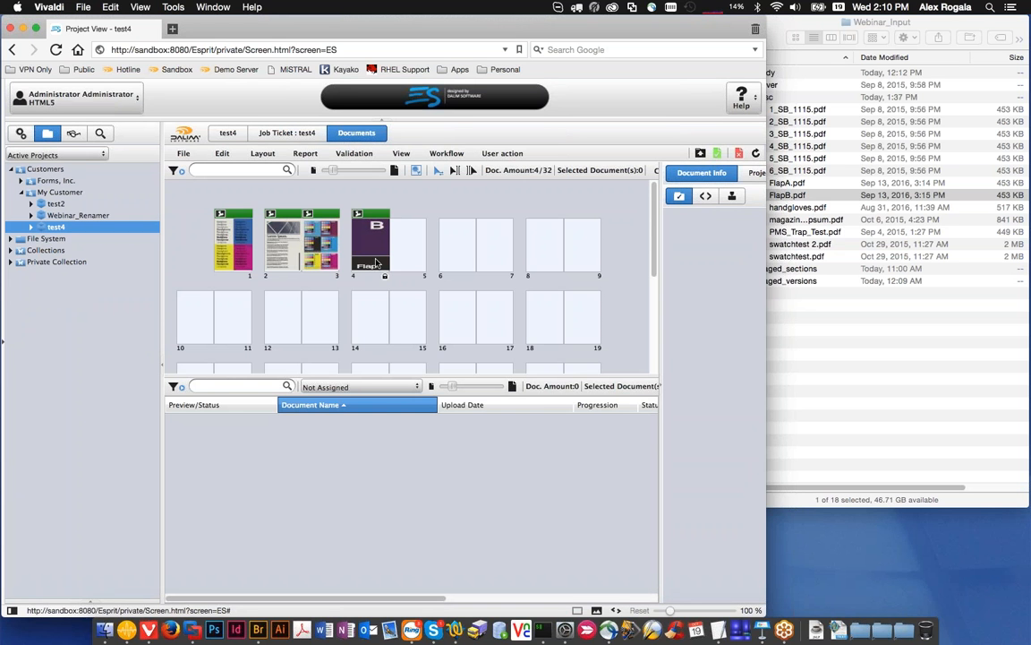
{"action": "mouse_move", "coordinate": [354, 258]}
{"action": "left_click", "coordinate": [385, 246]}
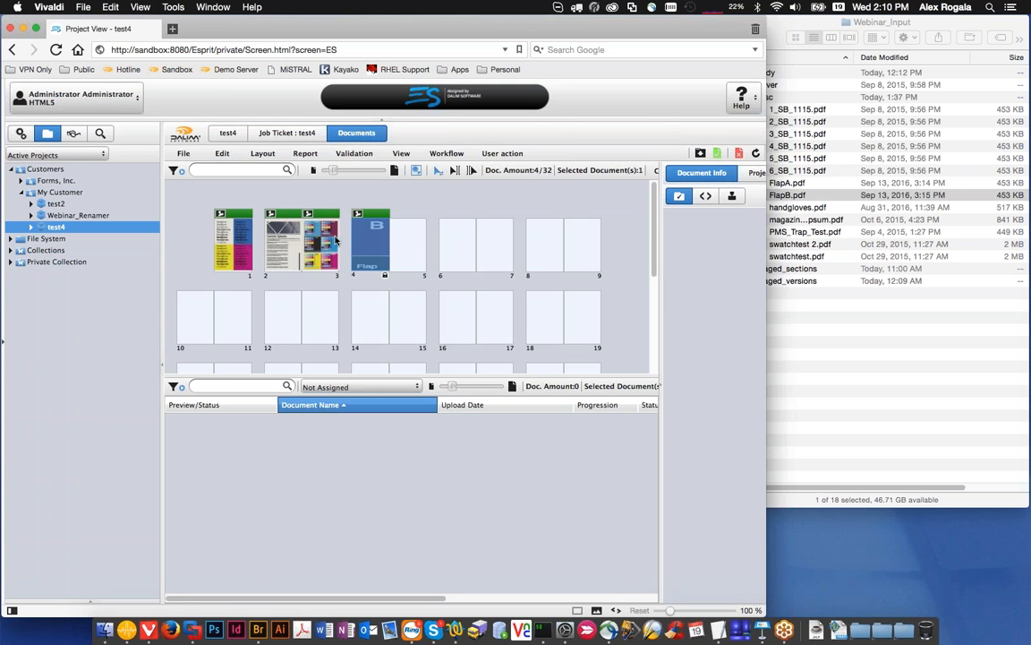
{"action": "mouse_move", "coordinate": [308, 253]}
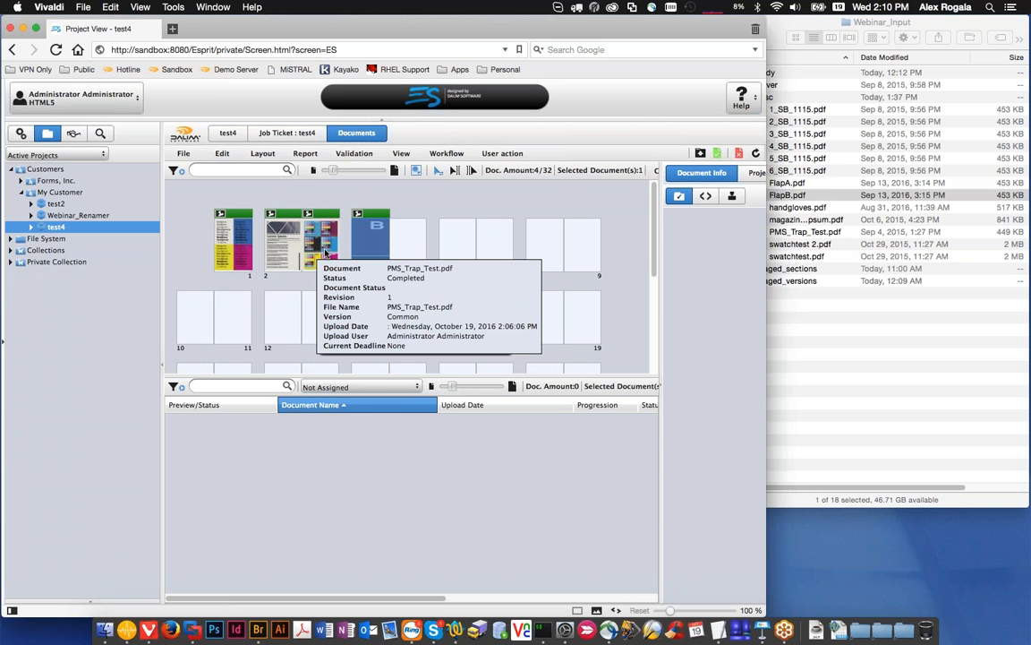
Step: In Finder, collapse the Misc folder, expand the Body folder and preview 1_BD_1115.pdf
{"action": "left_click", "coordinate": [877, 137]}
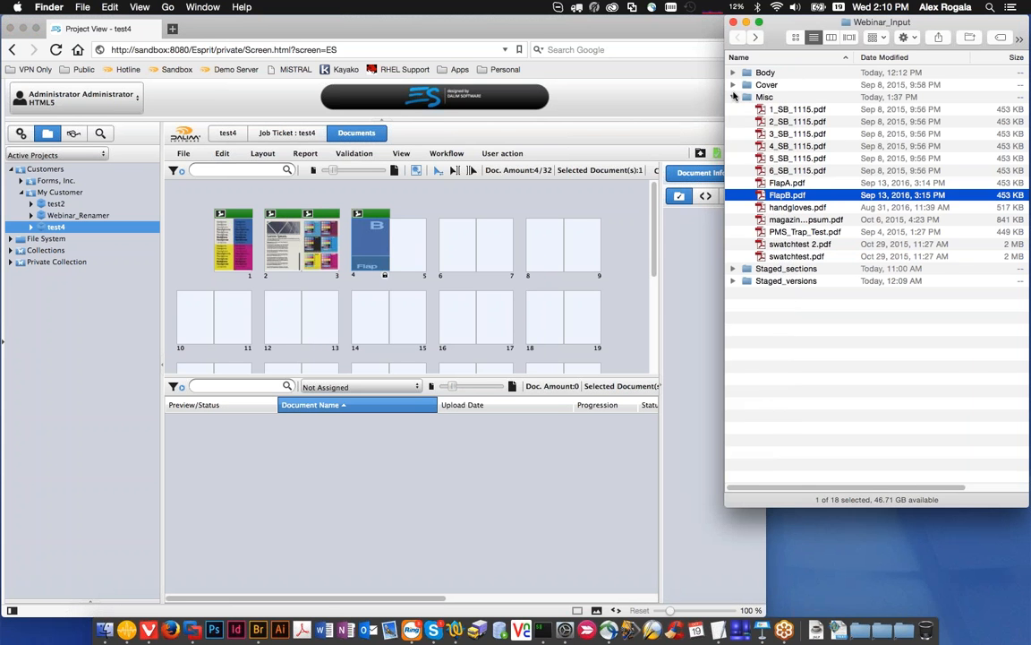
{"action": "left_click", "coordinate": [733, 97]}
{"action": "left_click", "coordinate": [732, 72]}
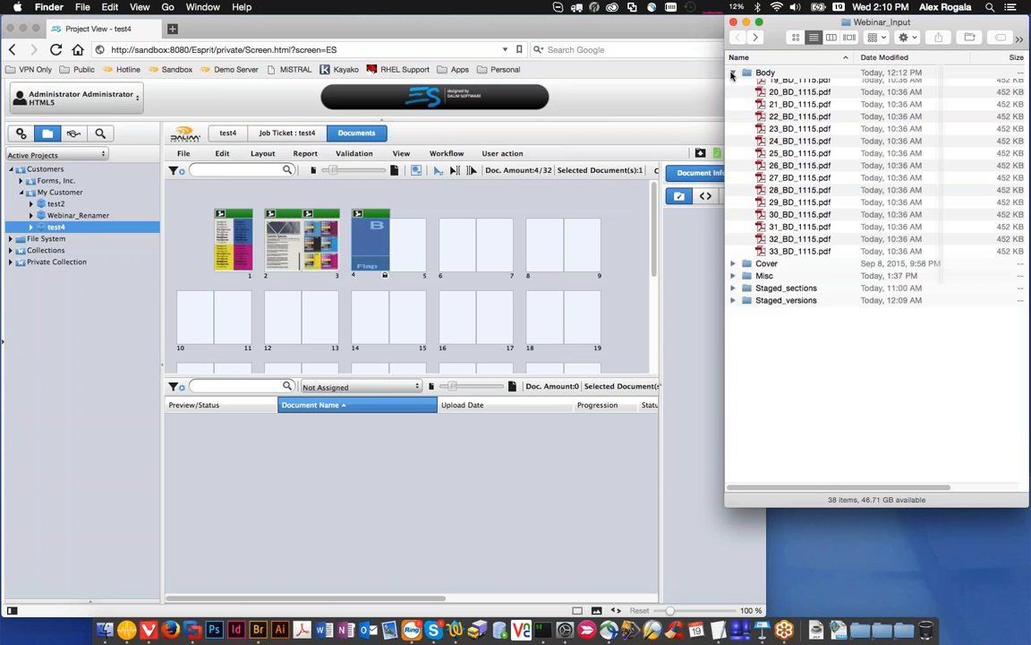
{"action": "left_click", "coordinate": [766, 95]}
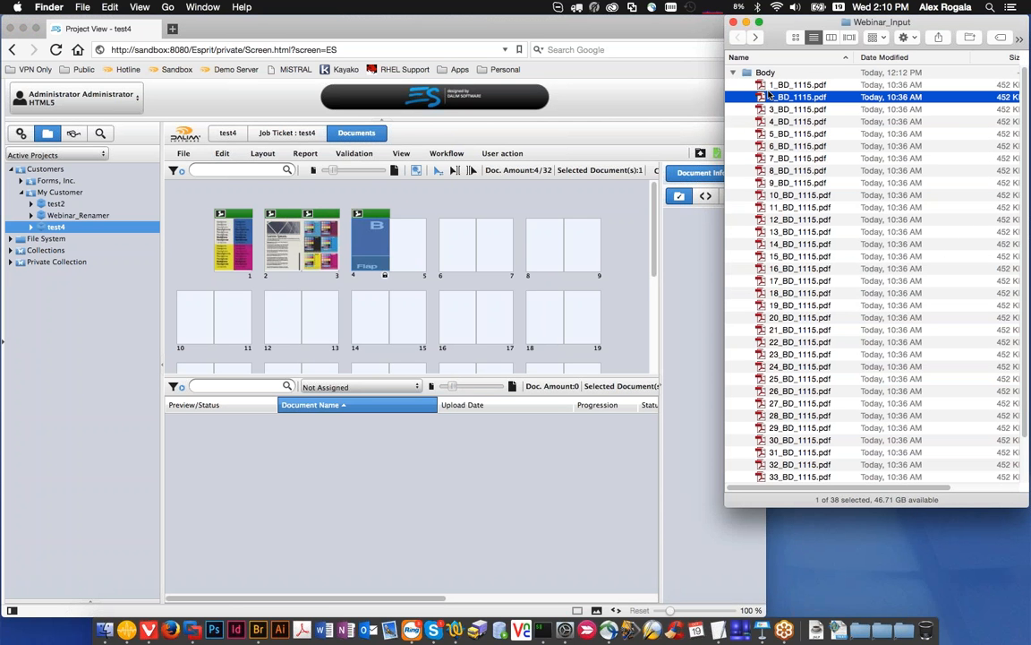
{"action": "left_click", "coordinate": [768, 85]}
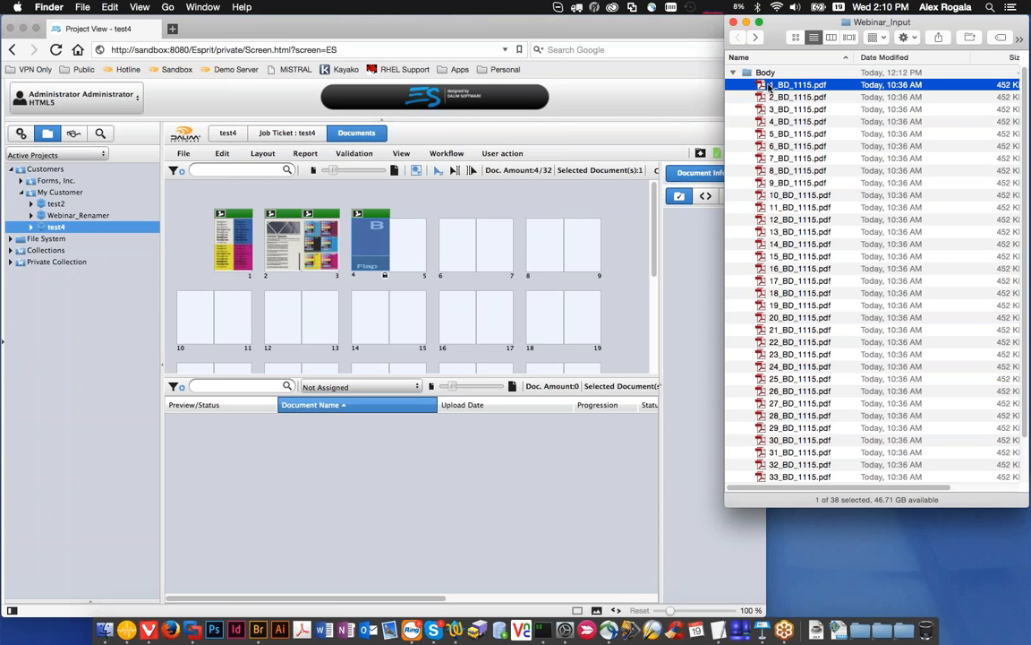
{"action": "key", "text": "space"}
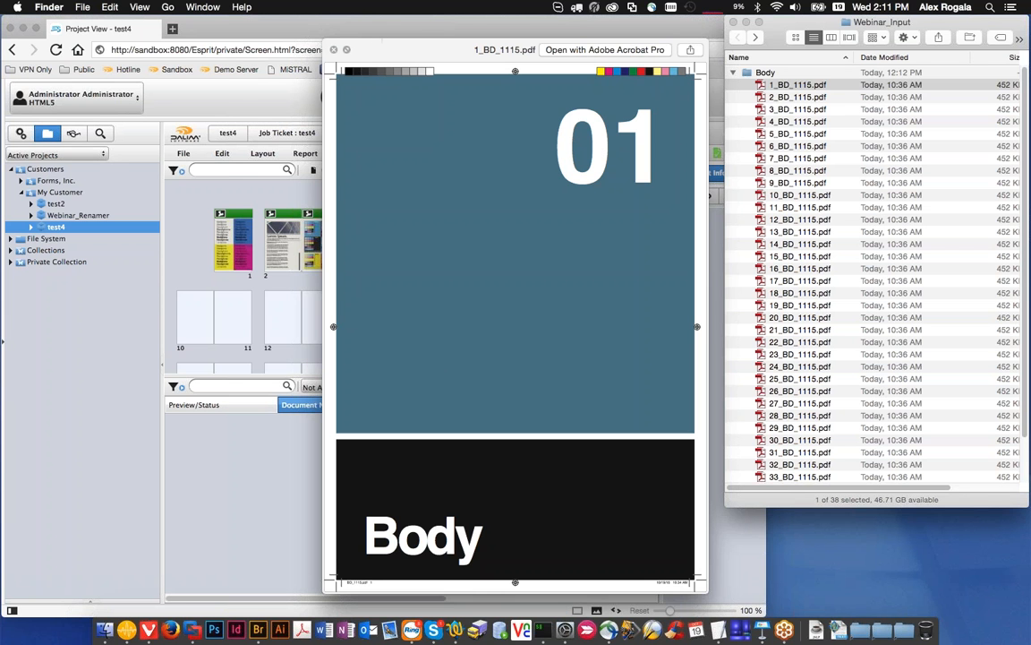
{"action": "left_click", "coordinate": [332, 51]}
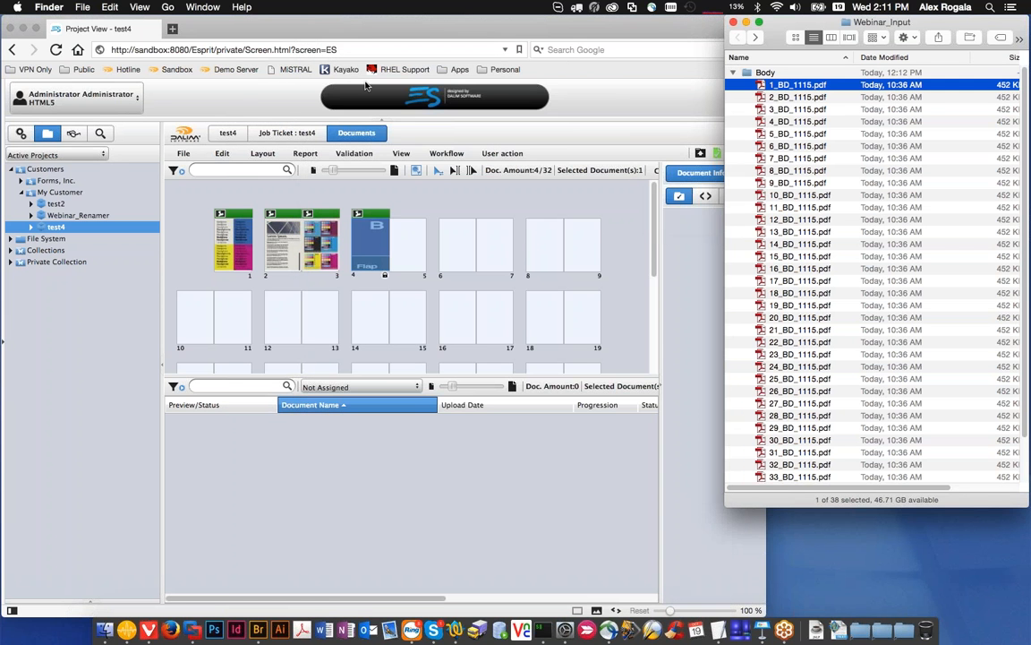
{"action": "left_click", "coordinate": [446, 212]}
Step: Open the Upload with Folio Number rule, test its regular expression on the sample file name and compare its production structure with the Body file names
{"action": "left_click", "coordinate": [21, 132]}
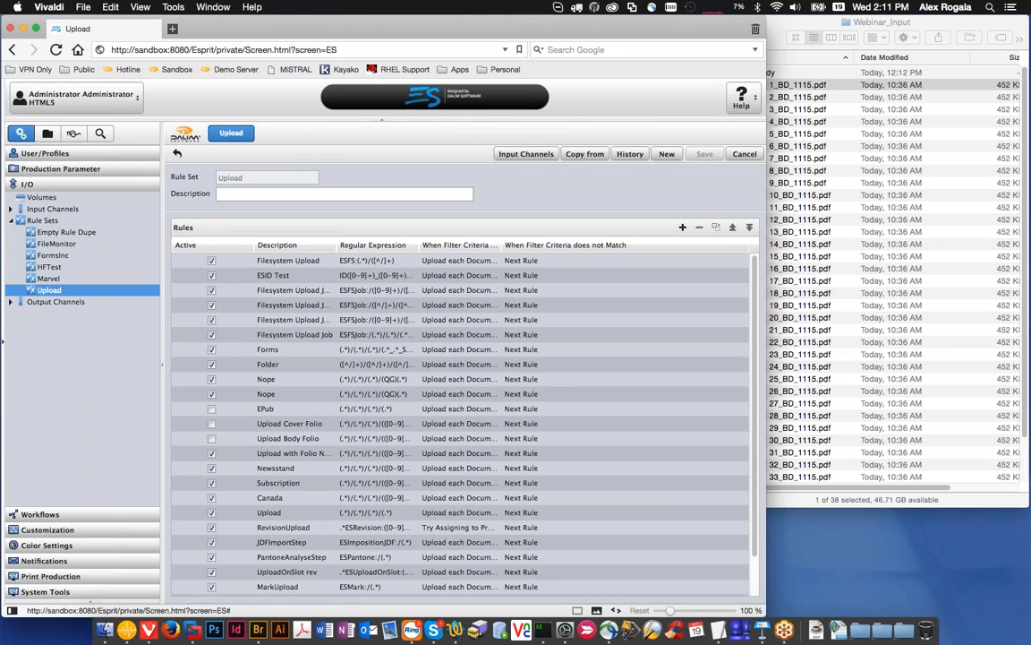
{"action": "scroll", "coordinate": [299, 349], "scroll_direction": "down", "scroll_amount": 3}
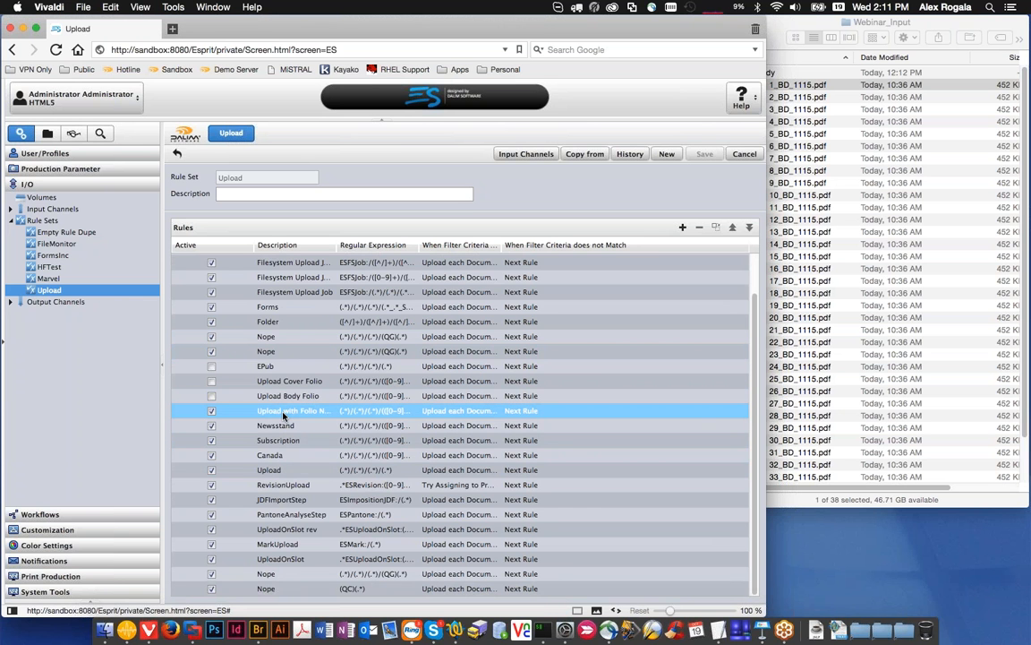
{"action": "left_click", "coordinate": [283, 413]}
{"action": "double_click", "coordinate": [283, 414]}
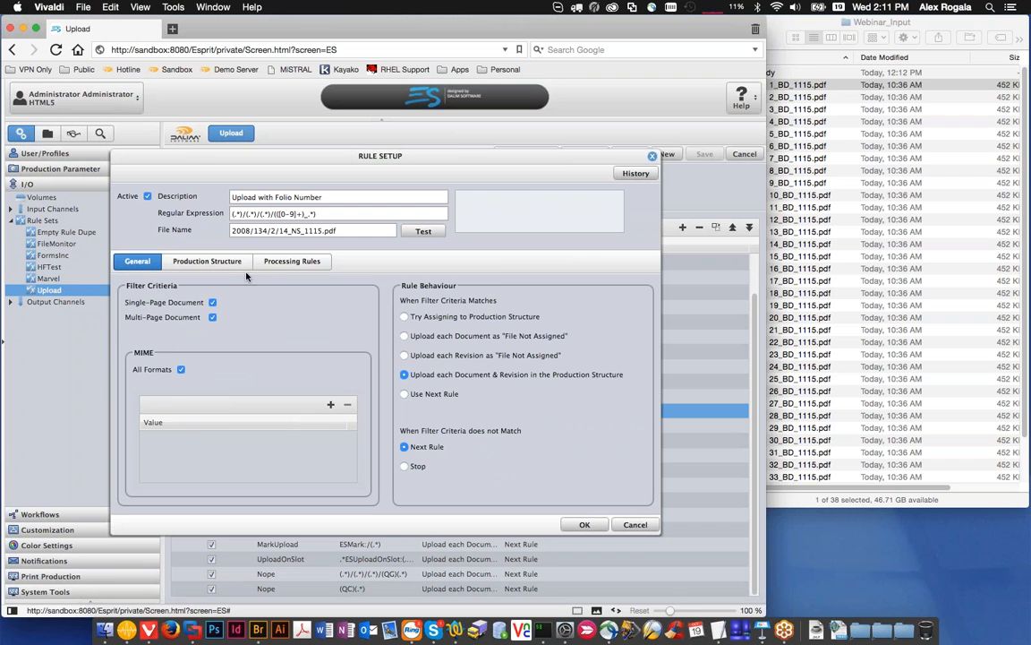
{"action": "left_click", "coordinate": [223, 256]}
{"action": "left_click", "coordinate": [423, 231]}
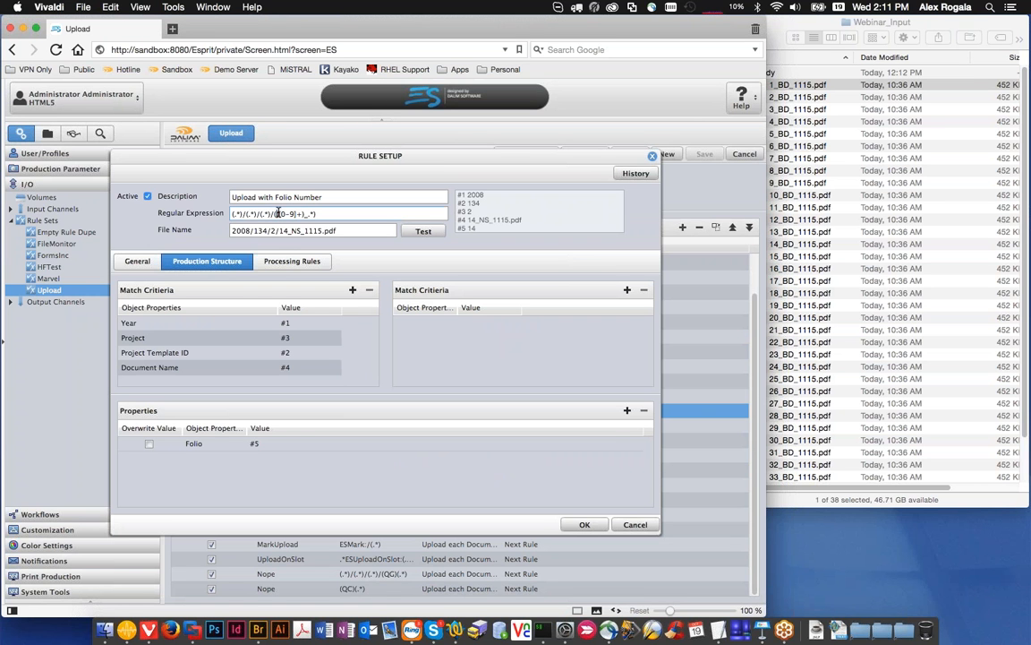
{"action": "left_click_drag", "start_coordinate": [276, 214], "coordinate": [300, 214]}
{"action": "left_click", "coordinate": [774, 87]}
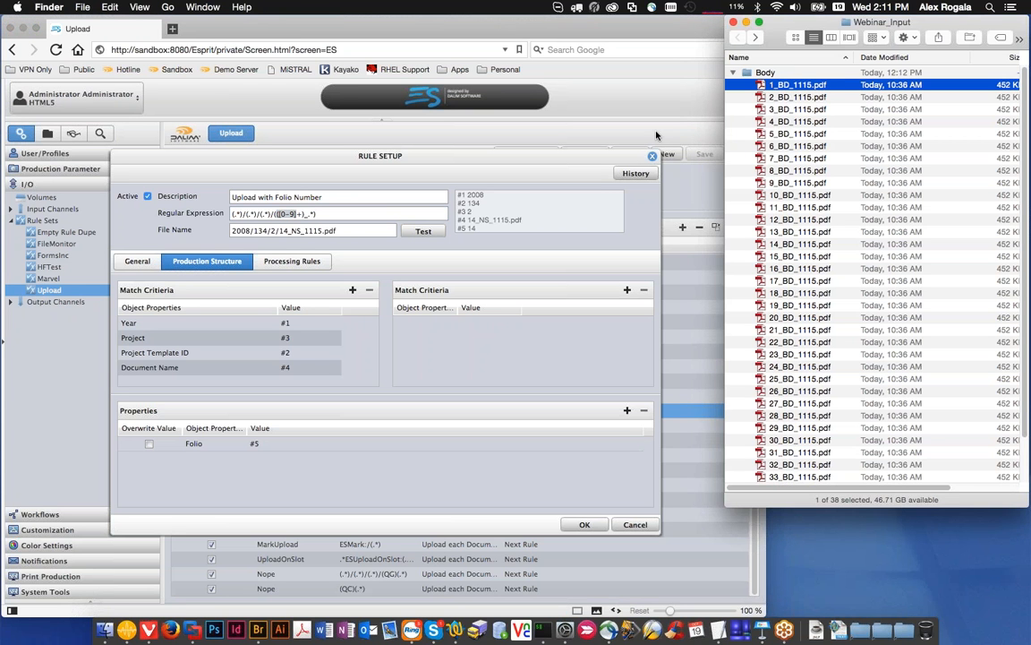
{"action": "left_click", "coordinate": [258, 445]}
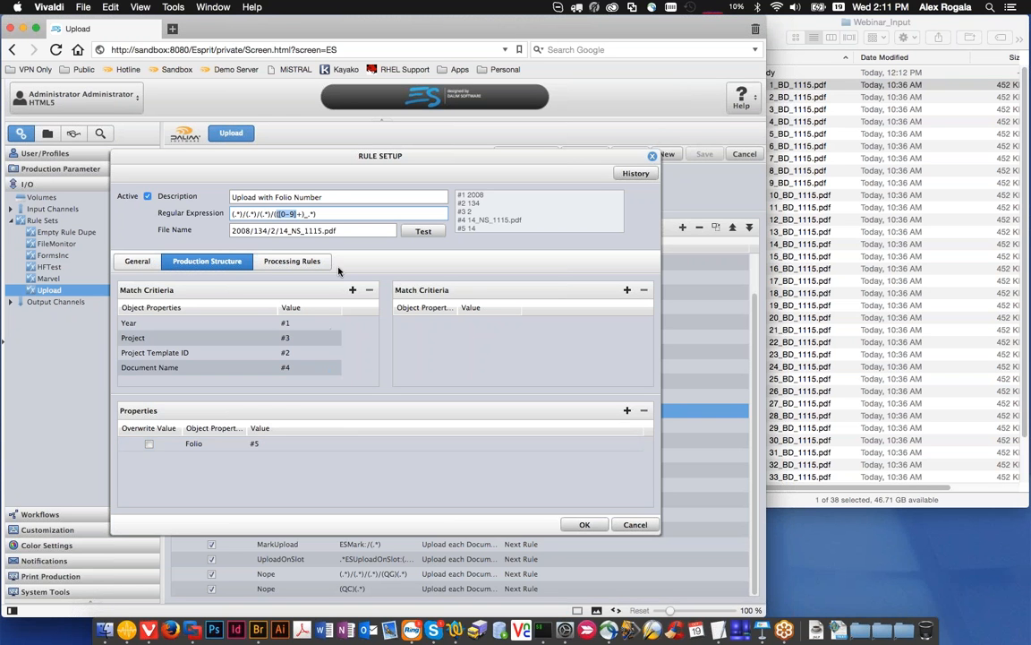
Step: Change the rule's regular expression to (.*)/(.*)/(.*)/([0-9]+)_(.*) and test it on the sample file name
{"action": "left_click", "coordinate": [280, 214]}
{"action": "key", "text": "BackSpace"}
{"action": "key", "text": "Right"}
{"action": "key", "text": "Right"}
{"action": "key", "text": "Right"}
{"action": "key", "text": "Right"}
{"action": "key", "text": "Right"}
{"action": "key", "text": "Right"}
{"action": "key", "text": "Right"}
{"action": "type", "text": "("}
{"action": "key", "text": "Left"}
{"action": "key", "text": "Left"}
{"action": "key", "text": "Left"}
{"action": "left_click", "coordinate": [423, 231]}
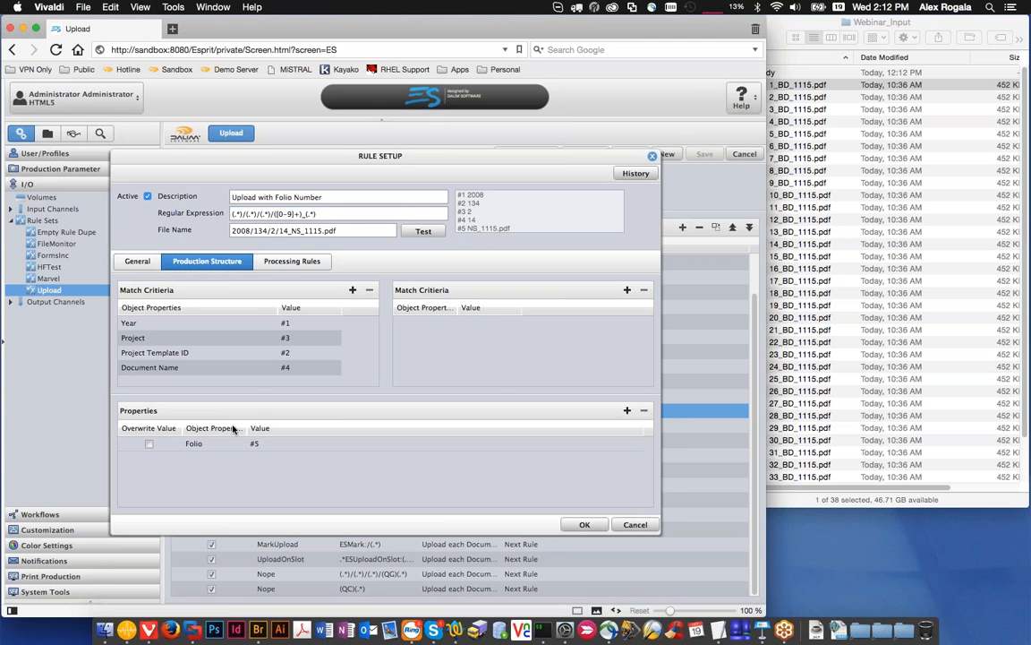
Step: Set the rule's Folio property value to #4
{"action": "left_click", "coordinate": [269, 444]}
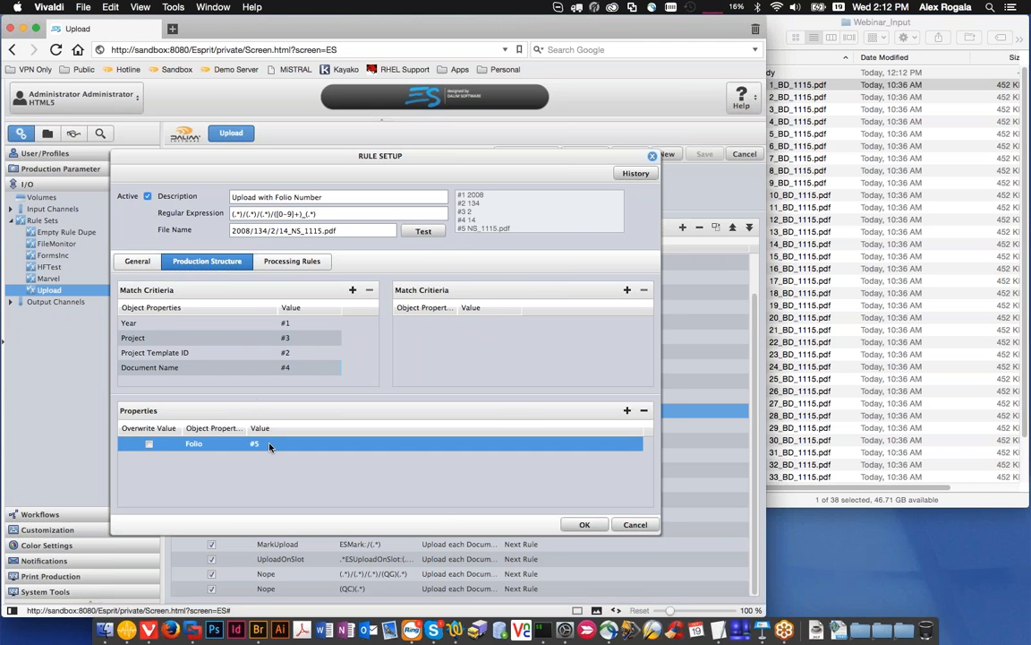
{"action": "double_click", "coordinate": [268, 444]}
{"action": "key", "text": "BackSpace"}
{"action": "type", "text": "4"}
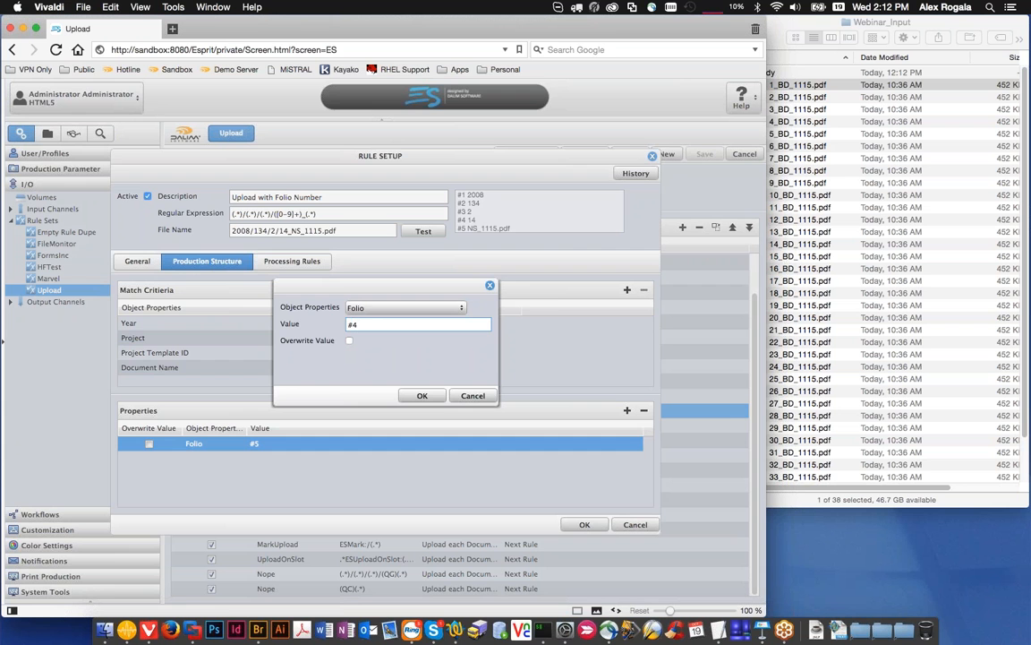
{"action": "left_click", "coordinate": [422, 395]}
Step: Try #4_#5 as the rule's Document Name match value, and discard all unsaved changes to the rule
{"action": "left_click", "coordinate": [297, 367]}
{"action": "double_click", "coordinate": [297, 367]}
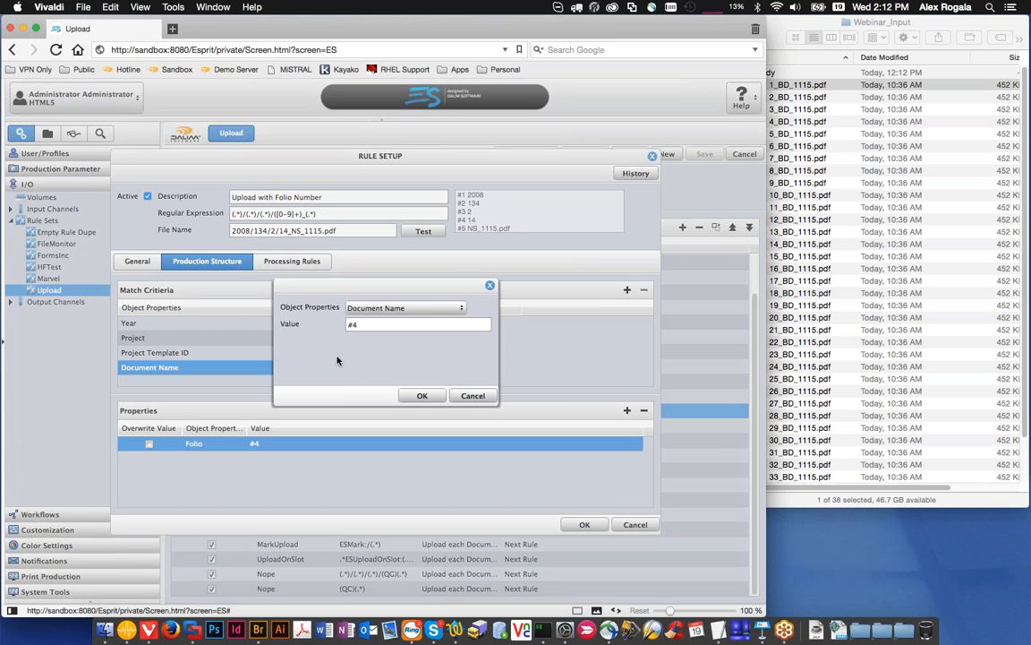
{"action": "type", "text": "_"}
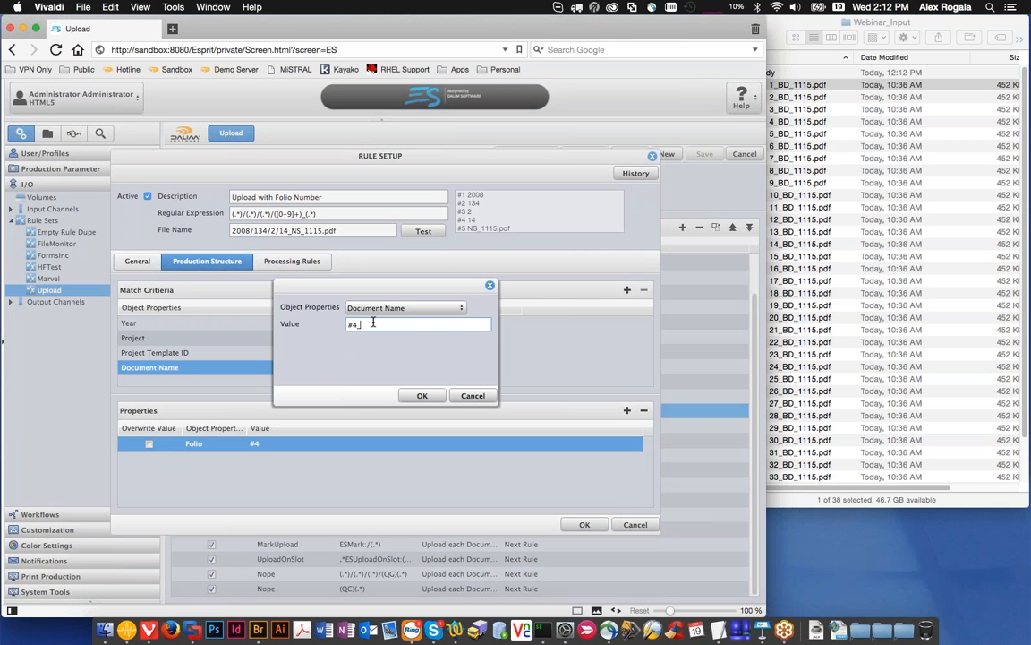
{"action": "type", "text": "#5"}
{"action": "left_click", "coordinate": [473, 395]}
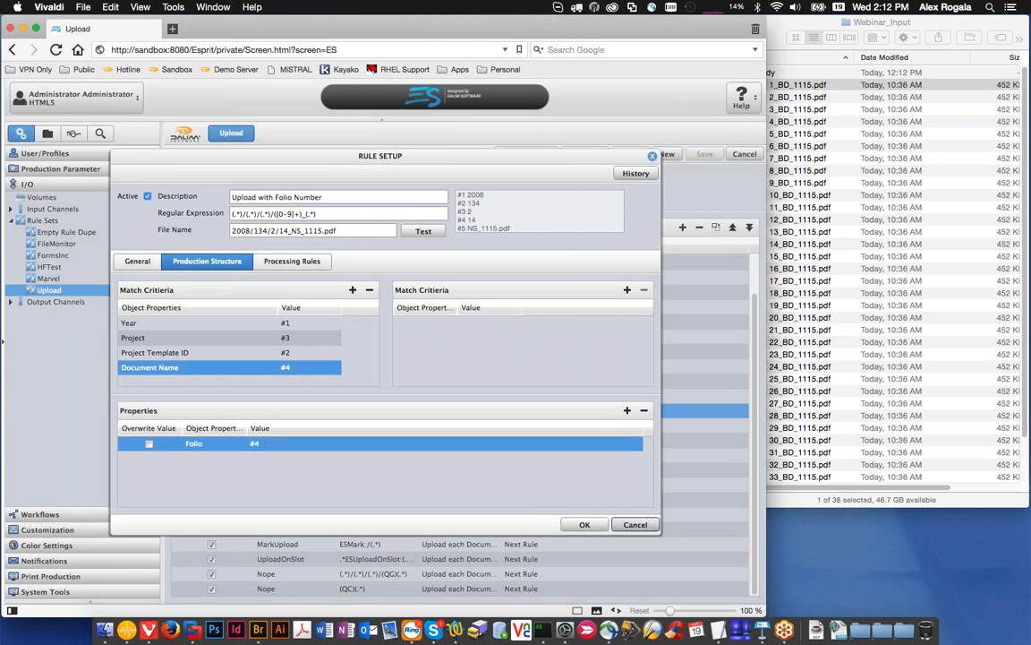
{"action": "left_click", "coordinate": [636, 524]}
Step: Reopen the Upload with Folio Number rule, review its processing rules and test its original regular expression on the sample file name
{"action": "double_click", "coordinate": [390, 416]}
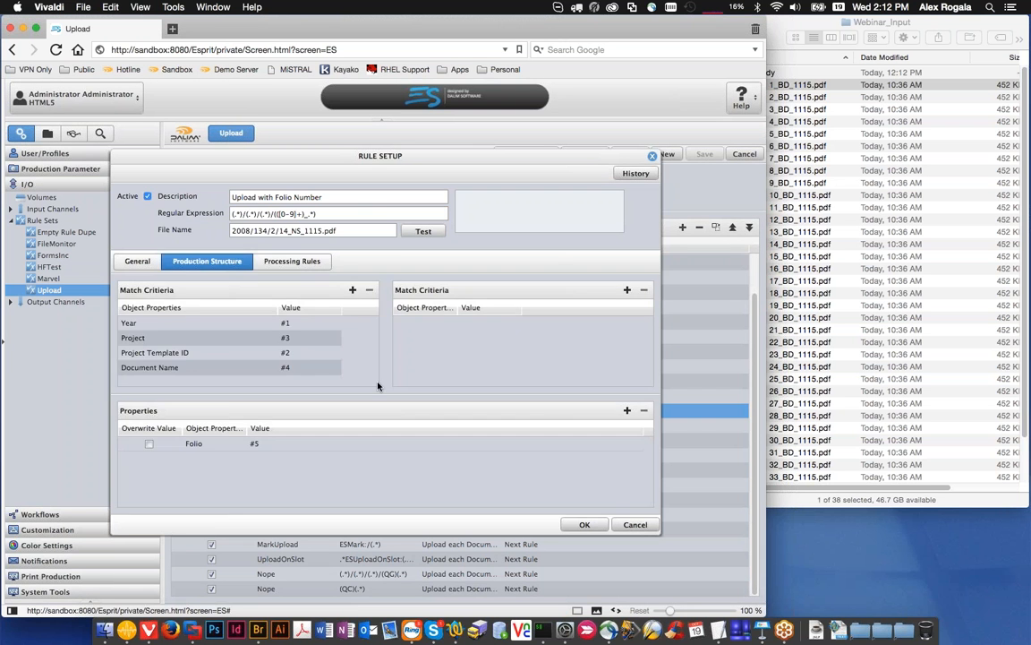
{"action": "left_click", "coordinate": [292, 261]}
{"action": "left_click", "coordinate": [423, 231]}
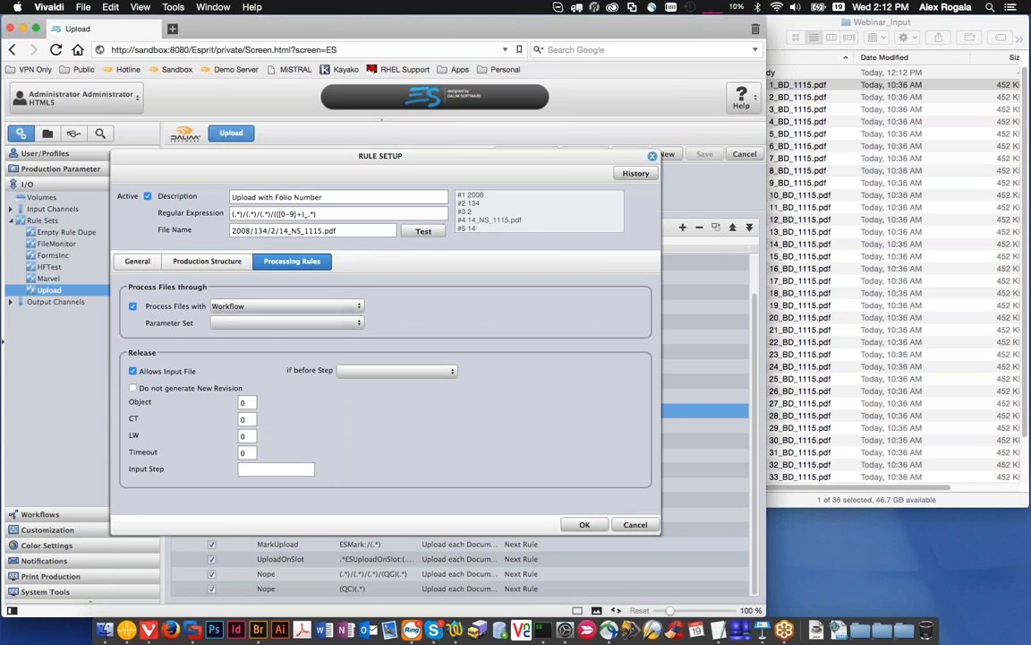
{"action": "left_click", "coordinate": [638, 524]}
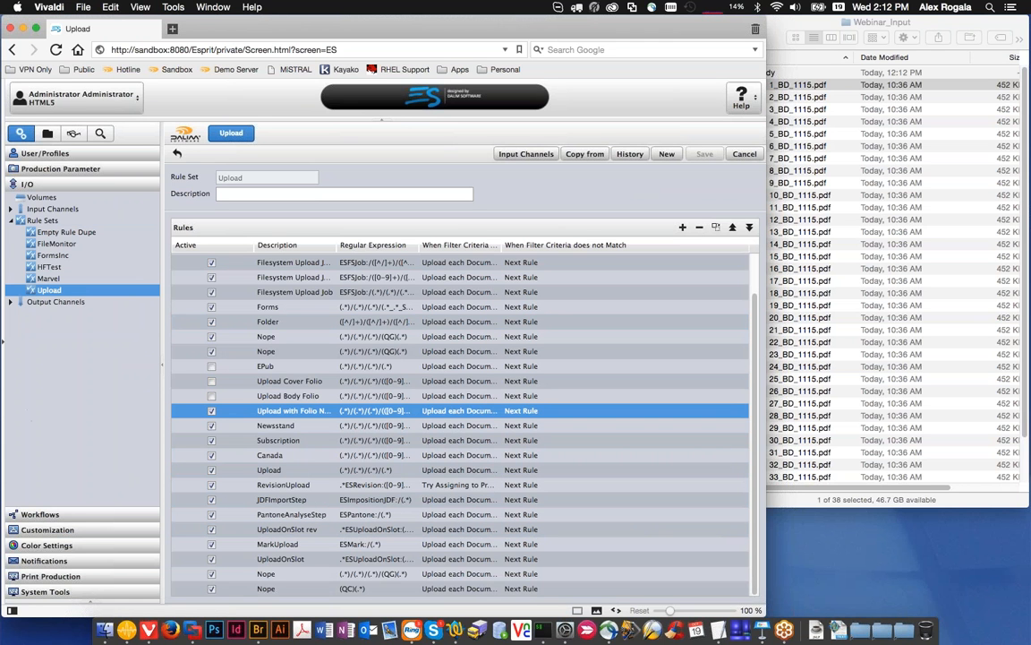
Step: Open the document workflow WFL_DIALOG
{"action": "left_click", "coordinate": [41, 515]}
{"action": "left_click", "coordinate": [10, 213]}
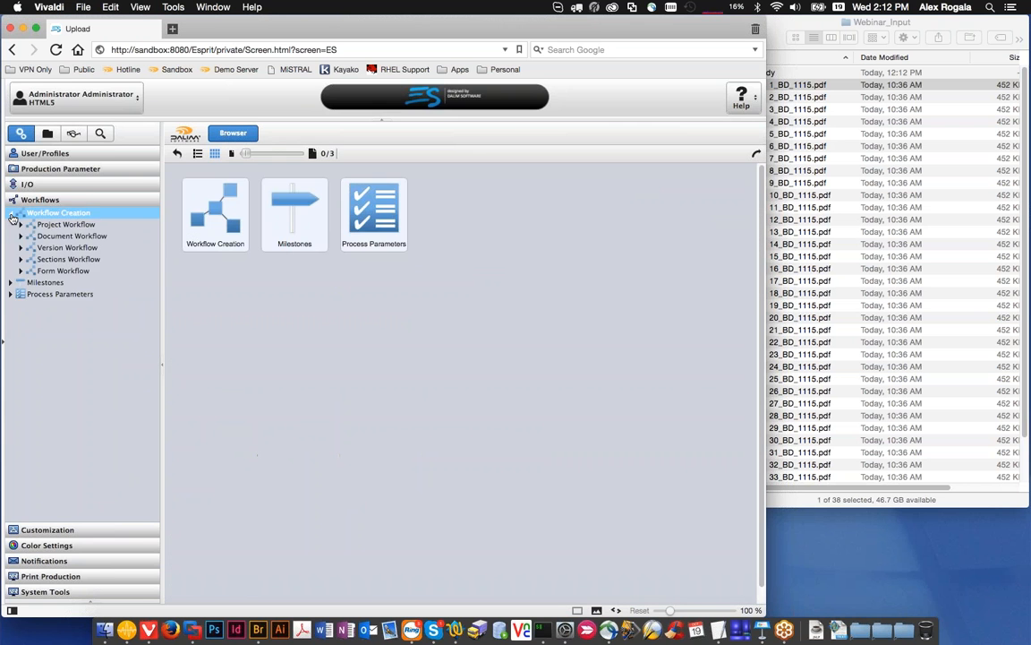
{"action": "left_click", "coordinate": [72, 235]}
{"action": "scroll", "coordinate": [63, 304], "scroll_direction": "down", "scroll_amount": 10}
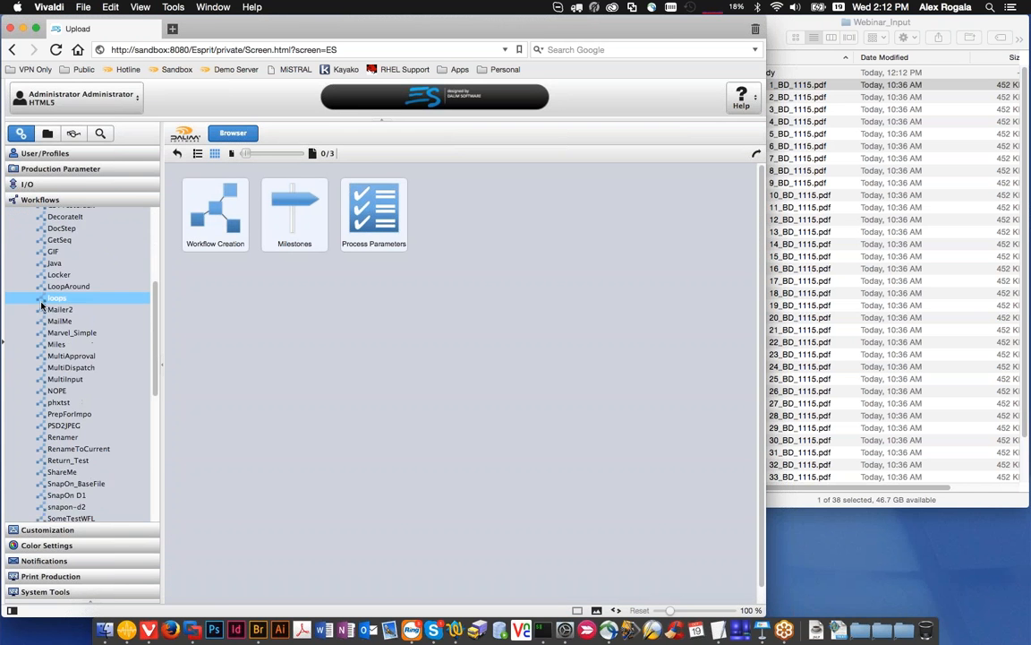
{"action": "scroll", "coordinate": [78, 358], "scroll_direction": "down", "scroll_amount": 2}
{"action": "left_click", "coordinate": [77, 374]}
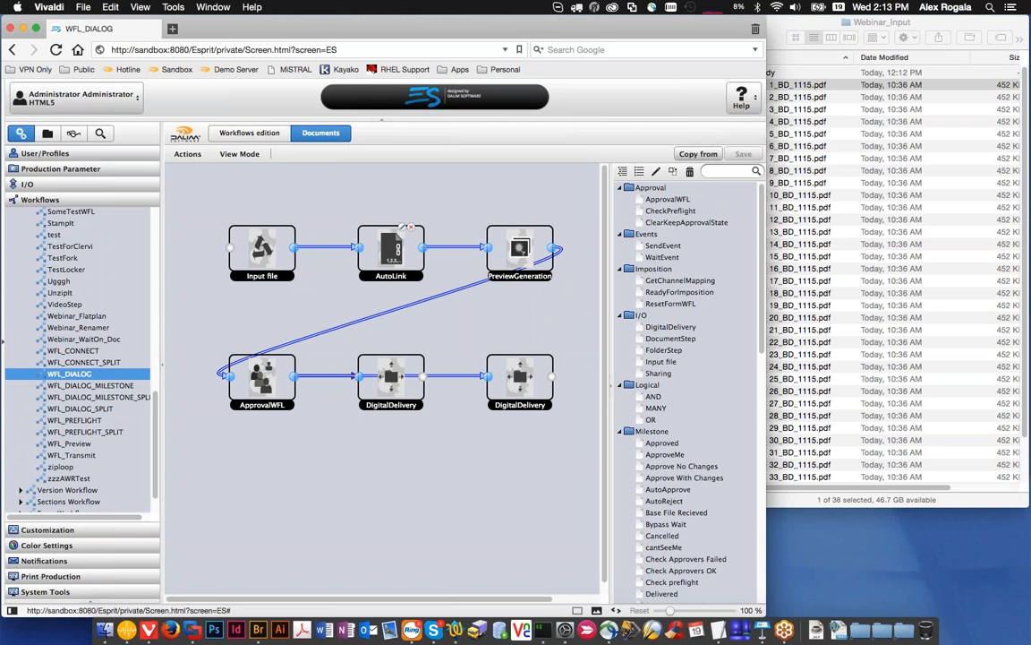
Step: Examine the parameters of the workflow's AutoLink step and close it without making changes
{"action": "left_click", "coordinate": [388, 254]}
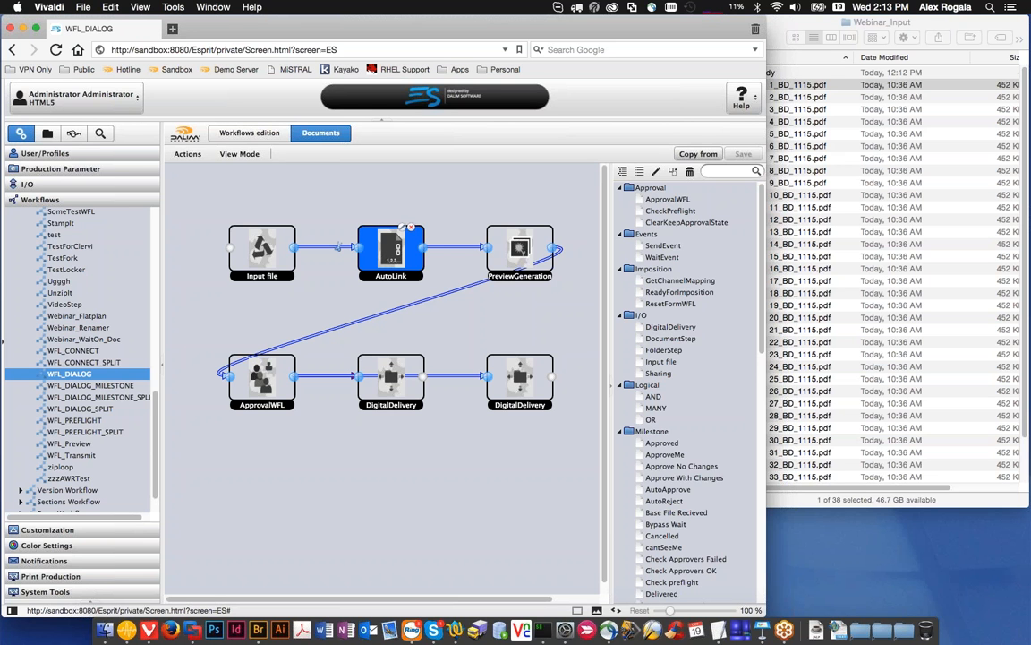
{"action": "left_click", "coordinate": [402, 227]}
{"action": "left_click", "coordinate": [177, 212]}
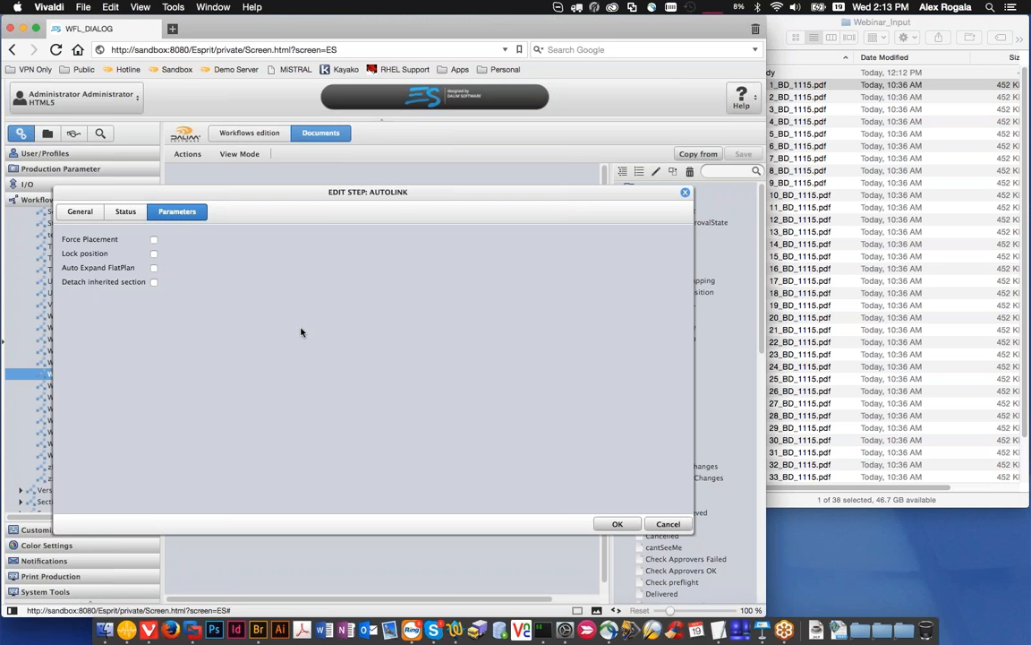
{"action": "left_click", "coordinate": [668, 524]}
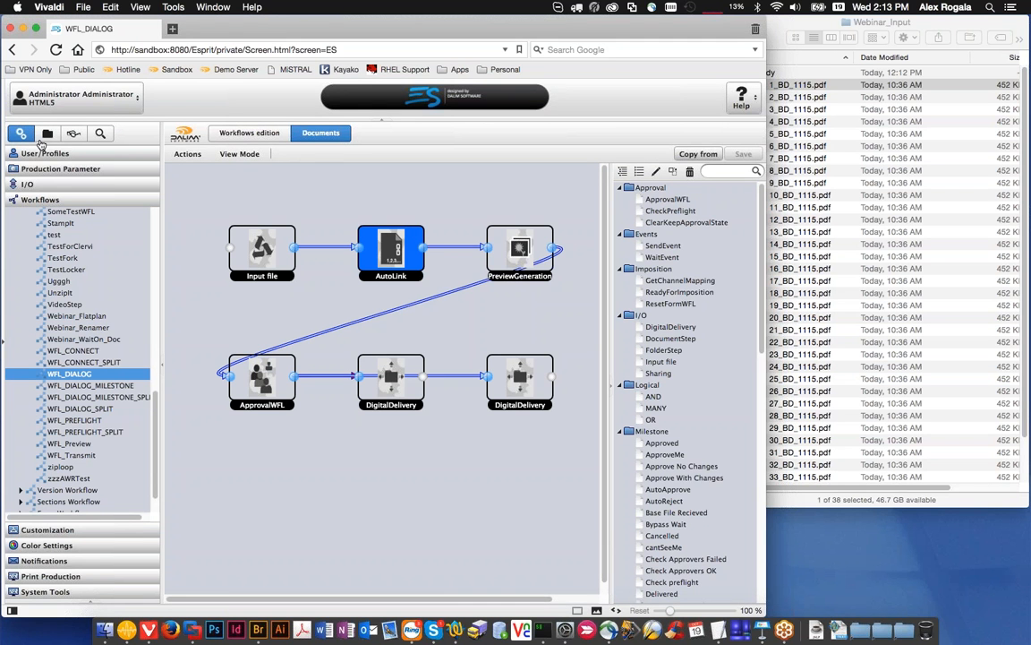
Step: Create and save an unnamed project under My Customer with a page count of 32
{"action": "left_click", "coordinate": [47, 133]}
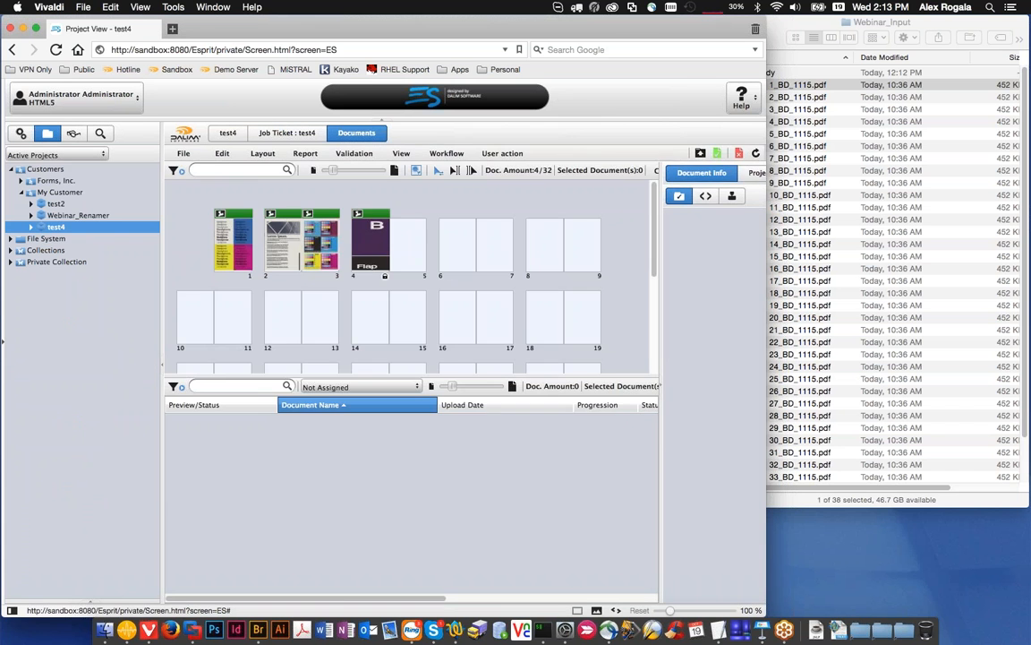
{"action": "left_click", "coordinate": [60, 192]}
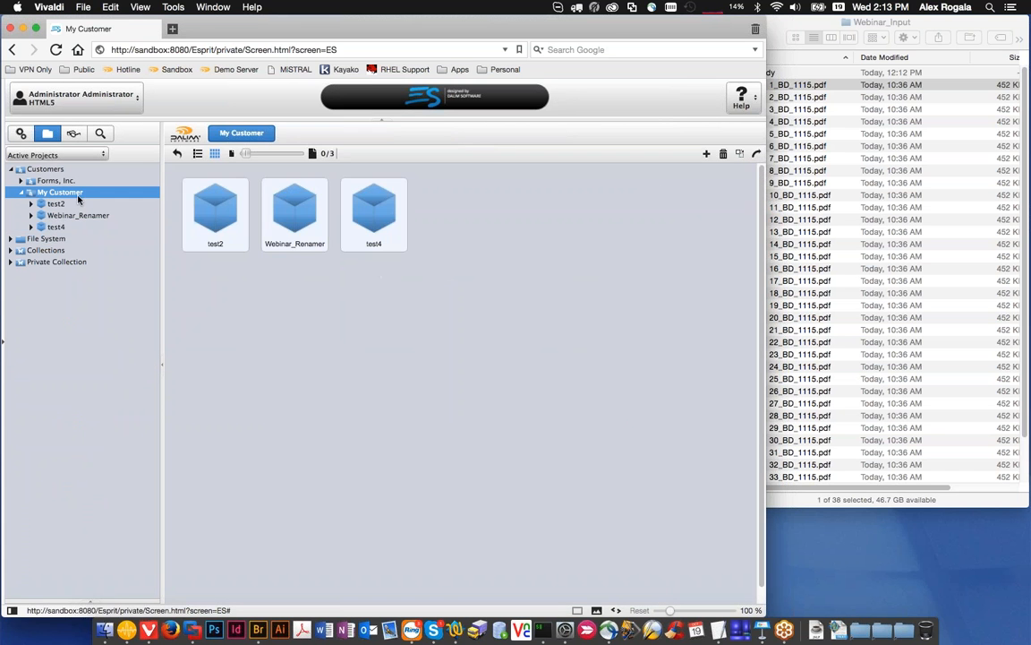
{"action": "left_click", "coordinate": [706, 153]}
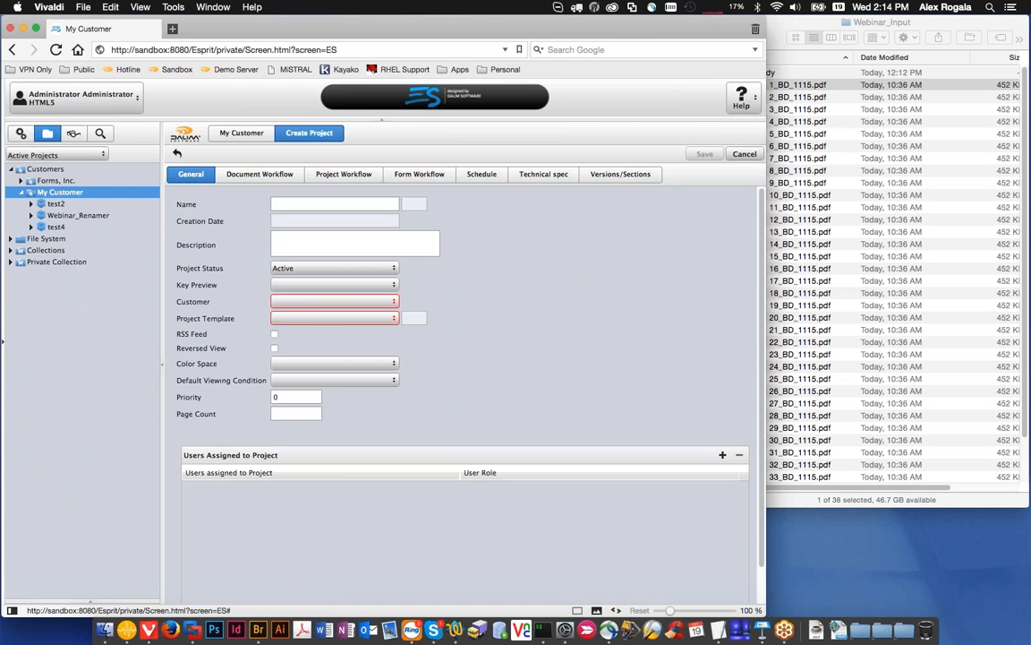
{"action": "left_click", "coordinate": [296, 414]}
{"action": "type", "text": "32"}
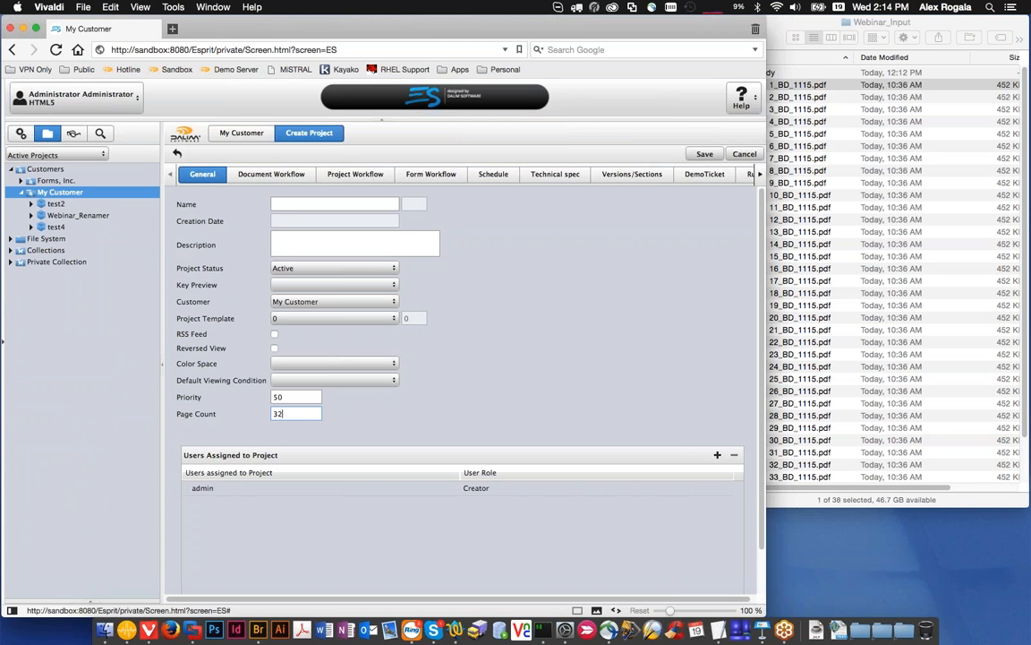
{"action": "left_click", "coordinate": [272, 175]}
{"action": "left_click", "coordinate": [706, 154]}
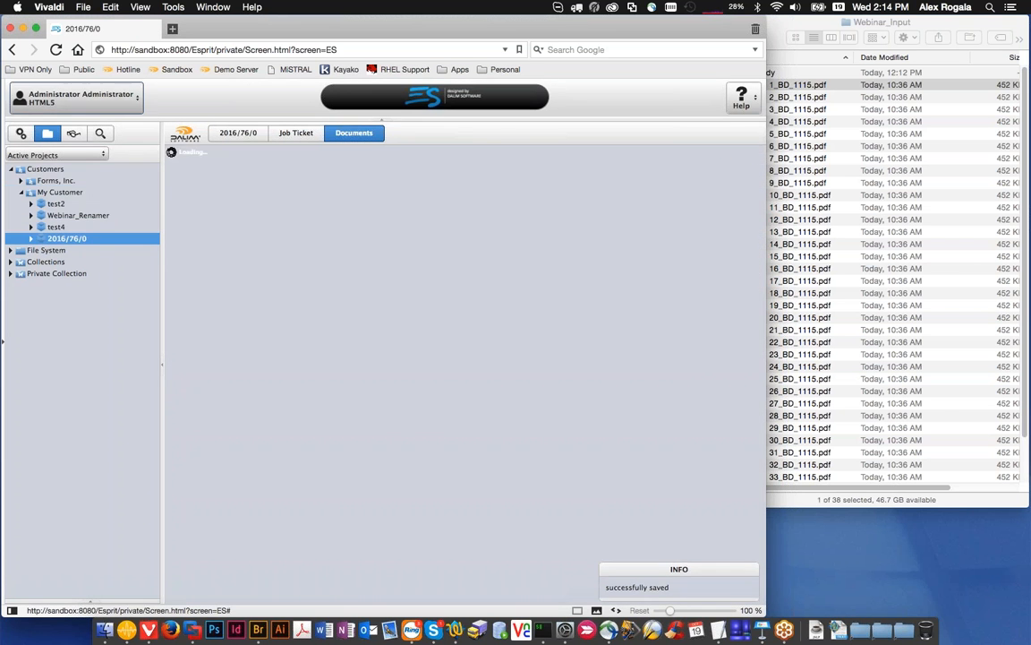
Step: Check which rules are active in the Upload rule set, and return to the new project's flatplan
{"action": "left_click", "coordinate": [20, 133]}
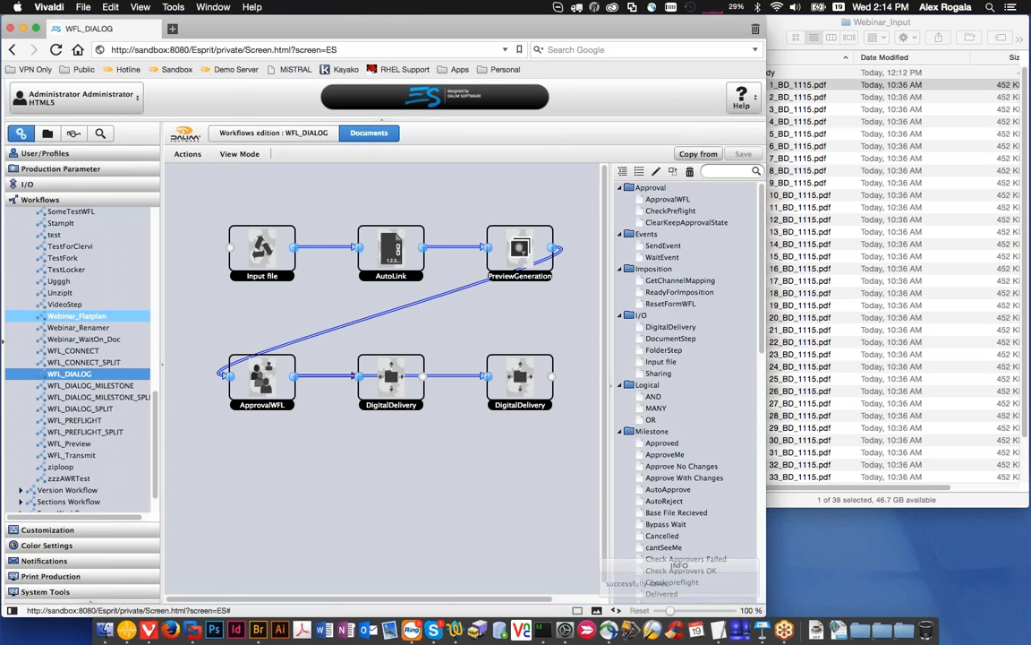
{"action": "left_click", "coordinate": [72, 184]}
{"action": "left_click", "coordinate": [54, 290]}
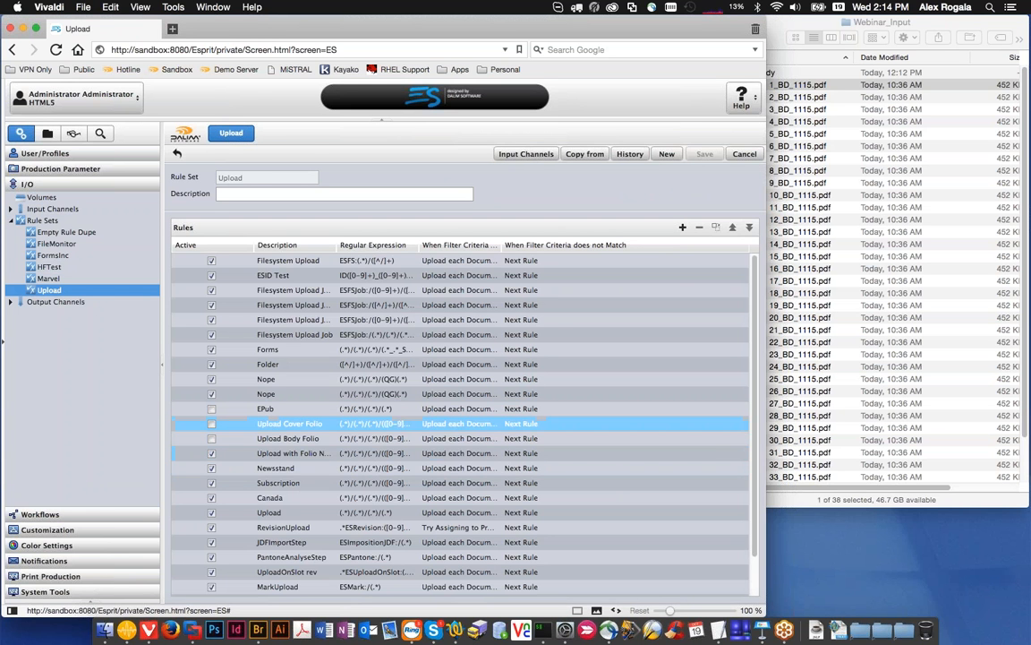
{"action": "left_click", "coordinate": [48, 134]}
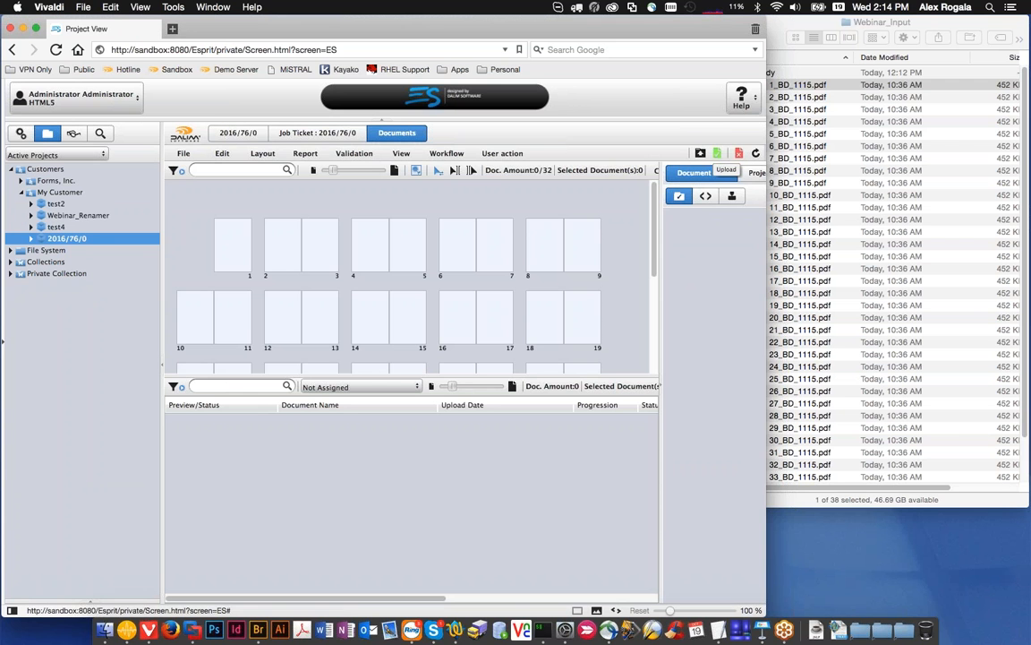
Step: Upload the Body files 1_BD_1115.pdf through 6_BD_1115.pdf to the project and refresh the flatplan
{"action": "left_click", "coordinate": [701, 153]}
{"action": "left_click", "coordinate": [799, 86]}
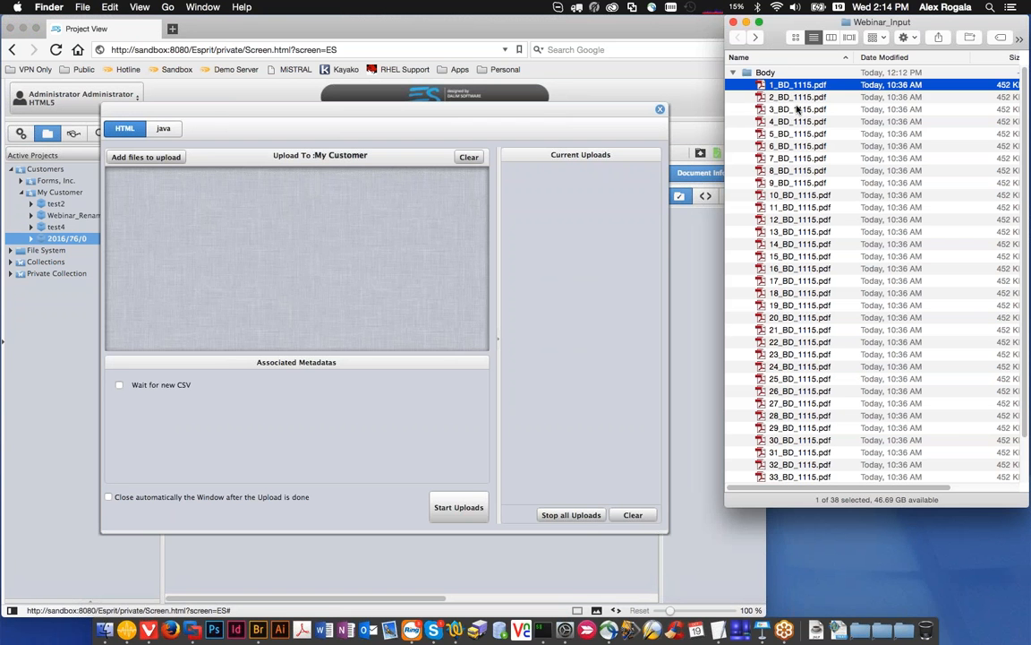
{"action": "left_click", "coordinate": [804, 146], "text": "shift"}
{"action": "left_click_drag", "start_coordinate": [805, 146], "coordinate": [369, 259]}
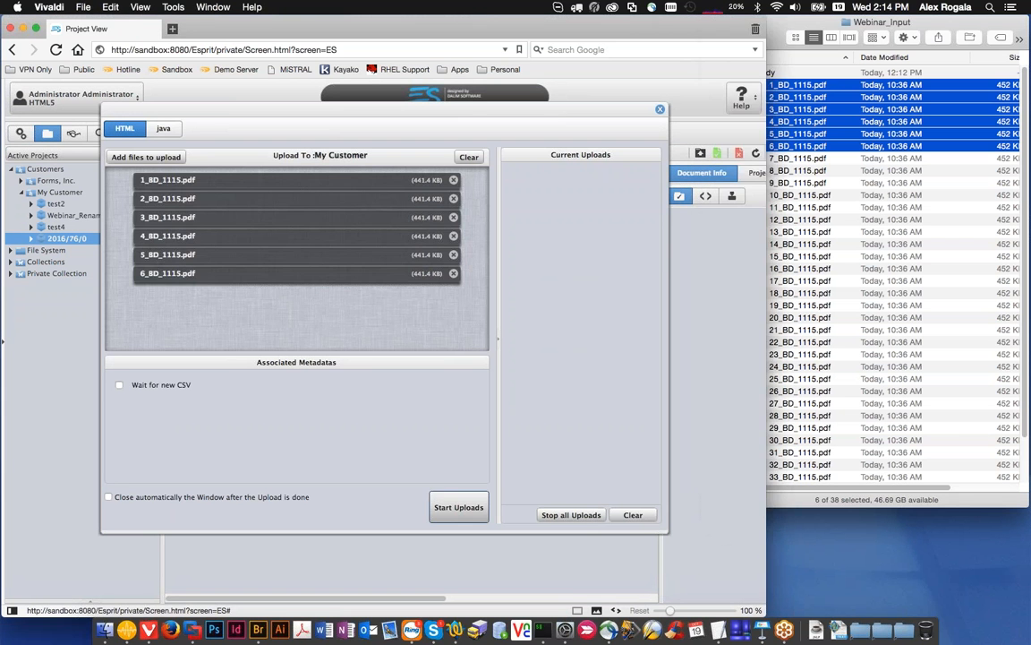
{"action": "left_click", "coordinate": [458, 507]}
{"action": "left_click", "coordinate": [660, 108]}
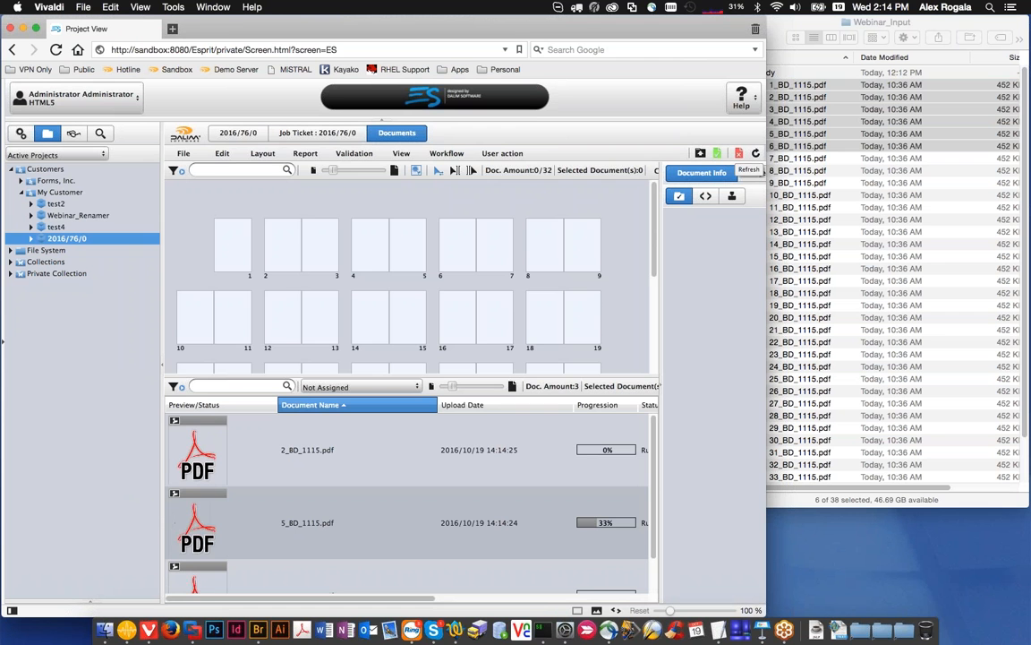
{"action": "left_click", "coordinate": [756, 153]}
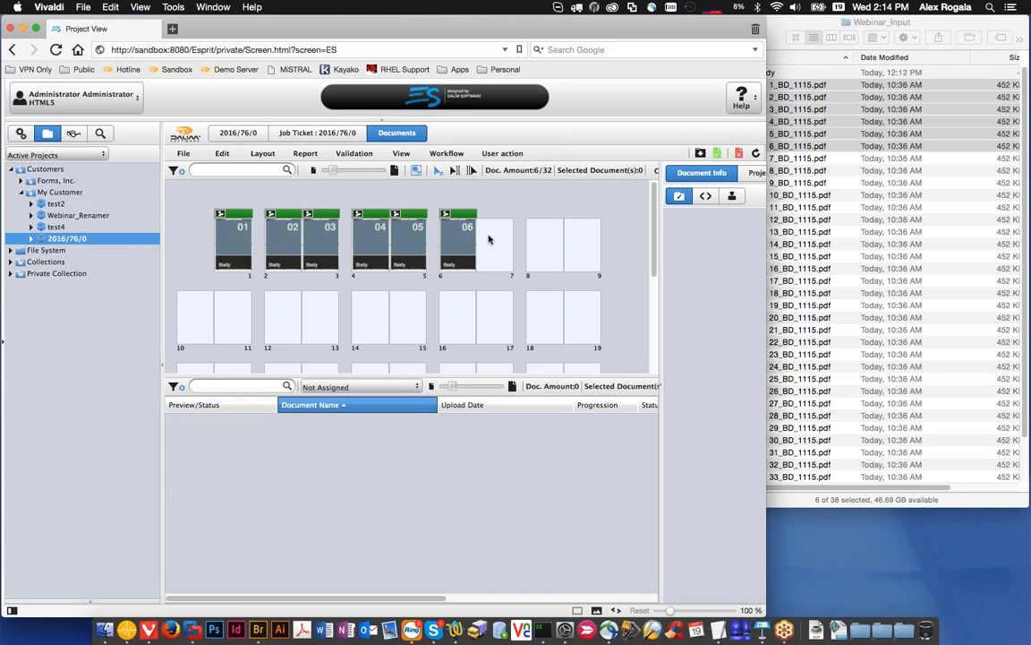
Step: Upload 33_BD_1115.pdf from the Body folder to the project and inspect the document details on page 2
{"action": "scroll", "coordinate": [473, 258], "scroll_direction": "down", "scroll_amount": 5}
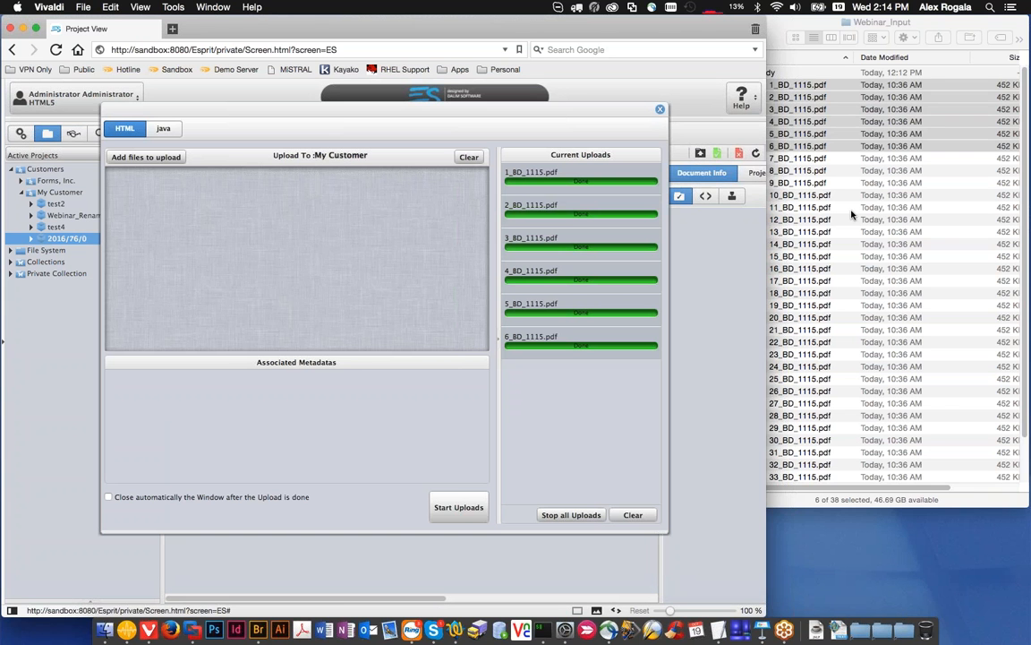
{"action": "left_click", "coordinate": [854, 217]}
{"action": "scroll", "coordinate": [855, 219], "scroll_direction": "down", "scroll_amount": 5}
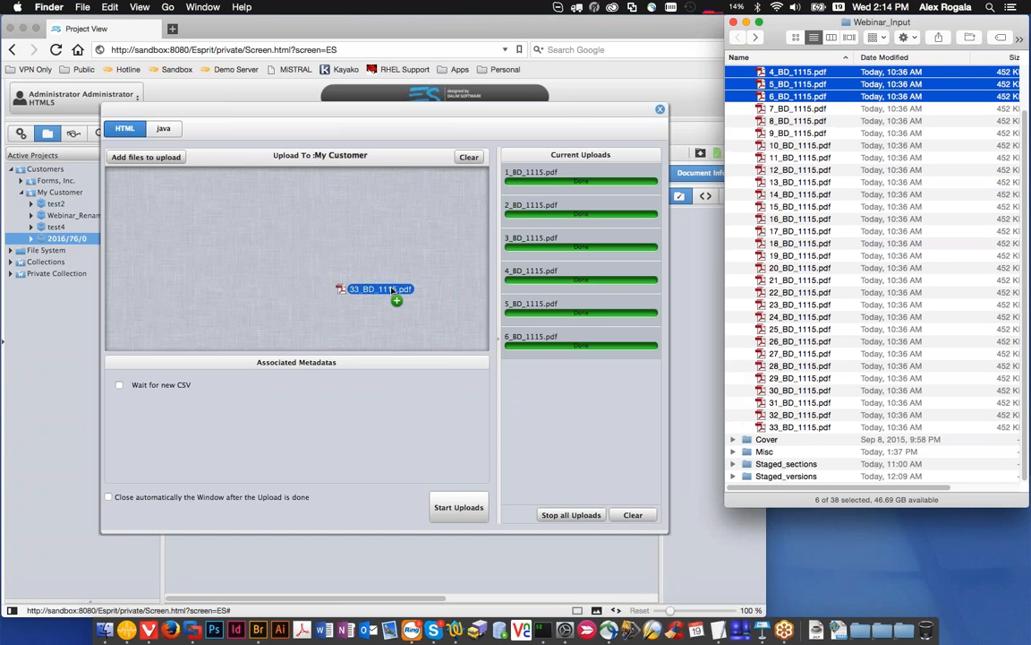
{"action": "left_click_drag", "start_coordinate": [799, 427], "coordinate": [358, 260]}
{"action": "left_click", "coordinate": [458, 506]}
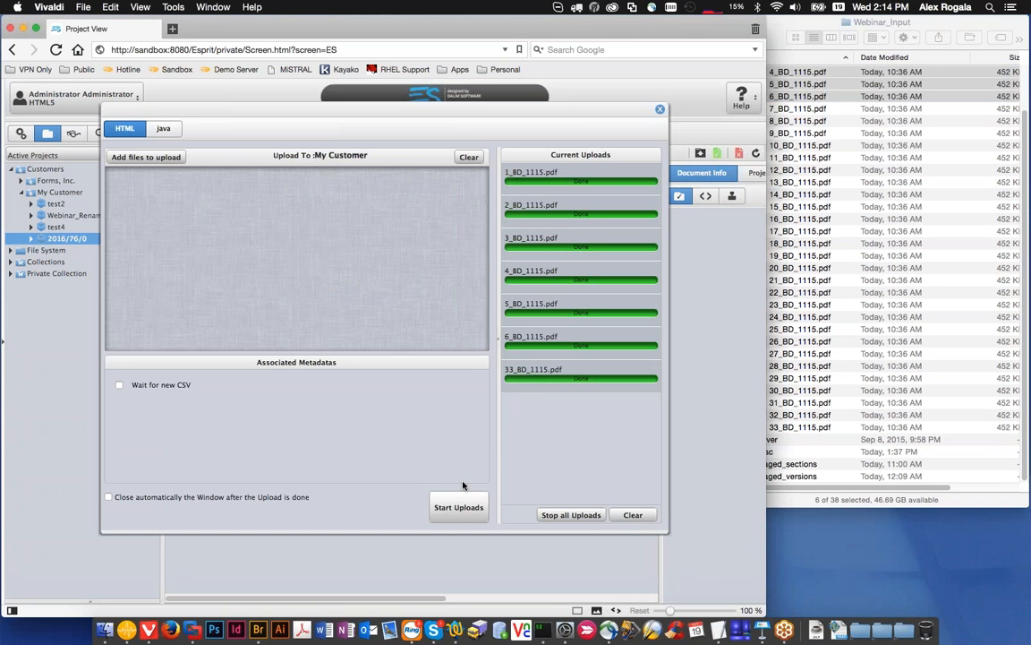
{"action": "left_click", "coordinate": [660, 109]}
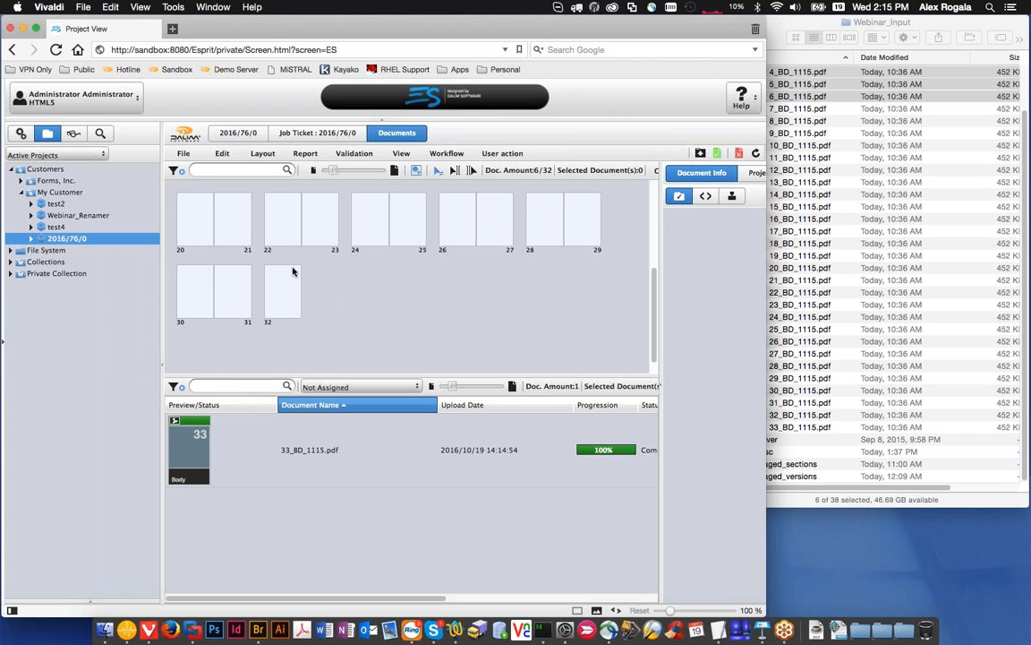
{"action": "scroll", "coordinate": [276, 309], "scroll_direction": "up", "scroll_amount": 5}
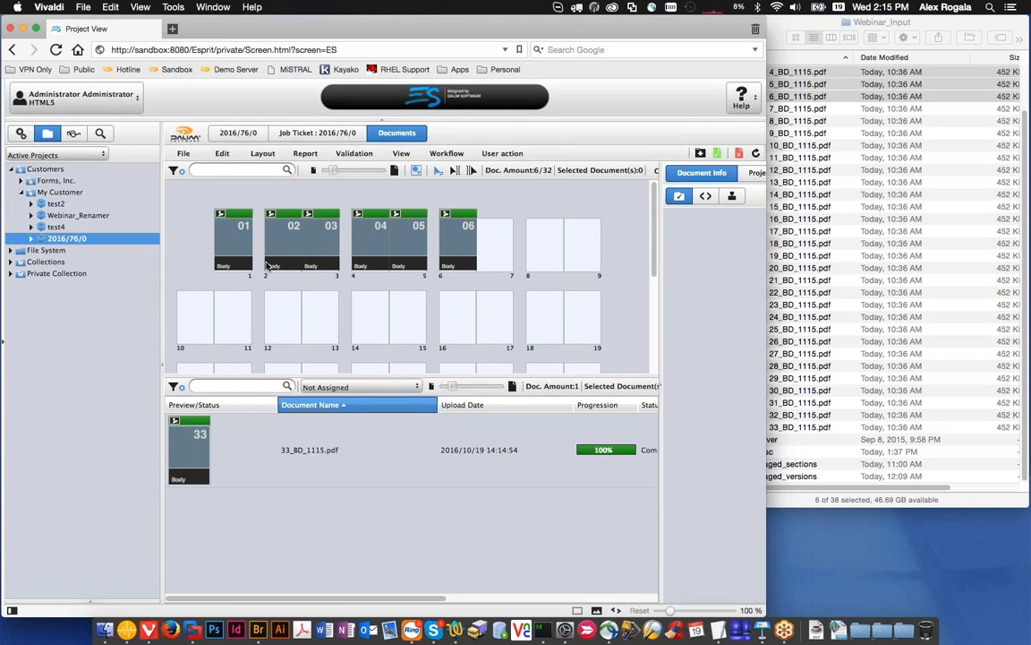
{"action": "mouse_move", "coordinate": [266, 266]}
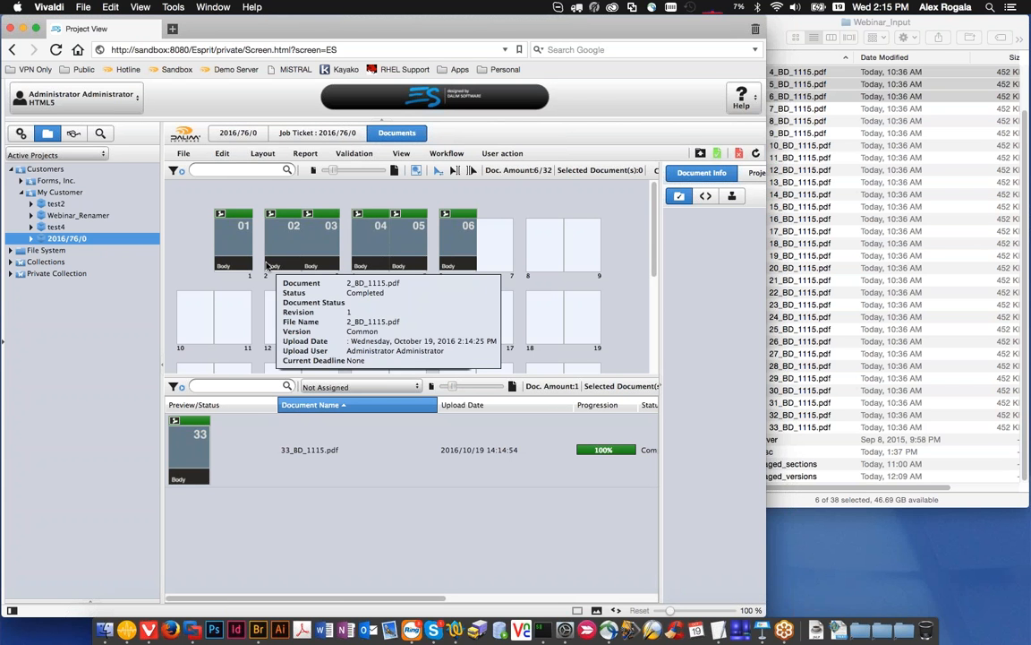
Step: In Finder, collapse the Body folder, expand the Cover folder and preview 1_CV_1115.pdf clear of the flatplan for comparison
{"action": "left_click", "coordinate": [929, 231]}
{"action": "scroll", "coordinate": [873, 226], "scroll_direction": "up", "scroll_amount": 3}
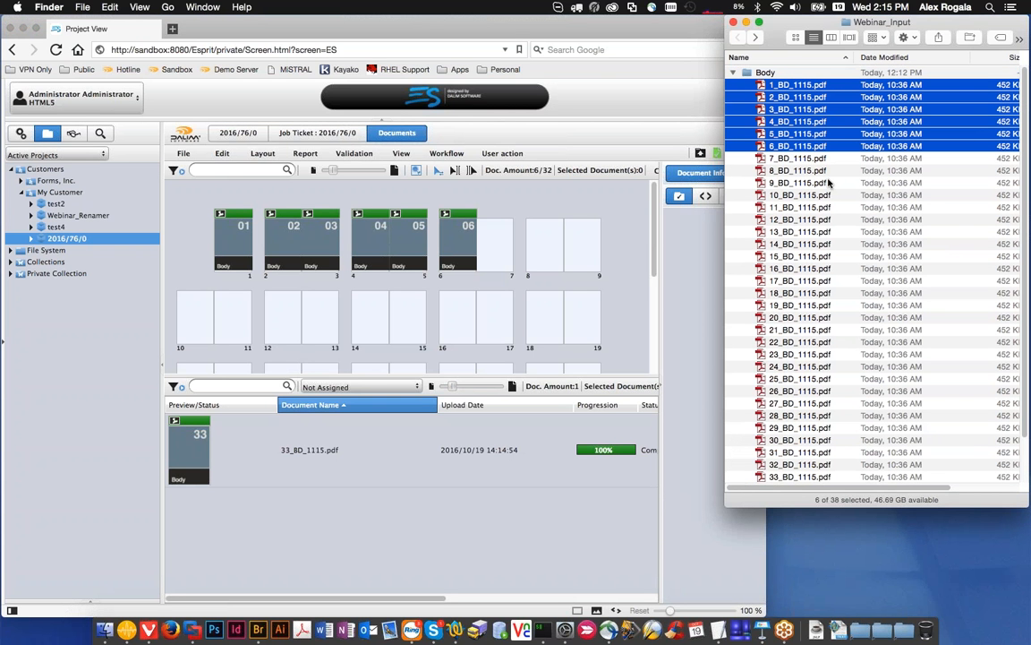
{"action": "left_click", "coordinate": [732, 74]}
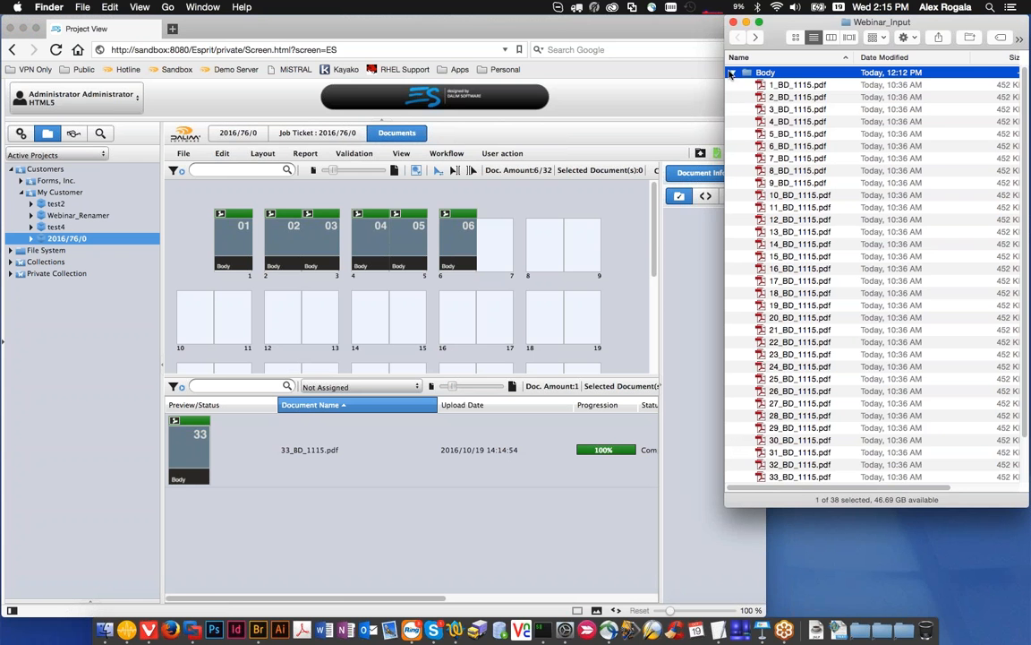
{"action": "left_click", "coordinate": [732, 85]}
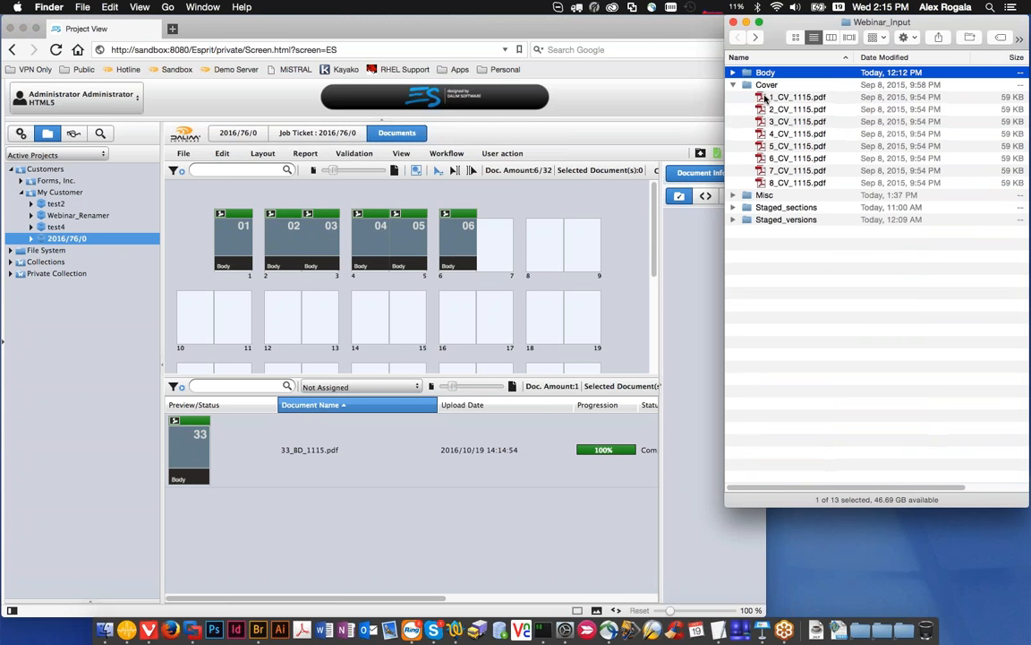
{"action": "left_click", "coordinate": [773, 97]}
{"action": "key", "text": "space"}
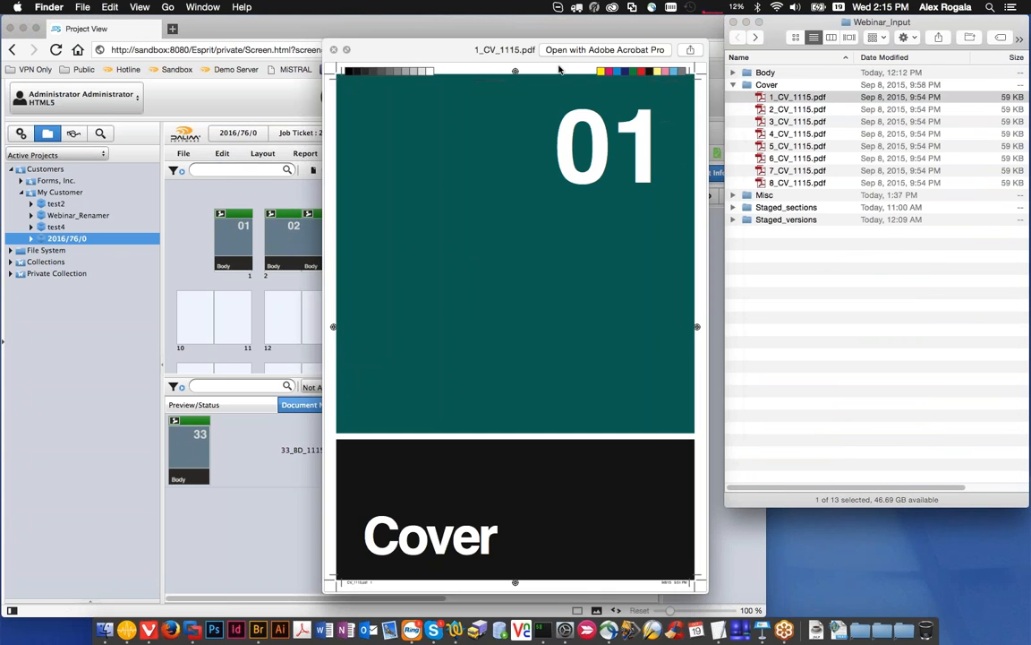
{"action": "left_click_drag", "start_coordinate": [558, 70], "coordinate": [796, 368]}
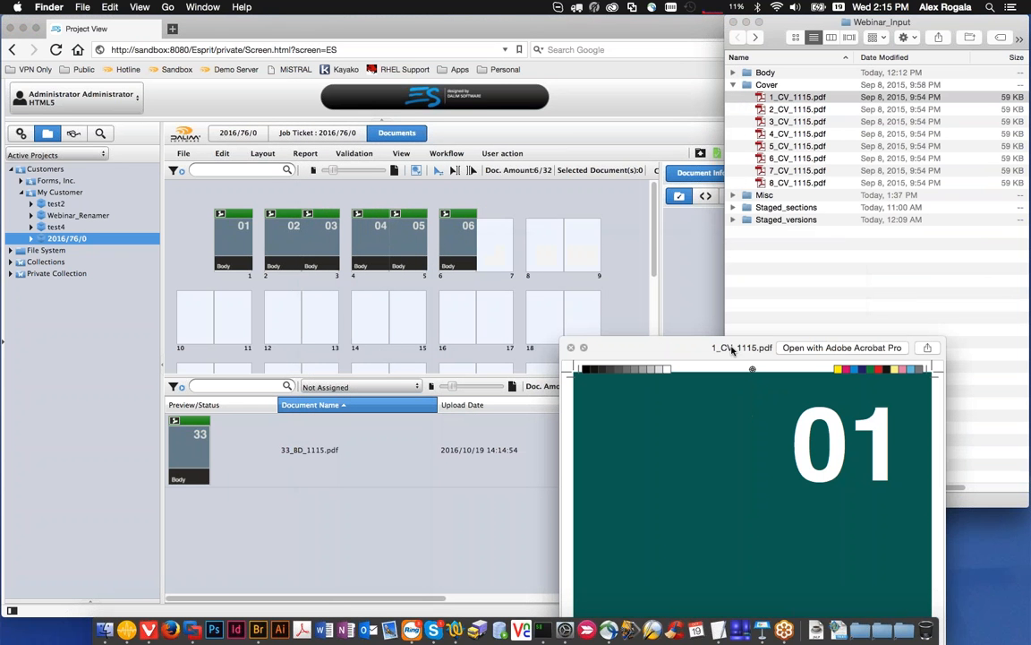
Step: Switch to Vivaldi, reopen project 2016/76/0 and delete all Body documents placed on pages 1 to 6 of its flatplan
{"action": "left_click", "coordinate": [228, 246]}
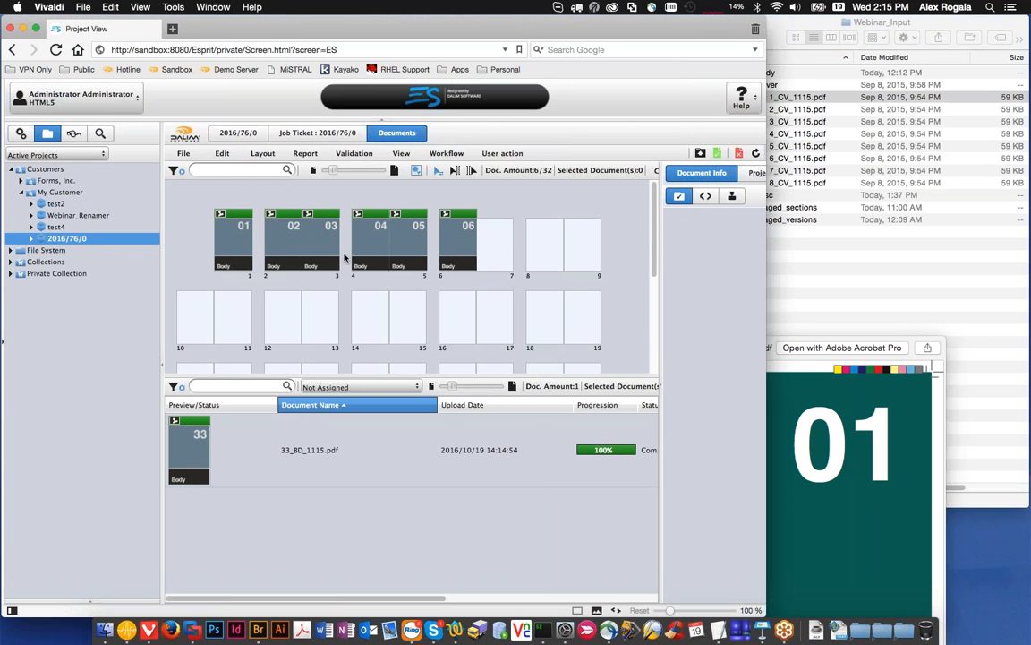
{"action": "left_click", "coordinate": [338, 258]}
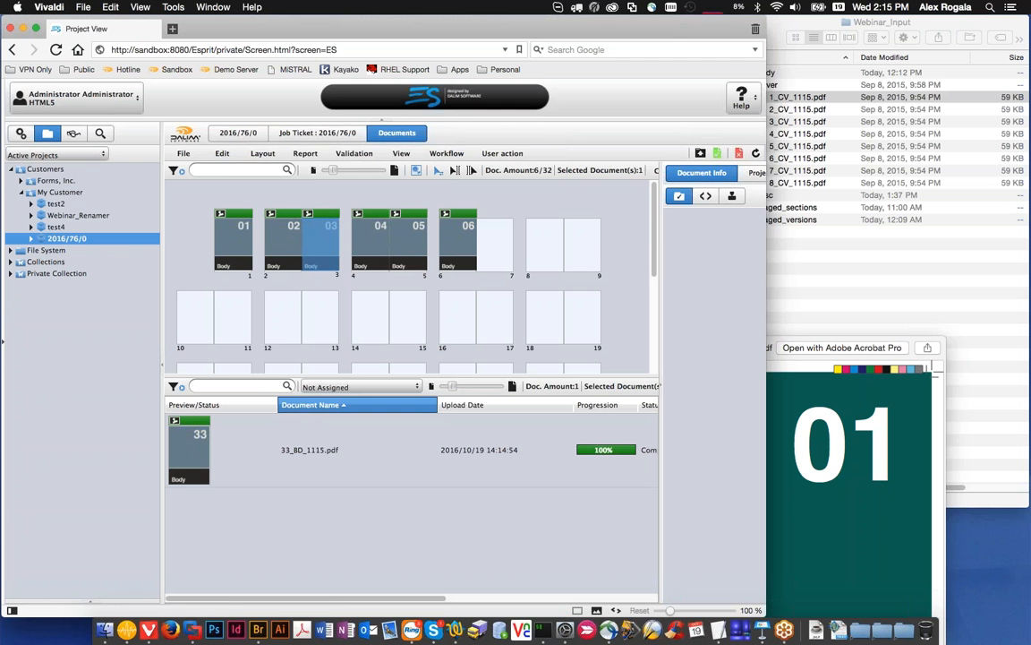
{"action": "left_click", "coordinate": [62, 192]}
{"action": "left_click", "coordinate": [67, 238]}
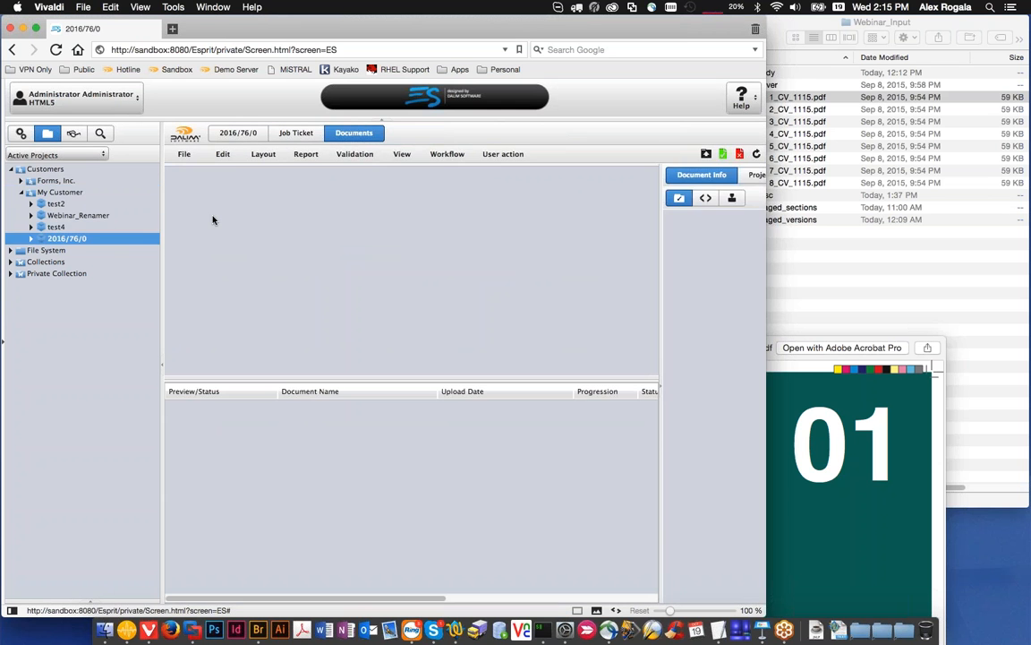
{"action": "left_click_drag", "start_coordinate": [200, 197], "coordinate": [472, 256]}
{"action": "right_click", "coordinate": [472, 254]}
{"action": "left_click", "coordinate": [498, 289]}
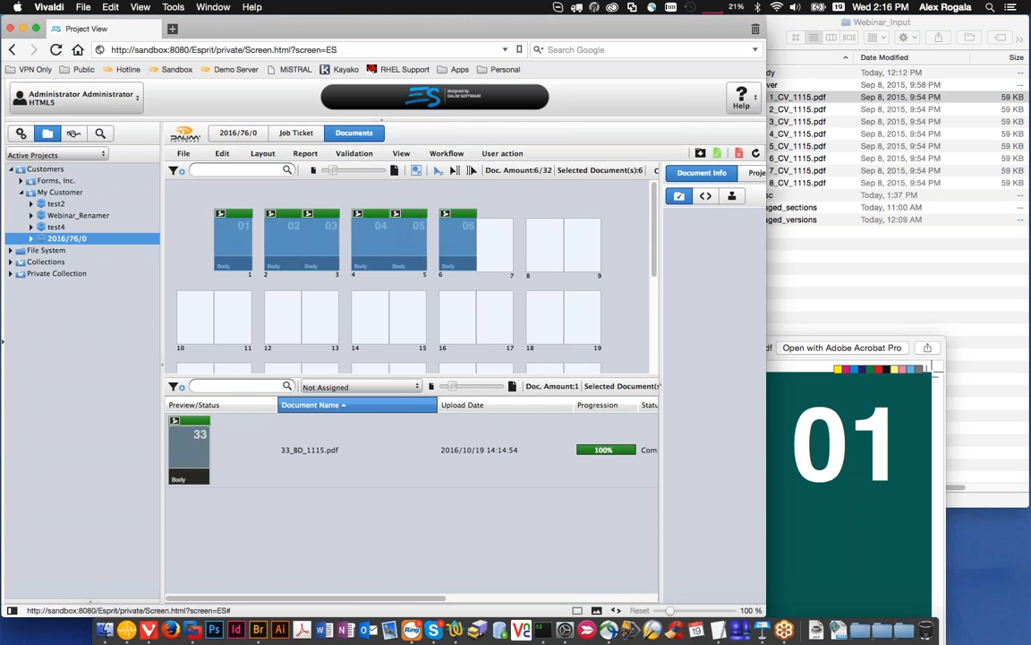
{"action": "left_click", "coordinate": [357, 361]}
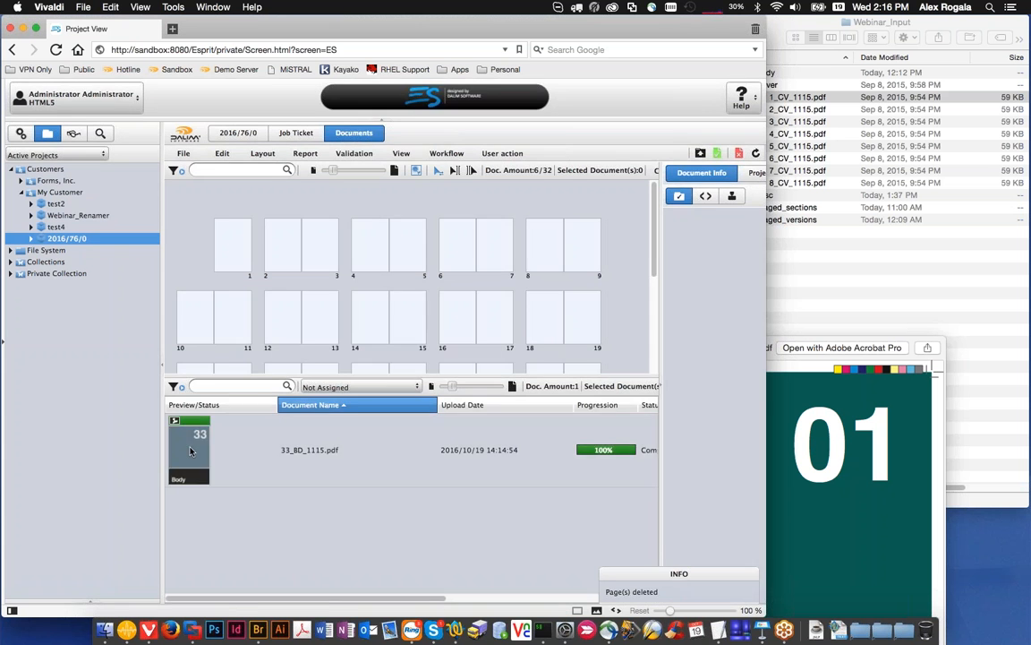
Step: Delete the unassigned document 33_BD_1115.pdf from the project
{"action": "right_click", "coordinate": [204, 414]}
{"action": "left_click", "coordinate": [217, 448]}
{"action": "left_click", "coordinate": [356, 364]}
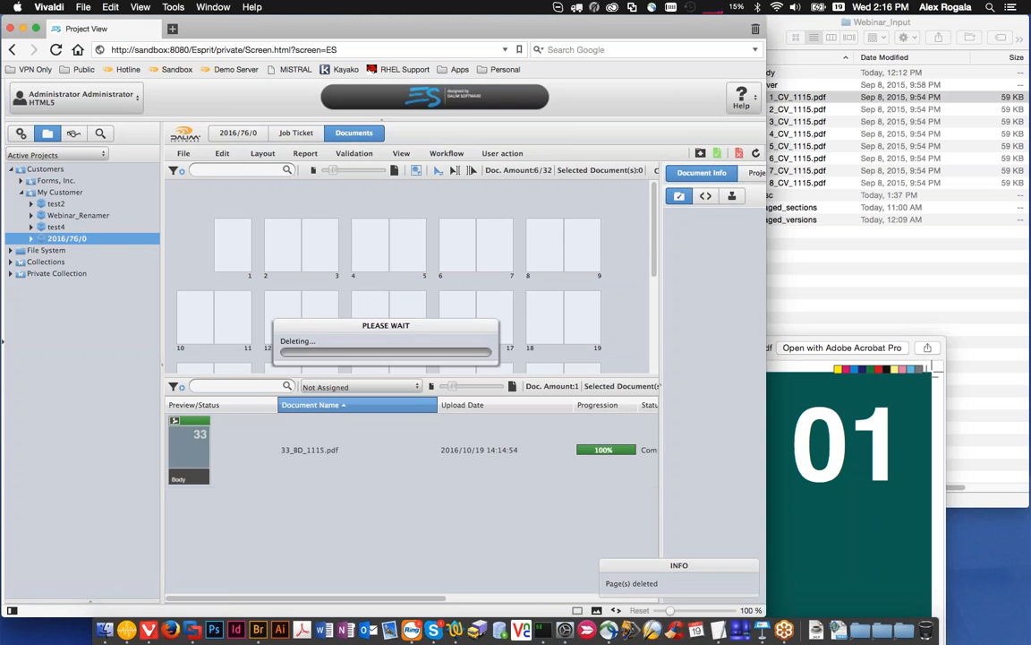
Step: Go to the versions and sections settings in the project's job ticket and open the Common version for editing
{"action": "left_click", "coordinate": [295, 132]}
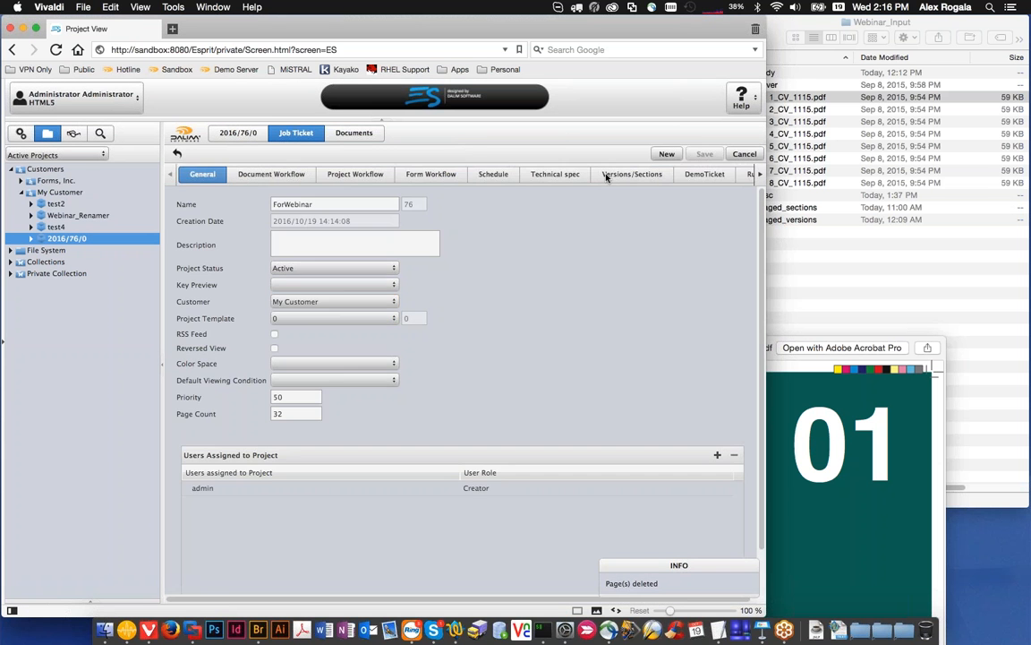
{"action": "left_click", "coordinate": [618, 176]}
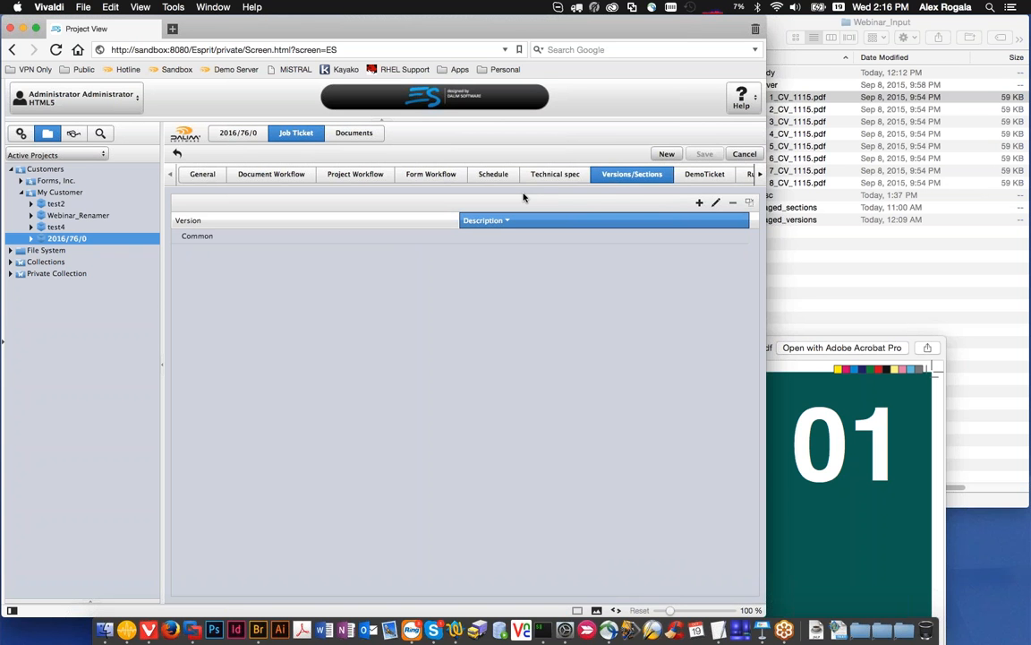
{"action": "left_click", "coordinate": [429, 238]}
{"action": "left_click", "coordinate": [218, 175]}
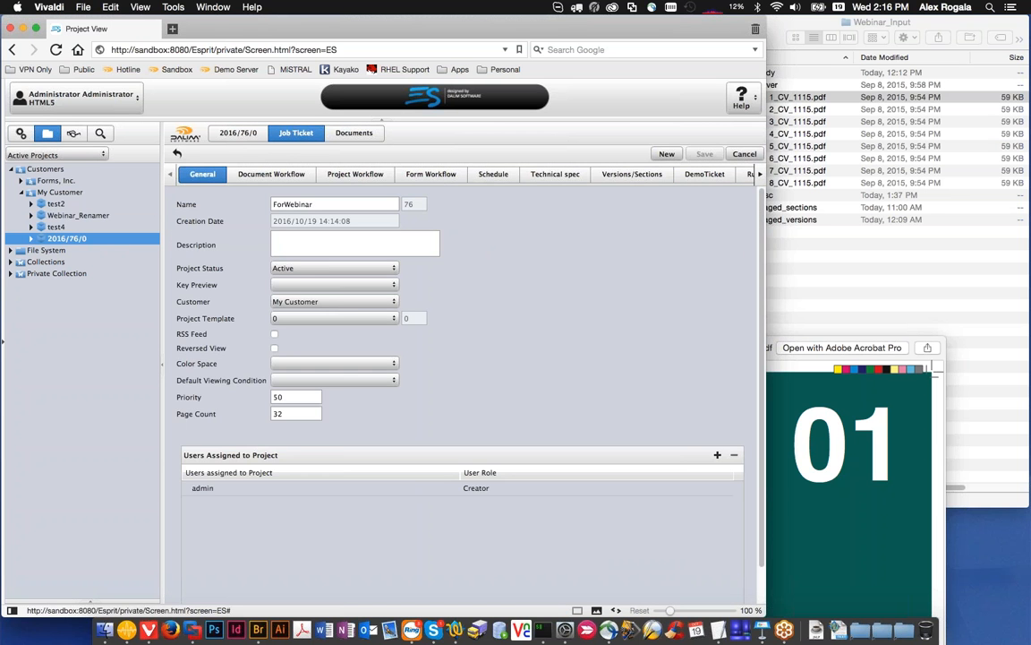
{"action": "left_click", "coordinate": [626, 173]}
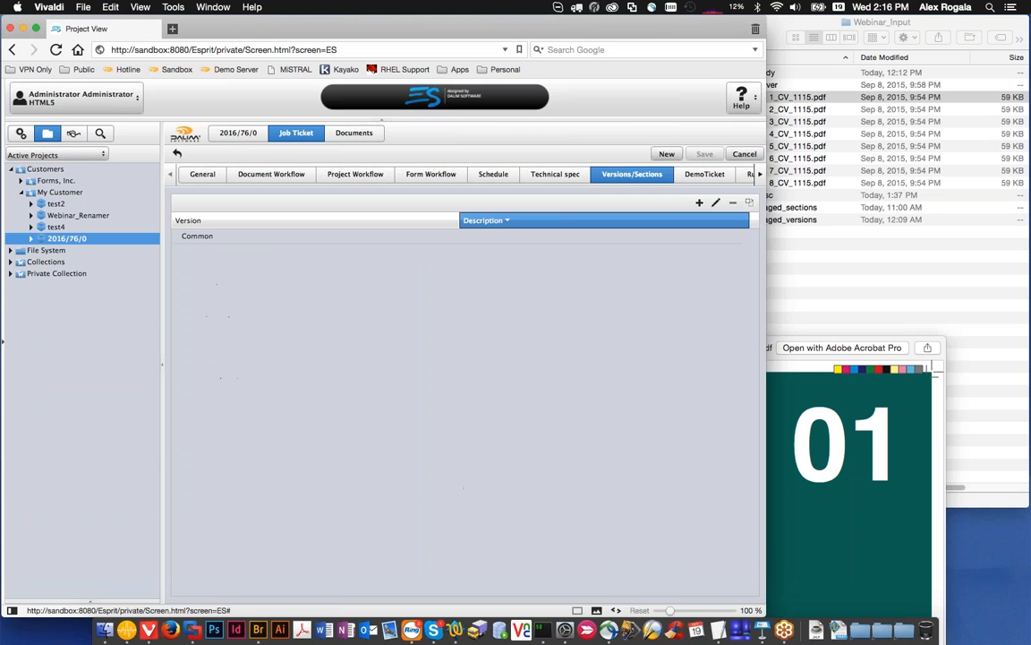
{"action": "double_click", "coordinate": [218, 237]}
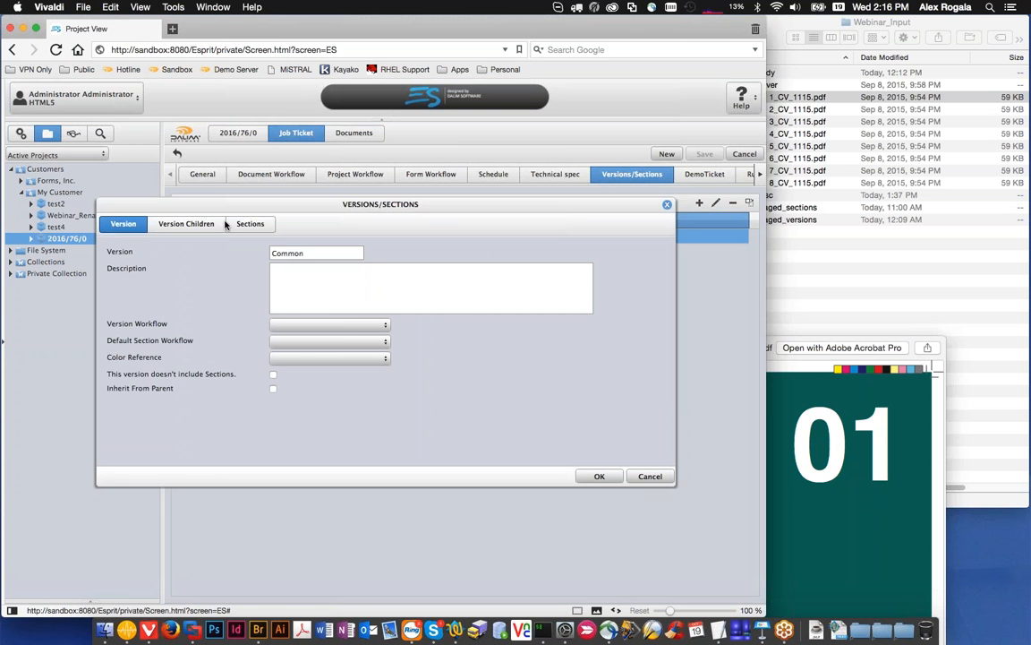
Step: Look through the Common version's general, child version and section settings, ending on the sections
{"action": "left_click", "coordinate": [250, 224]}
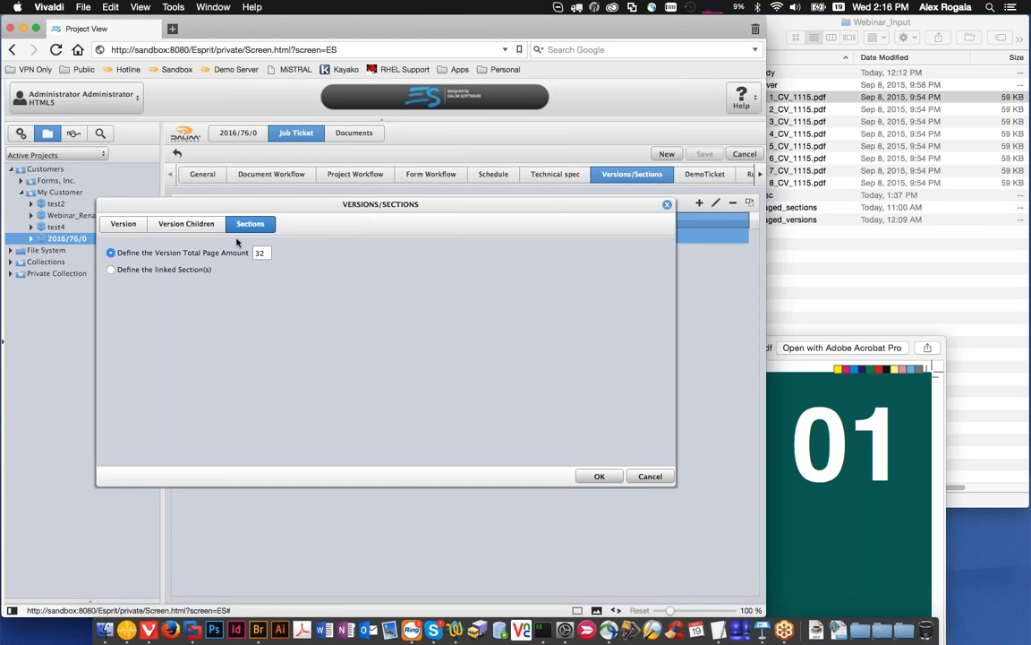
{"action": "left_click", "coordinate": [151, 228]}
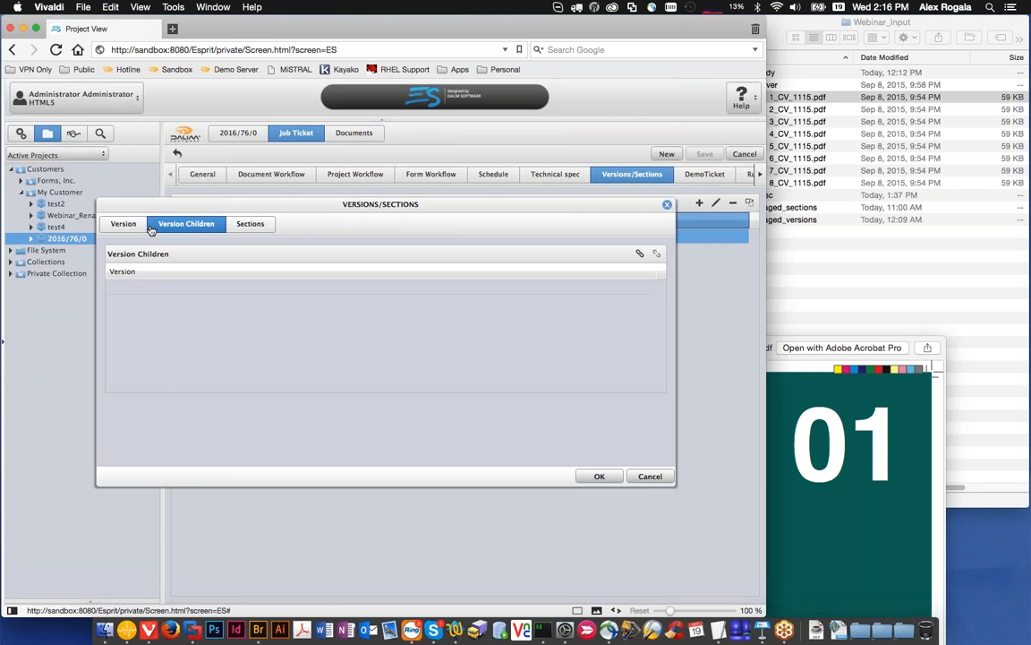
{"action": "left_click", "coordinate": [123, 224]}
{"action": "left_click", "coordinate": [250, 223]}
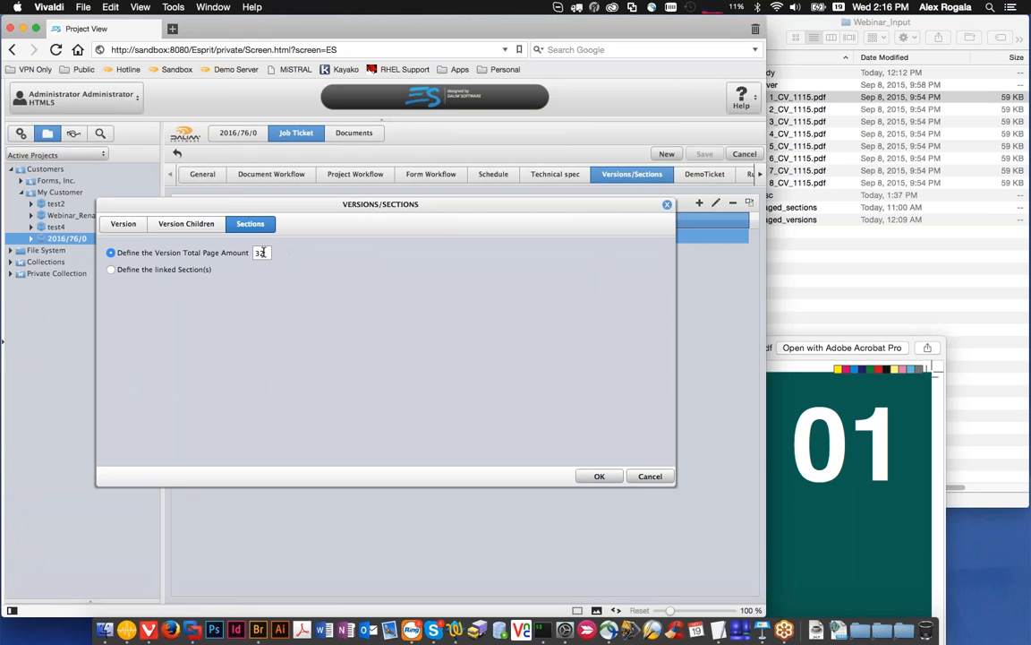
Step: Define the version by linked sections, unlock the existing section, name it Cover and set its page count to 4
{"action": "left_click", "coordinate": [111, 270]}
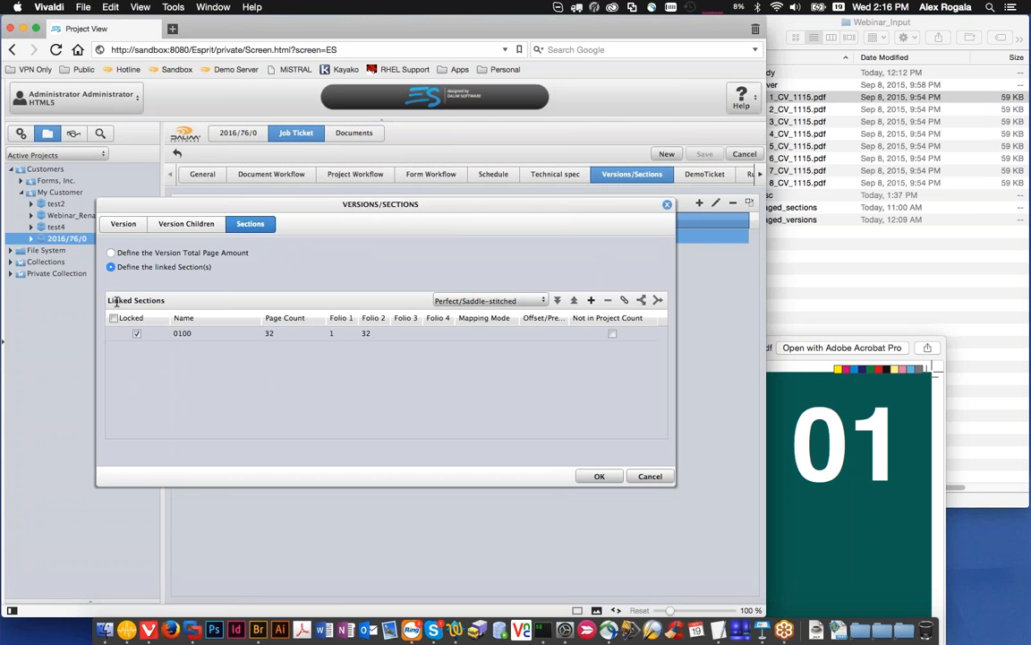
{"action": "left_click", "coordinate": [121, 333]}
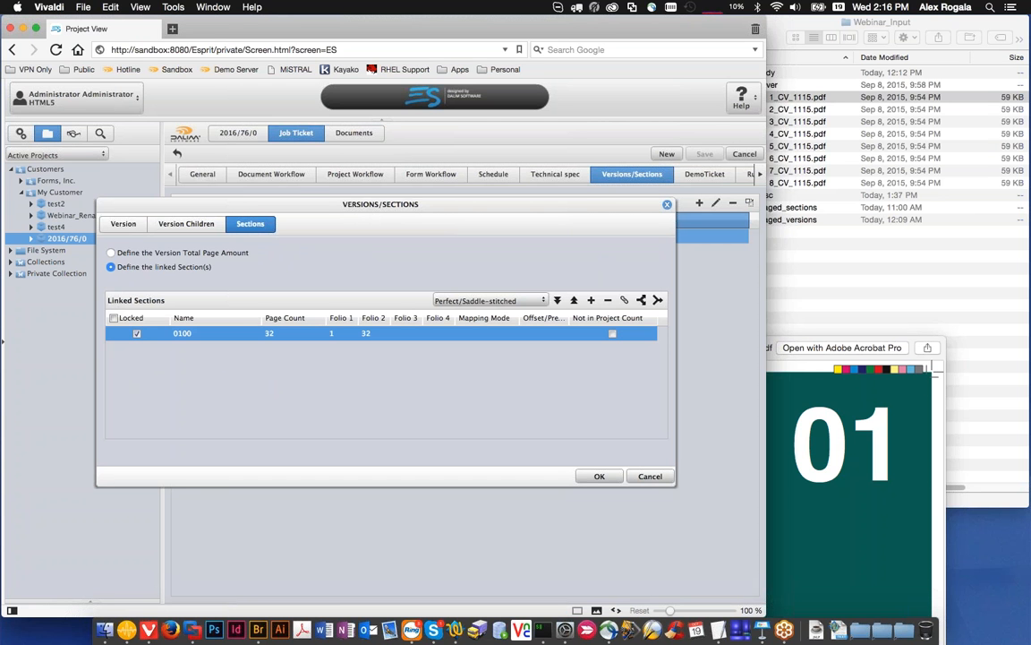
{"action": "left_click", "coordinate": [135, 333]}
{"action": "type", "text": "Cover"}
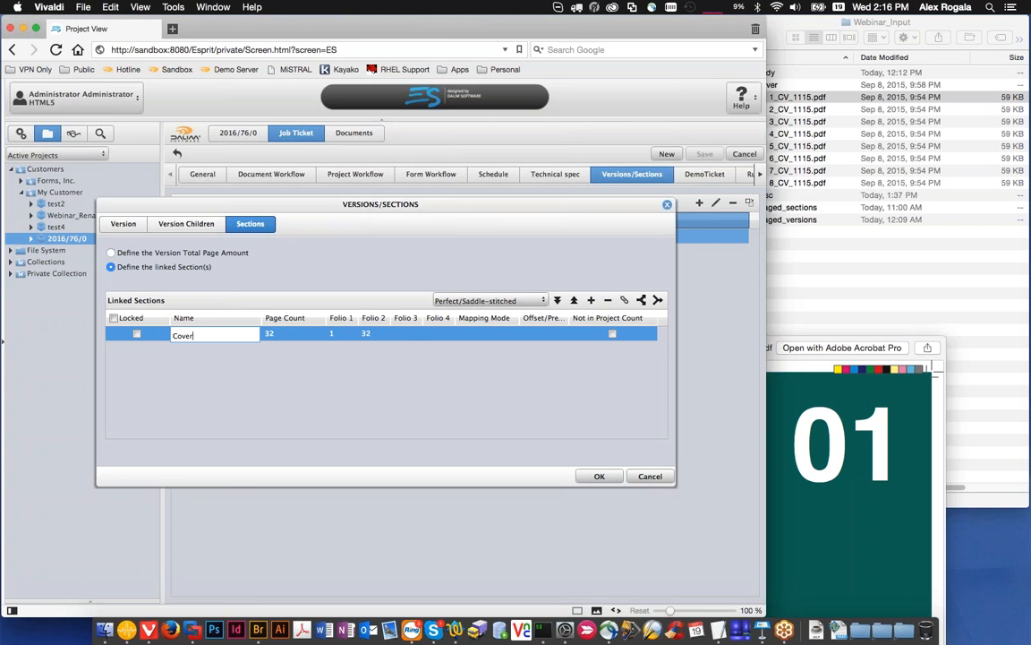
{"action": "left_click", "coordinate": [281, 337]}
{"action": "type", "text": "3"}
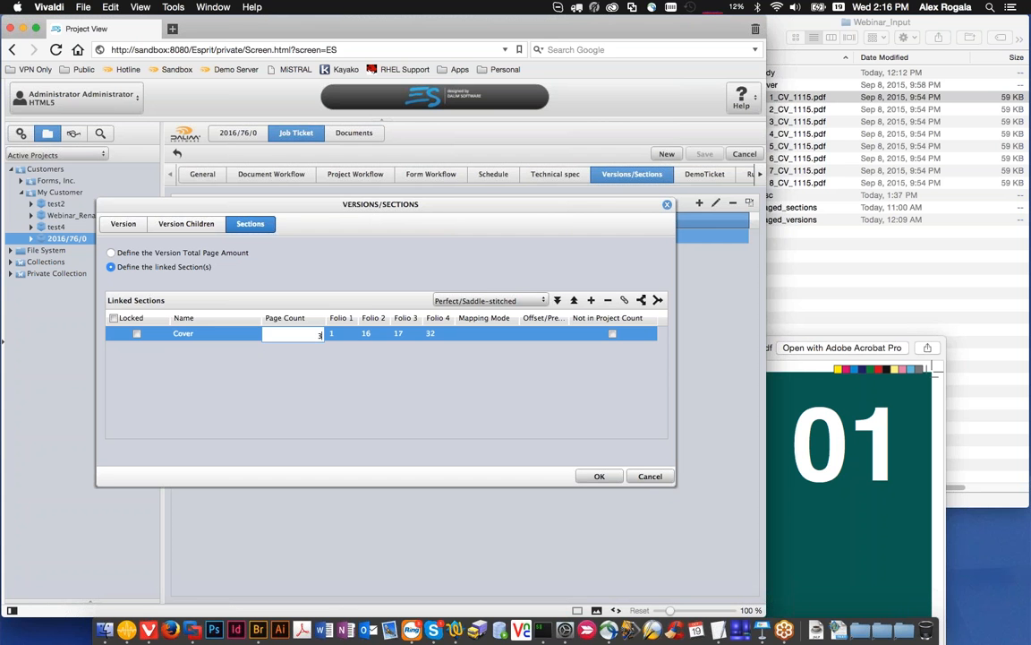
{"action": "type", "text": "4"}
Step: Add a second linked section named Body with a page count of 32
{"action": "left_click", "coordinate": [591, 301]}
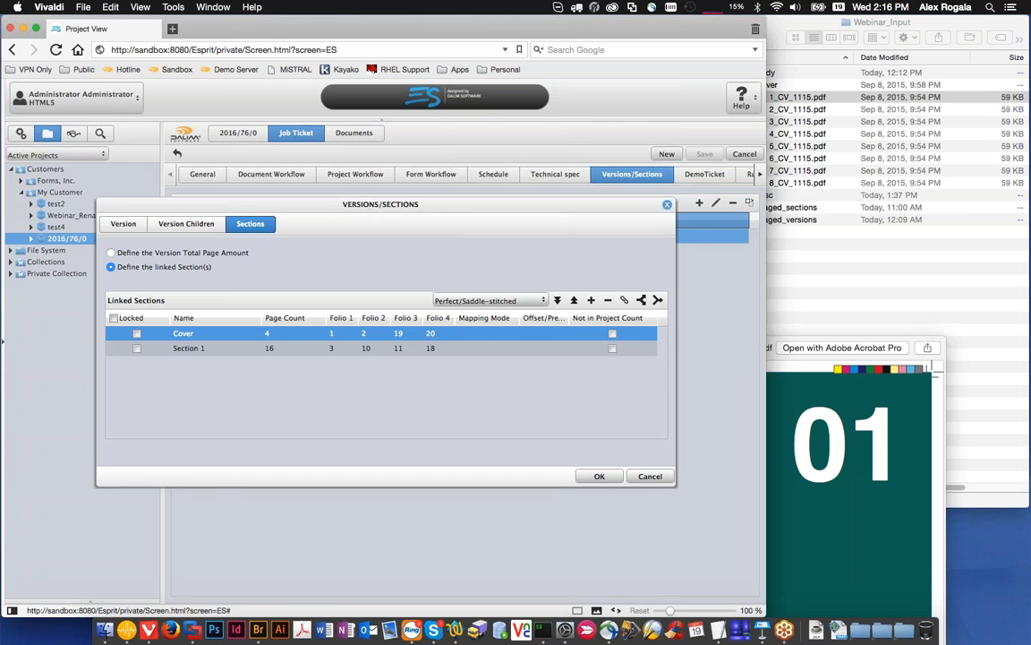
{"action": "left_click", "coordinate": [202, 349]}
{"action": "type", "text": "Body"}
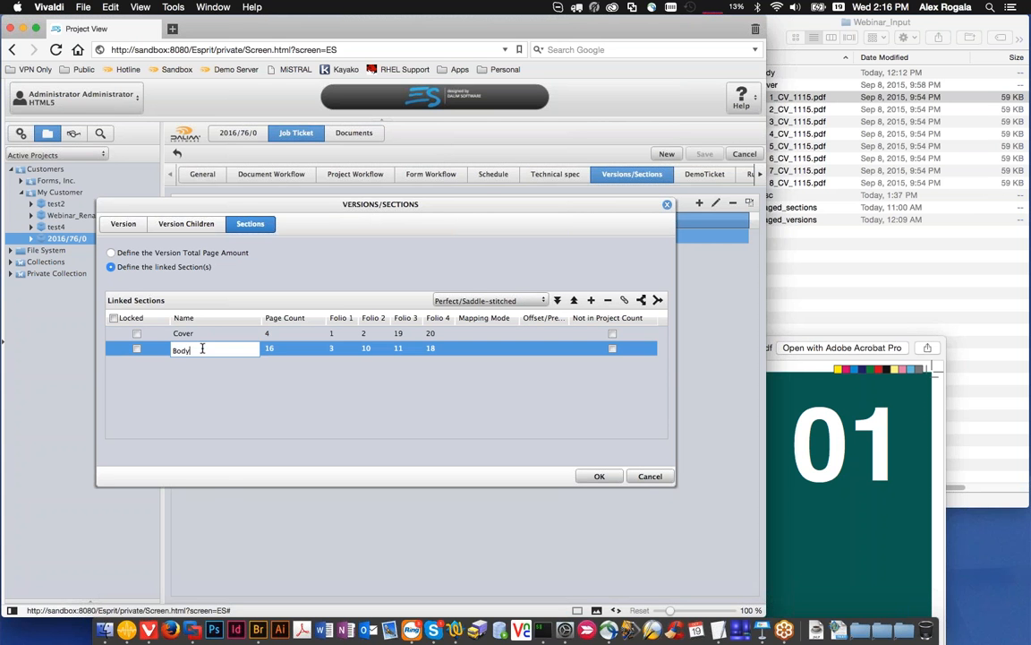
{"action": "key", "text": "Tab"}
{"action": "type", "text": "32"}
{"action": "left_click", "coordinate": [336, 405]}
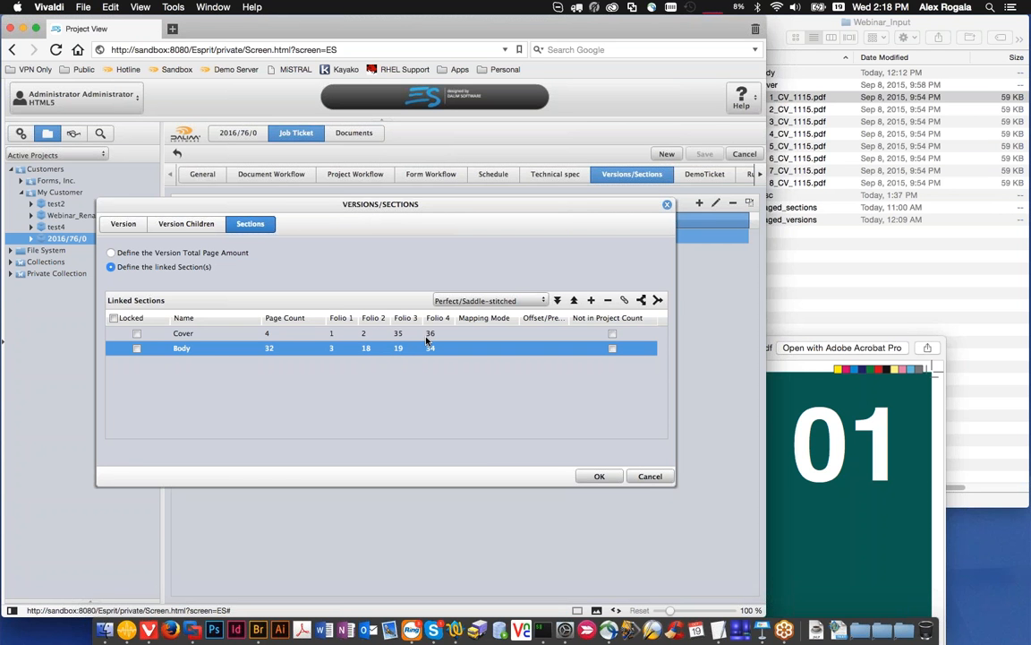
Step: Set the Cover section's page count to 8 and move the section below Body and back above it
{"action": "double_click", "coordinate": [281, 333]}
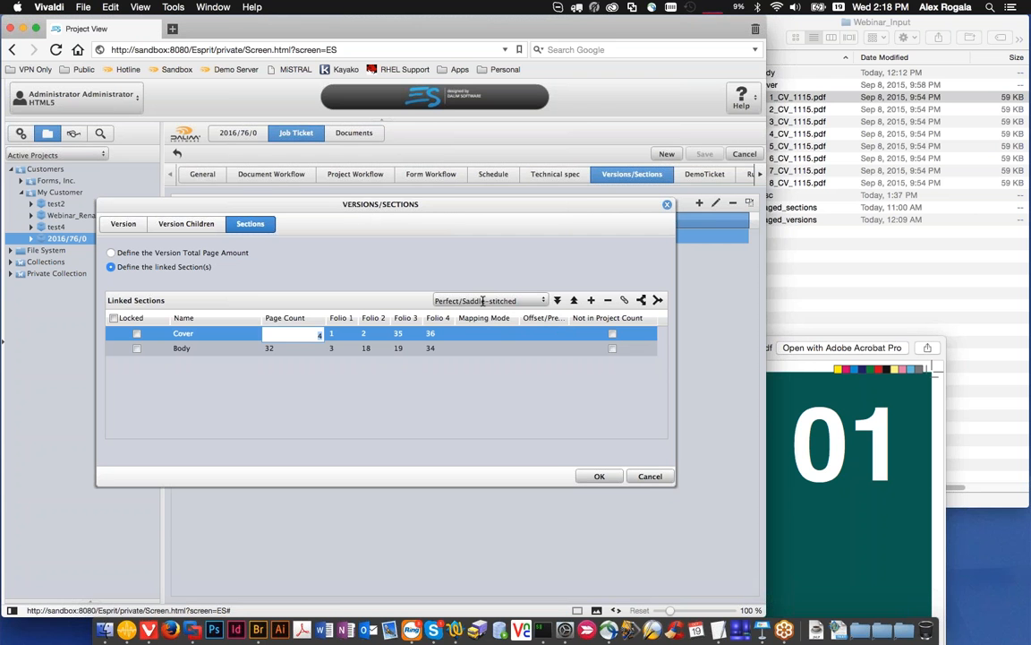
{"action": "left_click", "coordinate": [413, 386]}
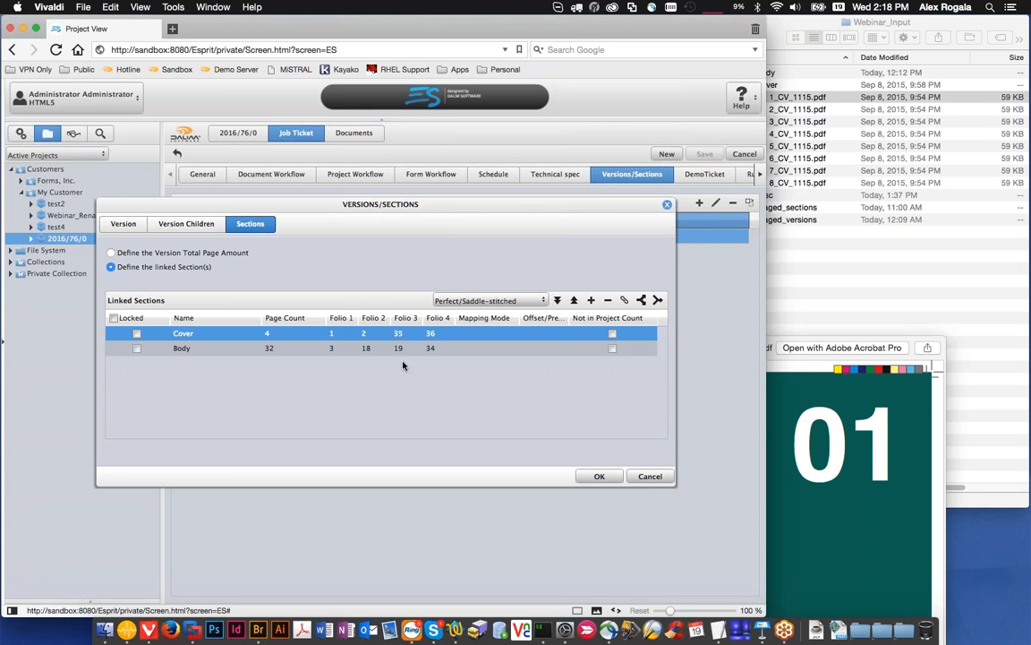
{"action": "double_click", "coordinate": [273, 333]}
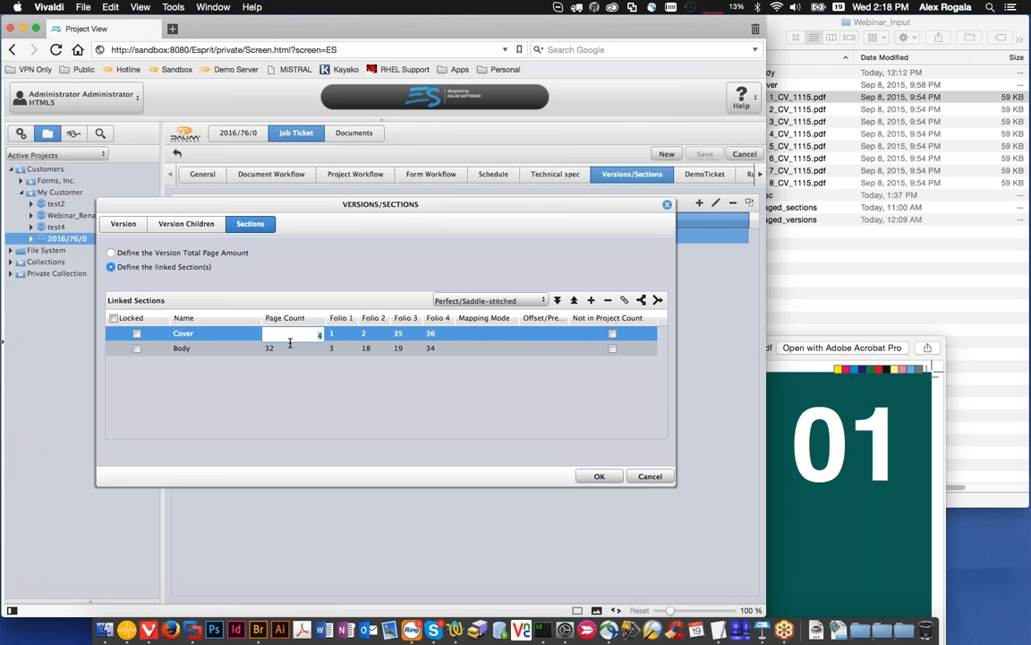
{"action": "left_click", "coordinate": [340, 391]}
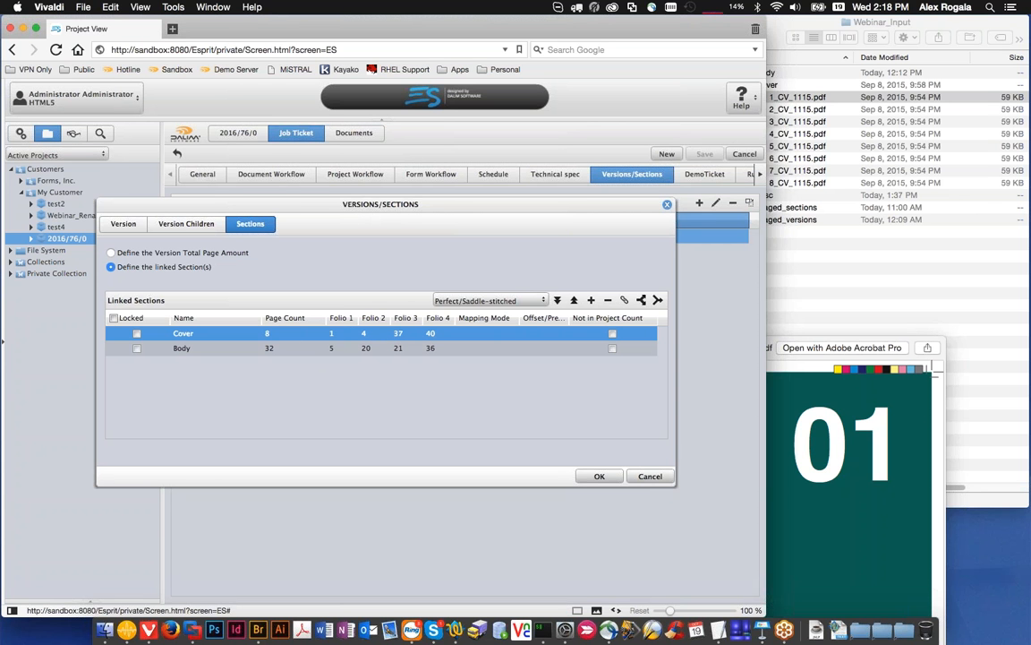
{"action": "left_click", "coordinate": [558, 301]}
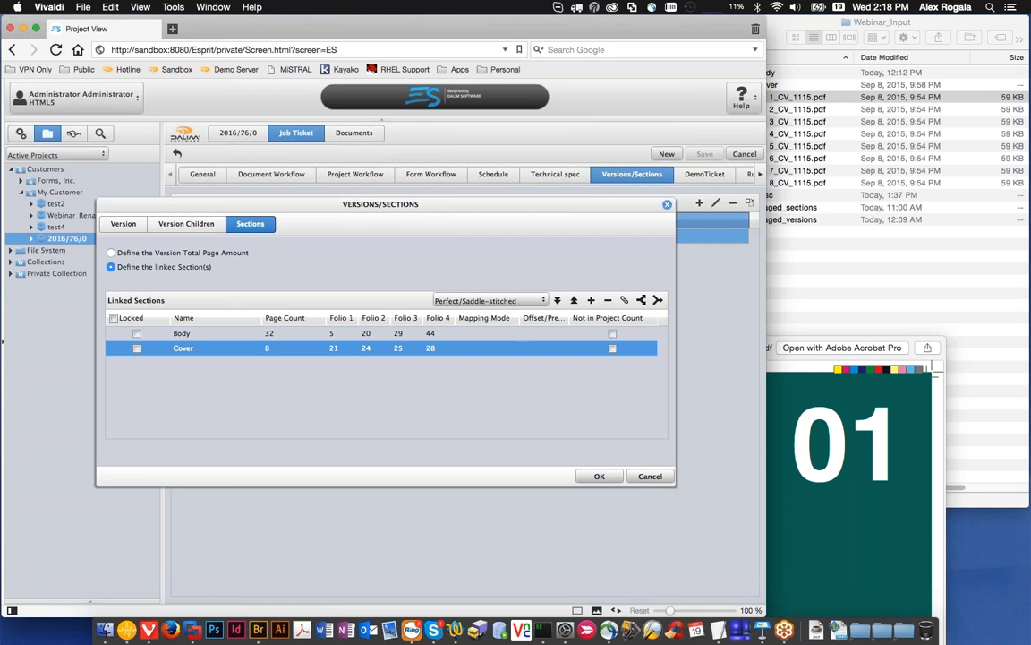
{"action": "left_click", "coordinate": [574, 301]}
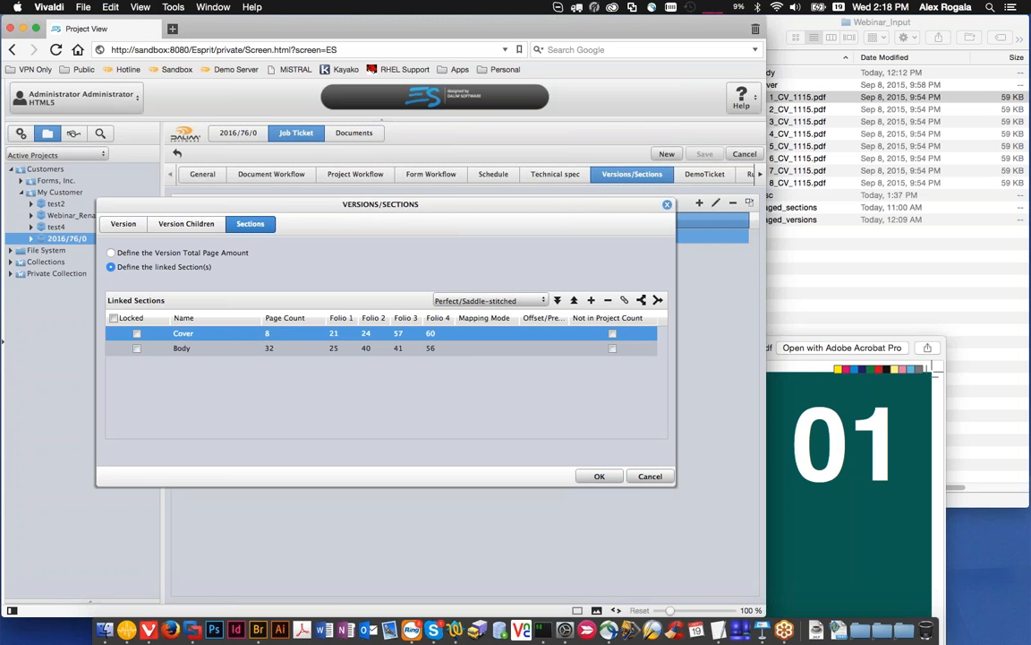
Step: Set the Cover section's page count to 4
{"action": "double_click", "coordinate": [286, 333]}
{"action": "type", "text": "4"}
{"action": "left_click", "coordinate": [313, 378]}
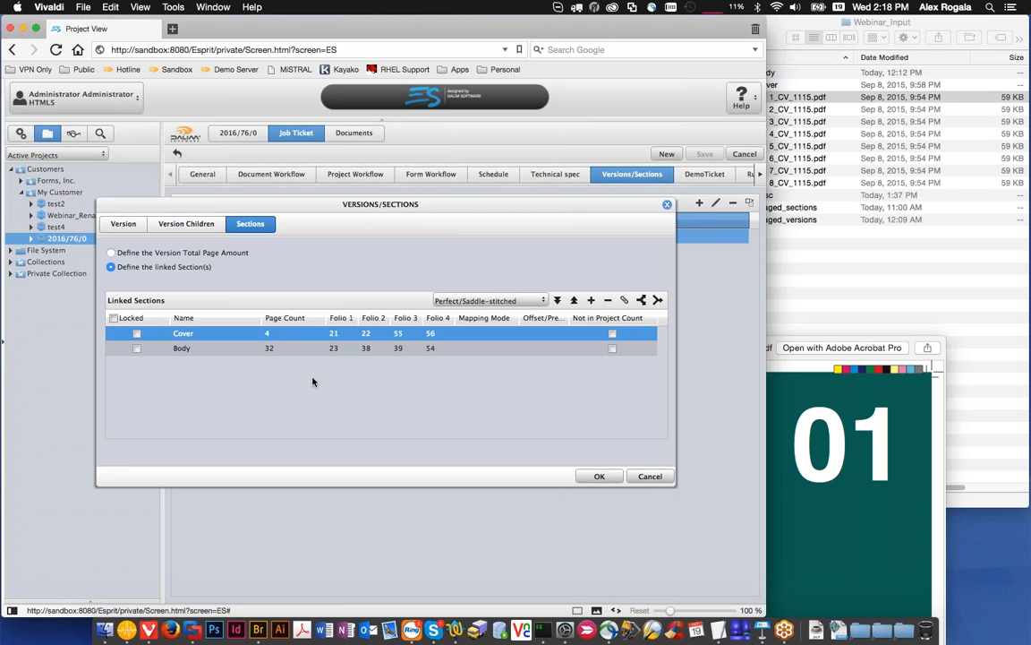
Step: Switch the linked sections' binding type to Custom and set the Cover folios to 1, 2, 3 and 4
{"action": "left_click", "coordinate": [544, 302]}
{"action": "left_click", "coordinate": [492, 362]}
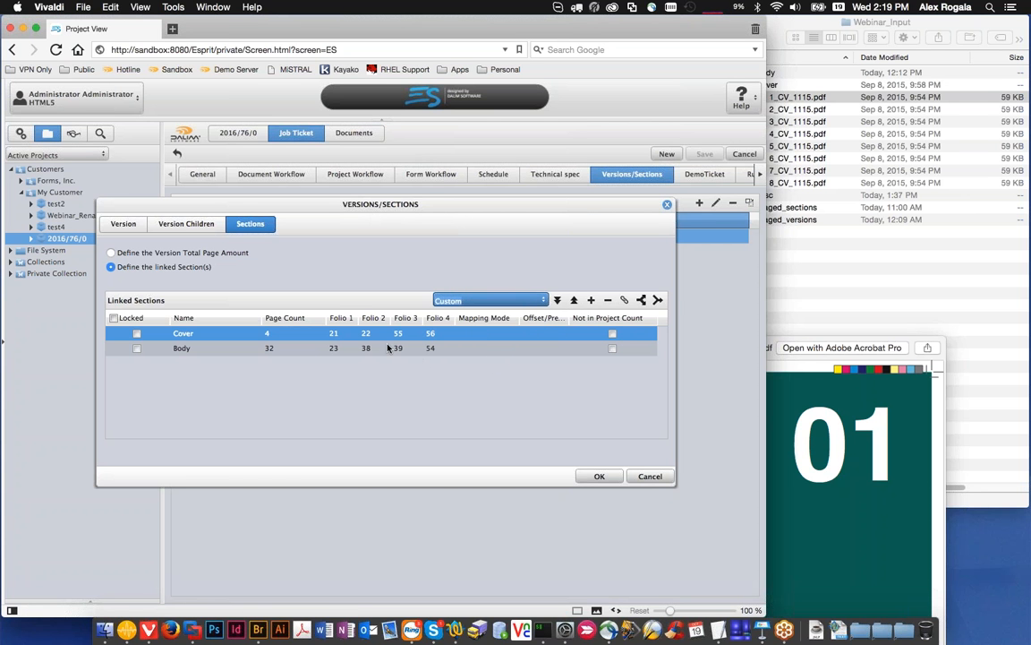
{"action": "left_click", "coordinate": [338, 335]}
{"action": "type", "text": "1"}
{"action": "left_click", "coordinate": [372, 335]}
{"action": "type", "text": "2"}
{"action": "left_click", "coordinate": [397, 334]}
{"action": "type", "text": "3"}
{"action": "left_click", "coordinate": [429, 334]}
{"action": "type", "text": "4"}
{"action": "key", "text": "Return"}
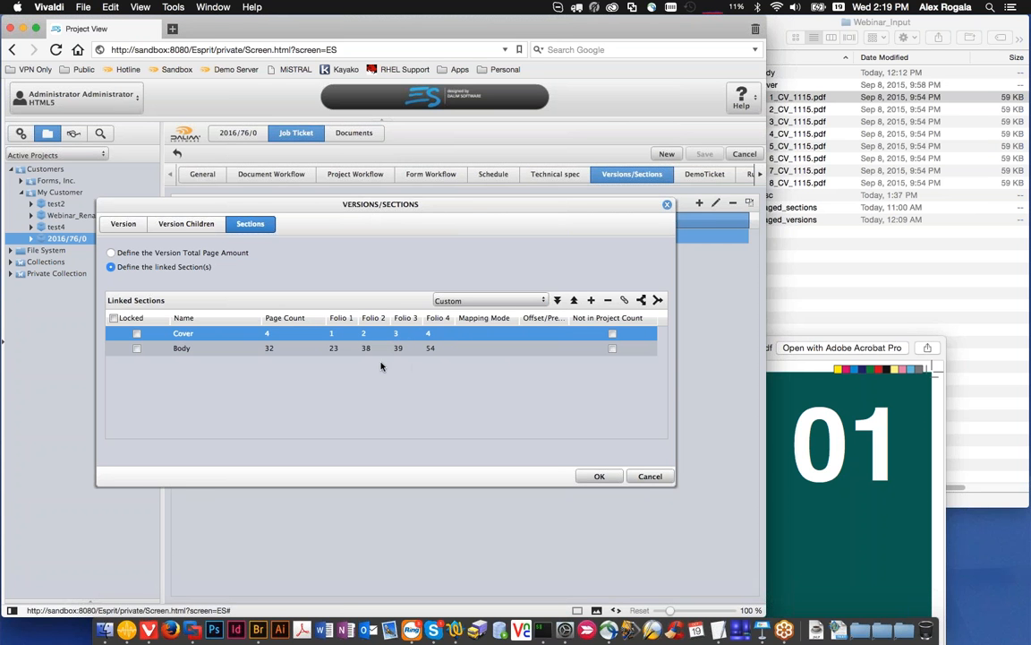
Step: Set the Body section's Folio 1 to 5 and Folio 4 to 36
{"action": "left_click", "coordinate": [341, 349]}
{"action": "type", "text": "5"}
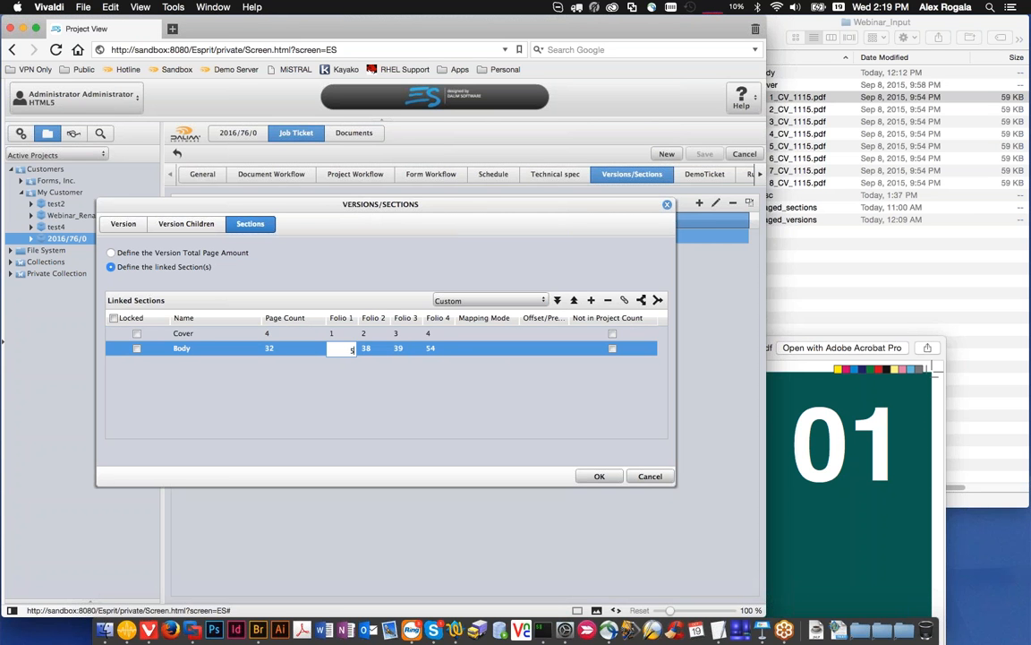
{"action": "left_click", "coordinate": [412, 350]}
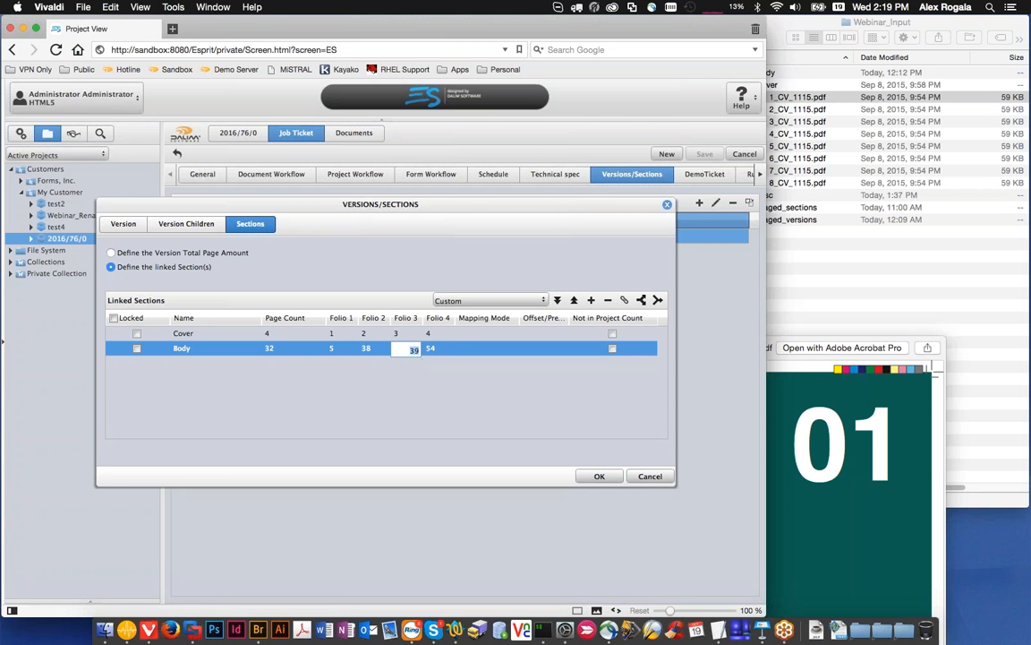
{"action": "left_click", "coordinate": [433, 350]}
{"action": "type", "text": "36"}
{"action": "left_click", "coordinate": [421, 378]}
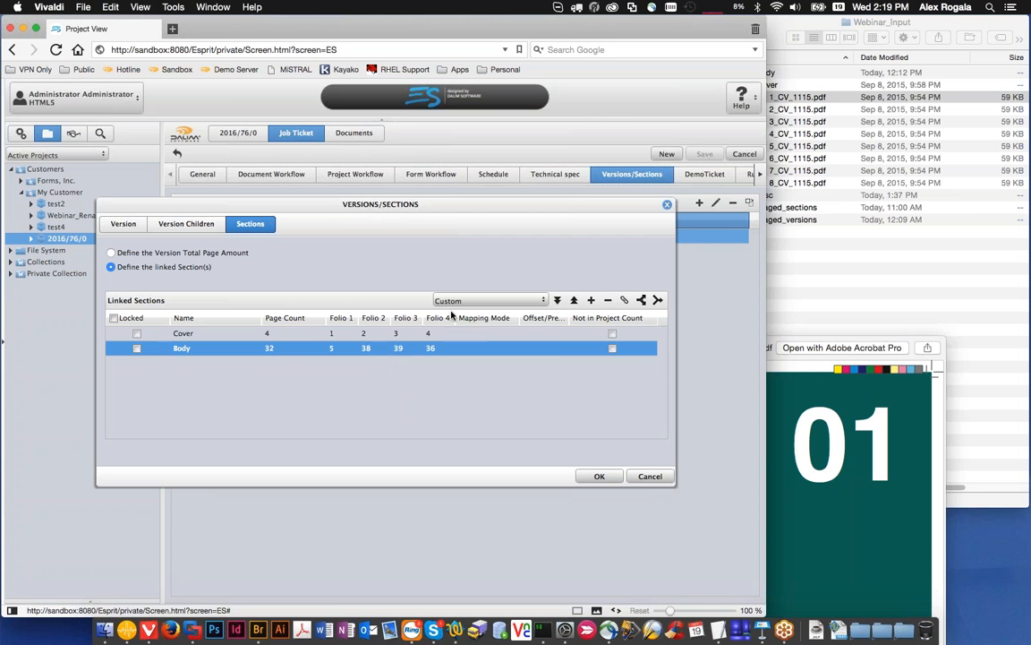
Step: Switch the linked sections' binding type back to Perfect/Saddle-stitched and select the Cover section
{"action": "left_click", "coordinate": [495, 300]}
{"action": "left_click", "coordinate": [513, 317]}
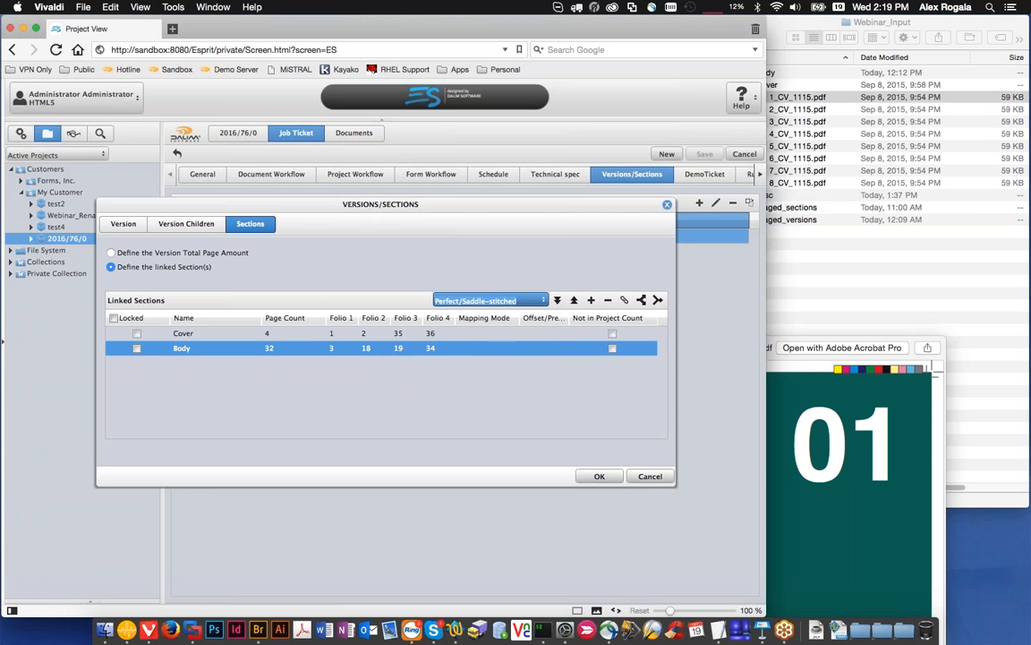
{"action": "double_click", "coordinate": [373, 334]}
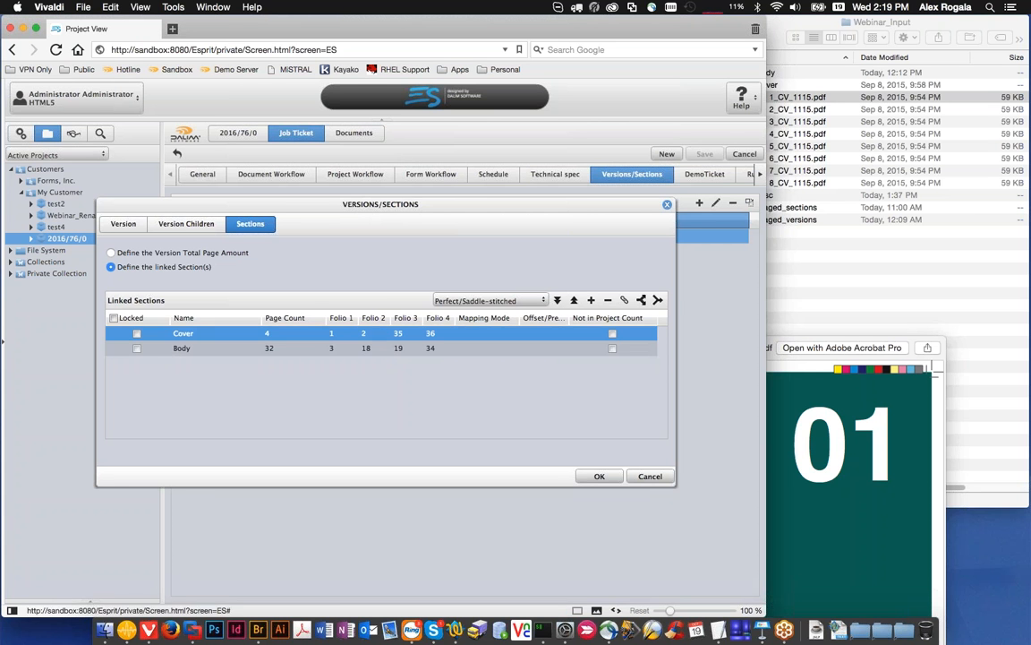
Step: Remove the Body section from the version's linked sections
{"action": "double_click", "coordinate": [182, 349]}
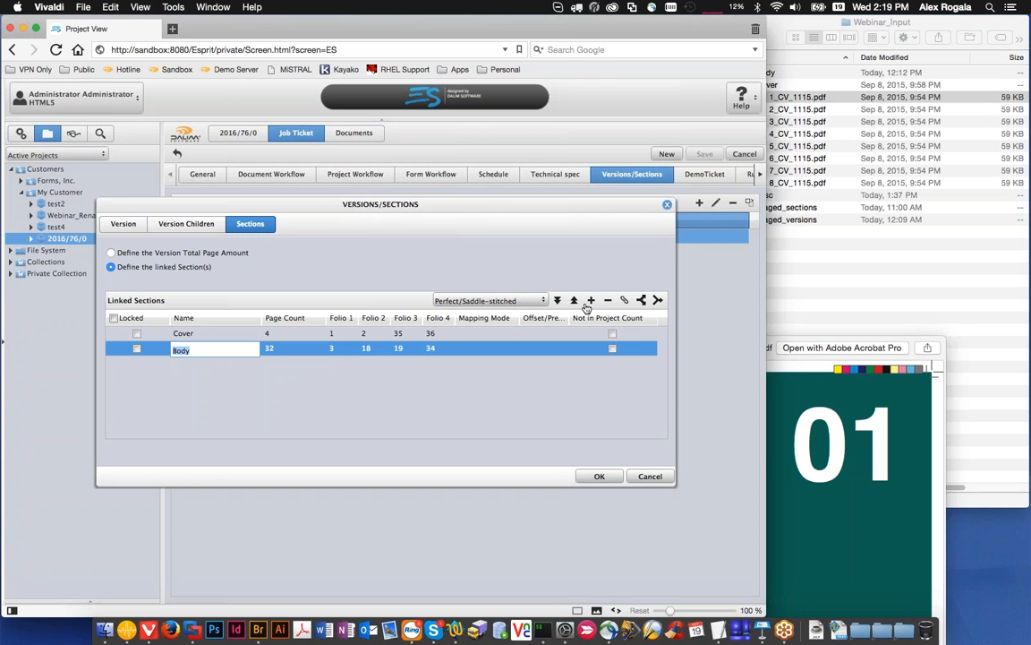
{"action": "left_click", "coordinate": [570, 383]}
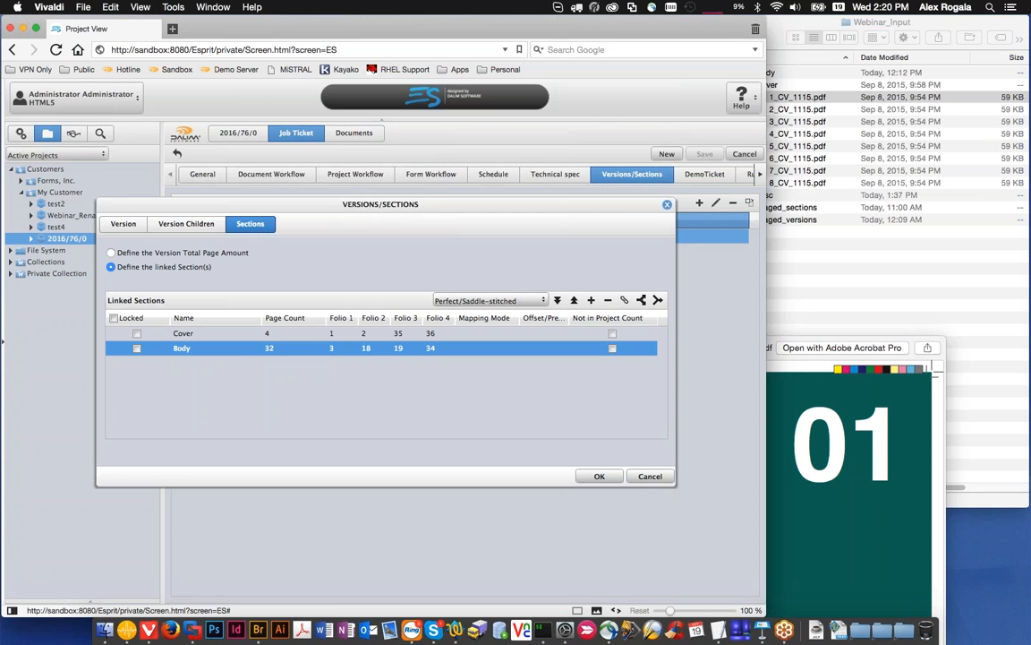
{"action": "left_click", "coordinate": [608, 301]}
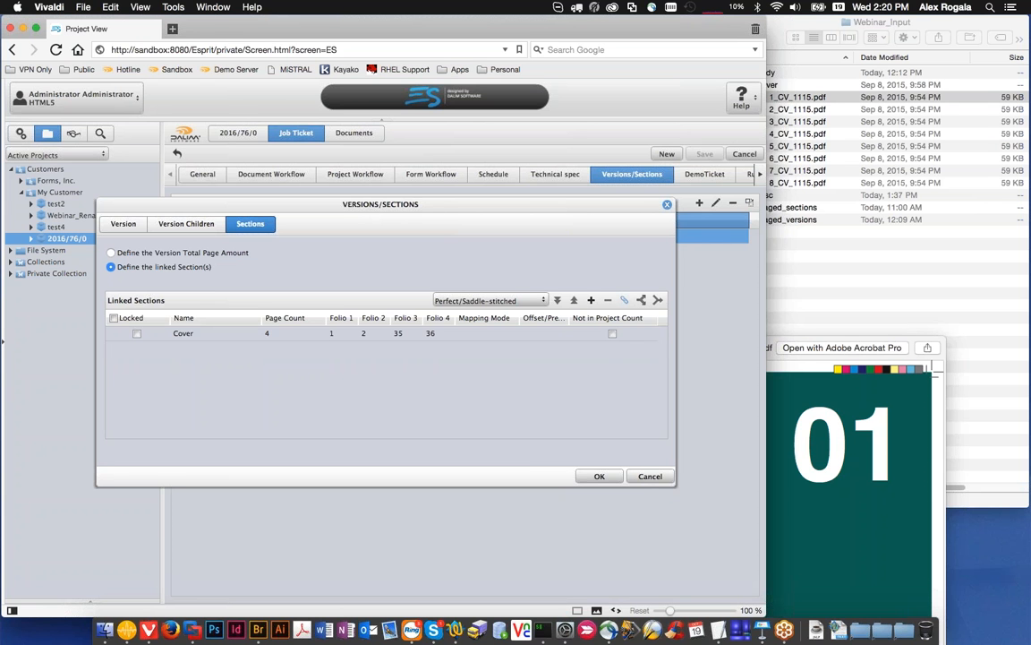
Step: Link the existing 32-page Body section back into the version's linked sections
{"action": "left_click", "coordinate": [625, 300]}
{"action": "left_click", "coordinate": [193, 152]}
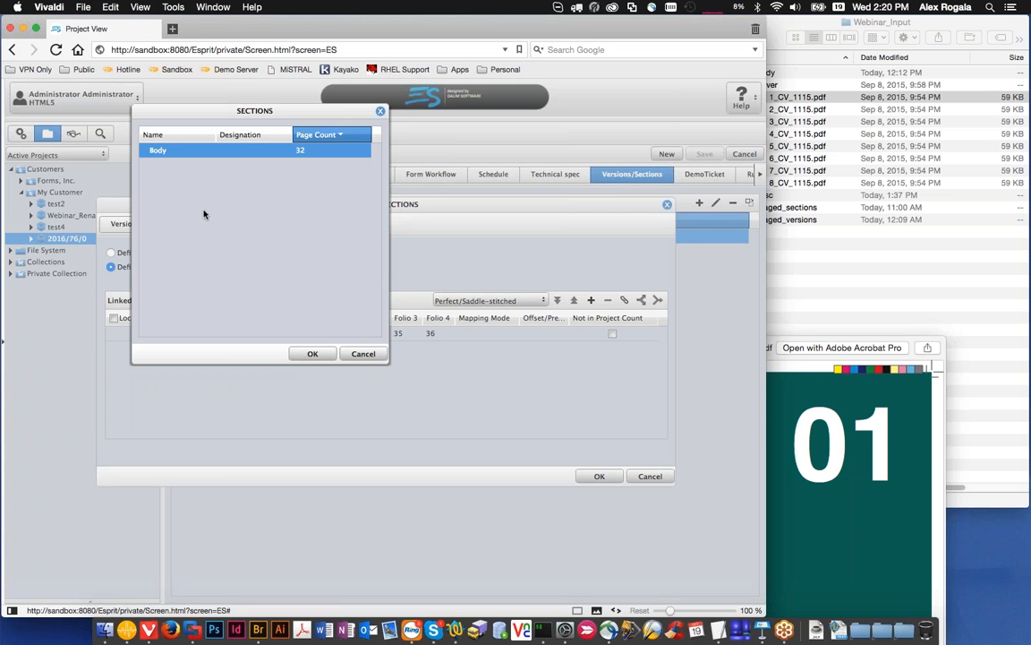
{"action": "left_click_drag", "start_coordinate": [288, 112], "coordinate": [373, 361]}
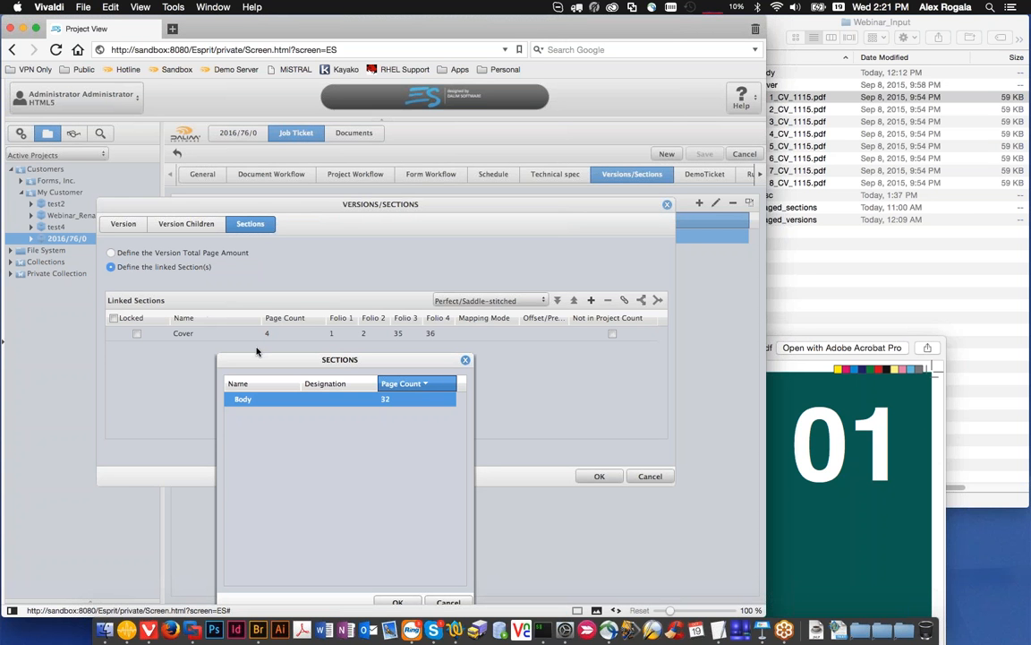
{"action": "left_click_drag", "start_coordinate": [256, 352], "coordinate": [273, 334]}
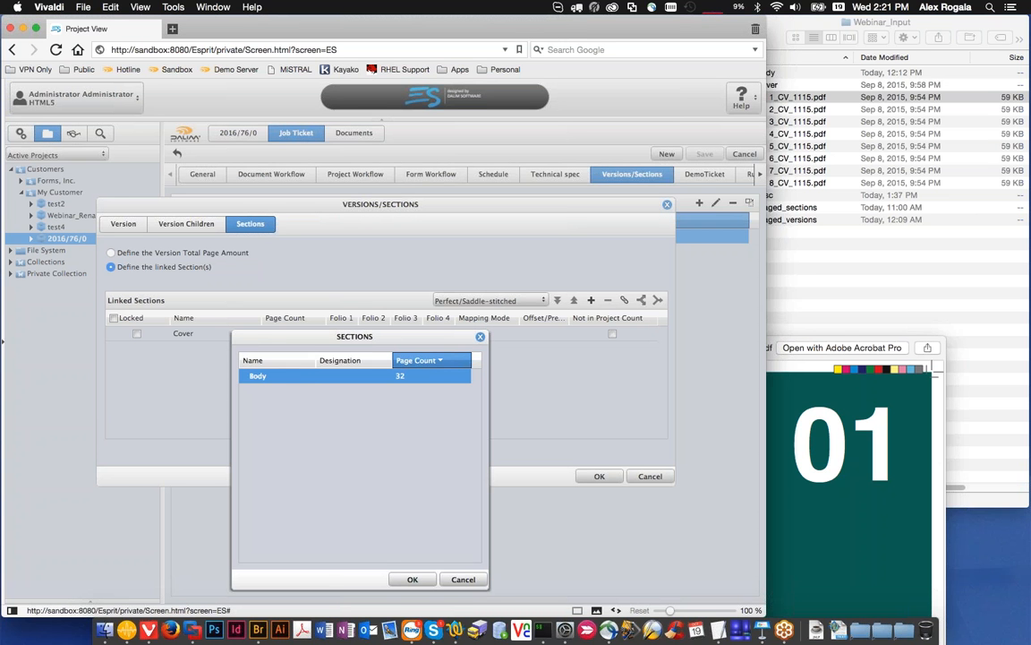
{"action": "left_click", "coordinate": [481, 338]}
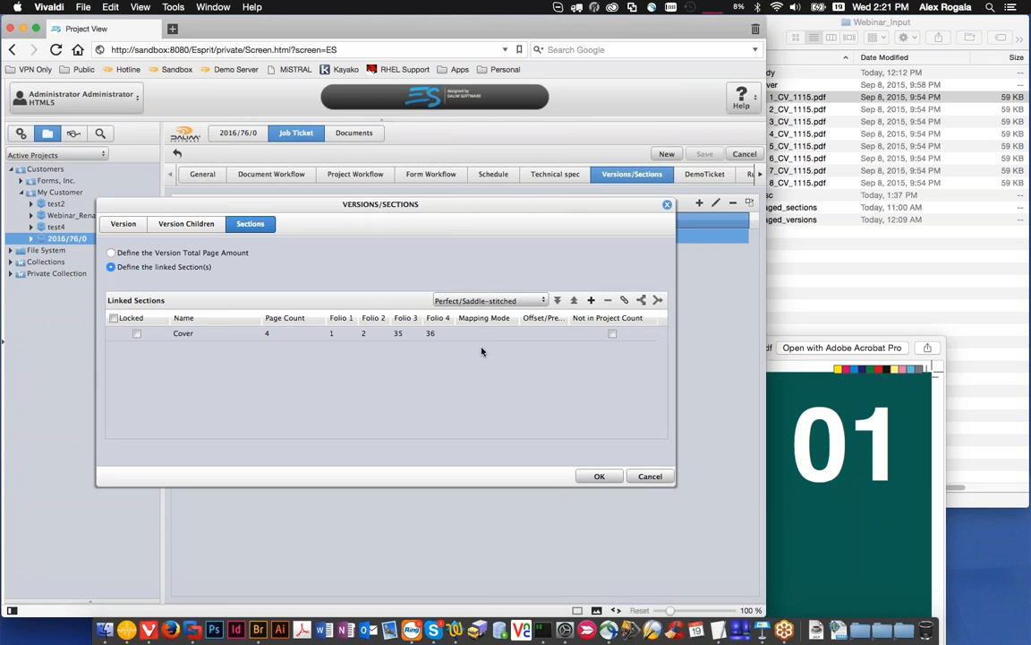
{"action": "left_click", "coordinate": [625, 300]}
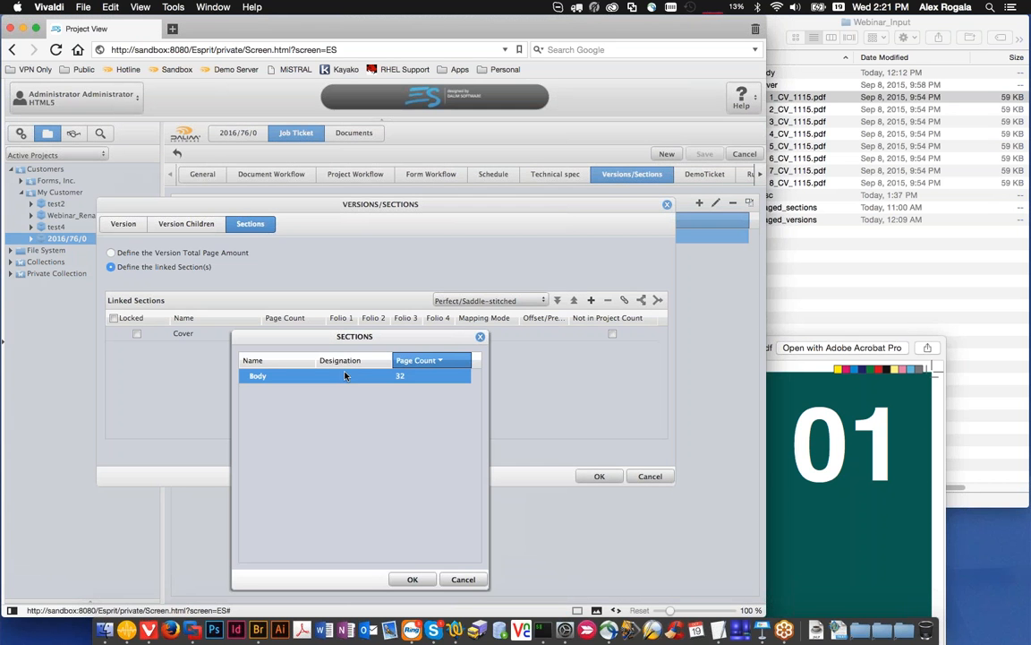
{"action": "left_click", "coordinate": [413, 579]}
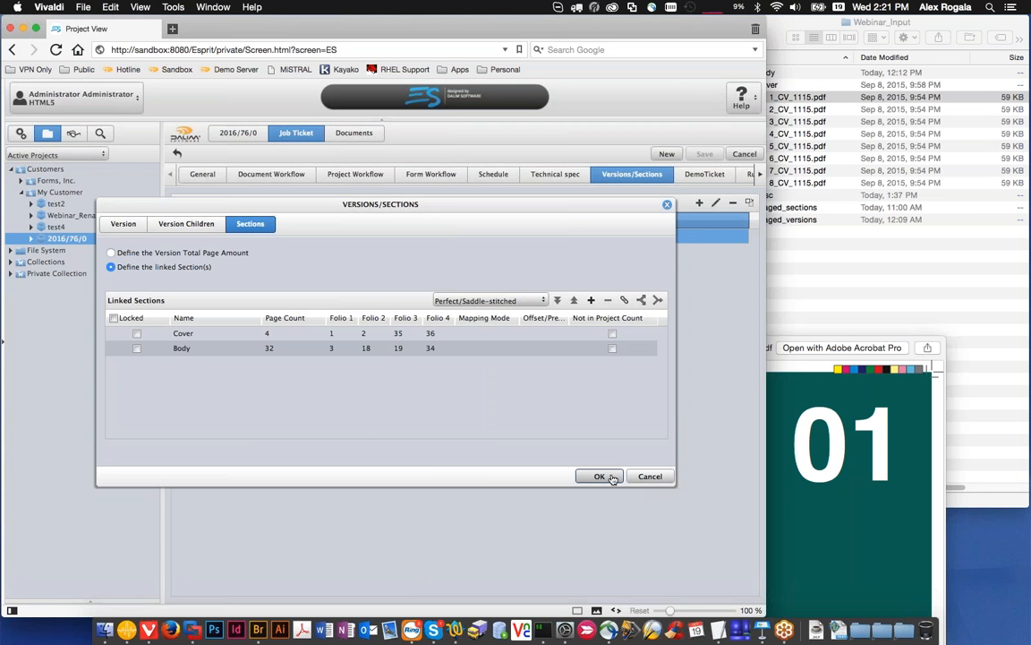
Step: Confirm the linked Cover and Body sections, save the job ticket and show the project's flatplan
{"action": "left_click", "coordinate": [497, 337]}
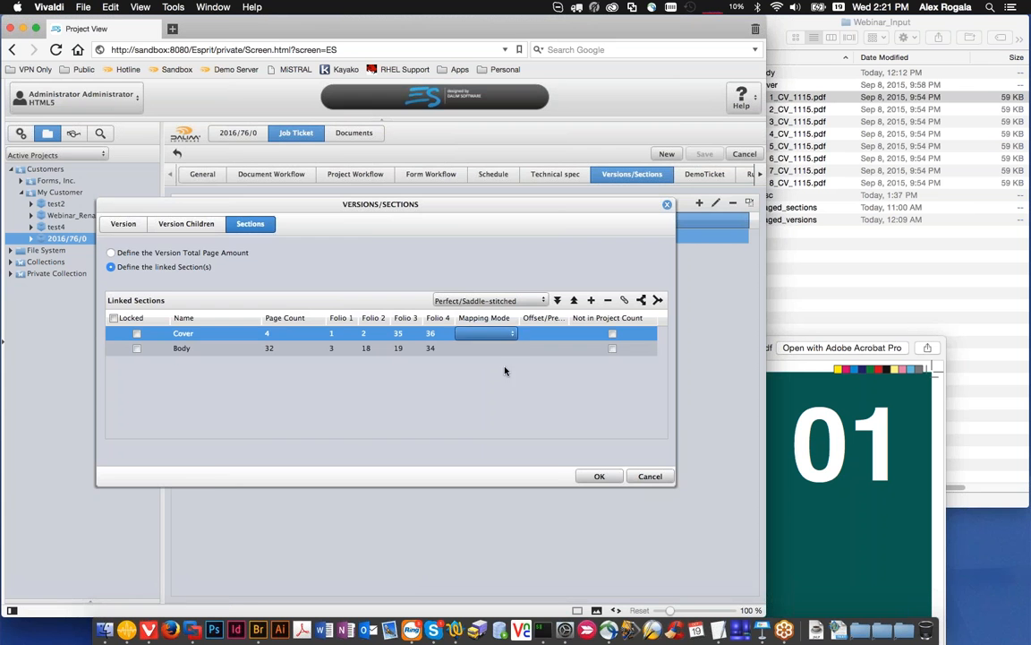
{"action": "left_click", "coordinate": [599, 475]}
{"action": "left_click", "coordinate": [704, 153]}
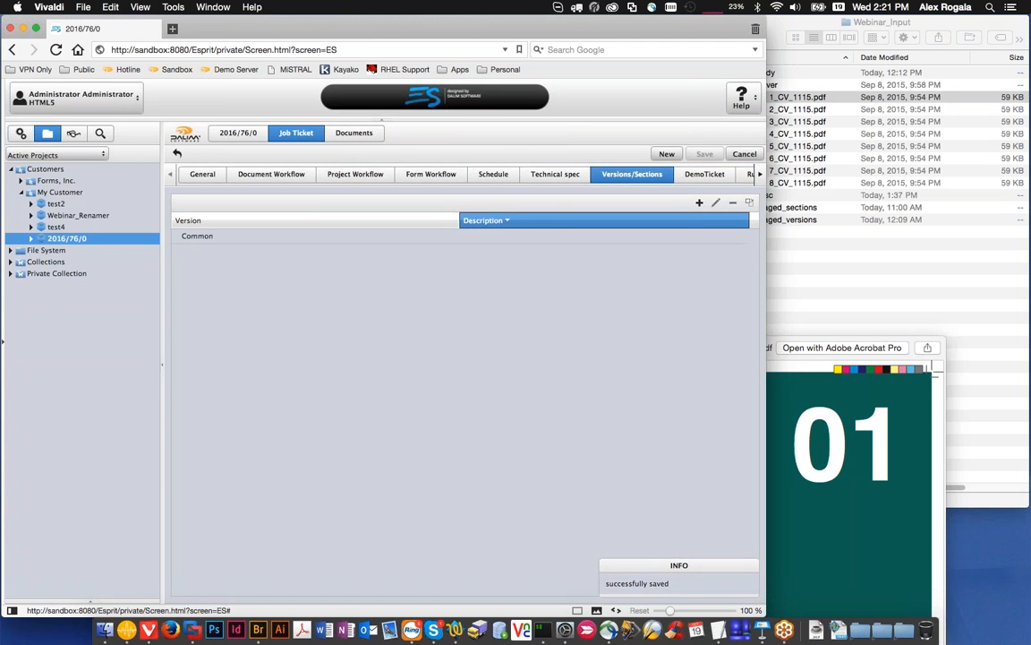
{"action": "left_click", "coordinate": [354, 133]}
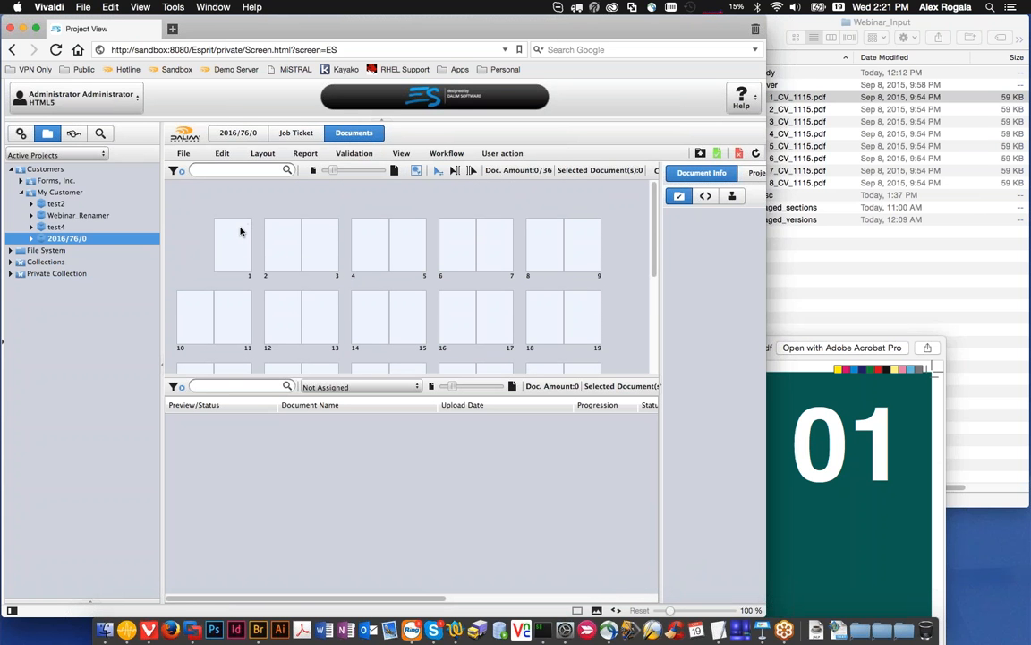
Step: Reopen the Common version's linked sections and set the Body section's mapping mode to Offset with a value of -2
{"action": "left_click", "coordinate": [296, 133]}
{"action": "double_click", "coordinate": [326, 238]}
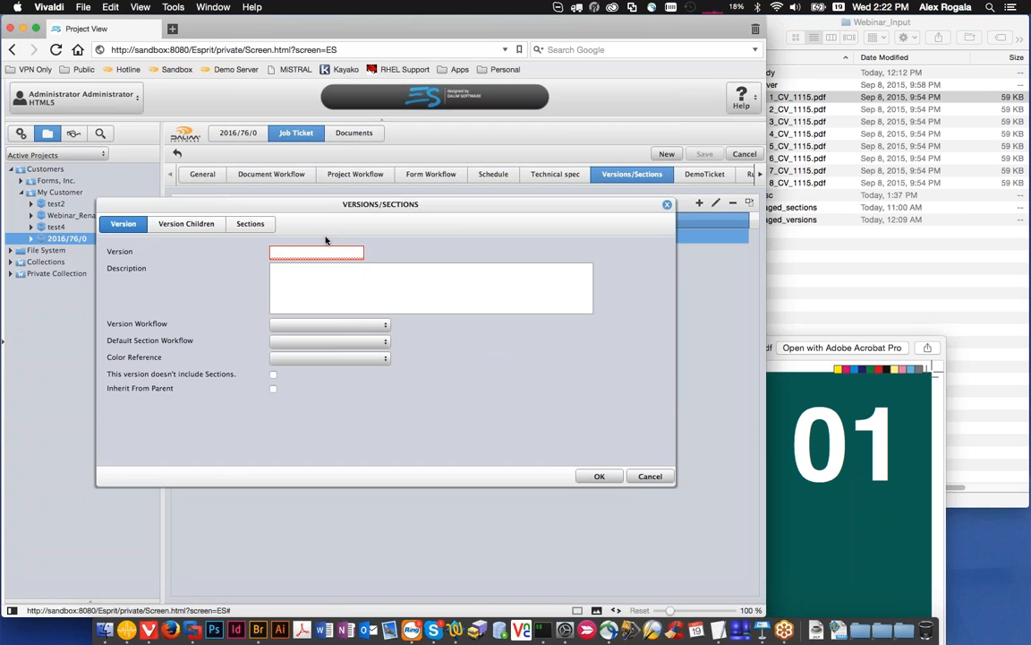
{"action": "left_click", "coordinate": [250, 223]}
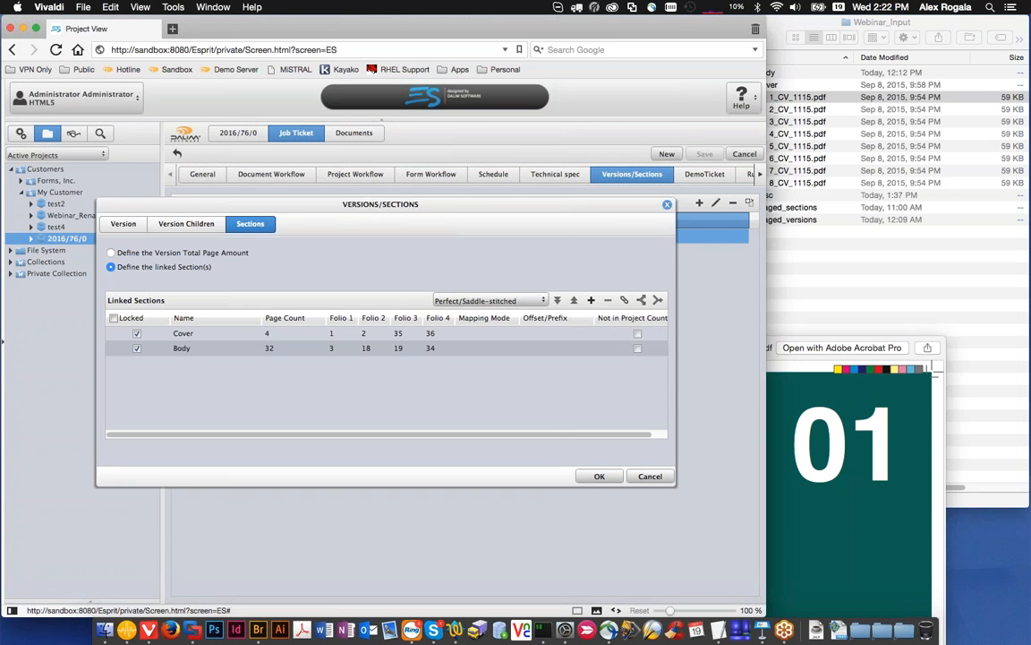
{"action": "left_click", "coordinate": [522, 336]}
{"action": "left_click", "coordinate": [515, 335]}
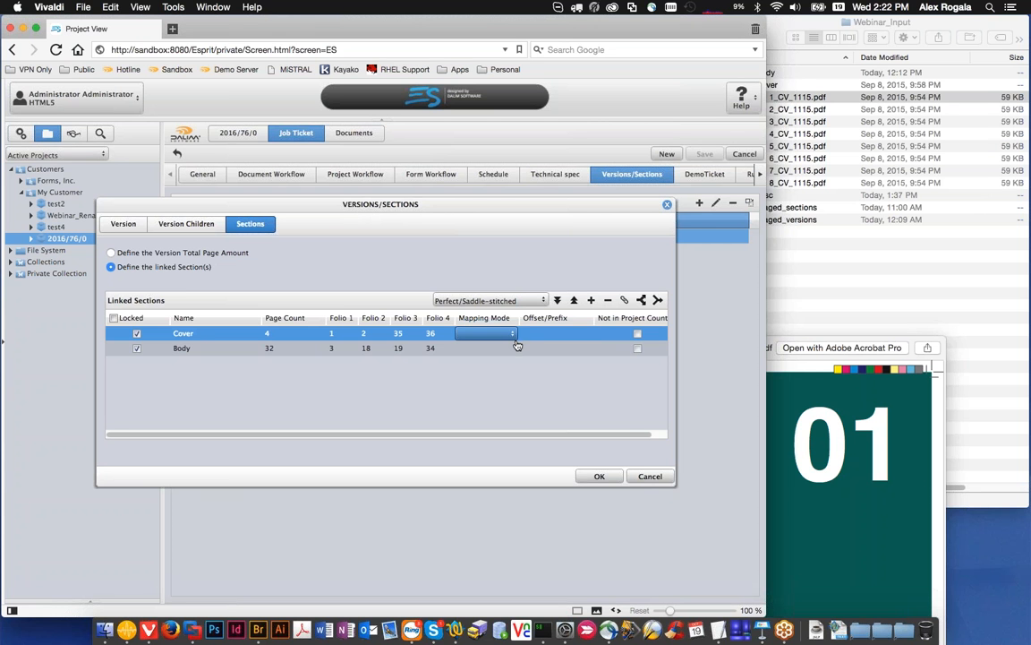
{"action": "left_click", "coordinate": [515, 347]}
{"action": "left_click", "coordinate": [516, 348]}
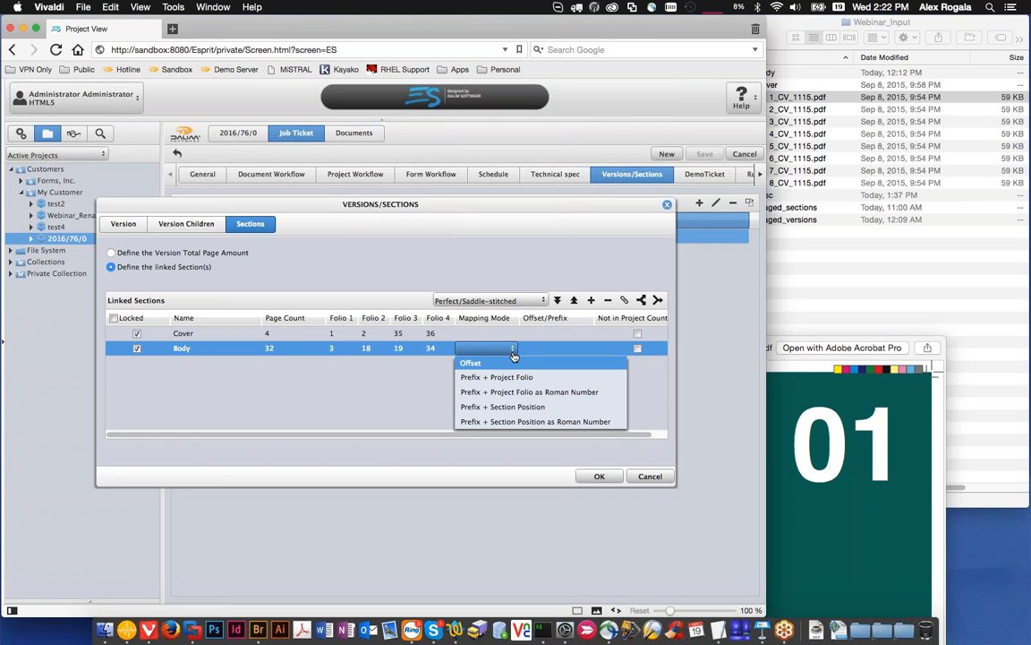
{"action": "left_click", "coordinate": [501, 362]}
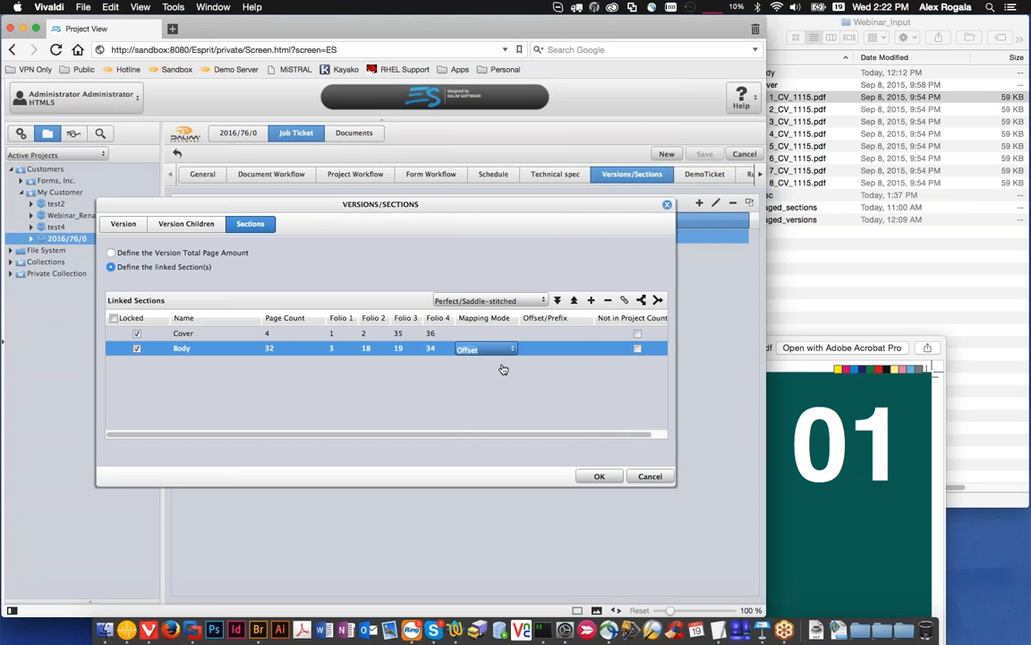
{"action": "double_click", "coordinate": [556, 352]}
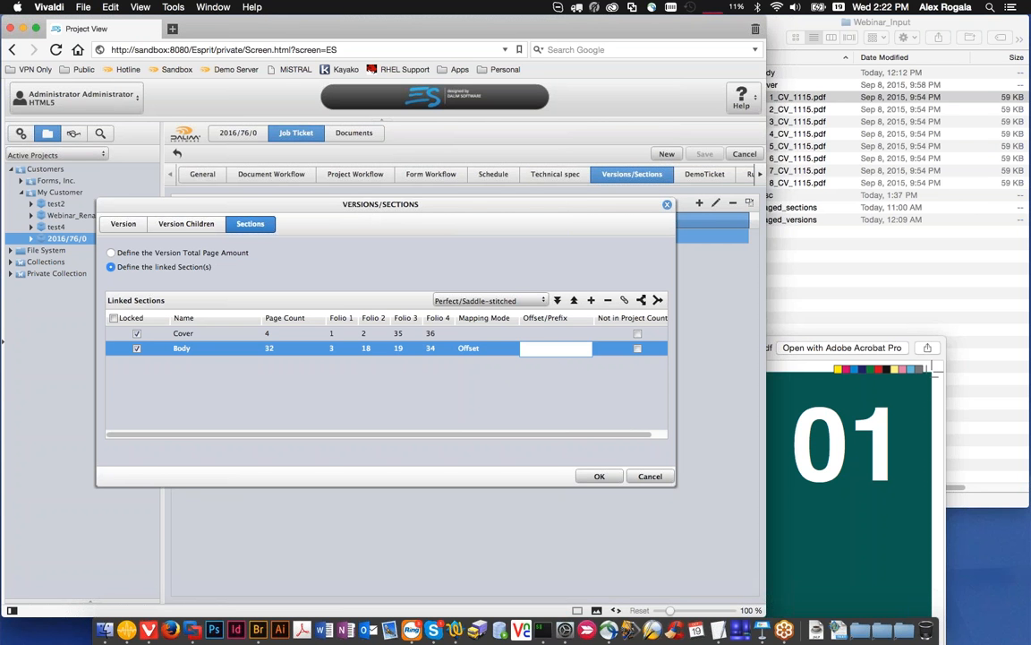
{"action": "type", "text": "-2"}
{"action": "left_click", "coordinate": [510, 369]}
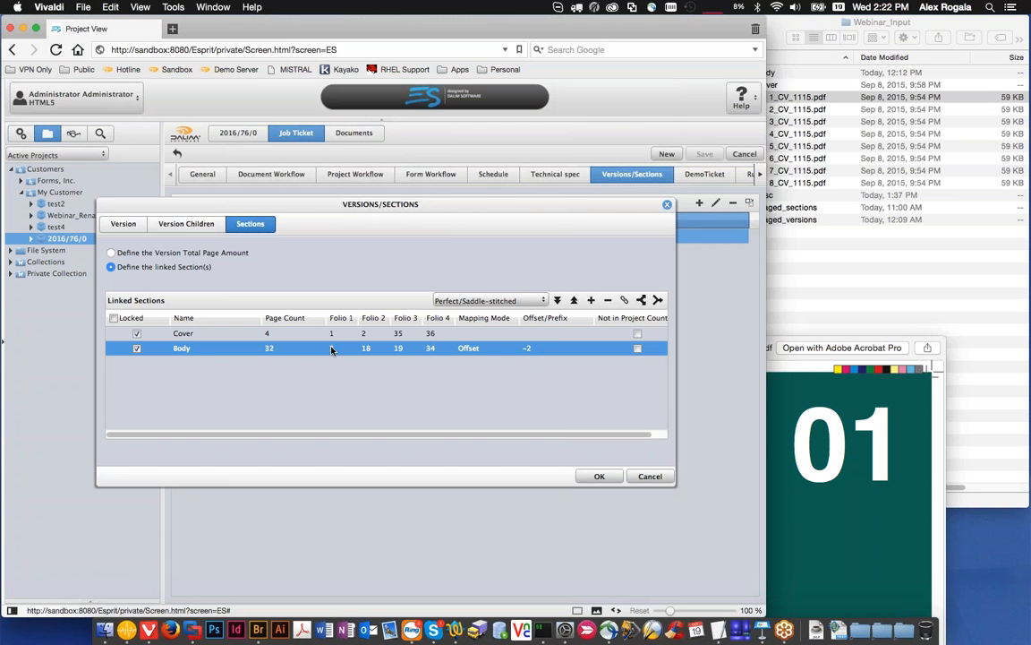
Step: Set the Cover section's mapping mode to Prefix + Section Position with prefix CV, and save the job ticket
{"action": "left_click", "coordinate": [475, 333]}
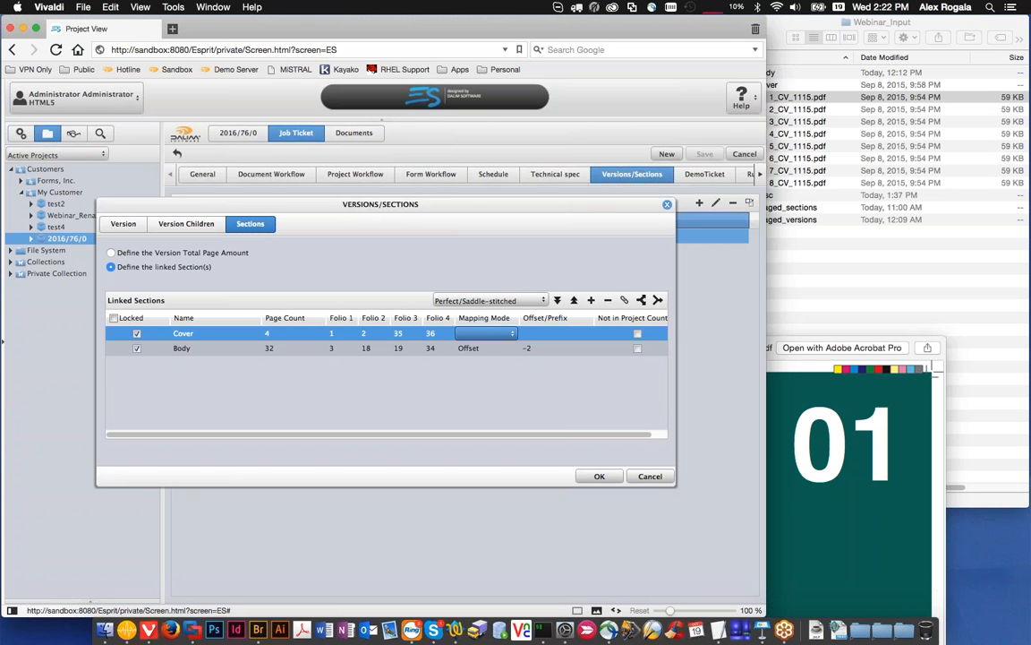
{"action": "left_click", "coordinate": [483, 333]}
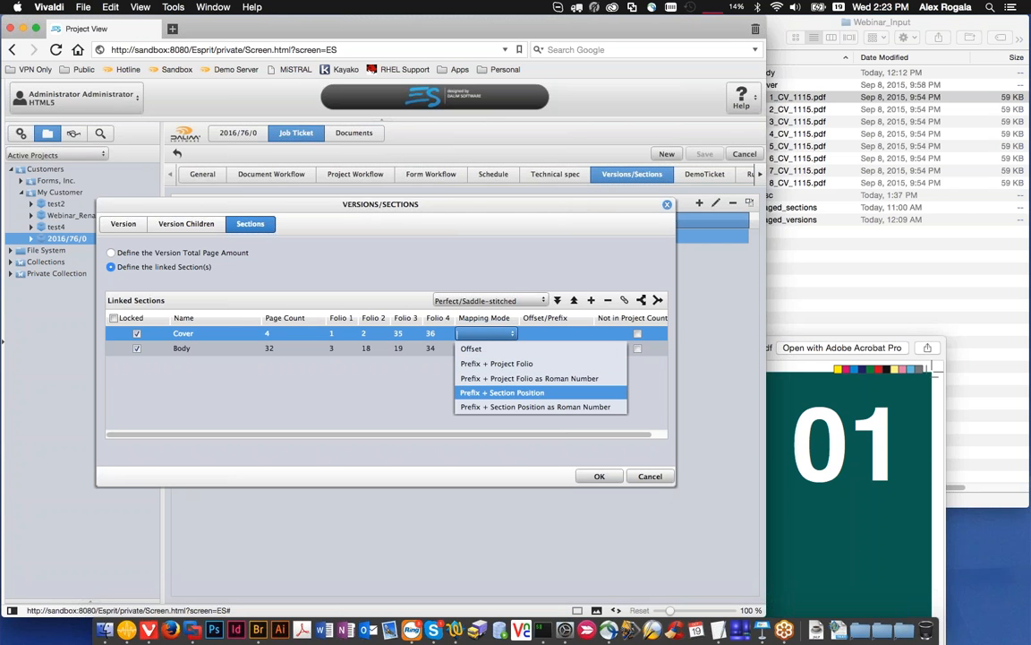
{"action": "left_click", "coordinate": [522, 391]}
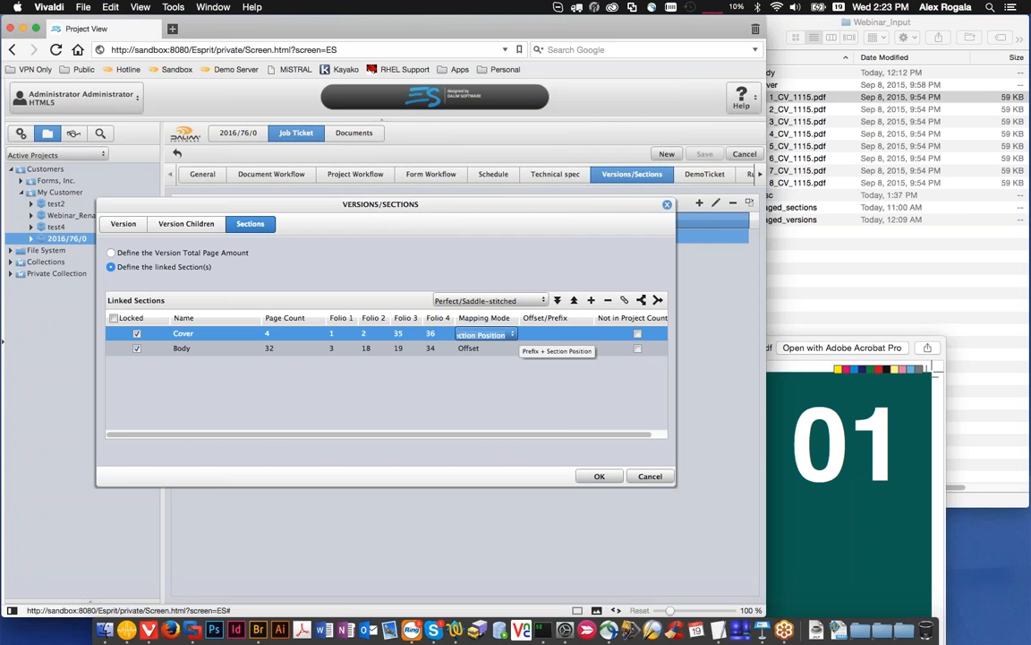
{"action": "left_click", "coordinate": [528, 333]}
{"action": "type", "text": "CV"}
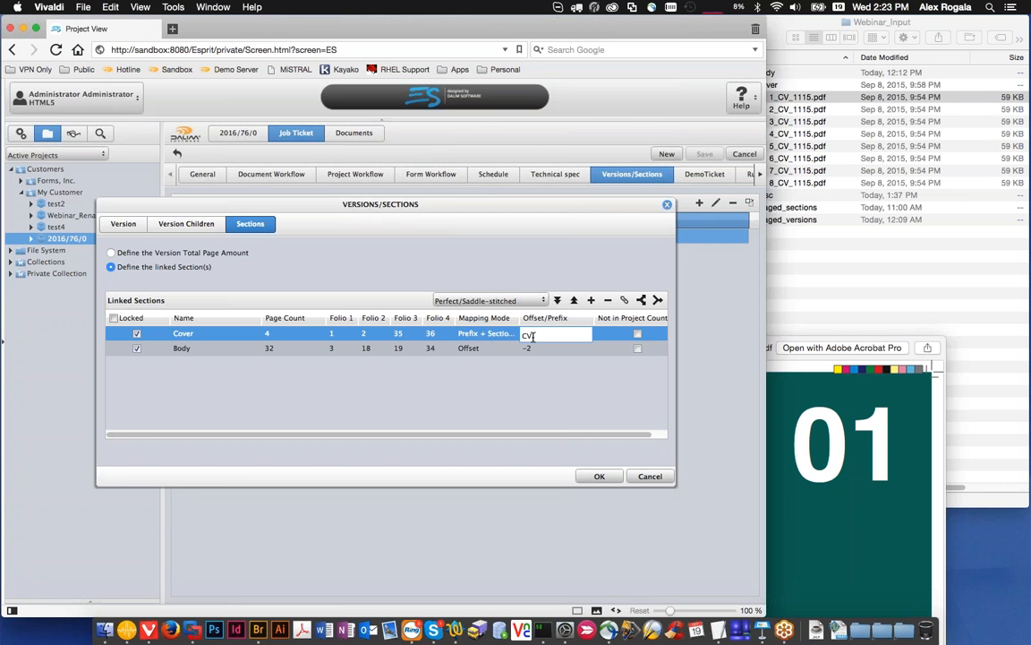
{"action": "left_click", "coordinate": [515, 334]}
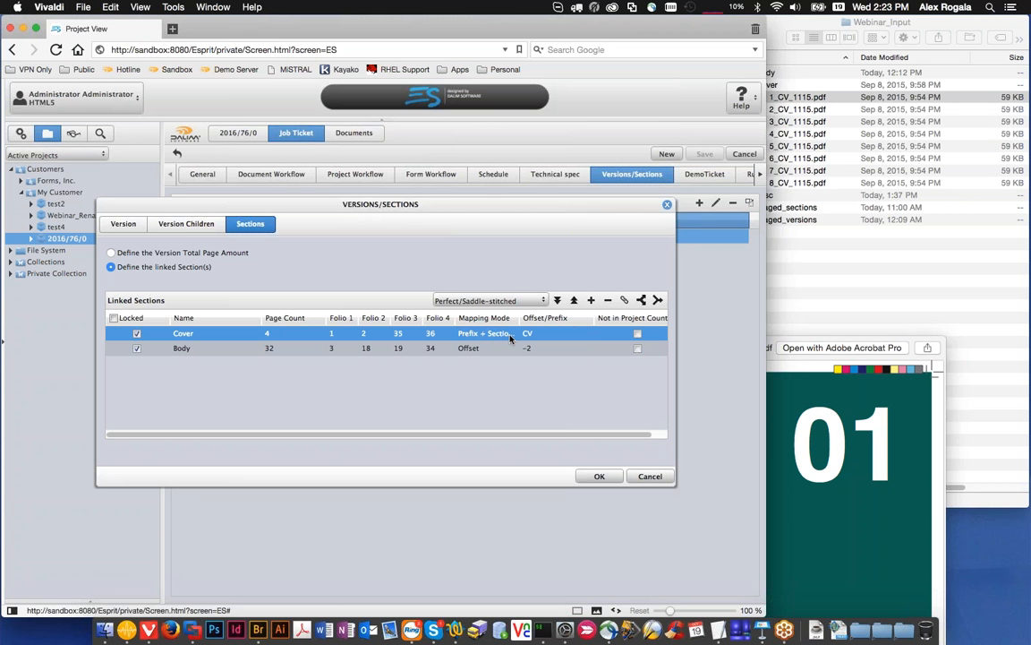
{"action": "key", "text": "Escape"}
{"action": "left_click", "coordinate": [599, 475]}
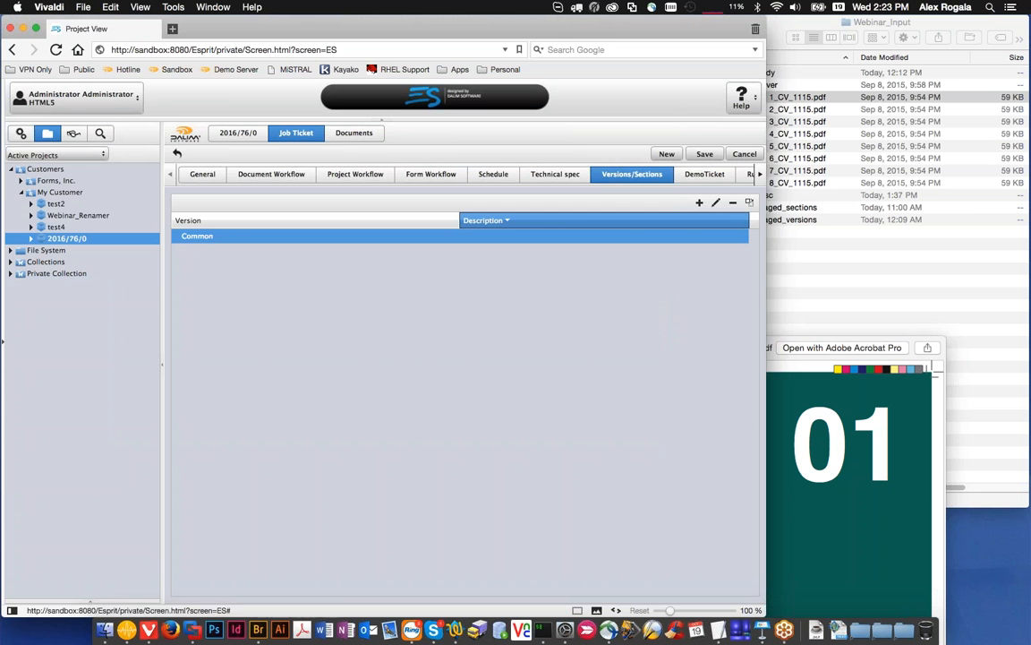
{"action": "left_click", "coordinate": [706, 154]}
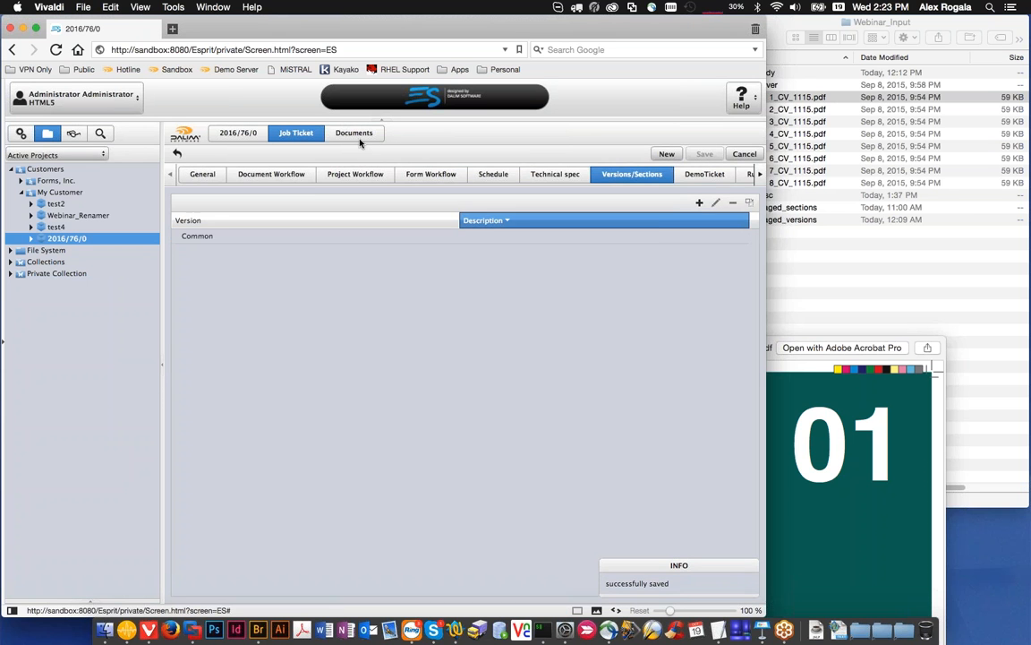
Step: Examine the page labels of the Cover and Body sections throughout the project's flatplan
{"action": "left_click", "coordinate": [355, 134]}
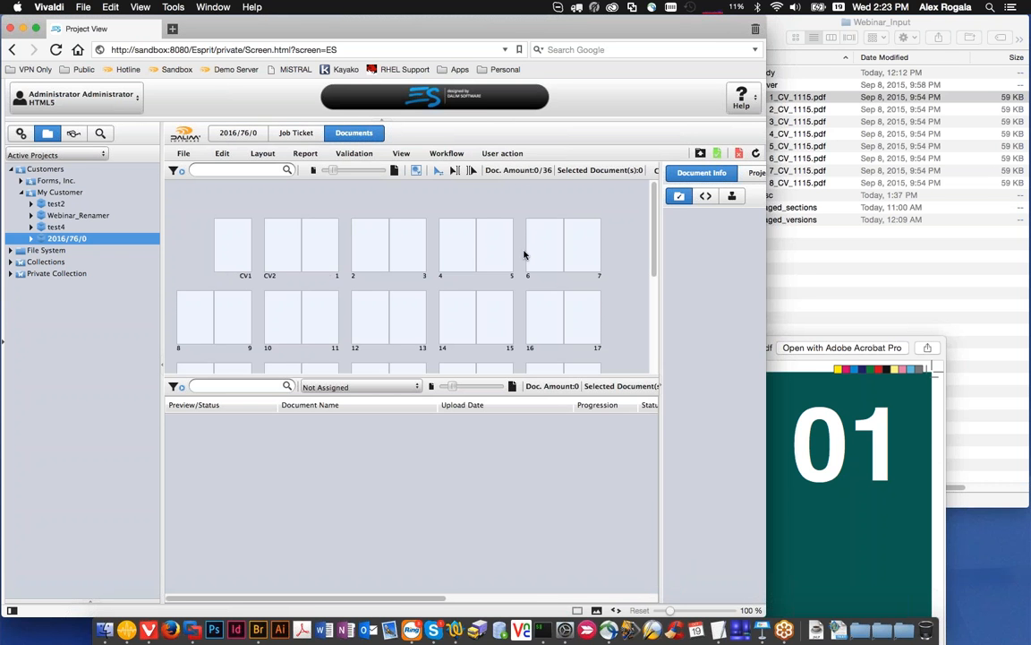
{"action": "scroll", "coordinate": [529, 259], "scroll_direction": "down", "scroll_amount": 5}
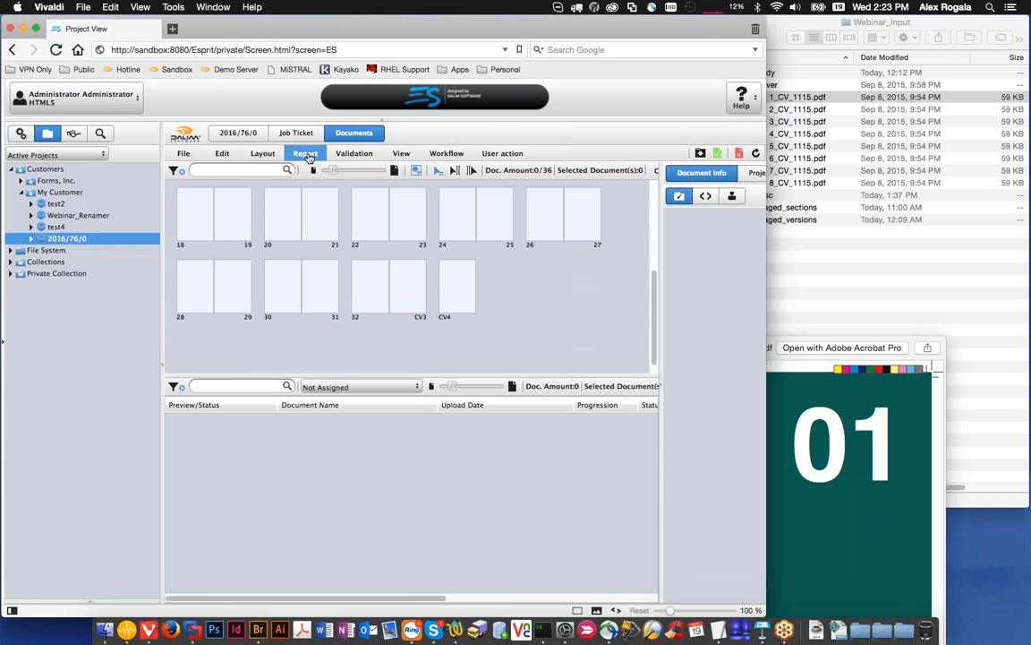
{"action": "scroll", "coordinate": [407, 277], "scroll_direction": "up", "scroll_amount": 5}
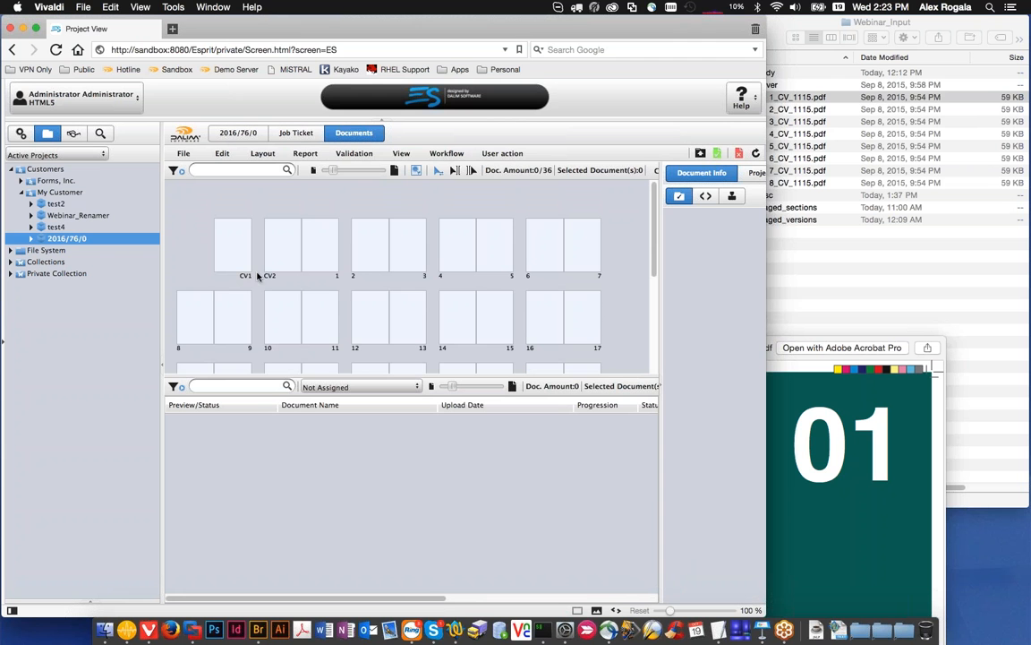
{"action": "scroll", "coordinate": [252, 280], "scroll_direction": "down", "scroll_amount": 1}
{"action": "scroll", "coordinate": [251, 280], "scroll_direction": "down", "scroll_amount": 1}
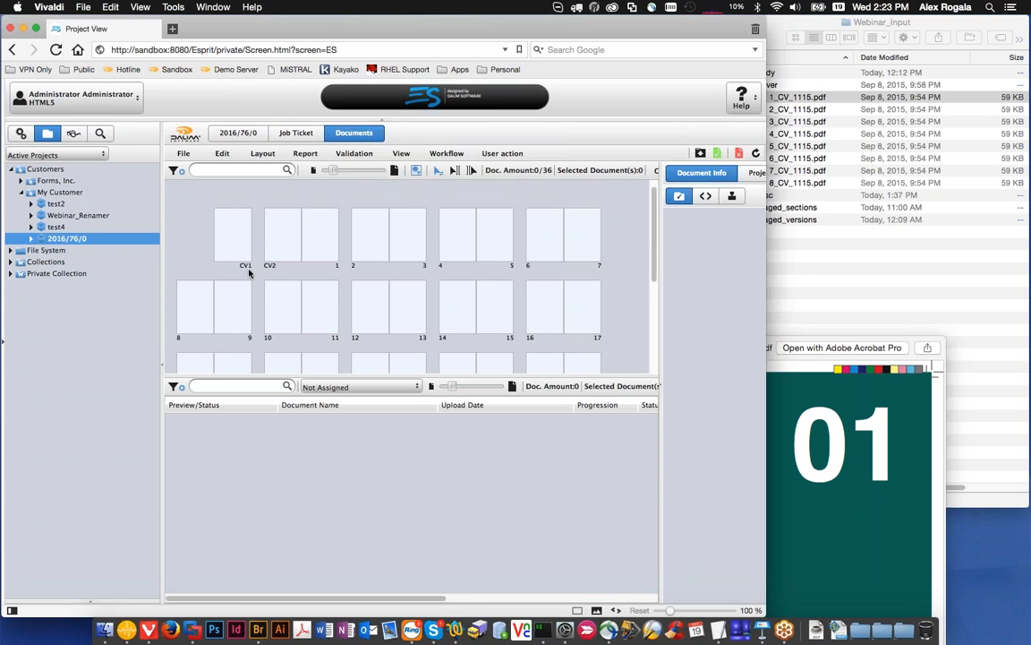
{"action": "scroll", "coordinate": [306, 273], "scroll_direction": "down", "scroll_amount": 5}
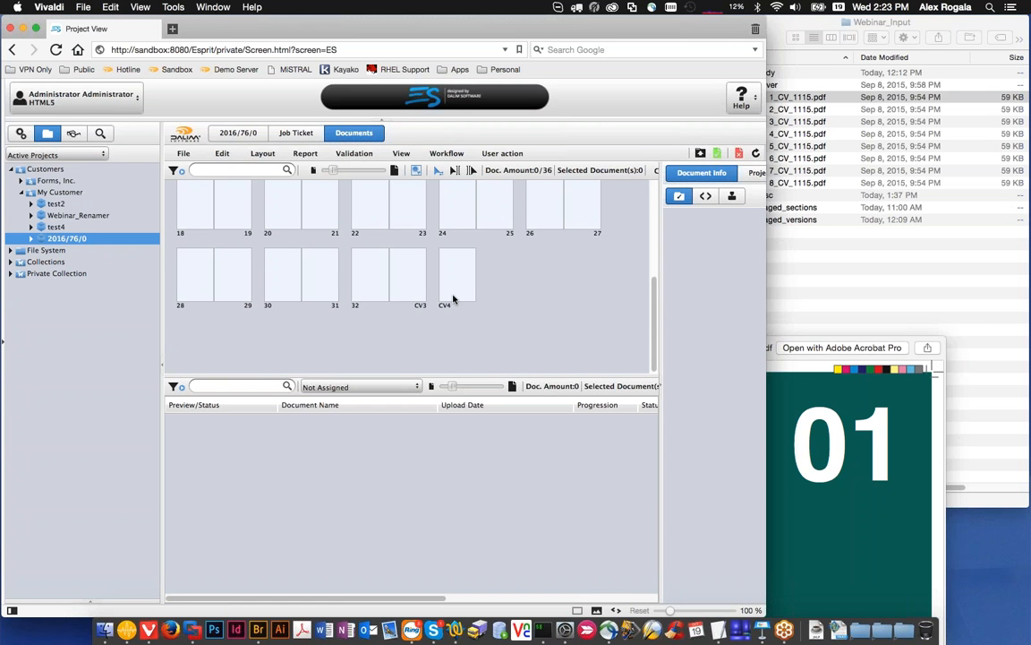
{"action": "scroll", "coordinate": [453, 299], "scroll_direction": "up", "scroll_amount": 1}
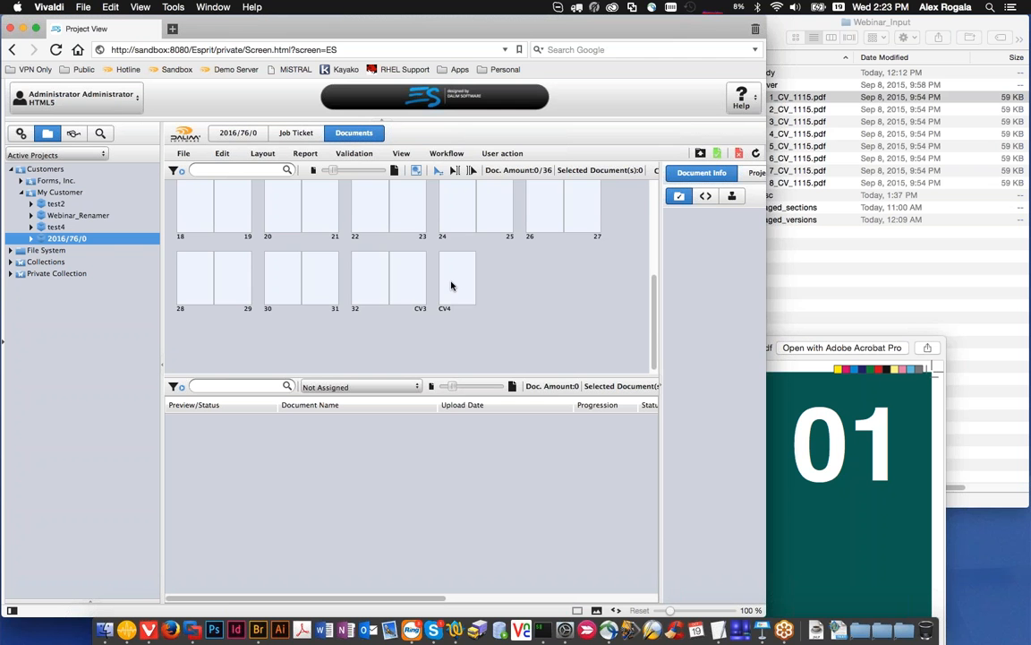
{"action": "scroll", "coordinate": [465, 300], "scroll_direction": "up", "scroll_amount": 5}
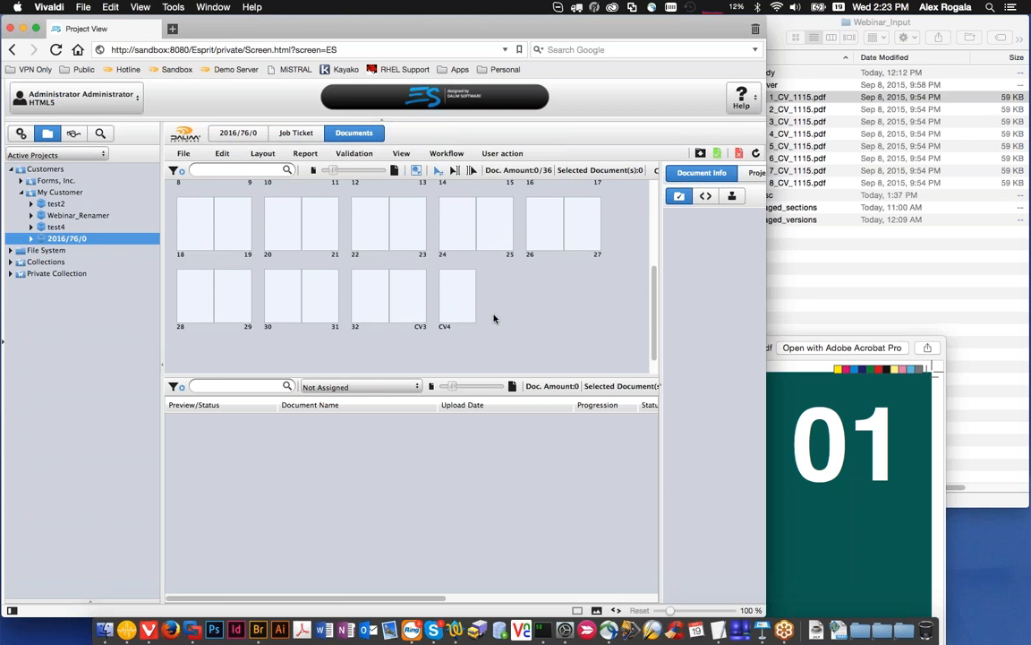
{"action": "scroll", "coordinate": [493, 318], "scroll_direction": "up", "scroll_amount": 3}
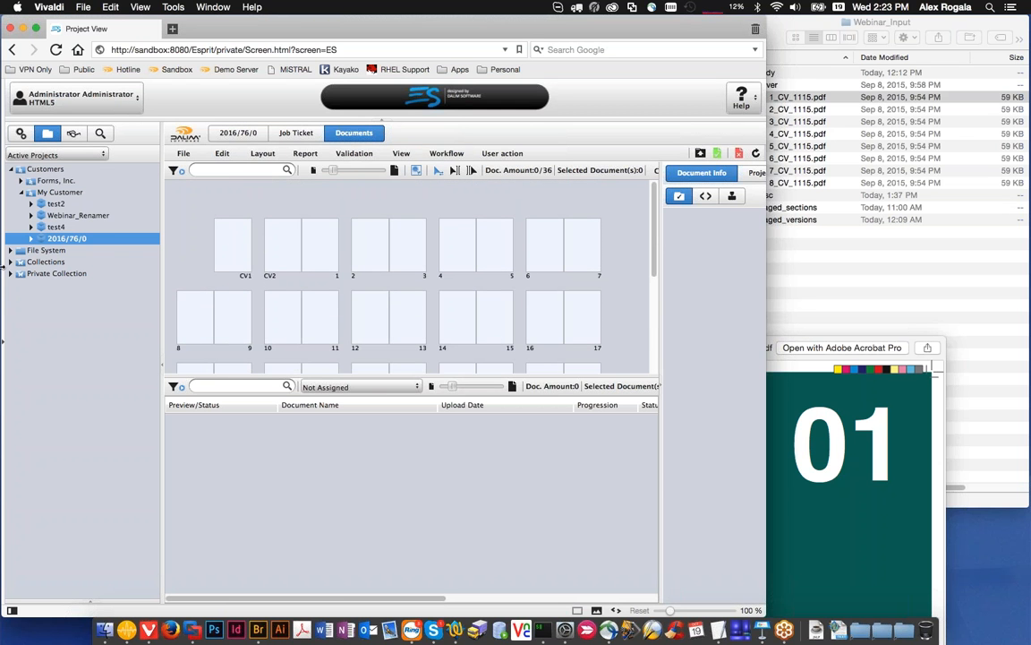
Step: Expand project 2016/76/0's Sections, compare the Body and Cover flatplans, and return to the whole project's flatplan
{"action": "left_click", "coordinate": [31, 238]}
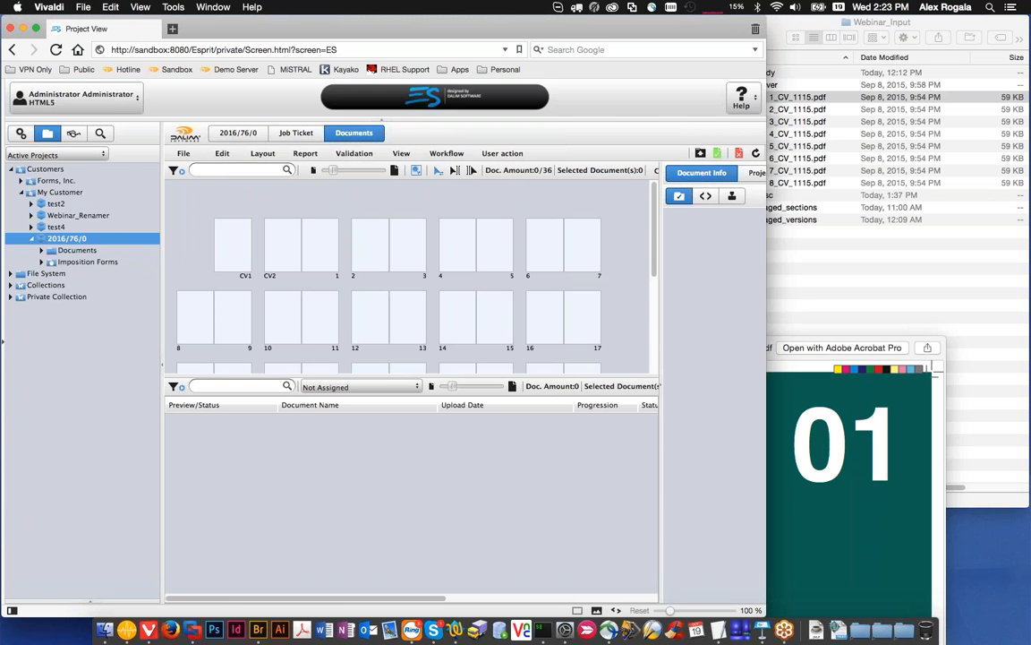
{"action": "left_click", "coordinate": [45, 251]}
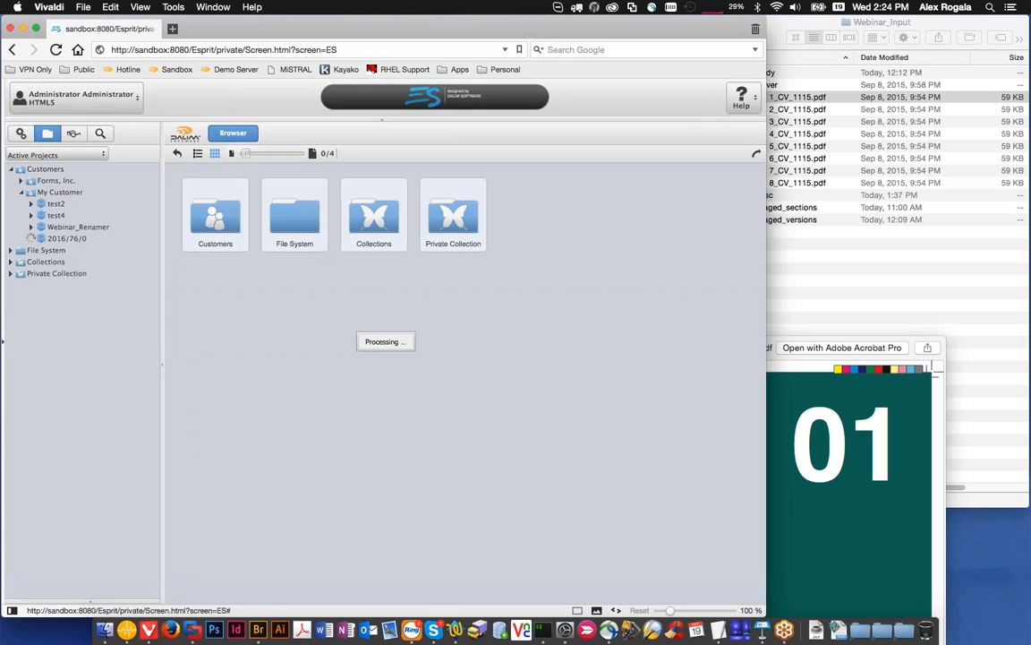
{"action": "left_click", "coordinate": [41, 273]}
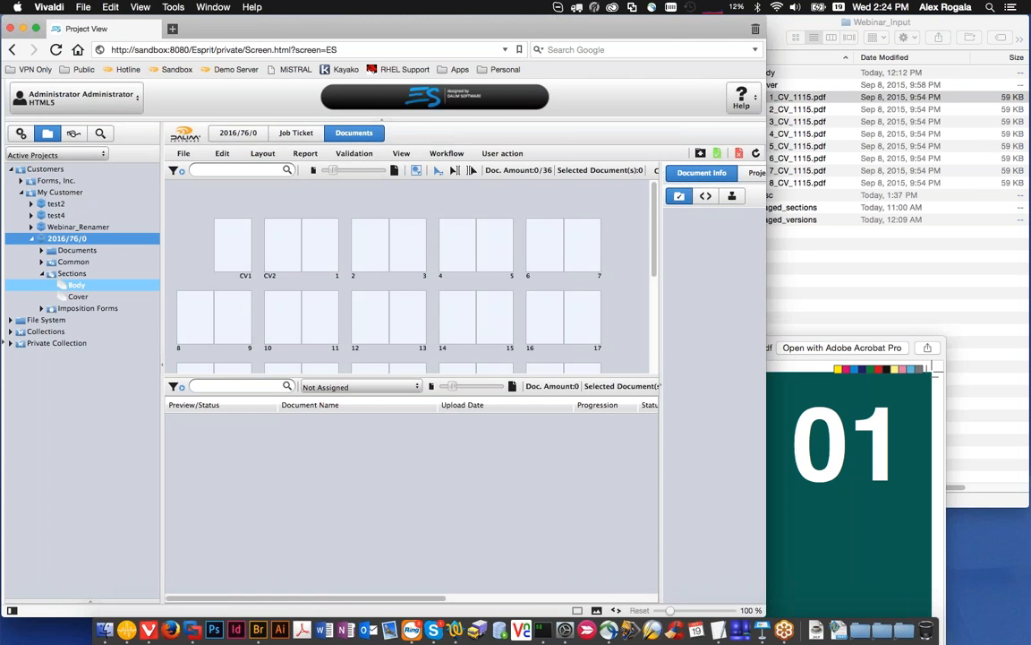
{"action": "left_click", "coordinate": [71, 284]}
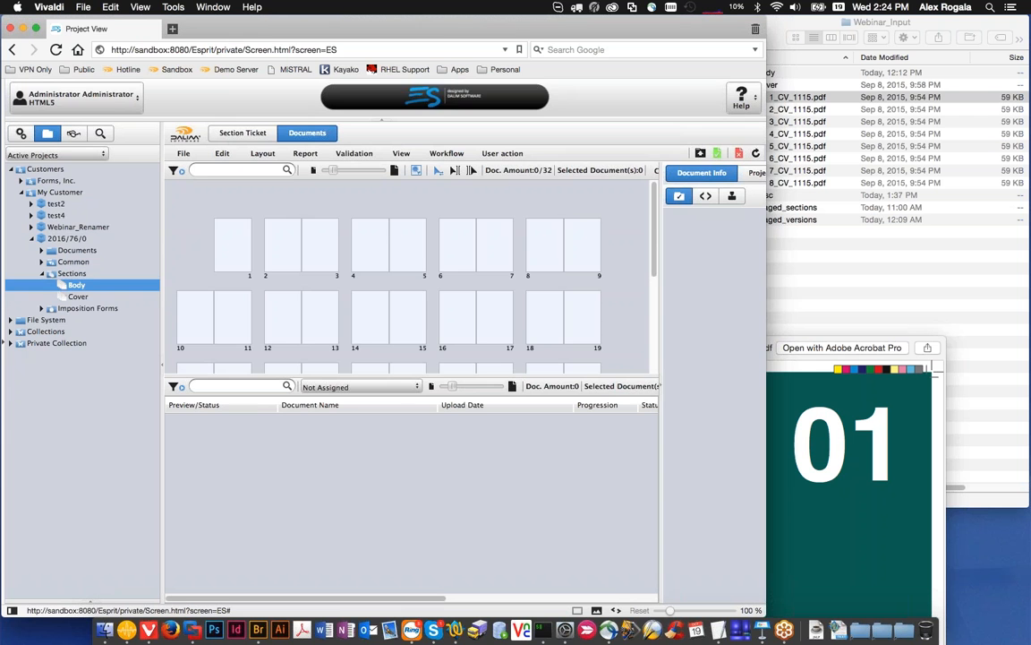
{"action": "left_click", "coordinate": [98, 295]}
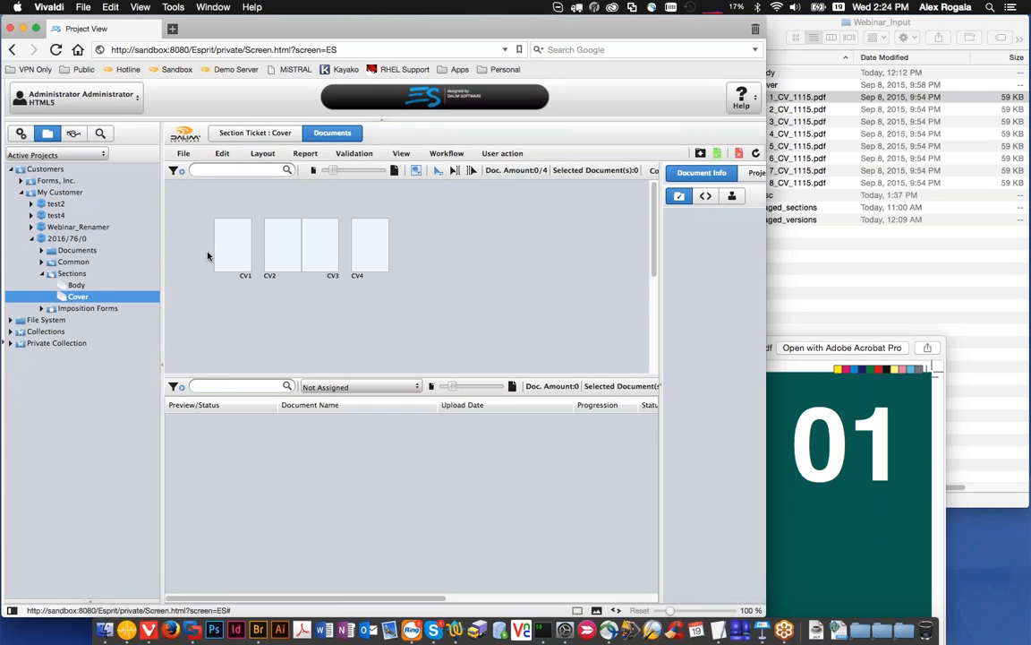
{"action": "left_click", "coordinate": [88, 240]}
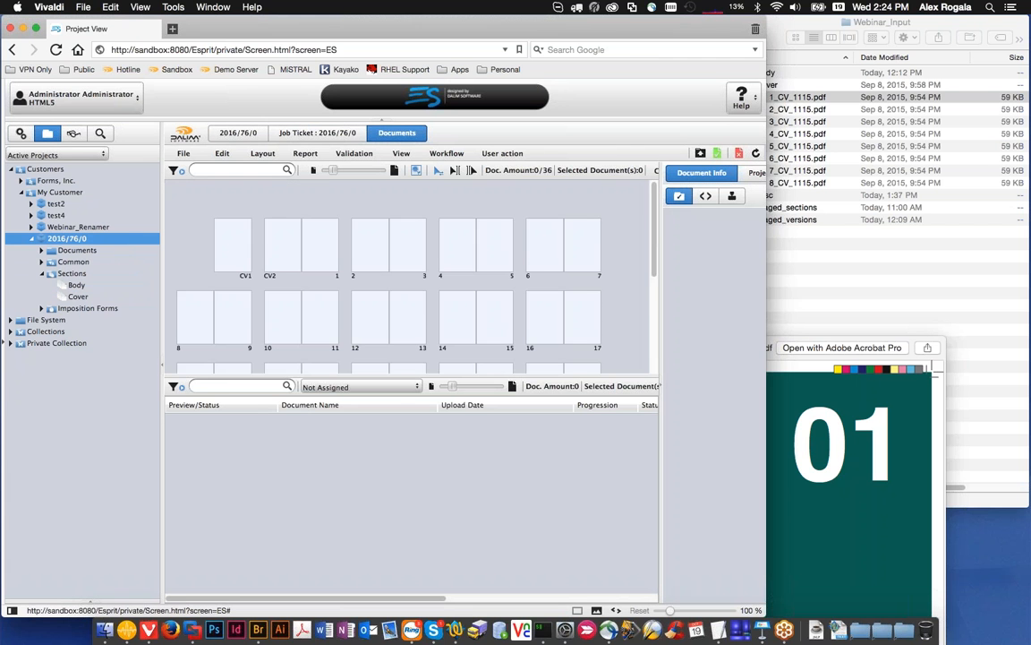
{"action": "scroll", "coordinate": [262, 260], "scroll_direction": "down", "scroll_amount": 3}
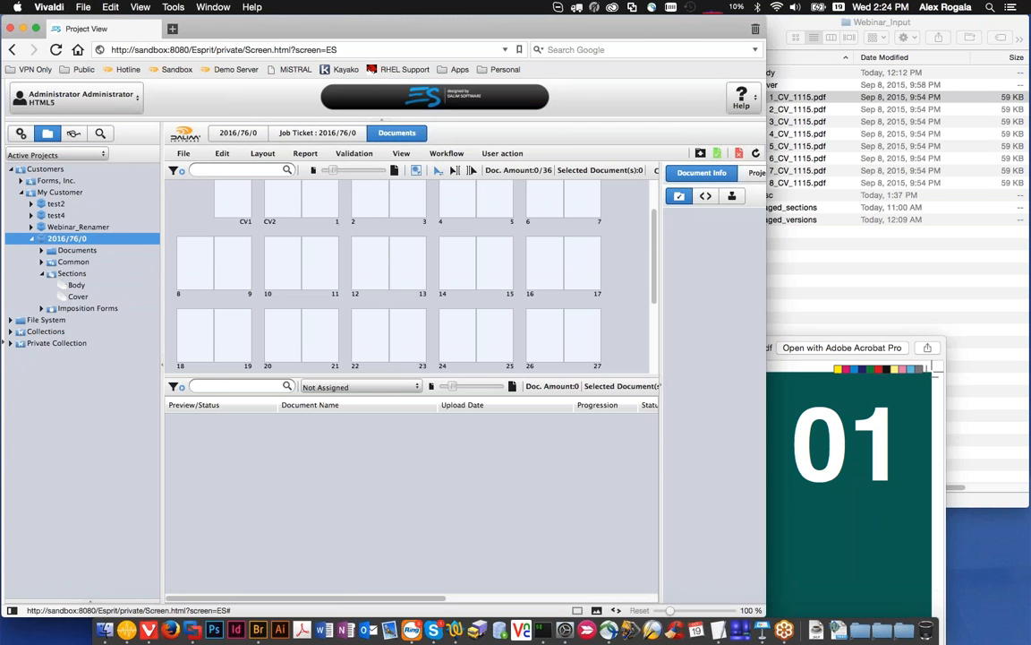
Step: Open the Upload rule set, activate the Upload Cover Folio rule and review its production structure before confirming it
{"action": "left_click", "coordinate": [21, 133]}
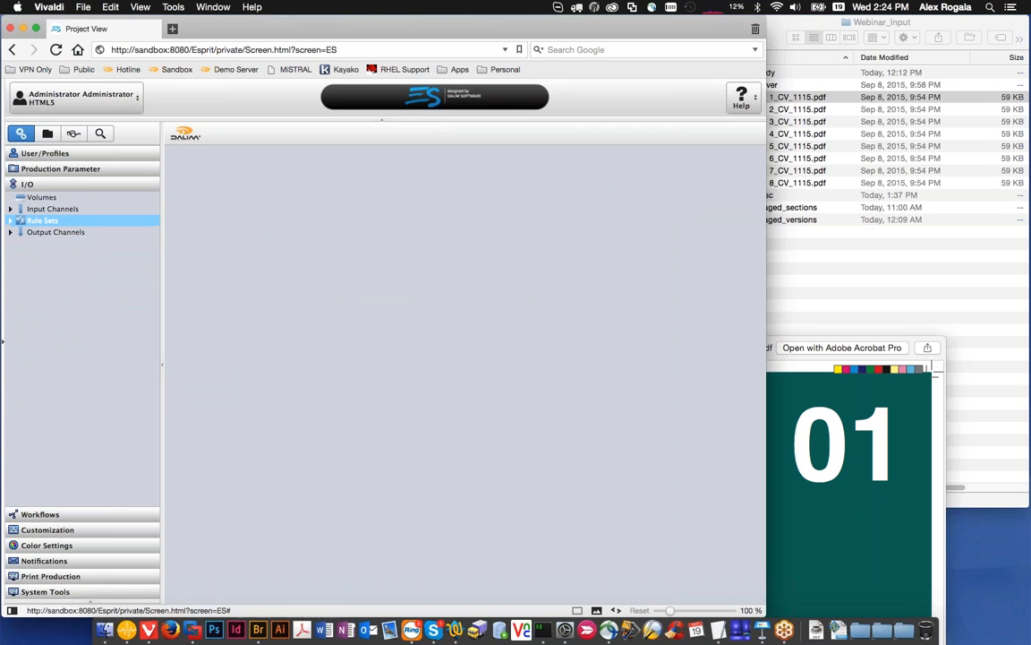
{"action": "left_click", "coordinate": [41, 220]}
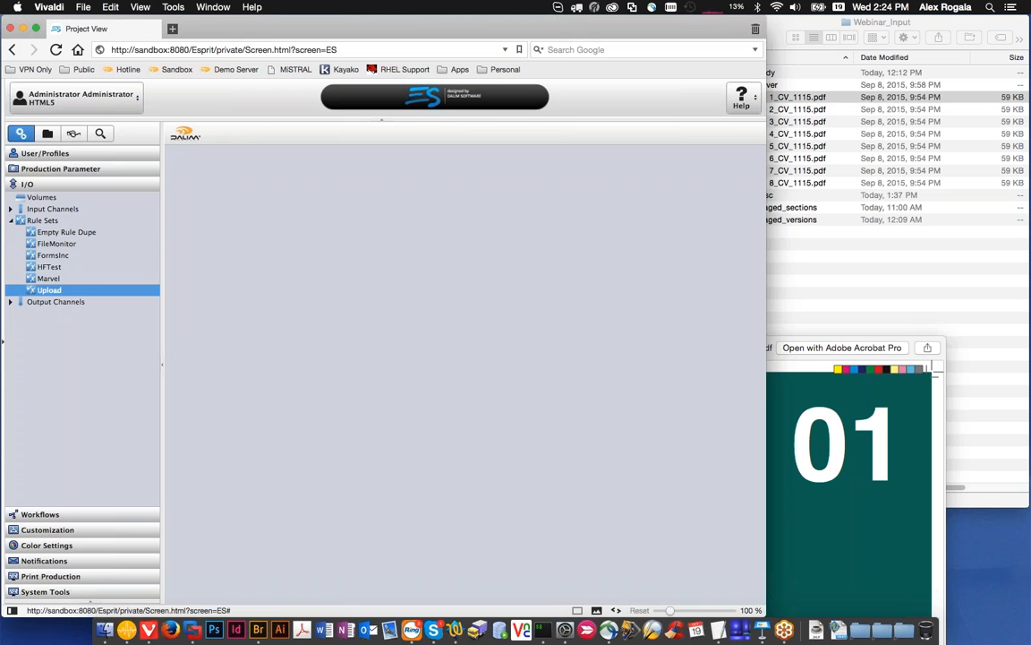
{"action": "left_click", "coordinate": [49, 290]}
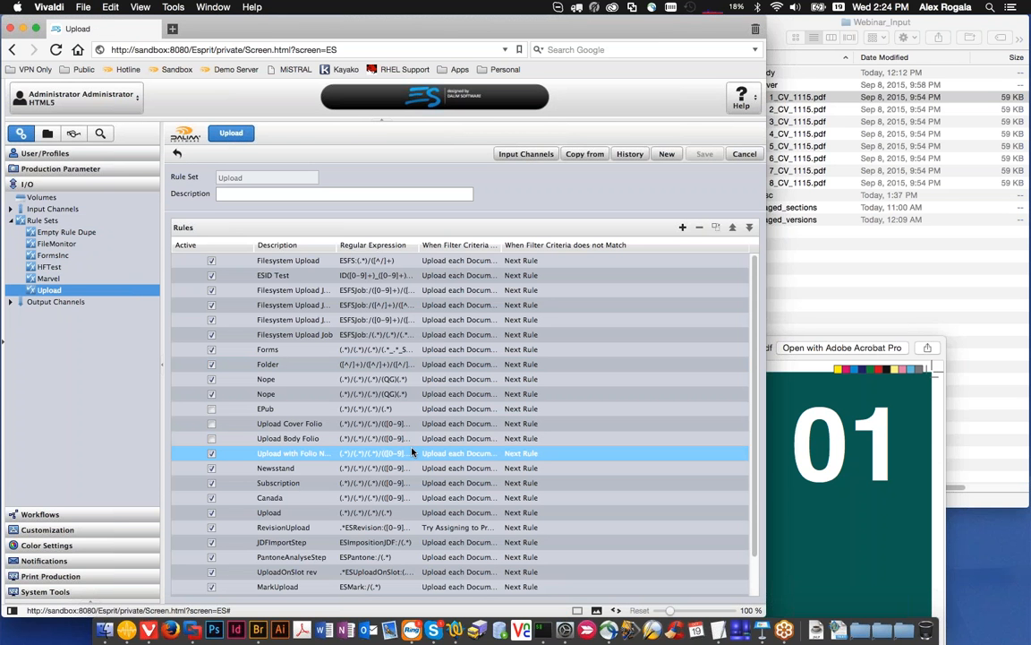
{"action": "left_click", "coordinate": [394, 439]}
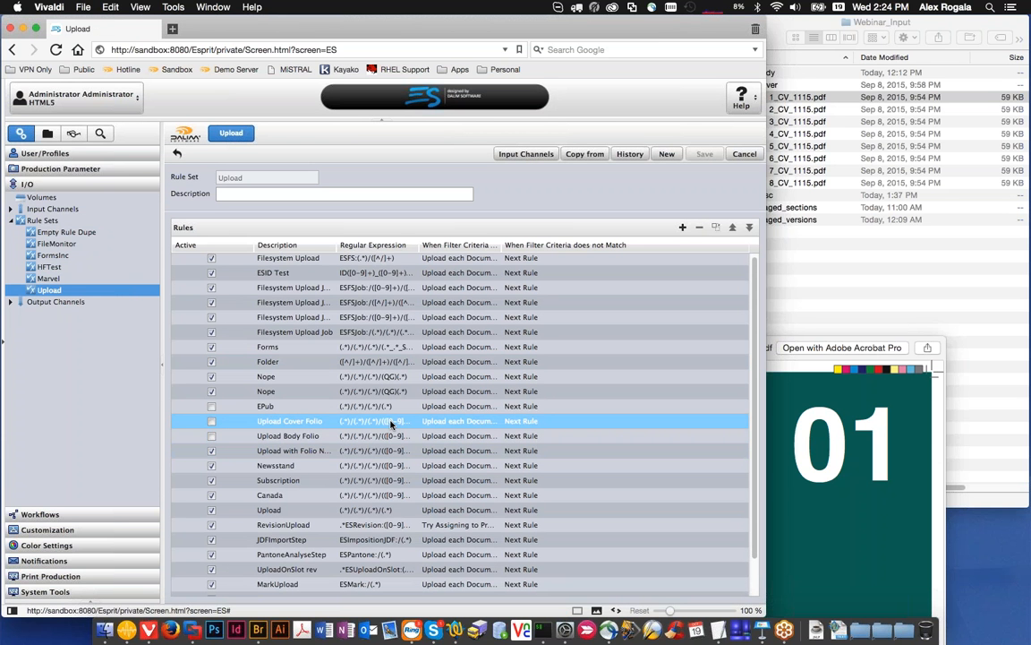
{"action": "left_click", "coordinate": [392, 422]}
{"action": "double_click", "coordinate": [391, 421]}
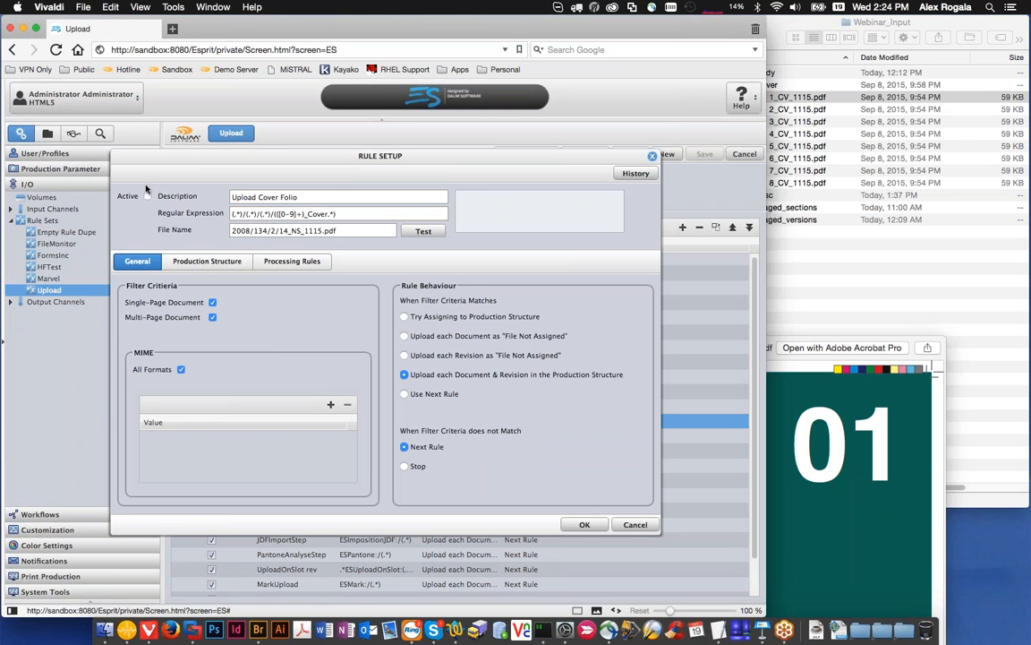
{"action": "left_click", "coordinate": [147, 197]}
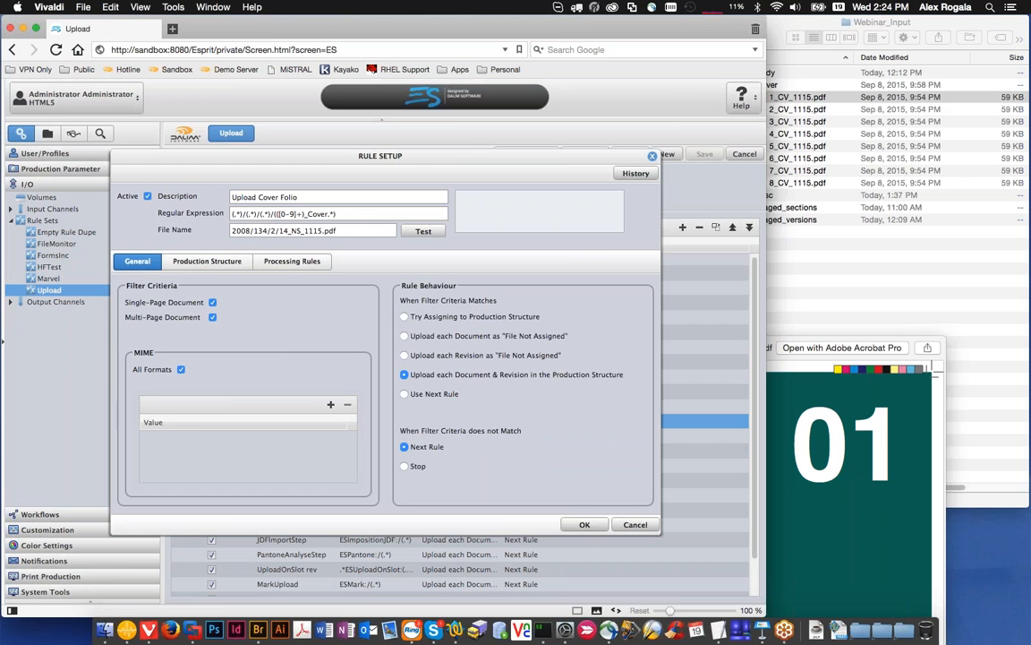
{"action": "left_click", "coordinate": [222, 264]}
{"action": "left_click", "coordinate": [182, 324]}
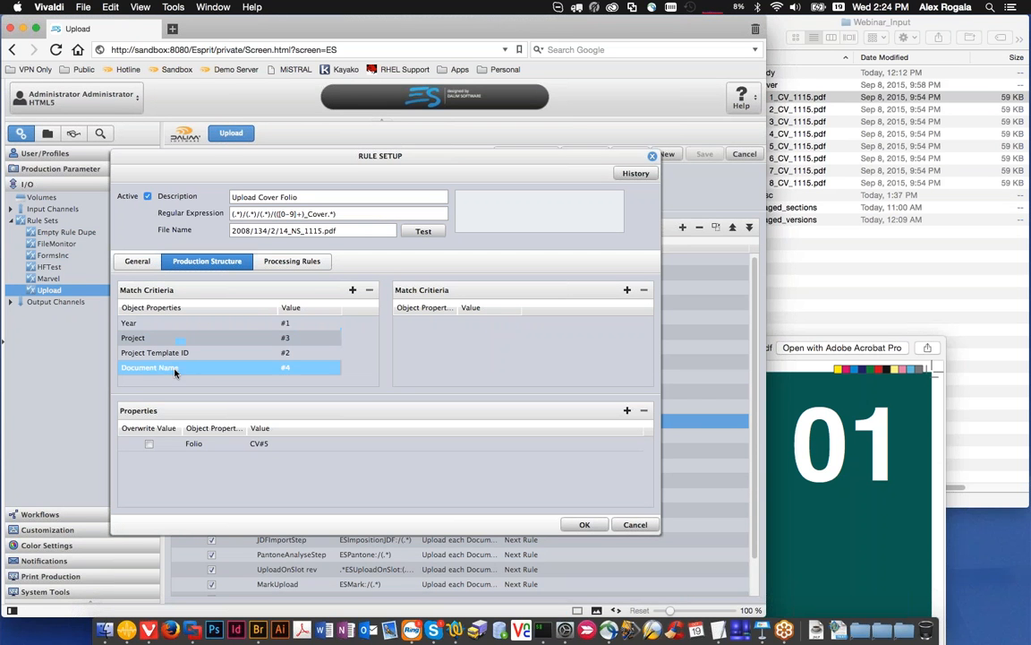
{"action": "left_click", "coordinate": [255, 447]}
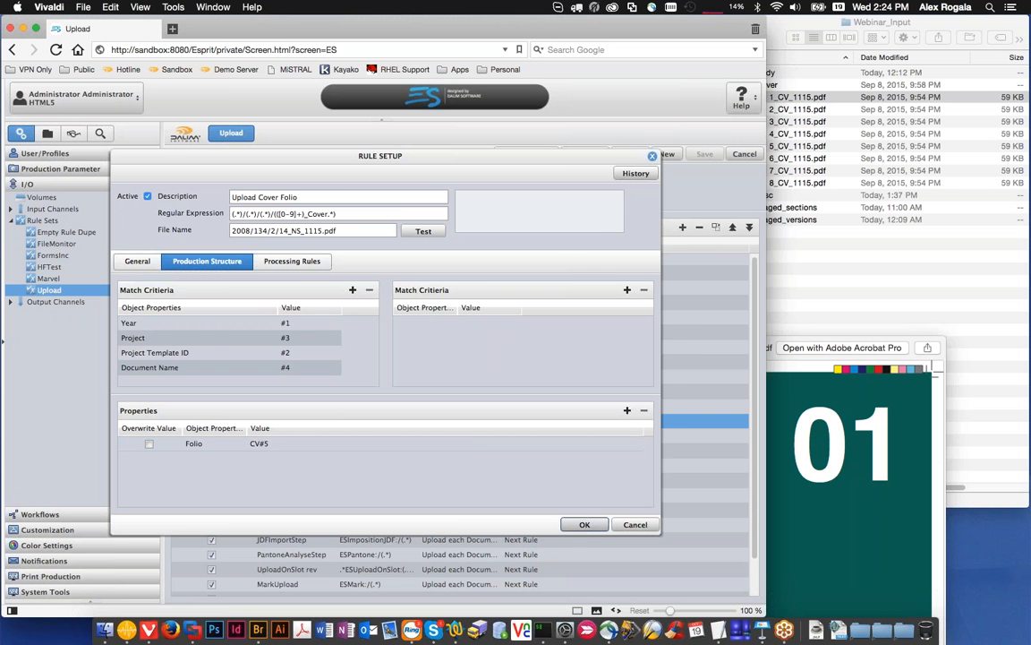
{"action": "left_click", "coordinate": [584, 524]}
Step: Activate the Upload Body Folio rule, review its folio property expression, and save the rule set
{"action": "double_click", "coordinate": [351, 436]}
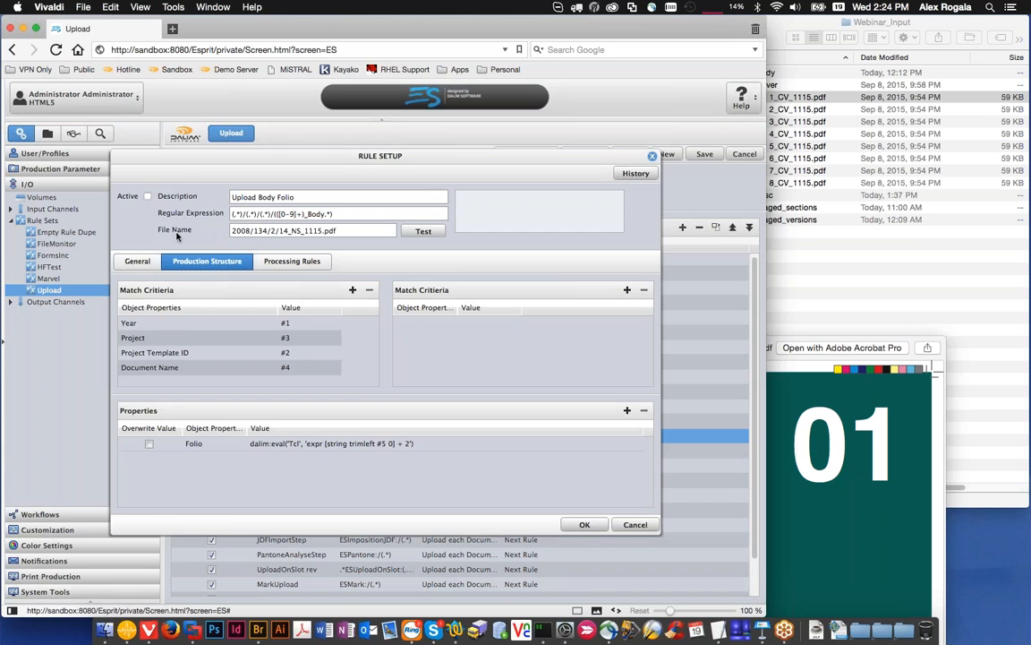
{"action": "left_click", "coordinate": [148, 196]}
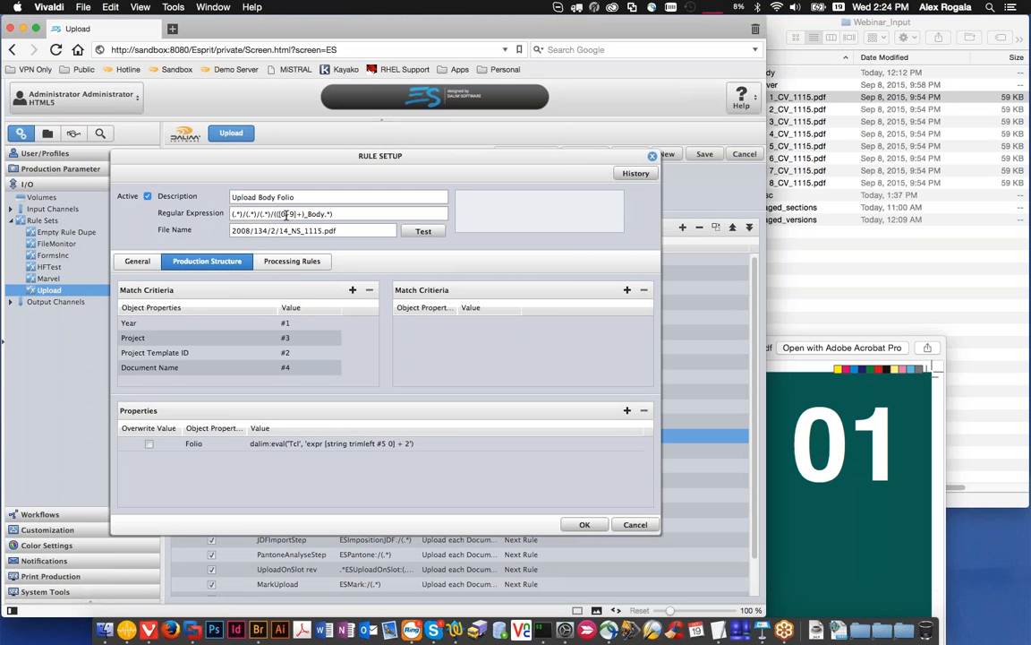
{"action": "left_click", "coordinate": [226, 367]}
{"action": "left_click", "coordinate": [230, 445]}
{"action": "left_click", "coordinate": [584, 525]}
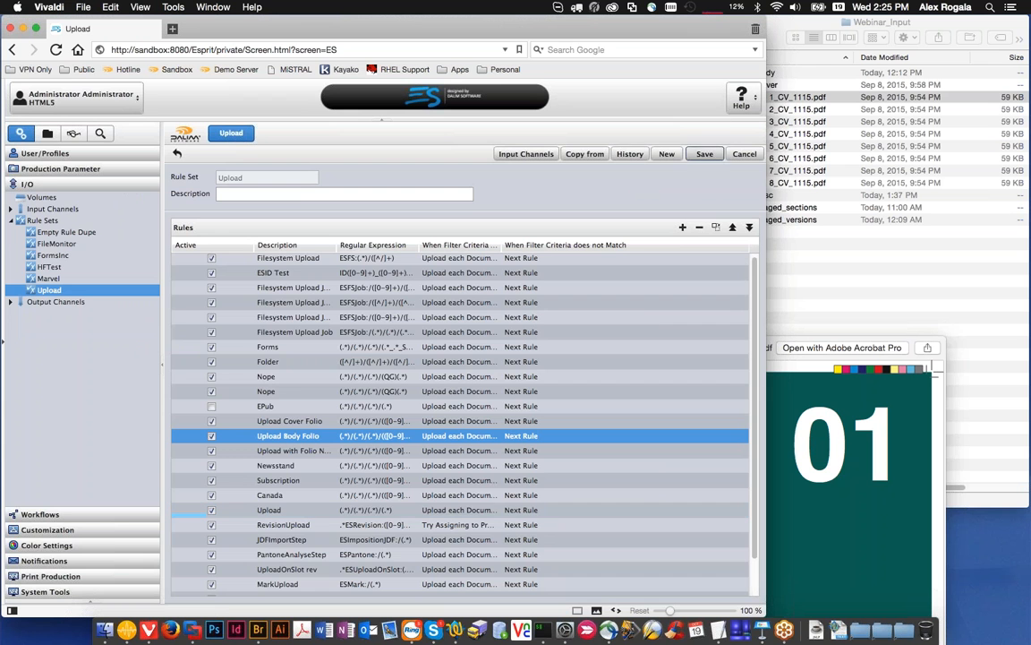
Step: Return to project 2016/76/0 and upload all Body and Cover PDFs from Finder's Staged_sections folder, closing the upload window when finished
{"action": "left_click", "coordinate": [47, 133]}
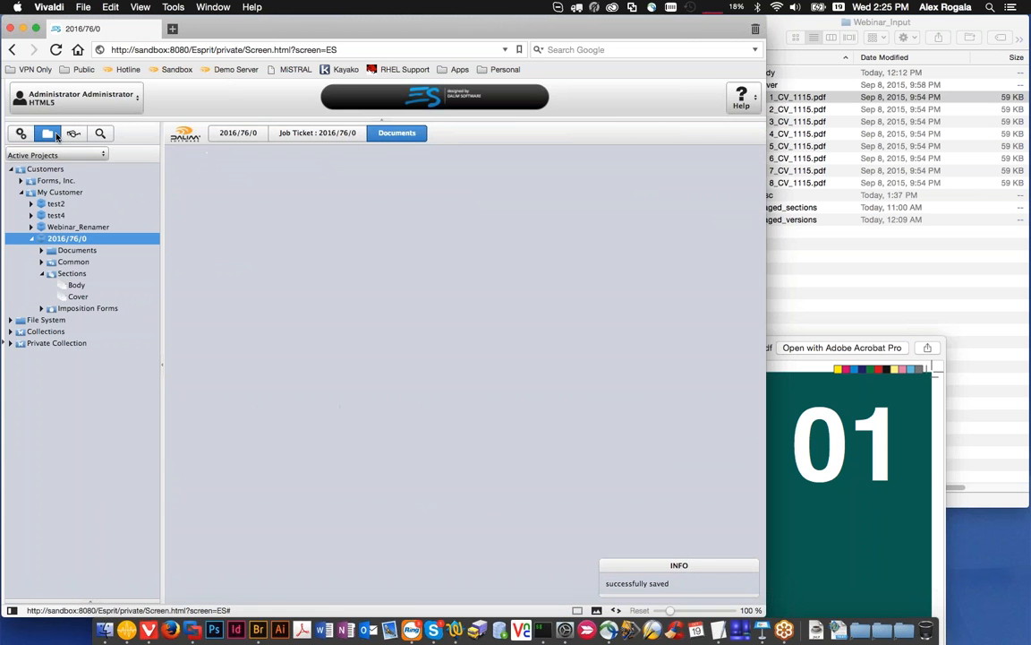
{"action": "left_click", "coordinate": [703, 154]}
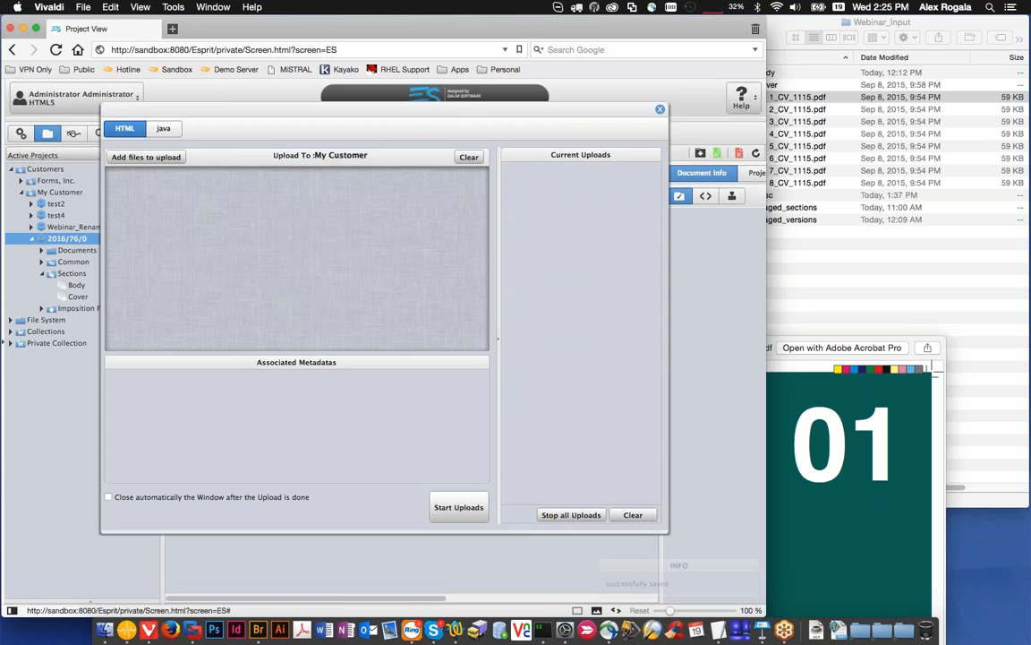
{"action": "left_click", "coordinate": [771, 192]}
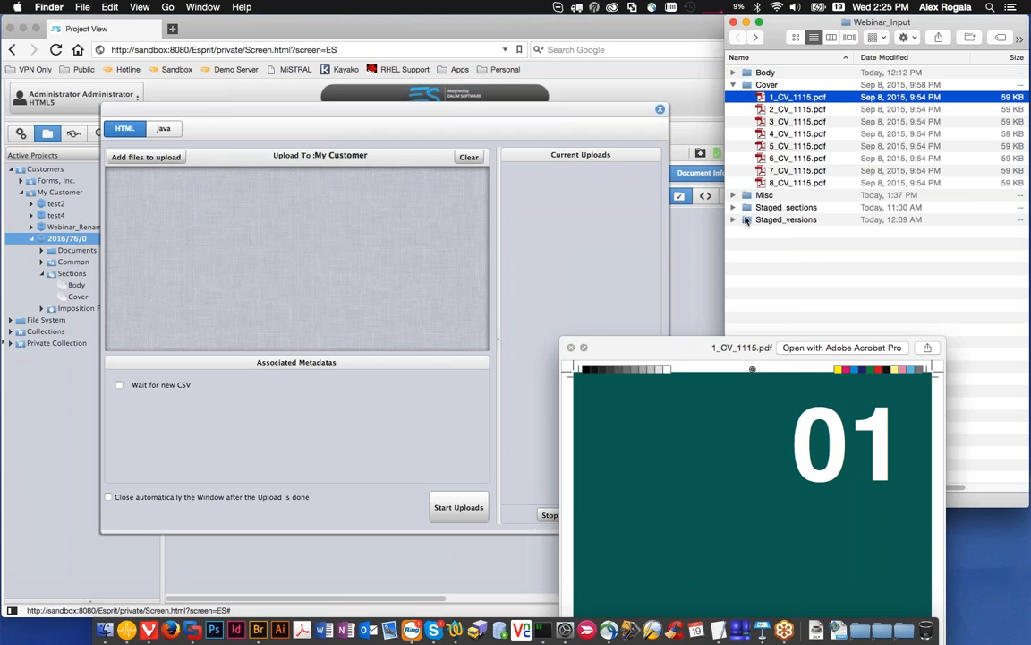
{"action": "left_click", "coordinate": [770, 207]}
{"action": "left_click", "coordinate": [734, 207]}
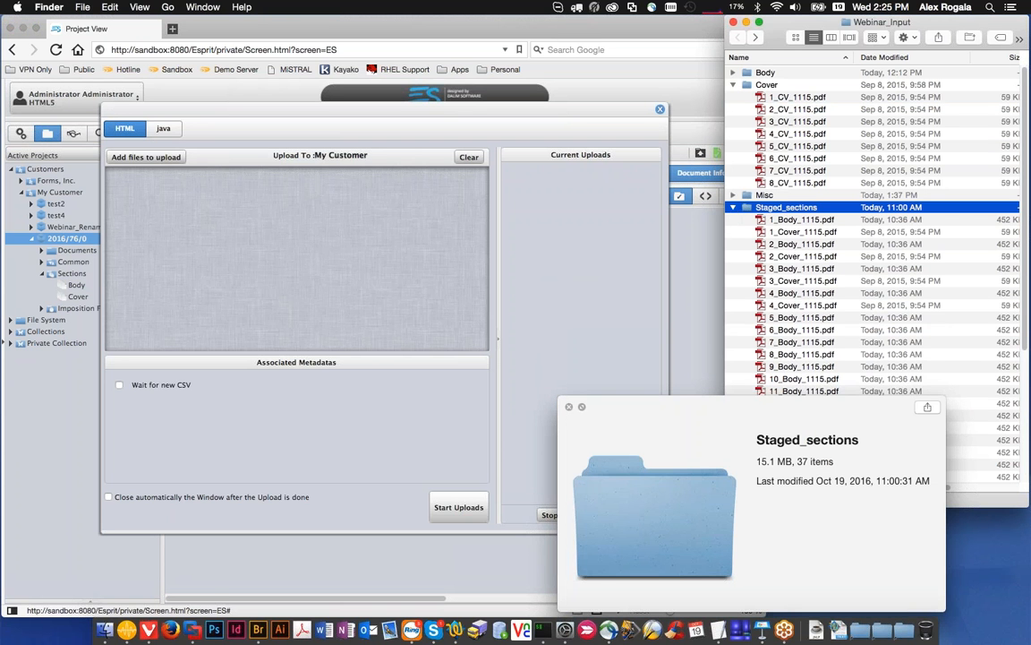
{"action": "left_click", "coordinate": [832, 219]}
{"action": "key", "text": "space"}
{"action": "scroll", "coordinate": [806, 376], "scroll_direction": "down", "scroll_amount": 5}
{"action": "left_click", "coordinate": [797, 464], "text": "shift"}
{"action": "left_click_drag", "start_coordinate": [808, 349], "coordinate": [294, 296]}
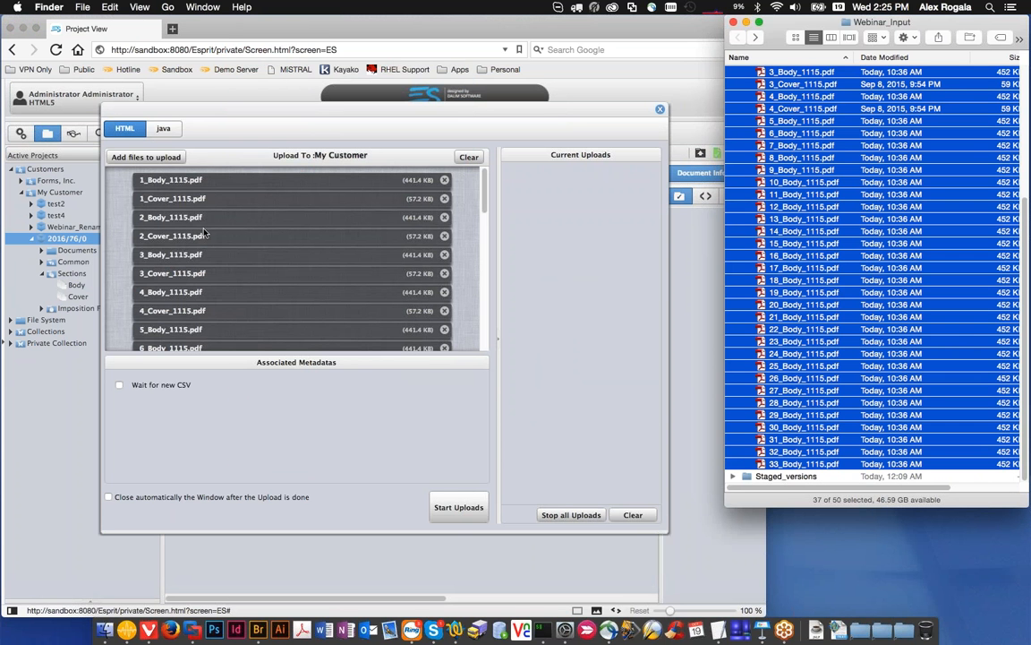
{"action": "left_click", "coordinate": [454, 523]}
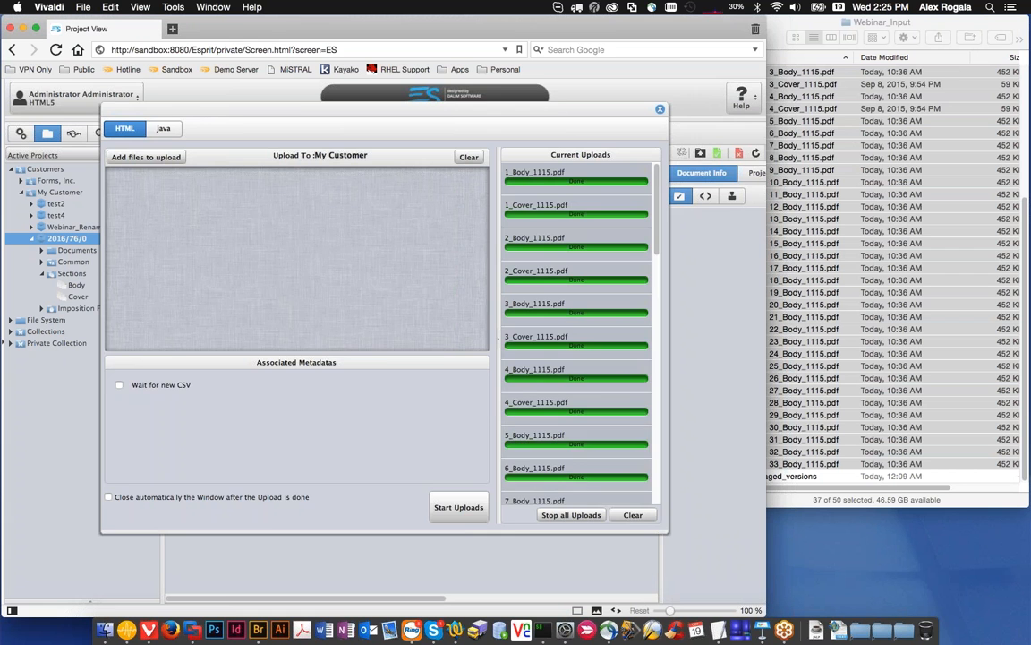
{"action": "left_click", "coordinate": [660, 109]}
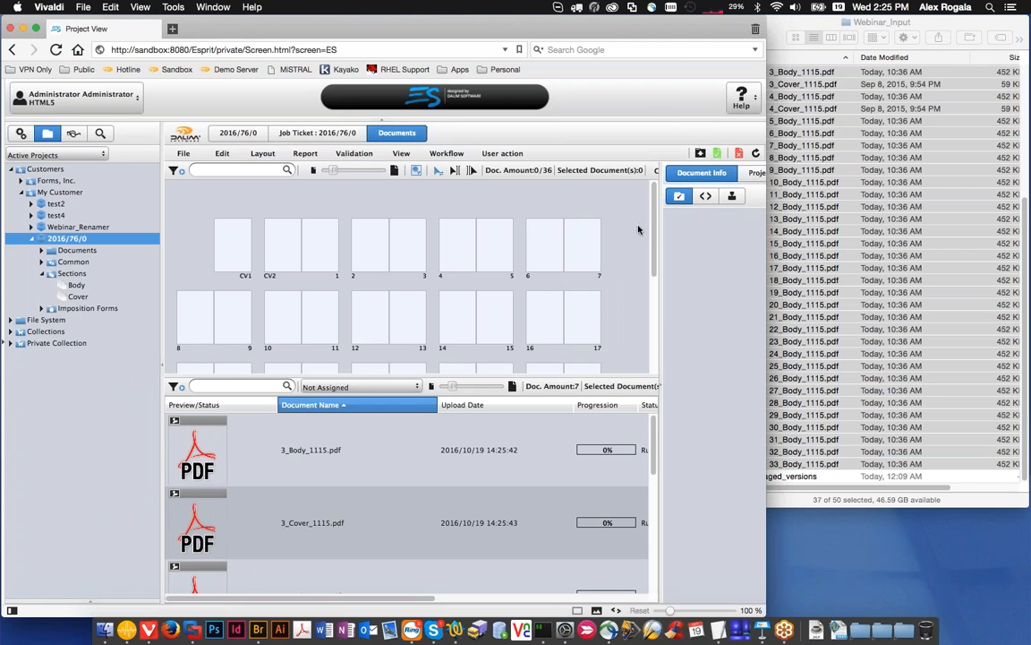
Step: Refresh the flatplan repeatedly and check where the uploaded Cover and Body pages are placed, including the details of 3_Body_1115.pdf
{"action": "left_click", "coordinate": [755, 154]}
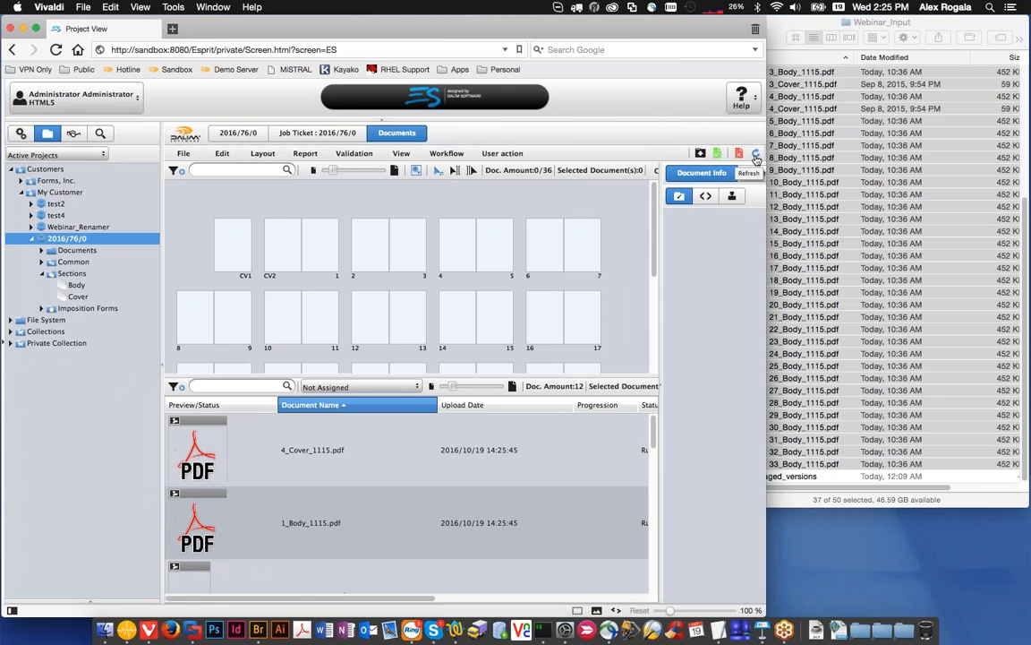
{"action": "left_click", "coordinate": [756, 154]}
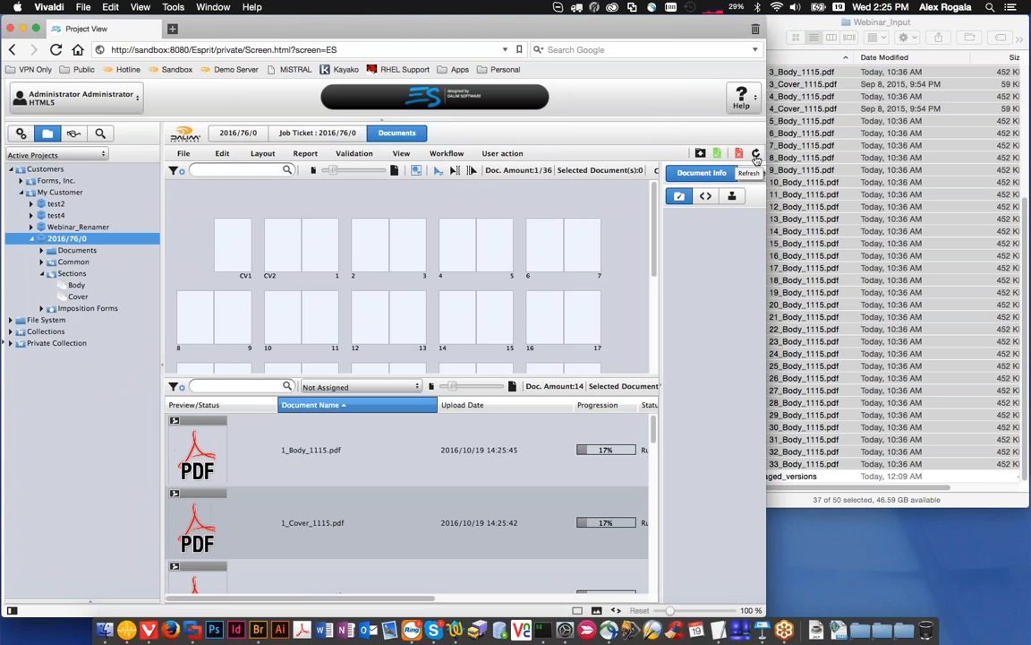
{"action": "left_click", "coordinate": [756, 153]}
{"action": "left_click", "coordinate": [756, 155]}
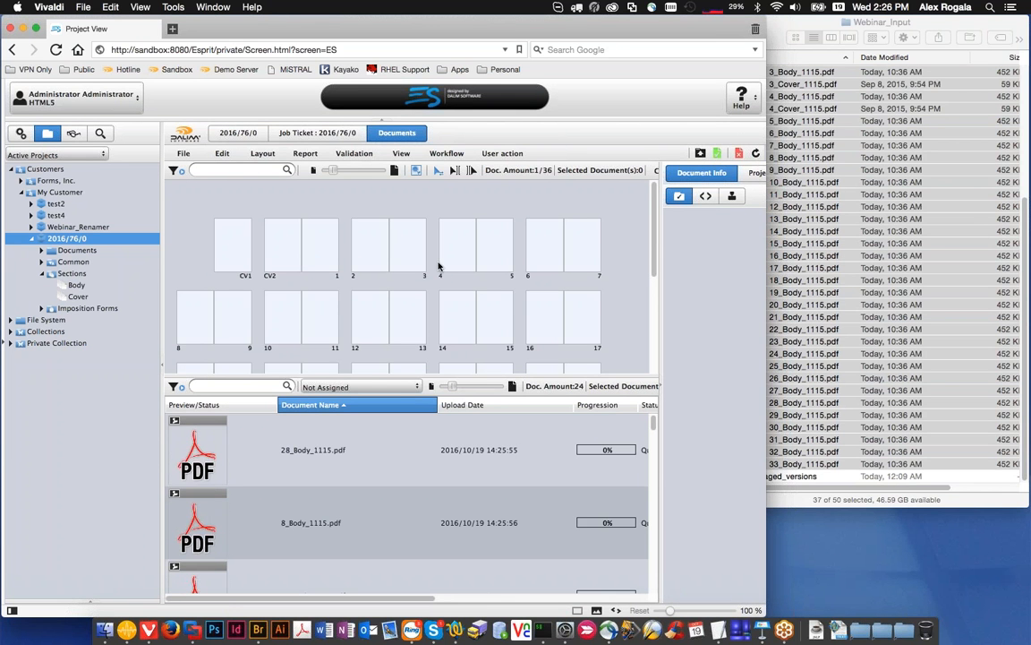
{"action": "left_click", "coordinate": [756, 152]}
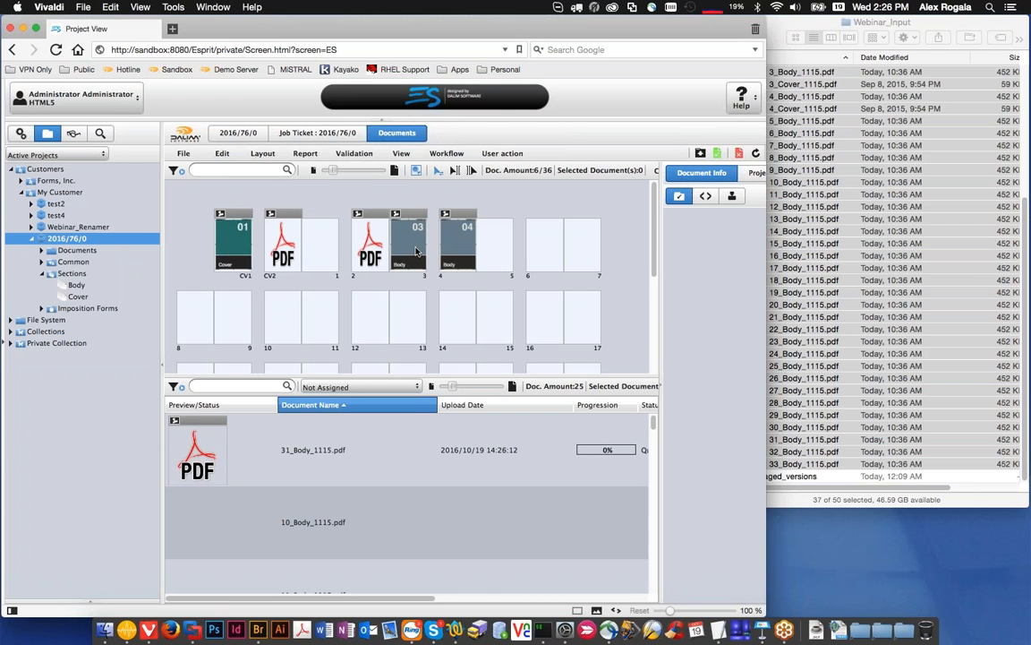
{"action": "mouse_move", "coordinate": [421, 245]}
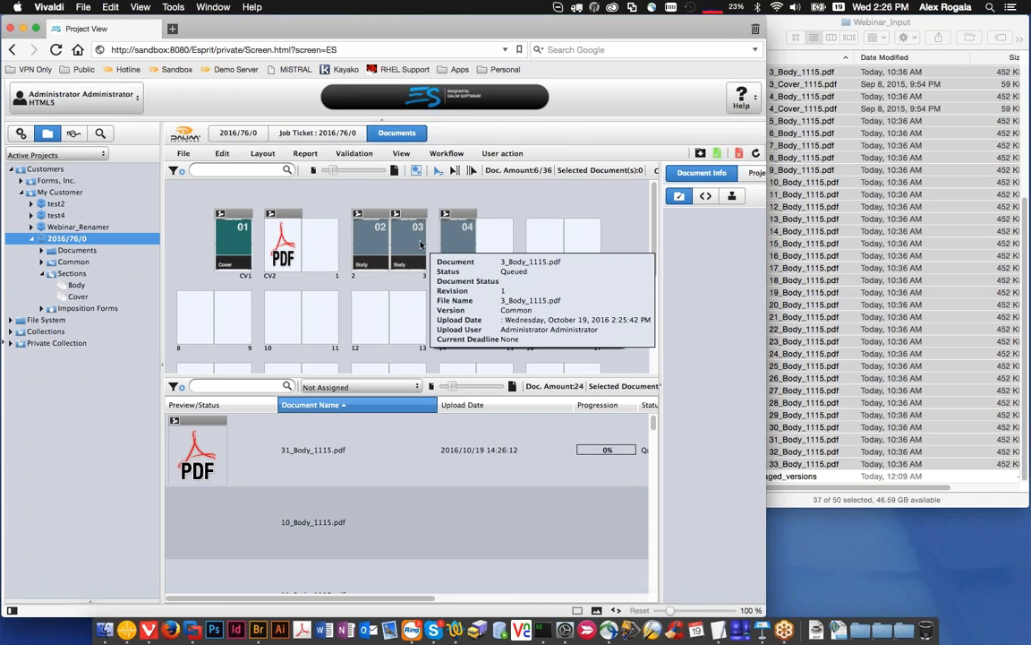
{"action": "scroll", "coordinate": [418, 268], "scroll_direction": "down", "scroll_amount": 2}
{"action": "scroll", "coordinate": [418, 273], "scroll_direction": "down", "scroll_amount": 2}
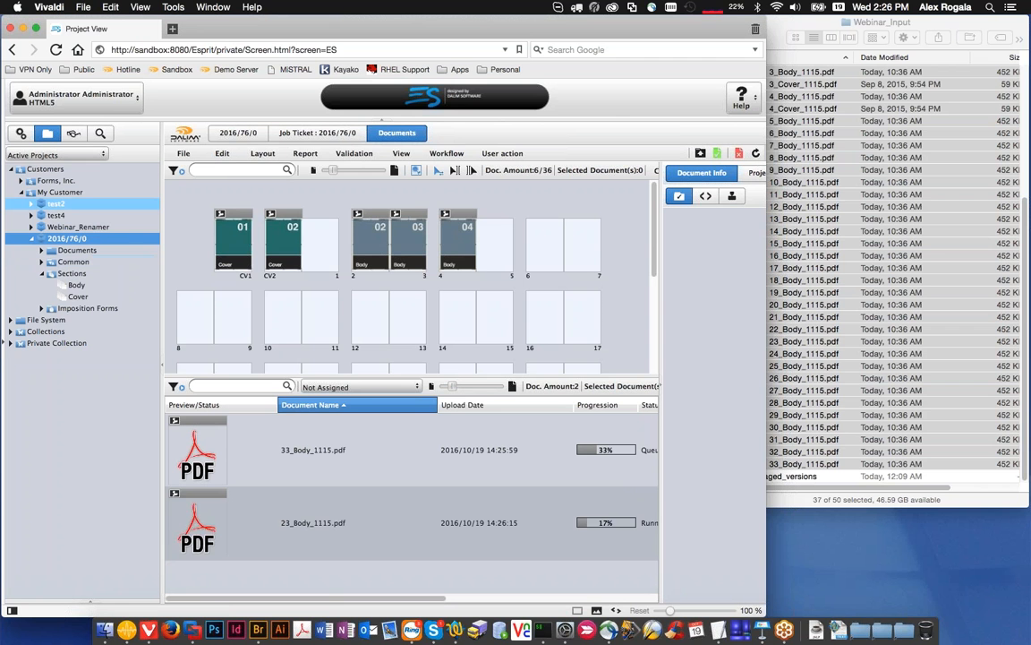
Step: Open the Webinar_Renamer project's upload window and expand the Misc folder in Finder's Webinar_Input
{"action": "left_click", "coordinate": [54, 227]}
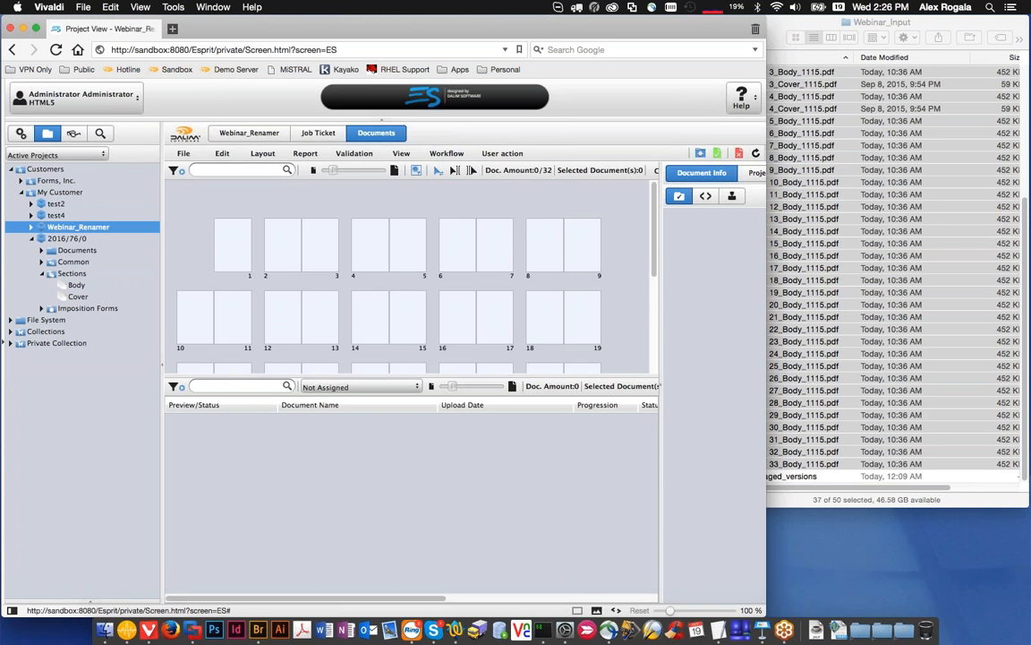
{"action": "left_click", "coordinate": [700, 153]}
{"action": "left_click", "coordinate": [850, 153]}
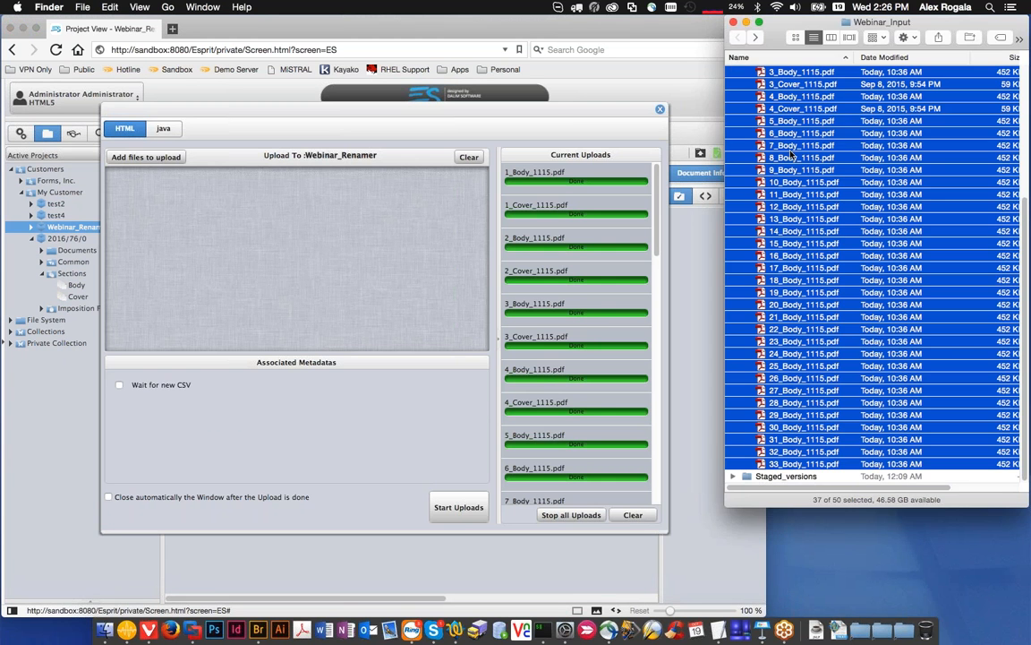
{"action": "scroll", "coordinate": [769, 430], "scroll_direction": "up", "scroll_amount": 10}
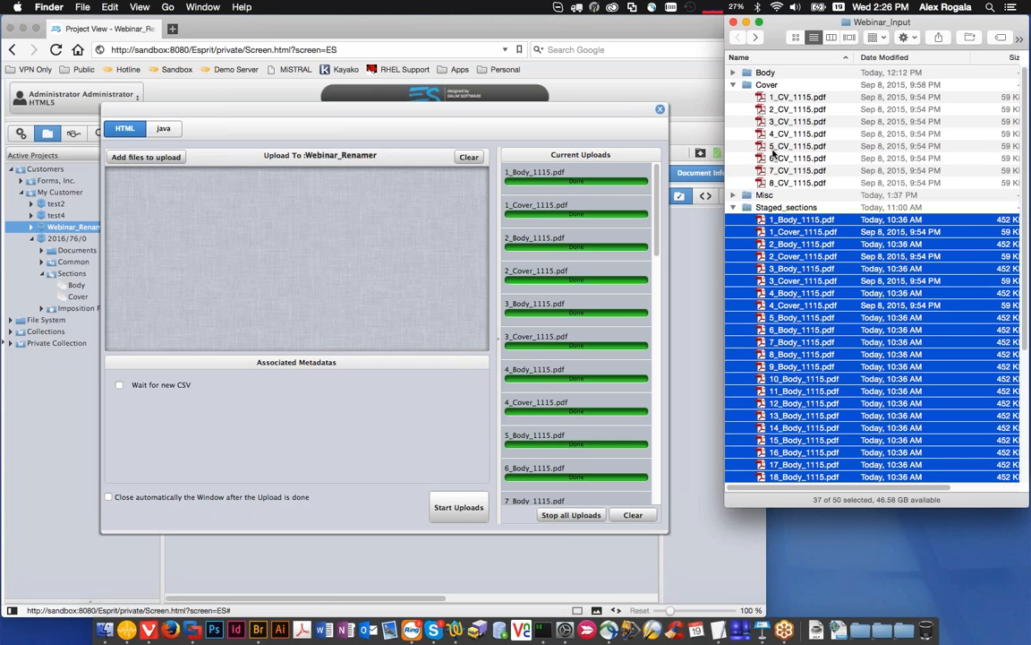
{"action": "left_click", "coordinate": [733, 196]}
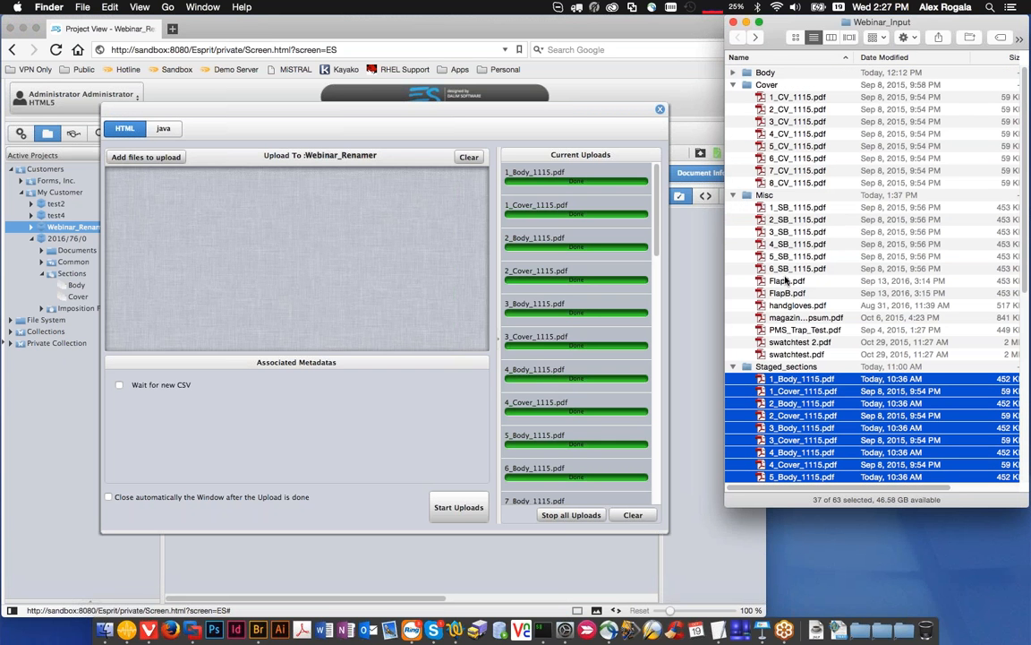
Step: Upload handgloves.pdf, magazine_loremIpsum.pdf, PMS_Trap_Test.pdf and swatchtest 2.pdf to Webinar_Renamer, then close the upload window and refresh the document view
{"action": "left_click", "coordinate": [793, 306]}
{"action": "left_click_drag", "start_coordinate": [791, 311], "coordinate": [394, 211]}
{"action": "left_click", "coordinate": [417, 436]}
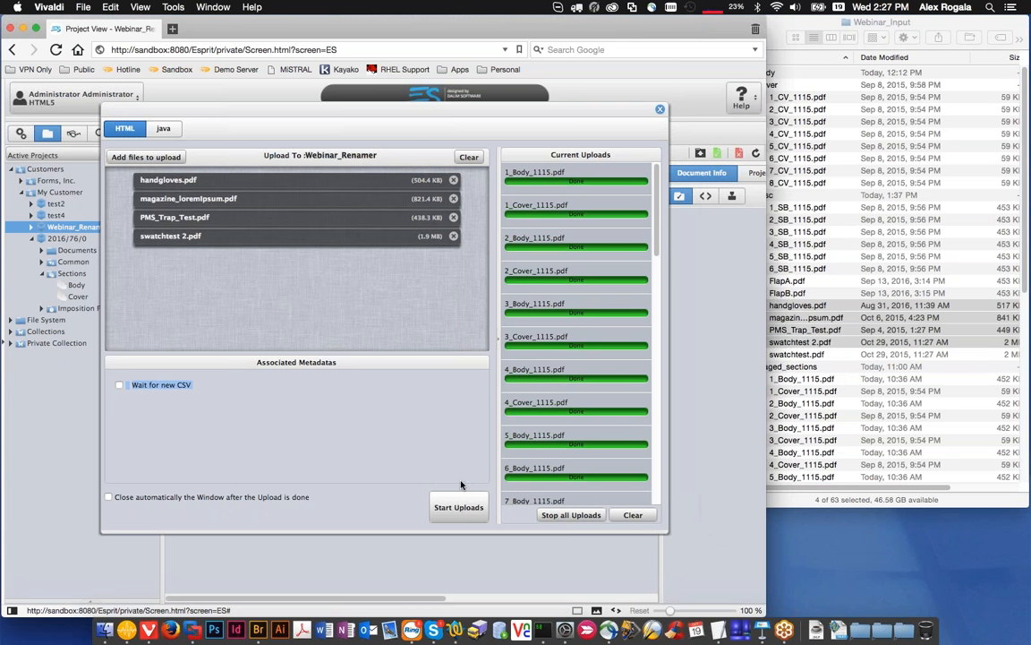
{"action": "left_click", "coordinate": [456, 505]}
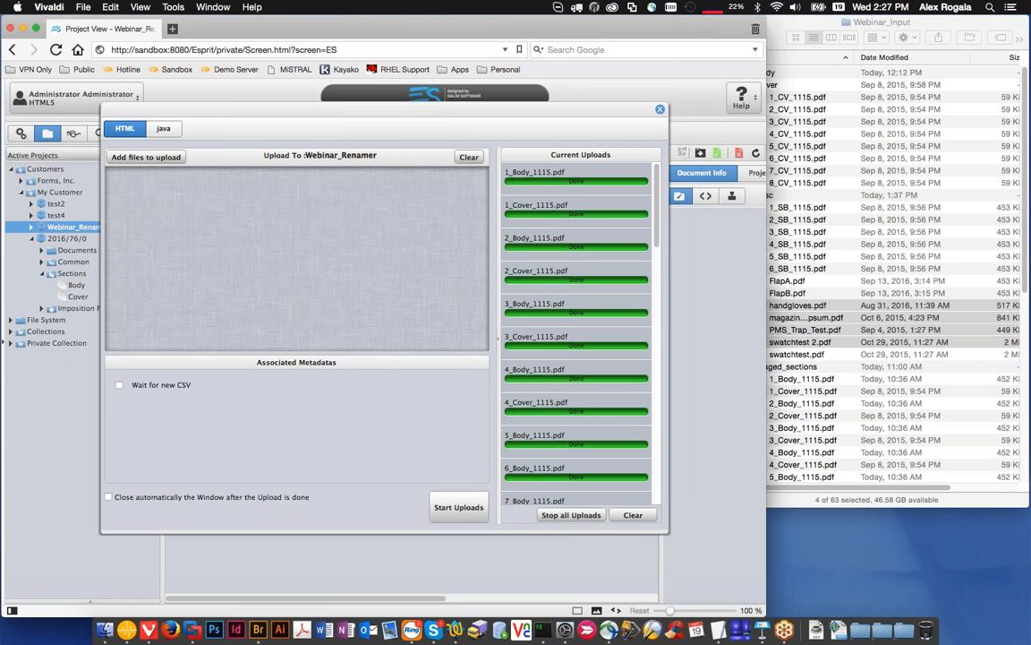
{"action": "left_click", "coordinate": [659, 108]}
{"action": "left_click", "coordinate": [757, 154]}
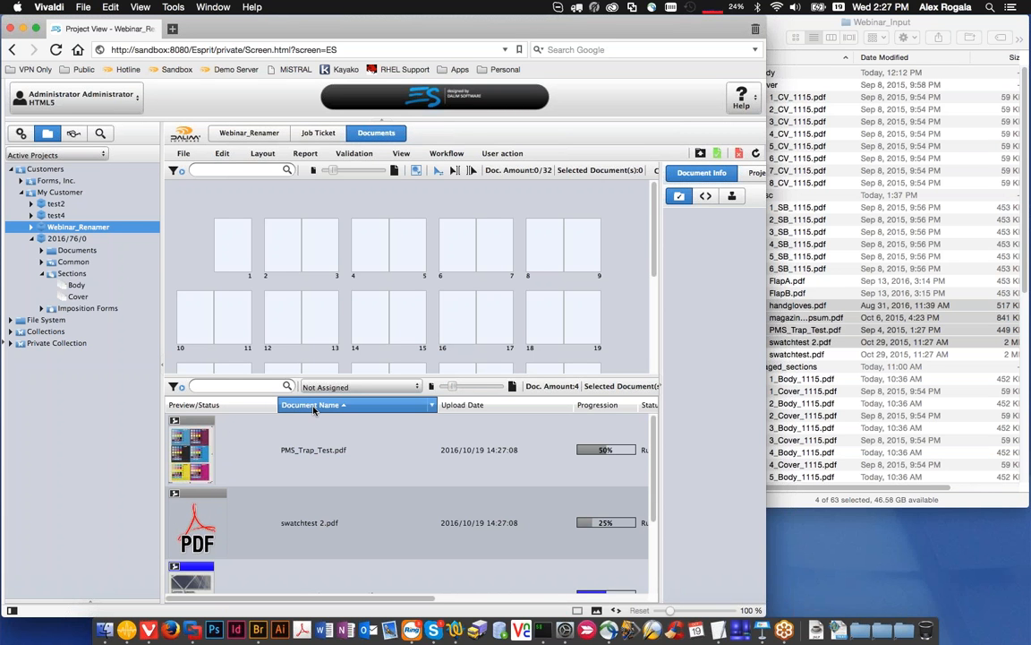
Step: Open the workflow of magazine_loremIpsum.pdf and show the workflow context for its ApprovalWFL step
{"action": "left_click", "coordinate": [202, 569]}
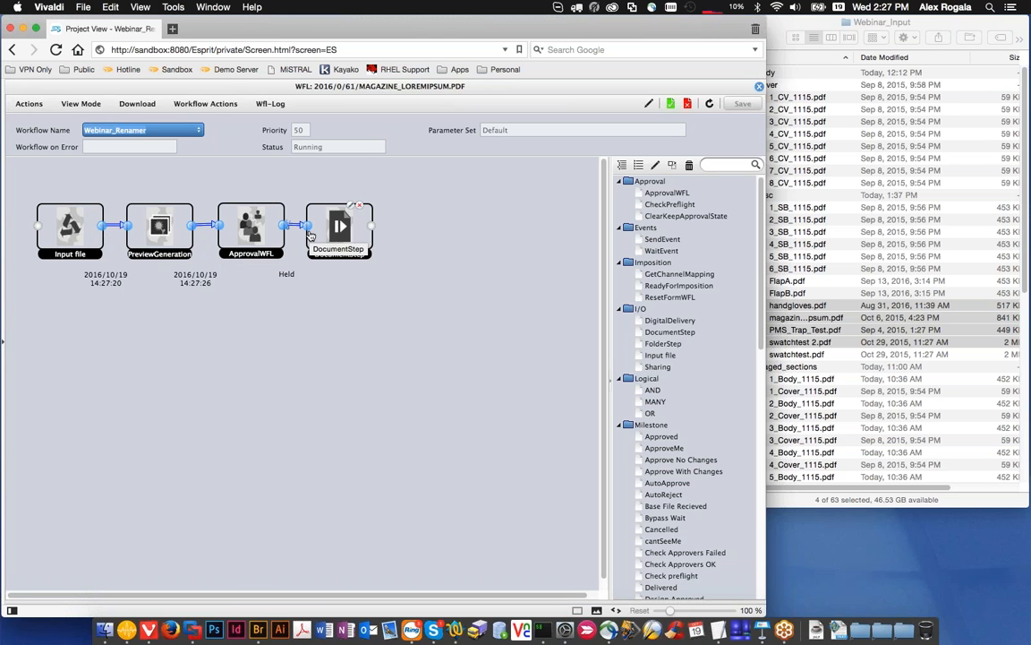
{"action": "left_click", "coordinate": [266, 244]}
{"action": "left_click", "coordinate": [252, 231]}
{"action": "left_click", "coordinate": [270, 104]}
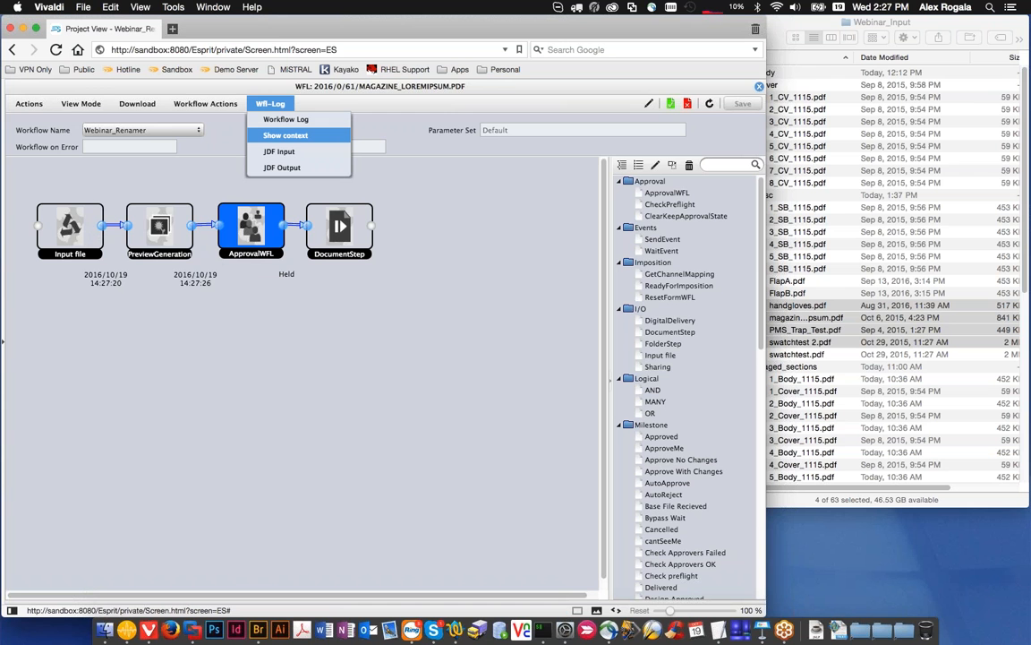
{"action": "left_click", "coordinate": [282, 135]}
Step: Examine the context's object variables, especially Folio and FolioName, and close the context window
{"action": "left_click", "coordinate": [219, 231]}
{"action": "left_click", "coordinate": [105, 258]}
{"action": "left_click_drag", "start_coordinate": [227, 185], "coordinate": [222, 123]}
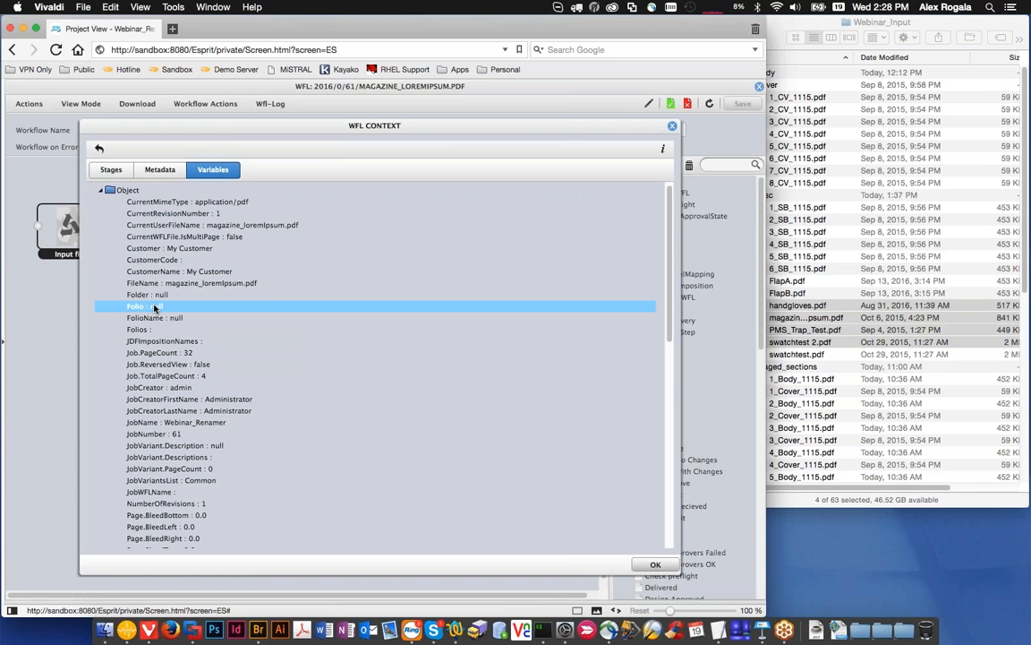
{"action": "key", "text": "Down"}
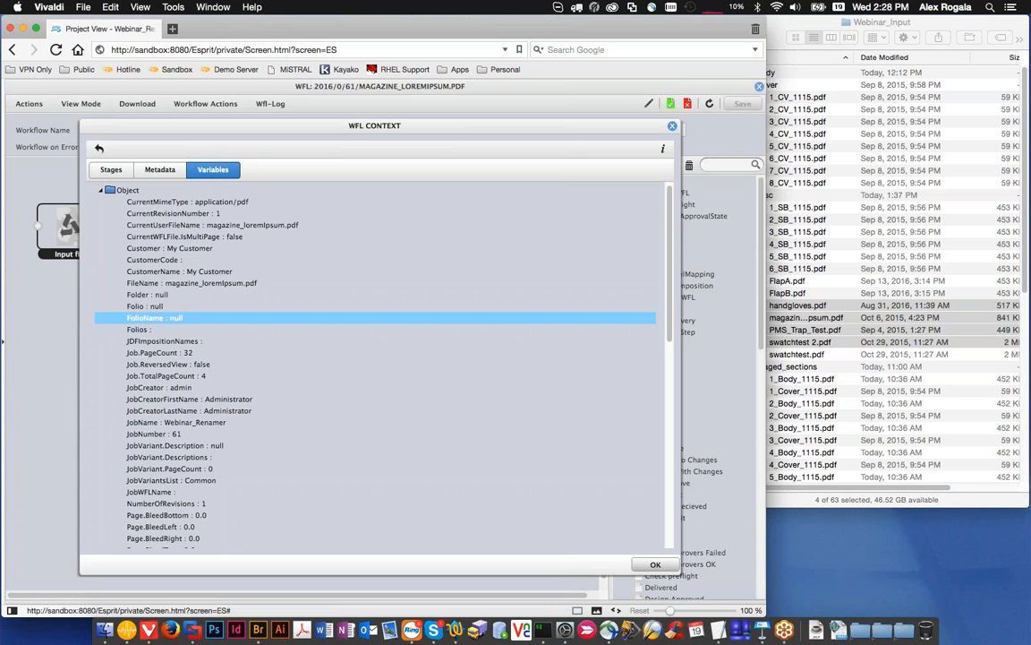
{"action": "scroll", "coordinate": [190, 324], "scroll_direction": "down", "scroll_amount": 1}
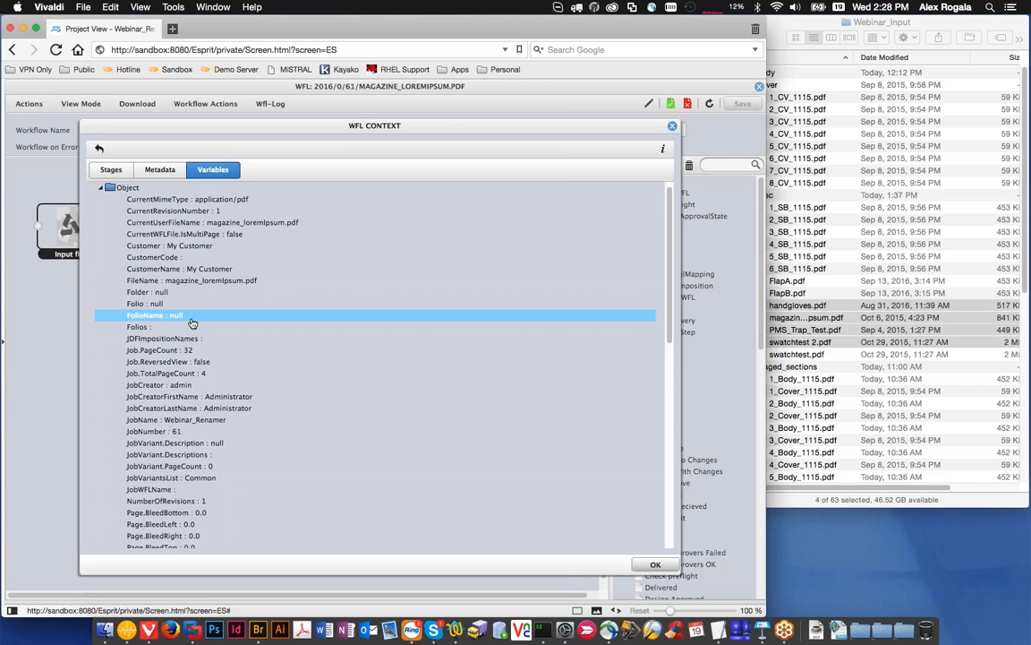
{"action": "scroll", "coordinate": [214, 352], "scroll_direction": "down", "scroll_amount": 5}
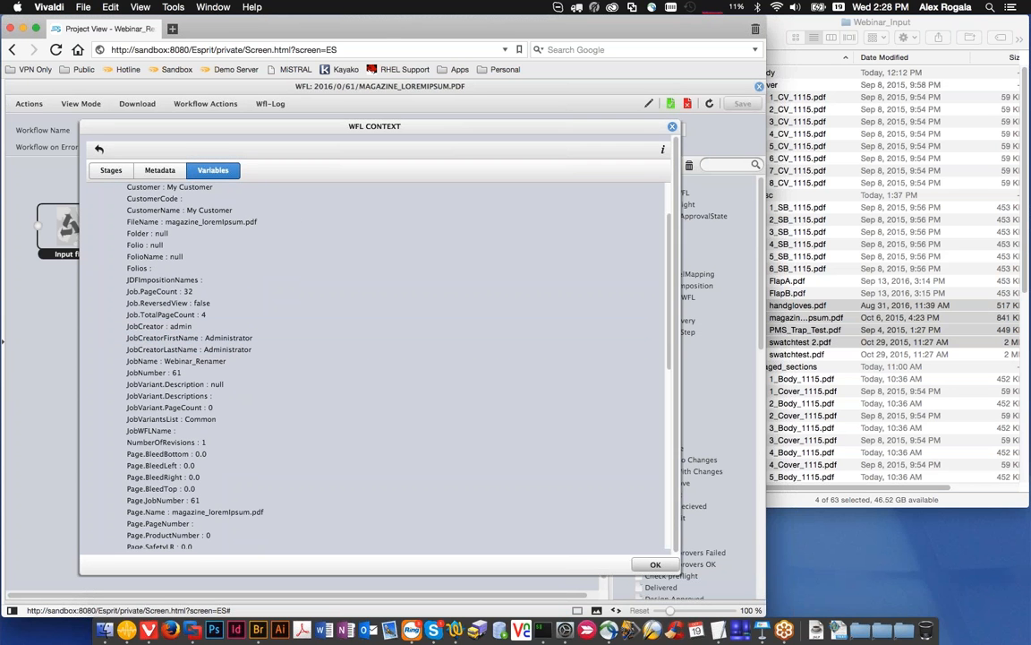
{"action": "left_click", "coordinate": [672, 126]}
Step: Open the DocumentStep's parameters to inspect its document renaming action and name expression
{"action": "left_click", "coordinate": [338, 237]}
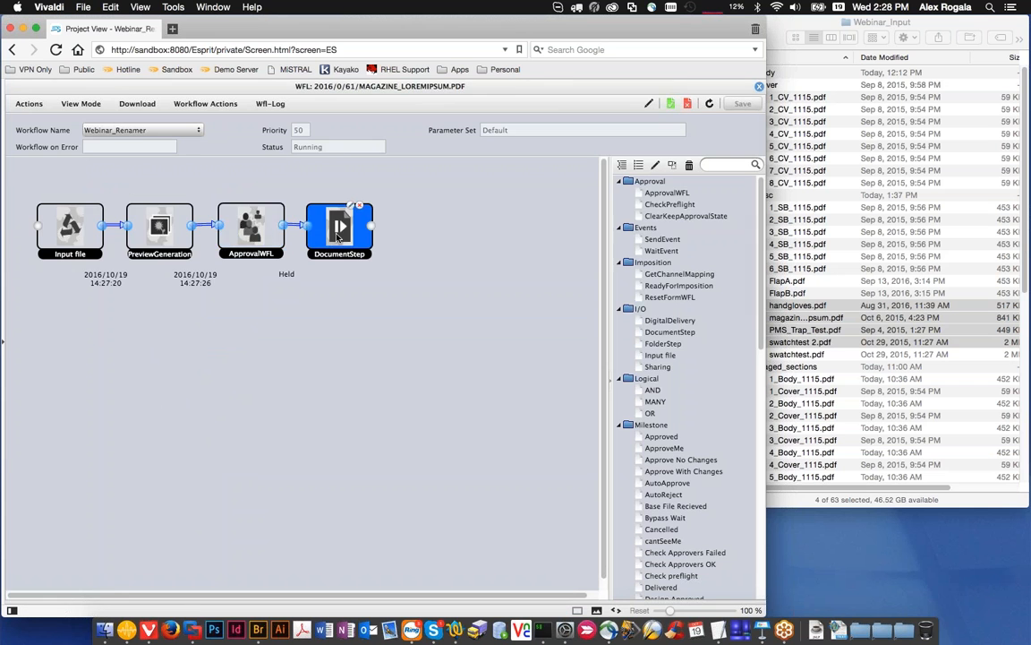
{"action": "double_click", "coordinate": [338, 237]}
{"action": "left_click", "coordinate": [177, 211]}
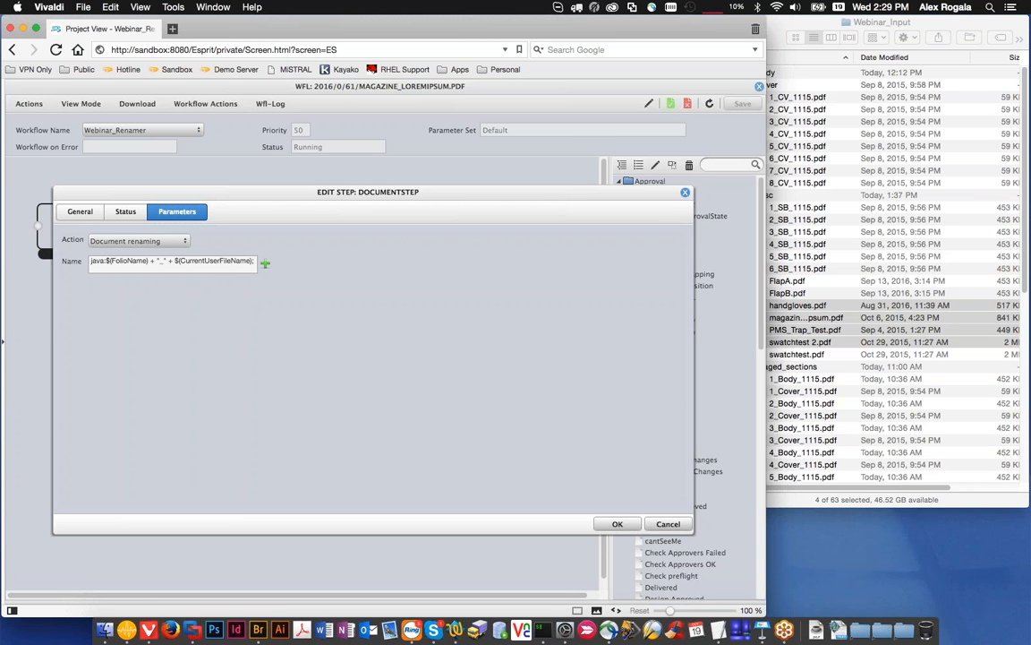
Step: Move the DocumentStep settings clear of the workflow diagram to review the renaming expression, then return to the document view
{"action": "left_click_drag", "start_coordinate": [210, 185], "coordinate": [210, 214]}
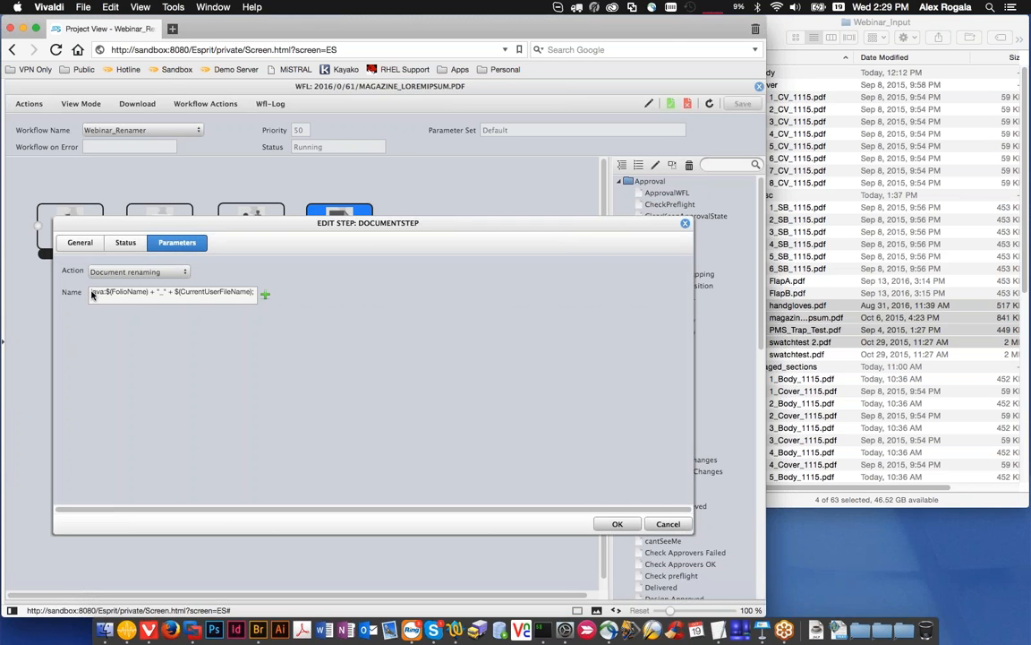
{"action": "left_click_drag", "start_coordinate": [132, 223], "coordinate": [121, 247]}
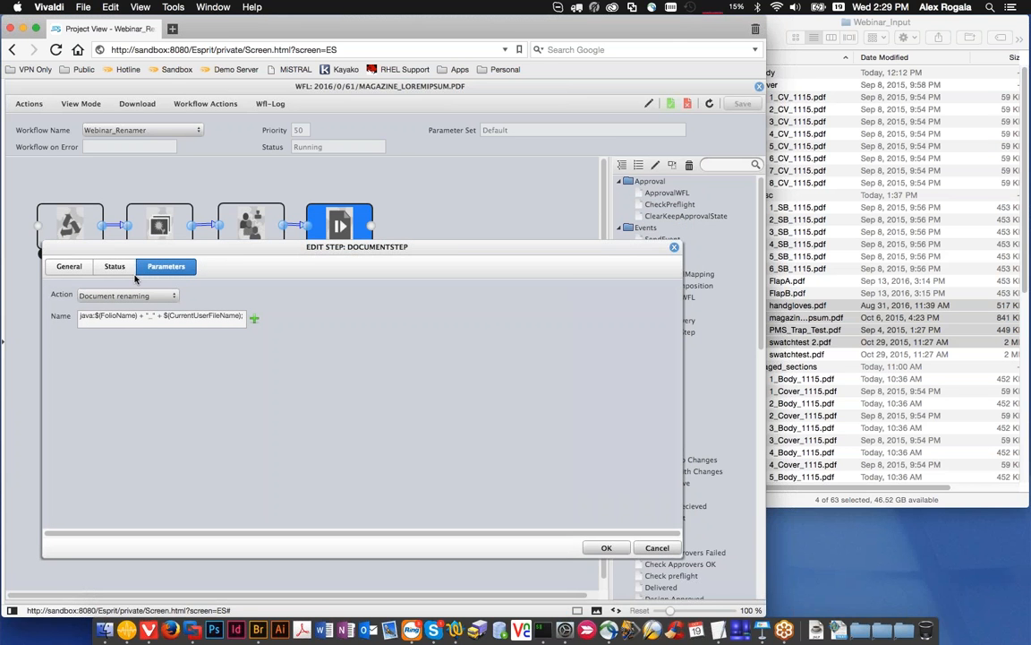
{"action": "left_click_drag", "start_coordinate": [195, 239], "coordinate": [195, 261]}
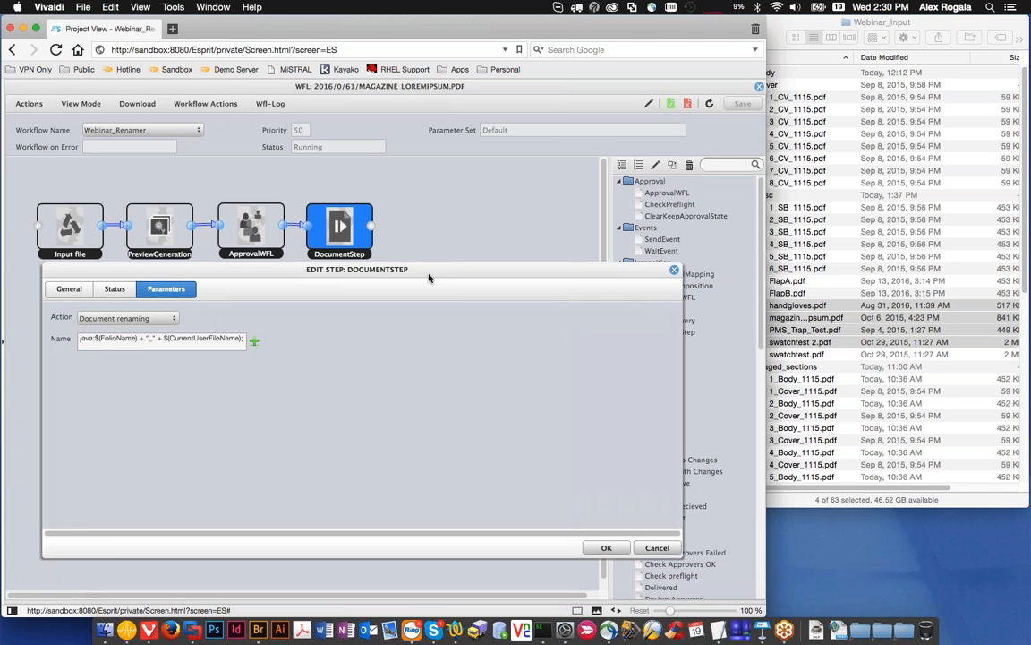
{"action": "key", "text": "Escape"}
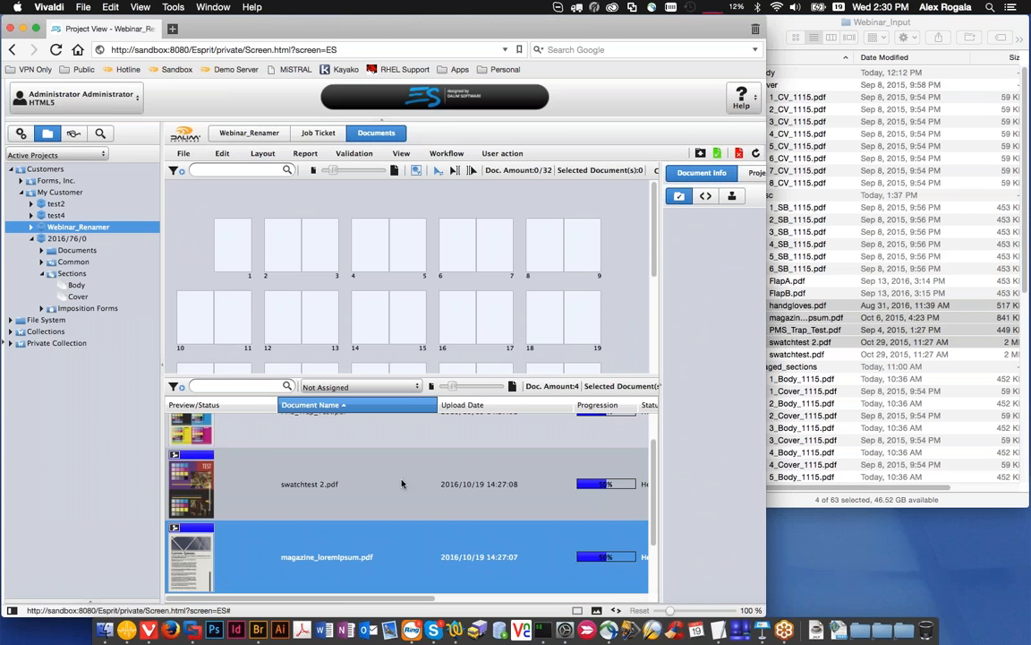
Step: Place magazine_loremIpsum.pdf on flatplan page 2, swatchtest 2.pdf on page 18, and handgloves.pdf and PMS_Trap_Test.pdf on pages in the row below
{"action": "left_click_drag", "start_coordinate": [193, 550], "coordinate": [288, 224]}
{"action": "left_click_drag", "start_coordinate": [191, 430], "coordinate": [547, 315]}
{"action": "left_click_drag", "start_coordinate": [191, 521], "coordinate": [288, 374]}
{"action": "scroll", "coordinate": [288, 369], "scroll_direction": "down", "scroll_amount": 5}
{"action": "left_click_drag", "start_coordinate": [190, 449], "coordinate": [462, 222]}
{"action": "scroll", "coordinate": [434, 255], "scroll_direction": "up", "scroll_amount": 5}
Step: Show all documents in the document list and approve magazine_loremIpsum.pdf on page 2
{"action": "left_click", "coordinate": [285, 252]}
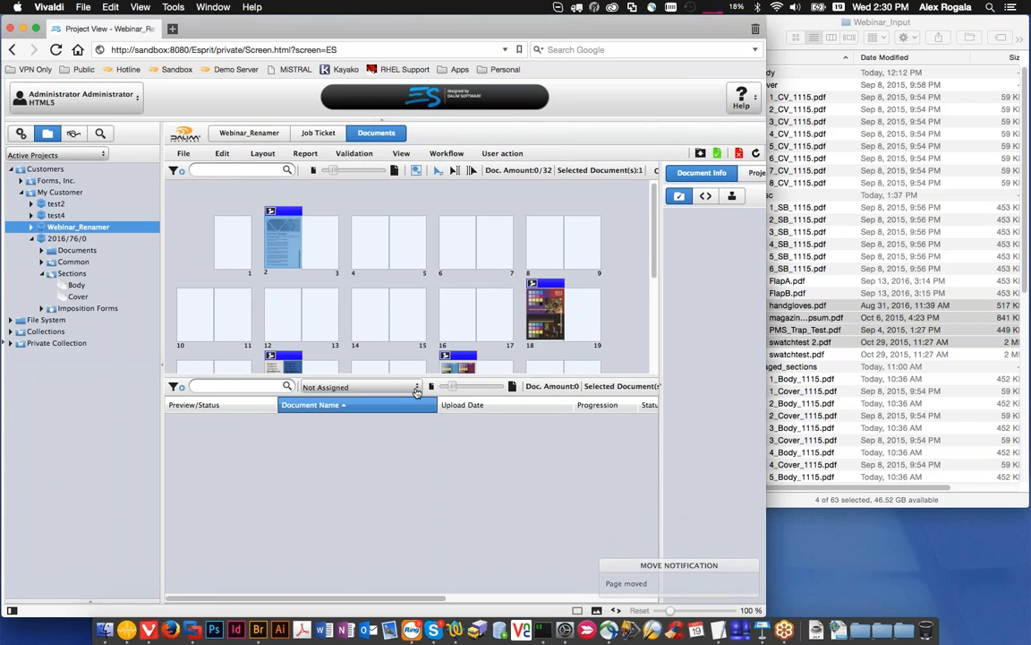
{"action": "left_click", "coordinate": [363, 386]}
{"action": "left_click", "coordinate": [323, 337]}
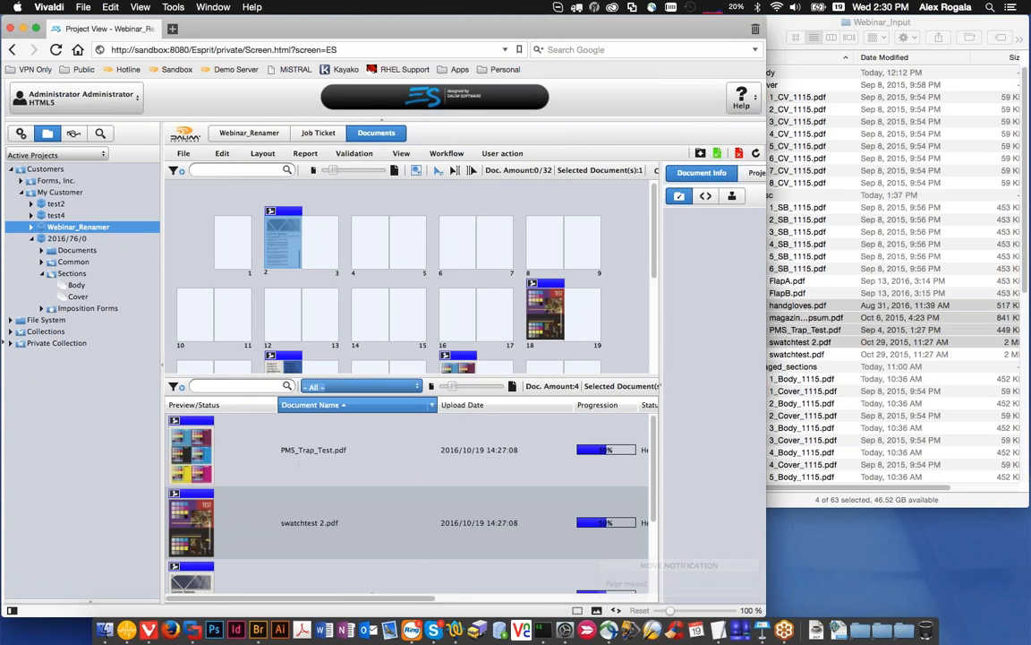
{"action": "left_click", "coordinate": [717, 155]}
{"action": "left_click", "coordinate": [626, 467]}
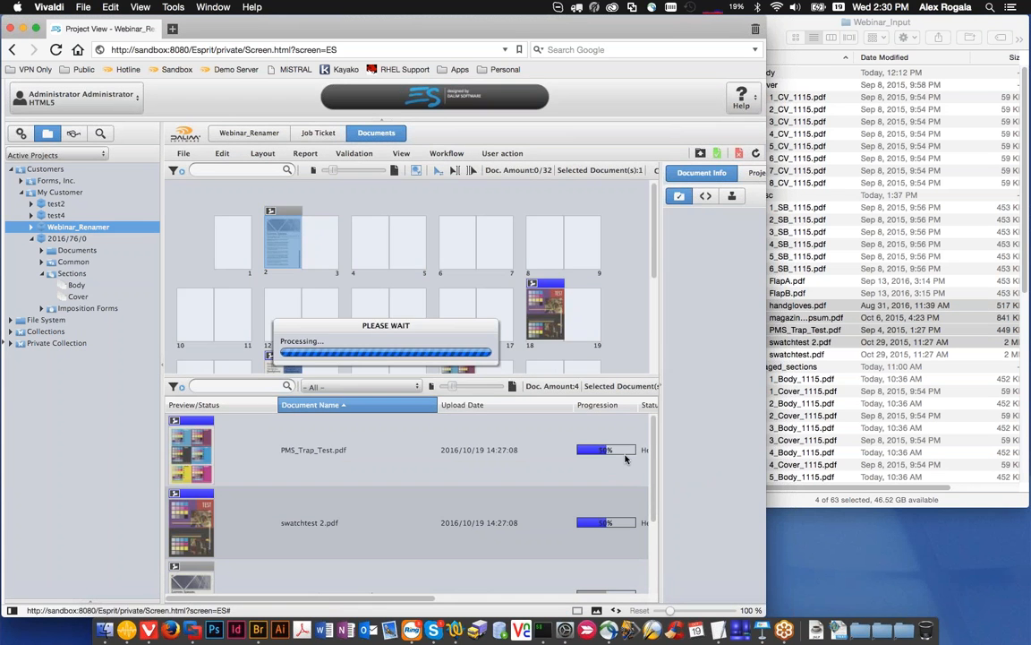
{"action": "scroll", "coordinate": [398, 479], "scroll_direction": "down", "scroll_amount": 2}
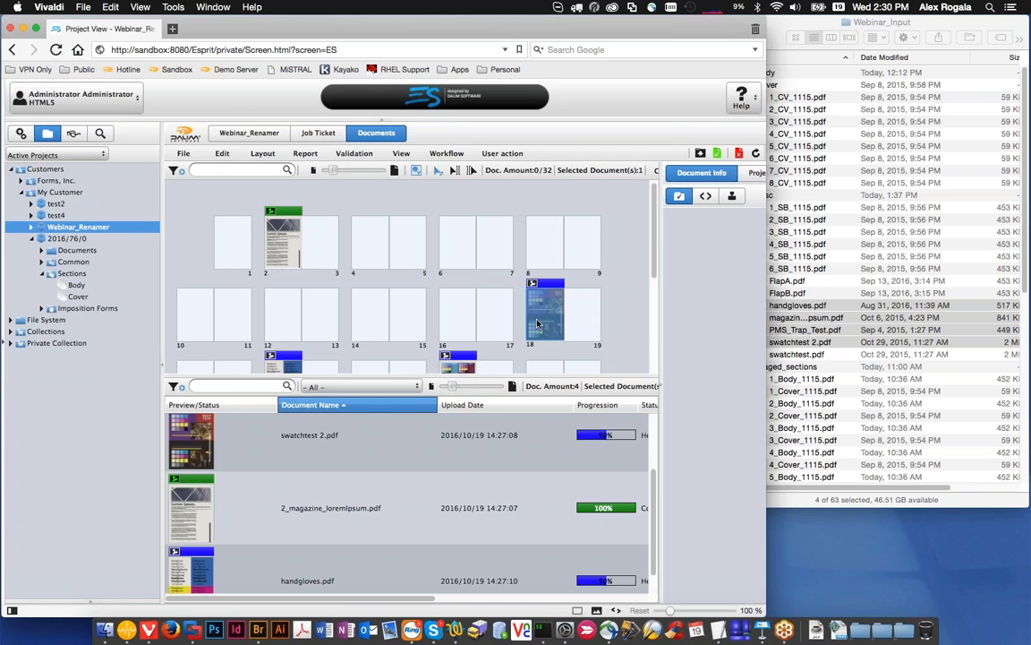
Step: Approve swatchtest 2.pdf on page 18 and check the document names in the list
{"action": "left_click", "coordinate": [718, 153]}
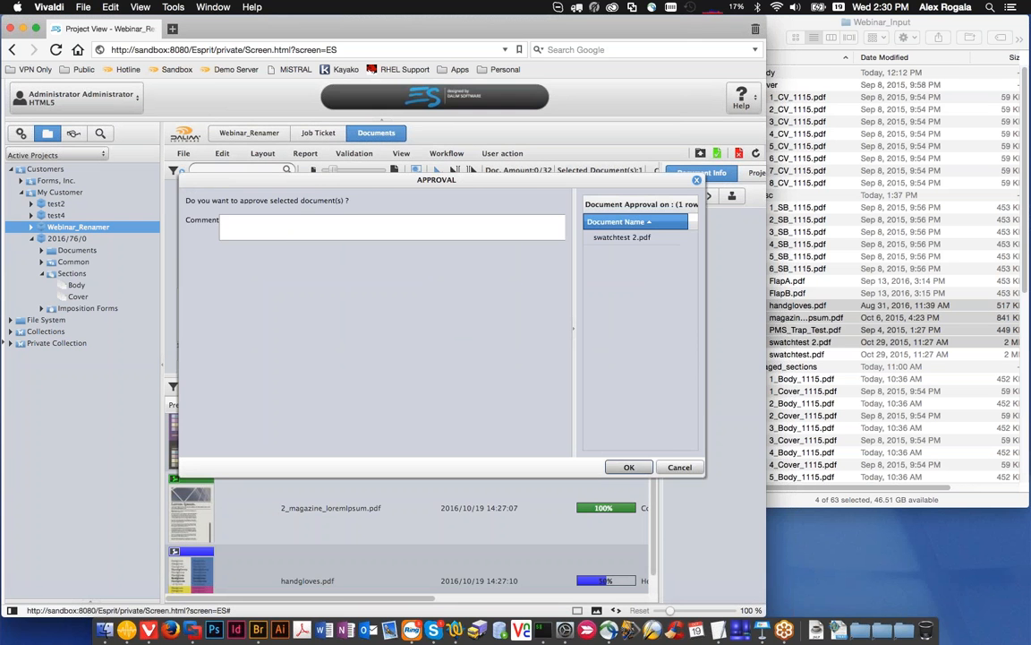
{"action": "left_click", "coordinate": [630, 466]}
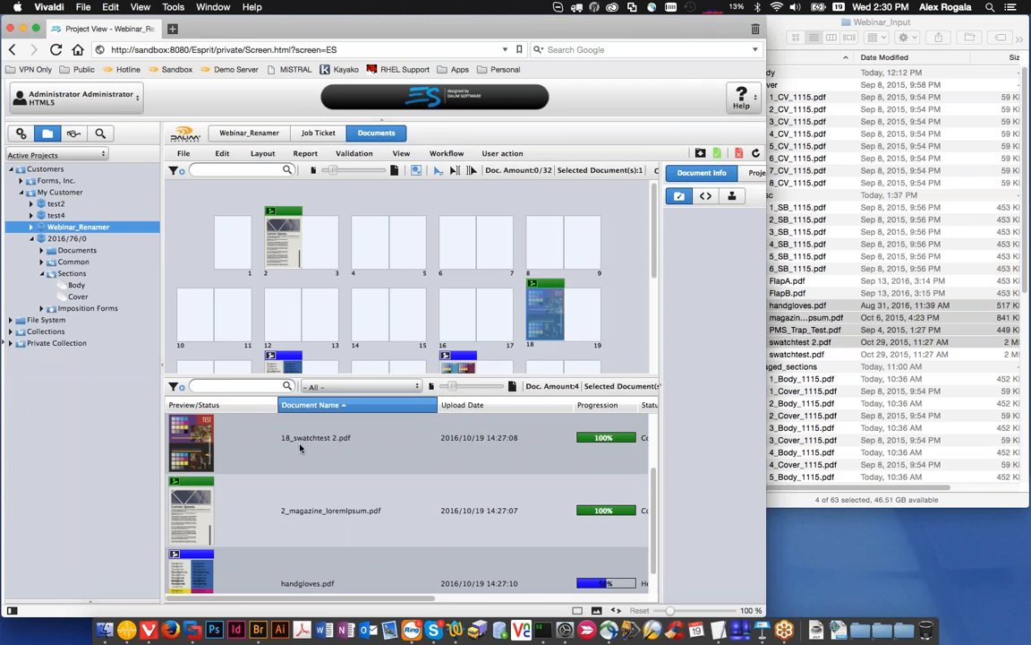
{"action": "scroll", "coordinate": [373, 422], "scroll_direction": "down", "scroll_amount": 2}
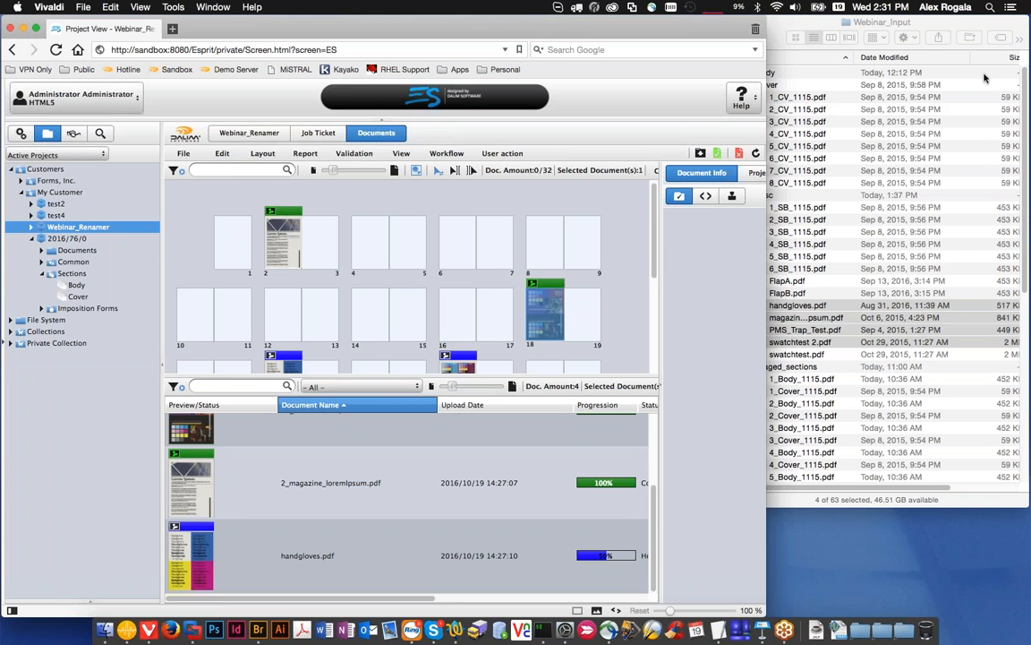
Step: Start a new project named test6 under My Customer
{"action": "key", "text": "super+Tab"}
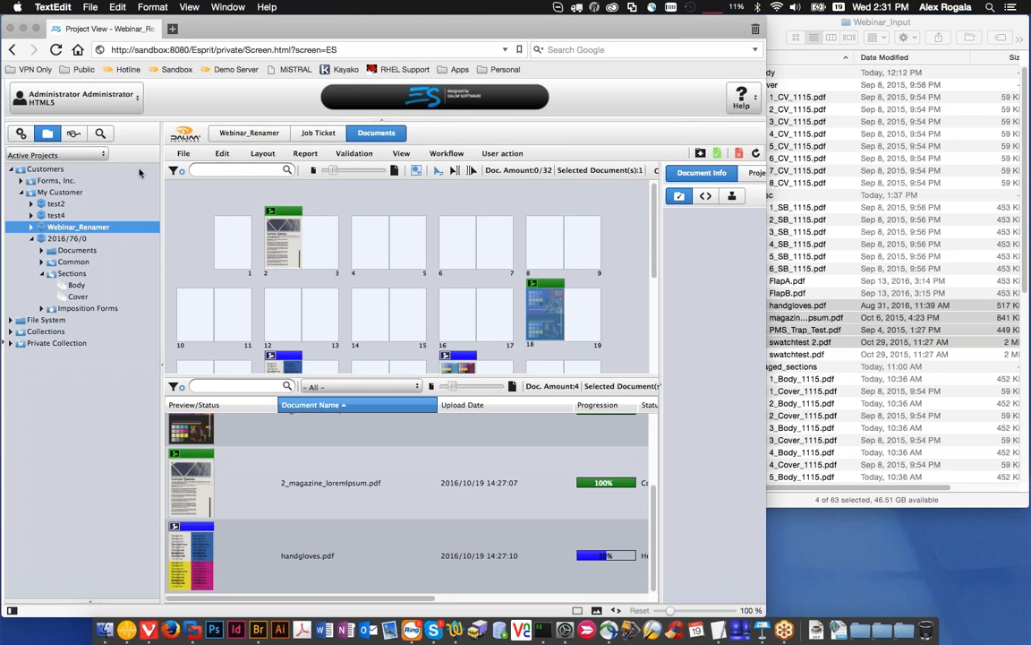
{"action": "left_click", "coordinate": [60, 192]}
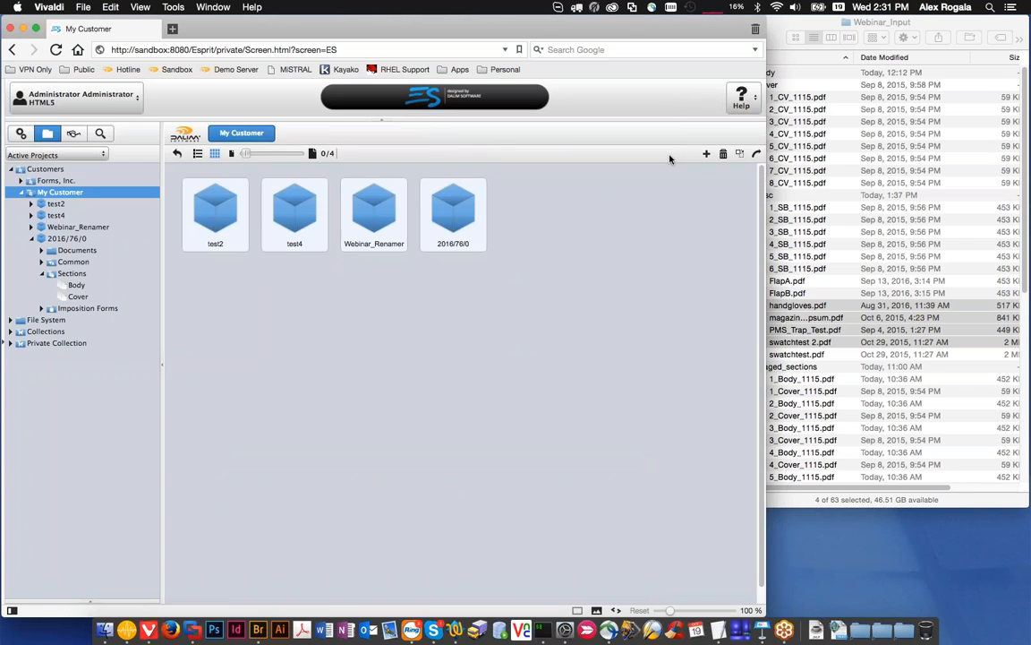
{"action": "left_click", "coordinate": [309, 132]}
{"action": "left_click", "coordinate": [315, 203]}
{"action": "type", "text": "test6"}
Step: Set the project's document workflow to Webinar_WaitOn_Doc and add admin as approver for its ApprovalWFL step
{"action": "left_click", "coordinate": [271, 174]}
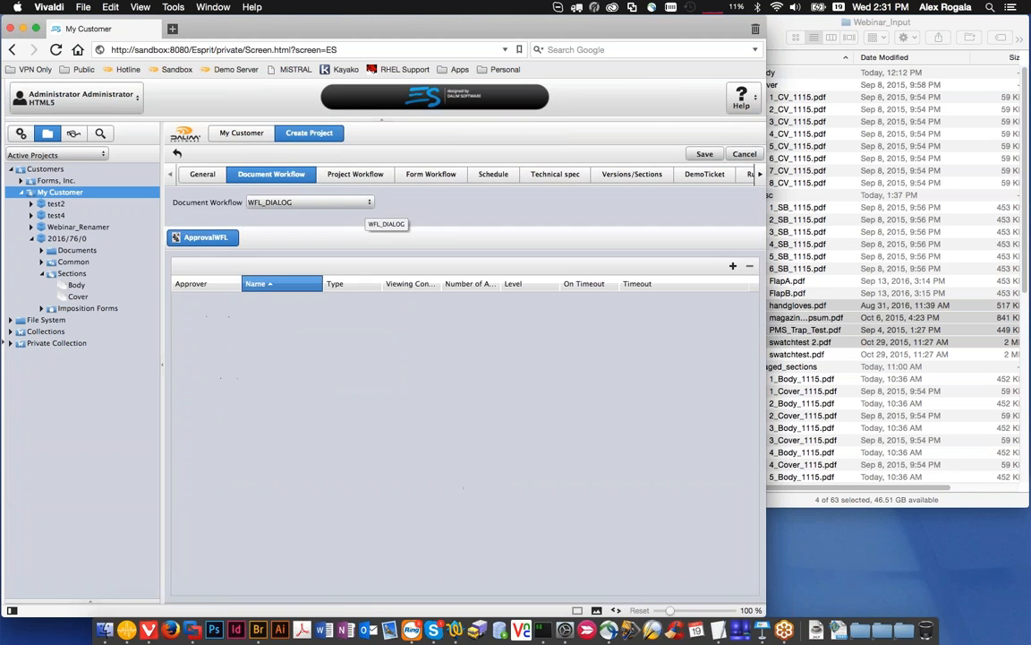
{"action": "left_click", "coordinate": [309, 202]}
{"action": "type", "text": "web"}
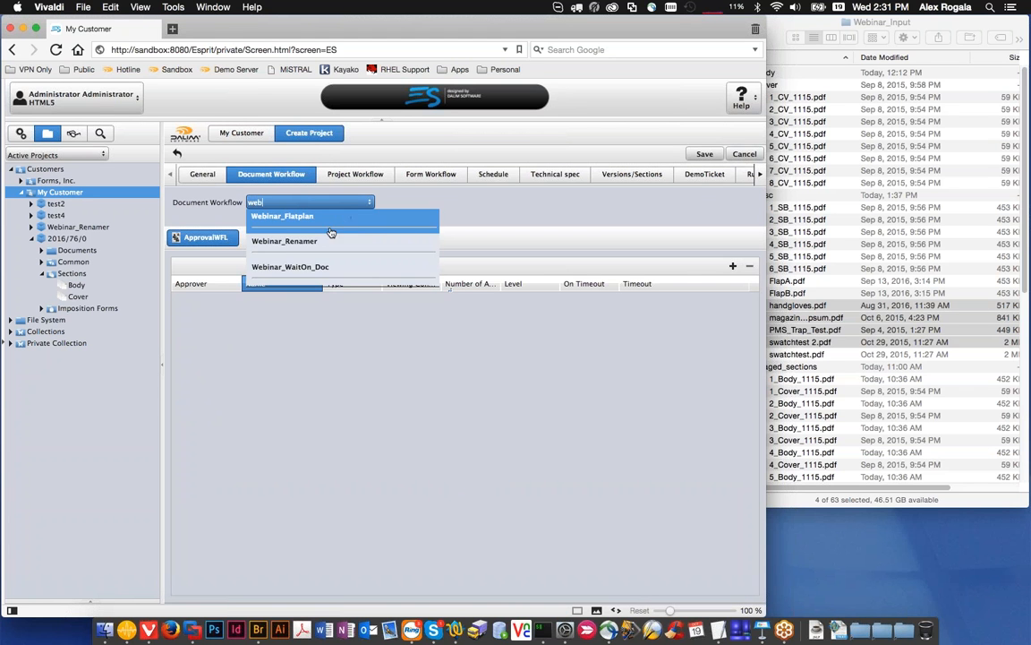
{"action": "left_click", "coordinate": [332, 268]}
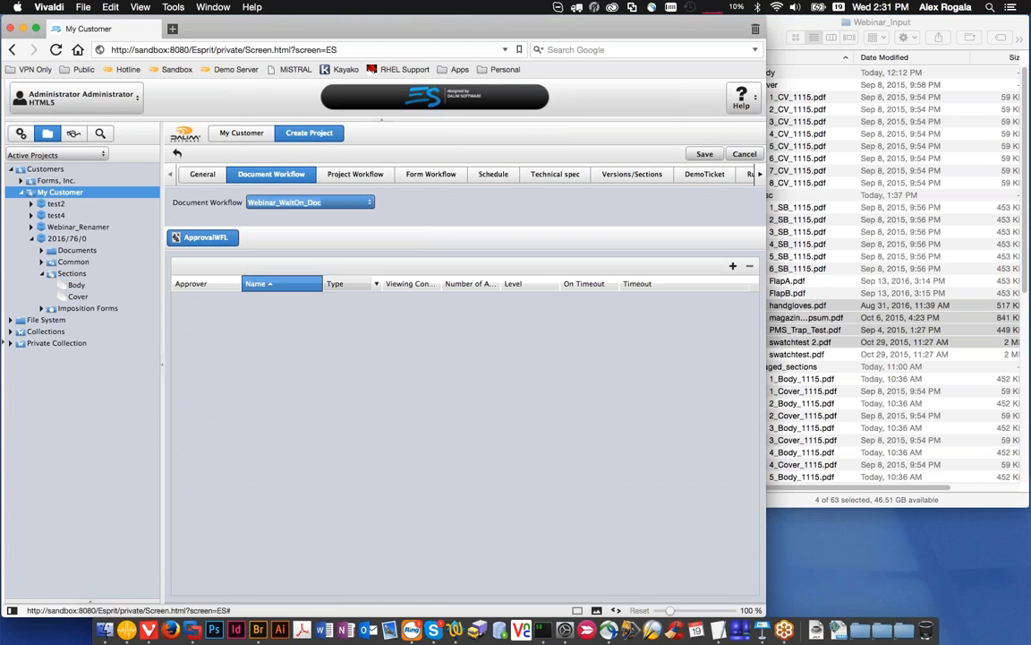
{"action": "left_click", "coordinate": [733, 266]}
{"action": "left_click", "coordinate": [222, 302]}
{"action": "type", "text": "admin"}
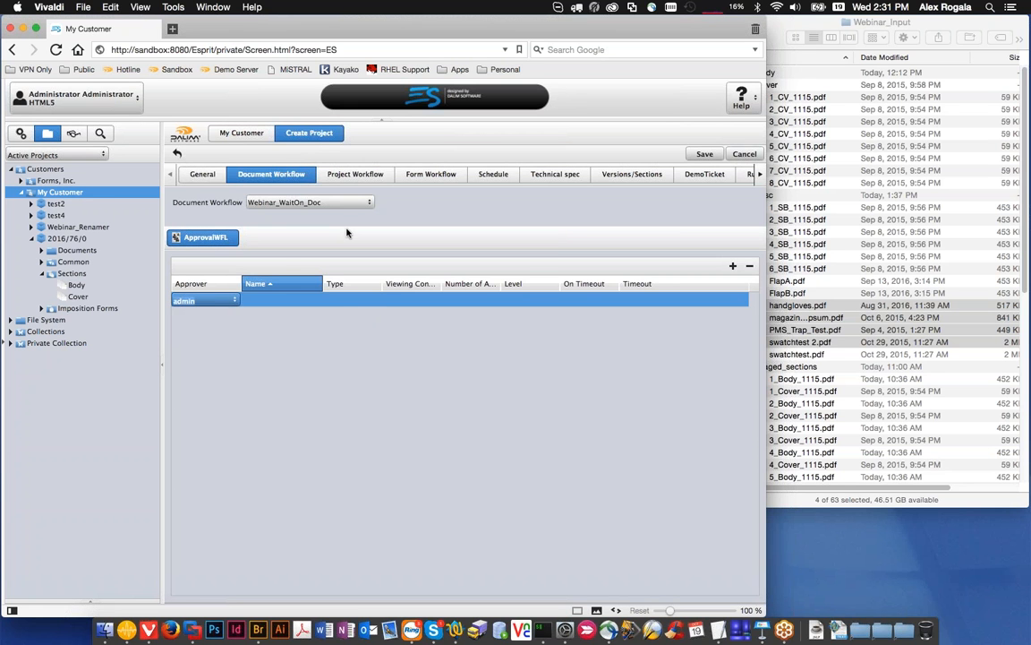
Step: Choose Webinar_WaitOn_Proj as the project workflow and recheck the document workflow's approver
{"action": "left_click", "coordinate": [355, 175]}
{"action": "left_click", "coordinate": [299, 201]}
{"action": "left_click", "coordinate": [295, 219]}
{"action": "left_click", "coordinate": [272, 174]}
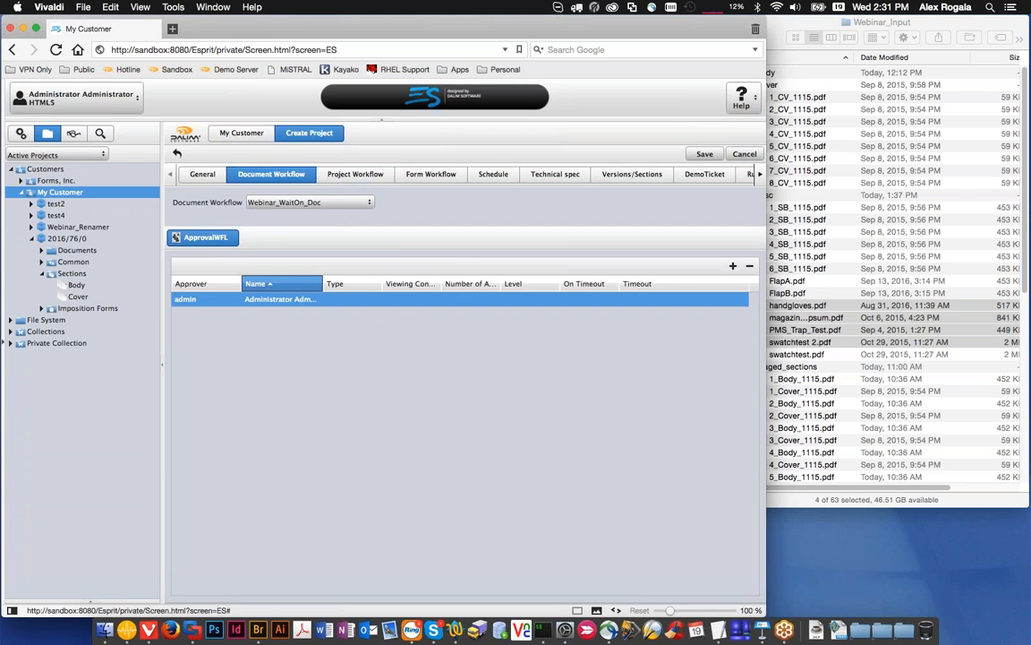
Step: Set the project's page count to 6 and save the new project
{"action": "left_click", "coordinate": [202, 174]}
{"action": "left_click", "coordinate": [291, 412]}
{"action": "type", "text": "6"}
{"action": "left_click", "coordinate": [696, 156]}
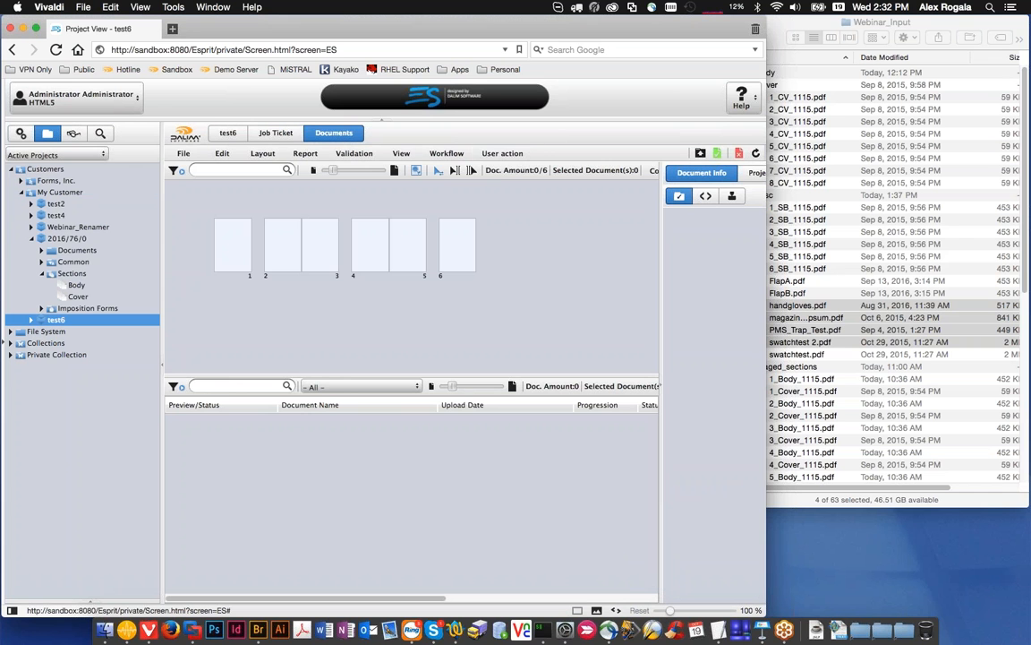
Step: Upload 1_SB_1115.pdf through 6_SB_1115.pdf to test6 and close the upload window
{"action": "left_click", "coordinate": [701, 155]}
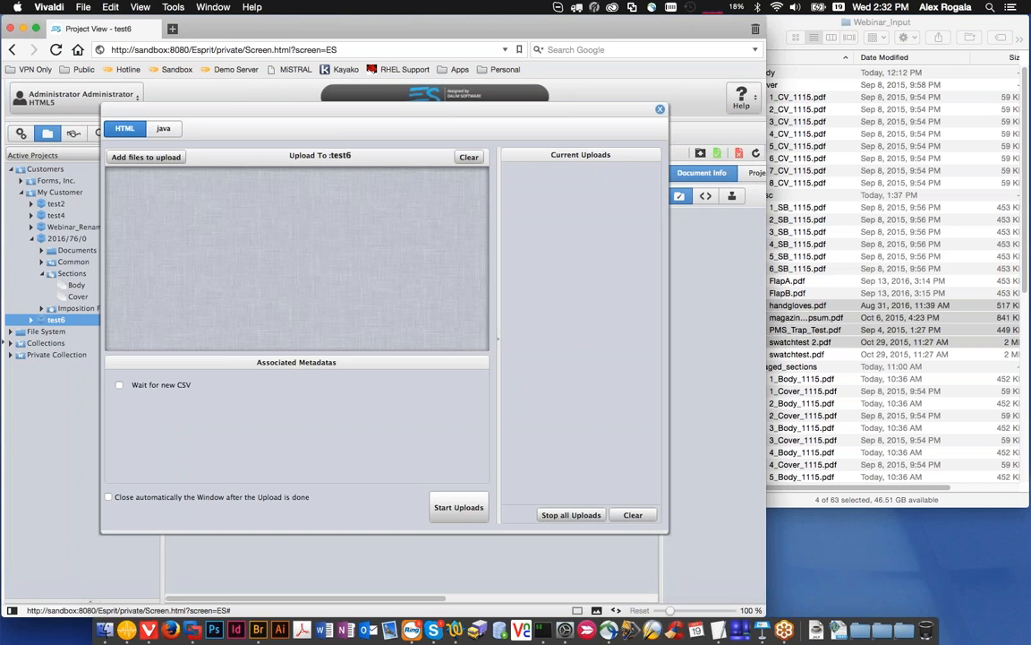
{"action": "left_click", "coordinate": [787, 254]}
{"action": "left_click", "coordinate": [788, 208]}
{"action": "left_click", "coordinate": [788, 268], "text": "shift"}
{"action": "left_click_drag", "start_coordinate": [788, 267], "coordinate": [407, 251]}
{"action": "left_click", "coordinate": [442, 507]}
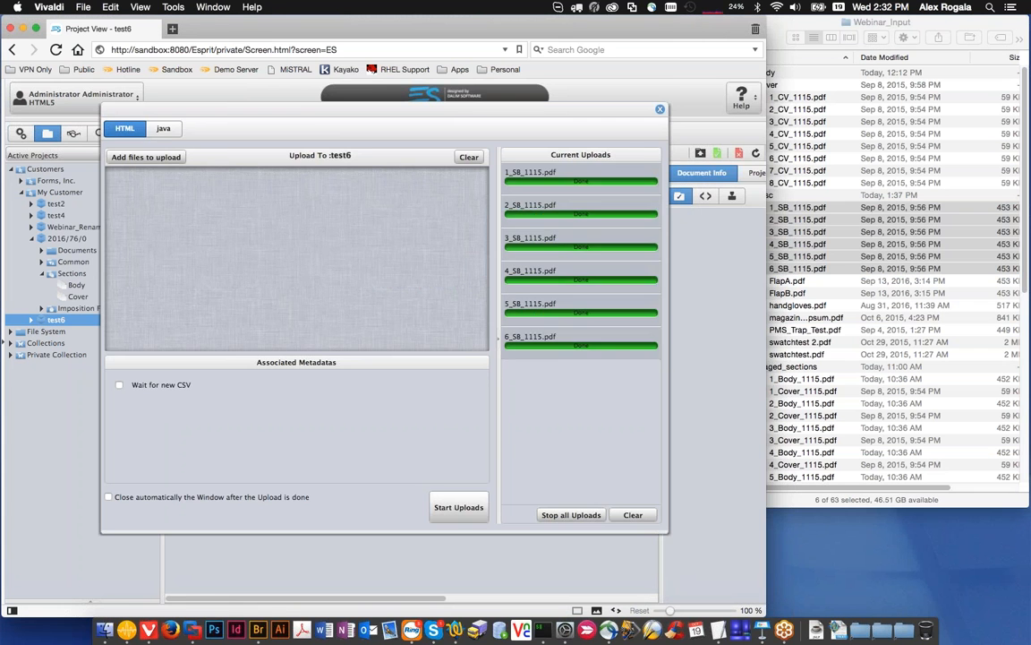
{"action": "left_click", "coordinate": [660, 108]}
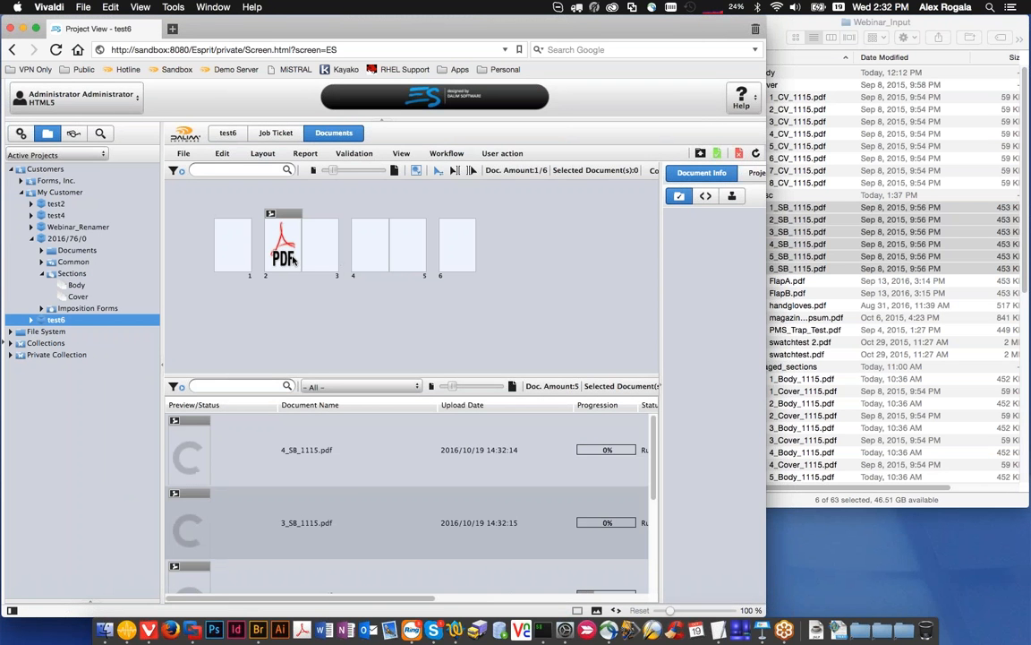
Step: Open the workflow of 2_SB_1115.pdf and inspect the event parameter of its SendEvent step
{"action": "left_click", "coordinate": [291, 259]}
{"action": "double_click", "coordinate": [291, 259]}
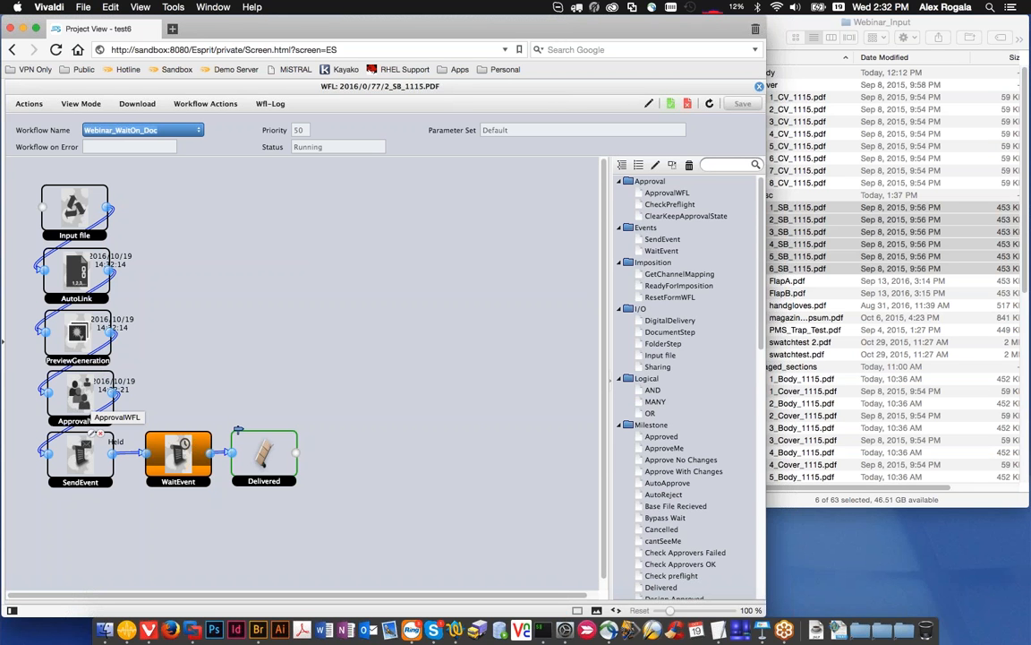
{"action": "double_click", "coordinate": [85, 455]}
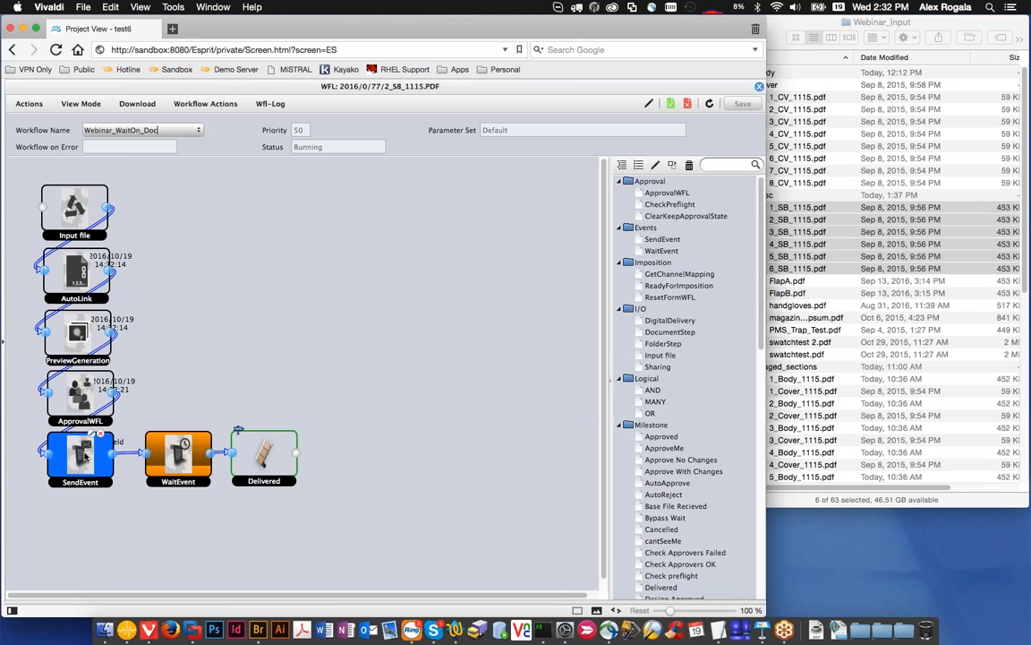
{"action": "left_click", "coordinate": [166, 289]}
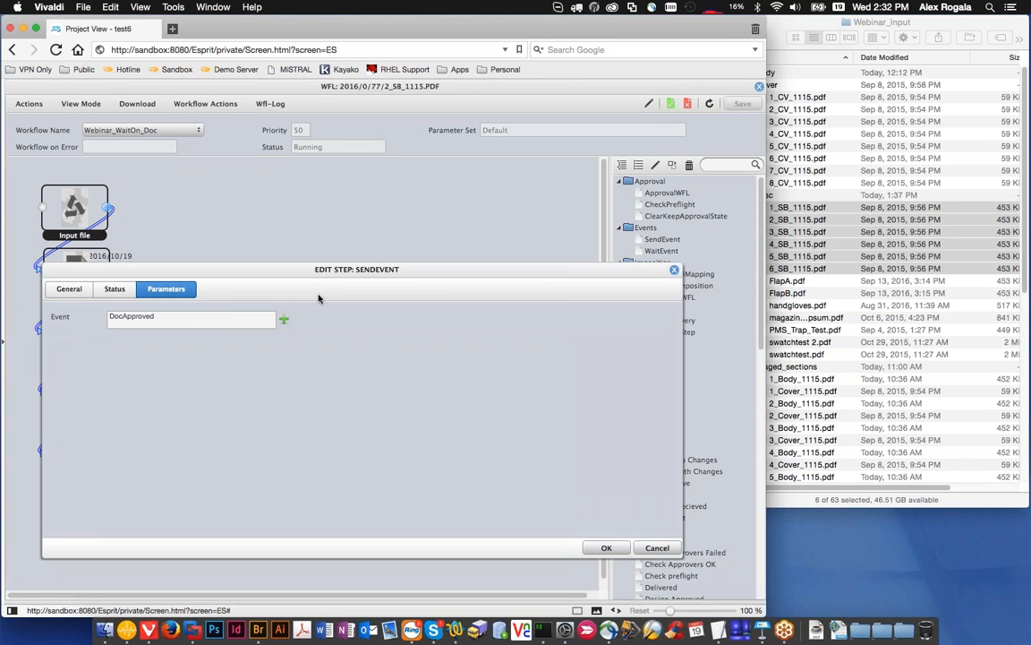
{"action": "left_click", "coordinate": [674, 269]}
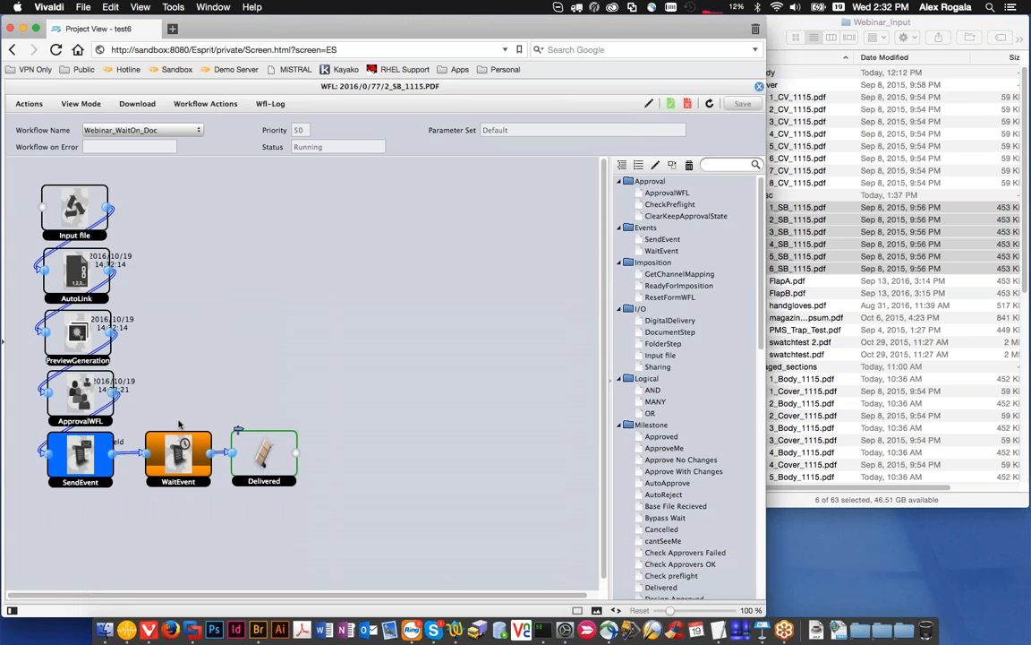
Step: Inspect the parameters of the document workflow's WaitEvent step, then close the workflow window
{"action": "mouse_move", "coordinate": [184, 445]}
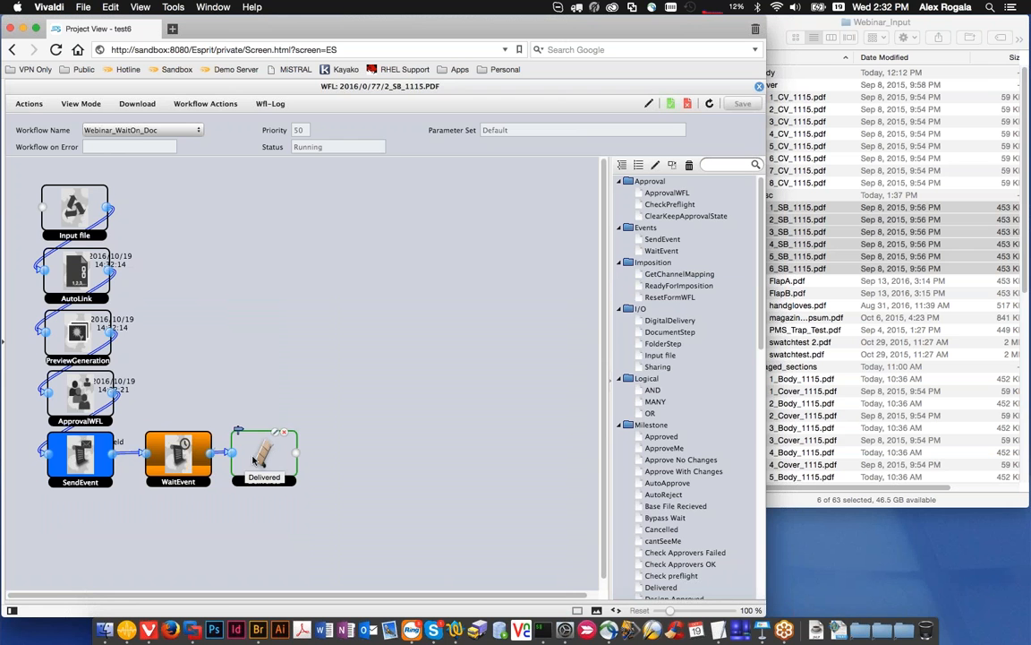
{"action": "double_click", "coordinate": [179, 452]}
{"action": "left_click", "coordinate": [179, 291]}
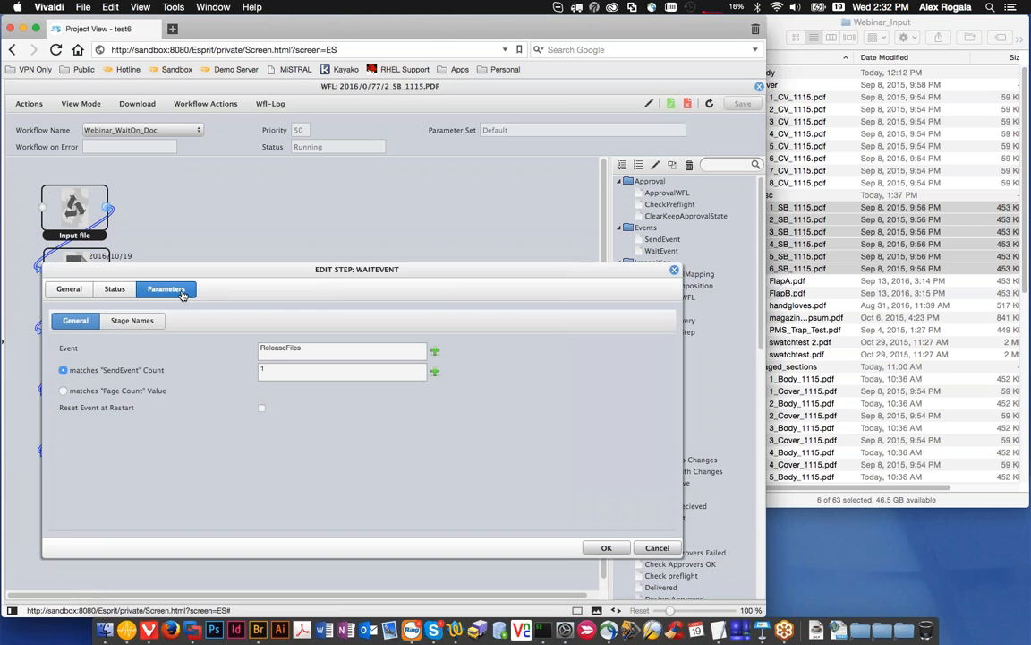
{"action": "left_click", "coordinate": [674, 270]}
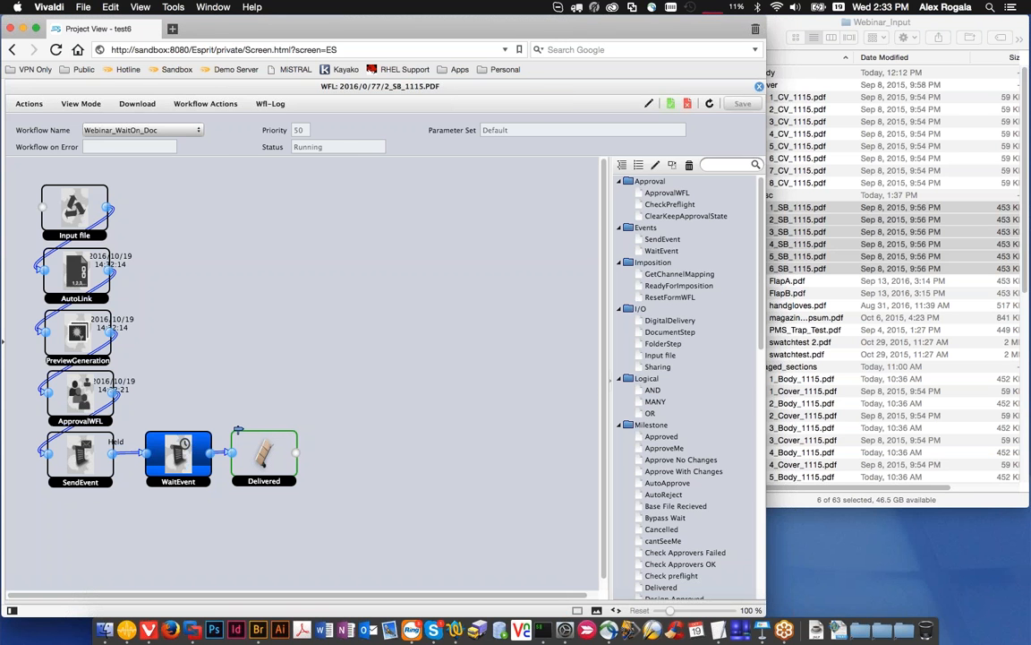
{"action": "left_click", "coordinate": [759, 87]}
Step: Open the project's workflow and inspect its WaitEvent step's event name and page-count matching option
{"action": "left_click", "coordinate": [446, 153]}
{"action": "mouse_move", "coordinate": [484, 169]}
{"action": "left_click", "coordinate": [588, 169]}
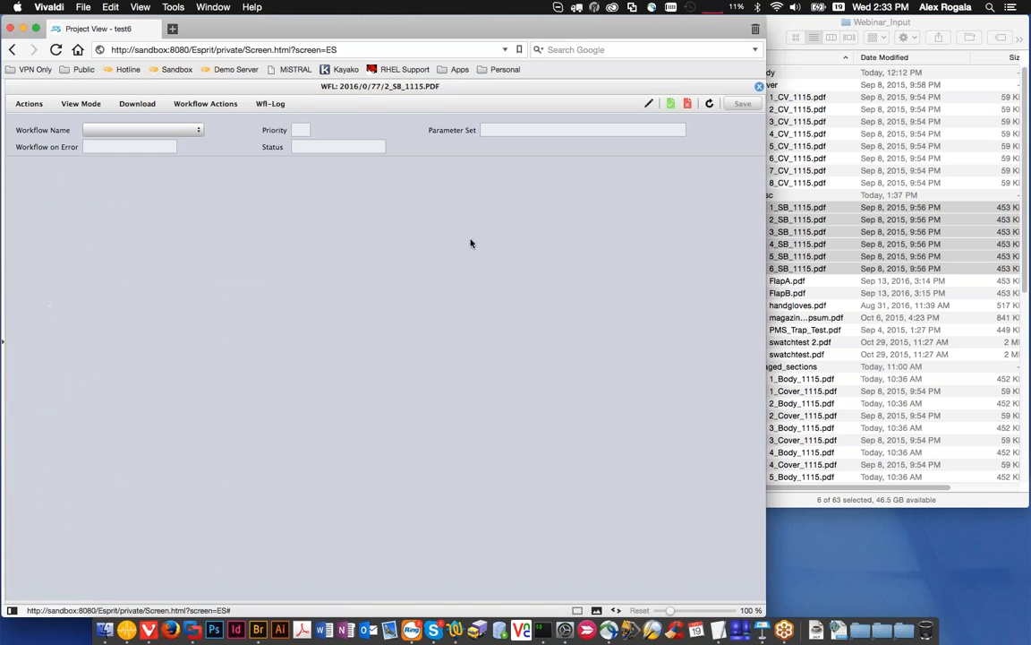
{"action": "double_click", "coordinate": [135, 257]}
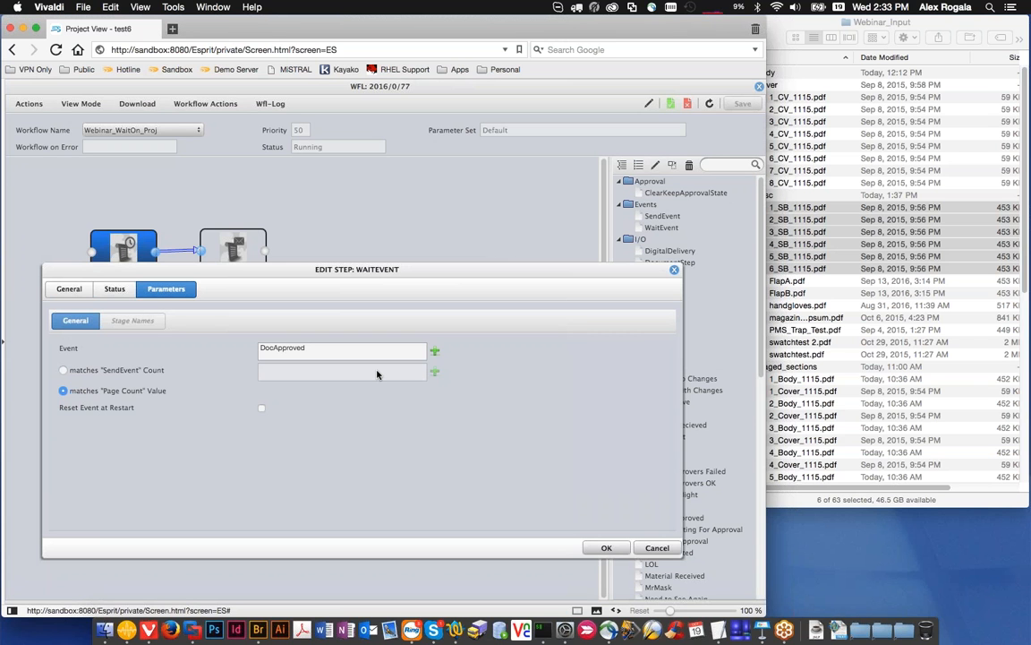
{"action": "left_click", "coordinate": [673, 270]}
Step: Inspect the event parameter of the project workflow's SendEvent step and close the workflow window
{"action": "double_click", "coordinate": [233, 255]}
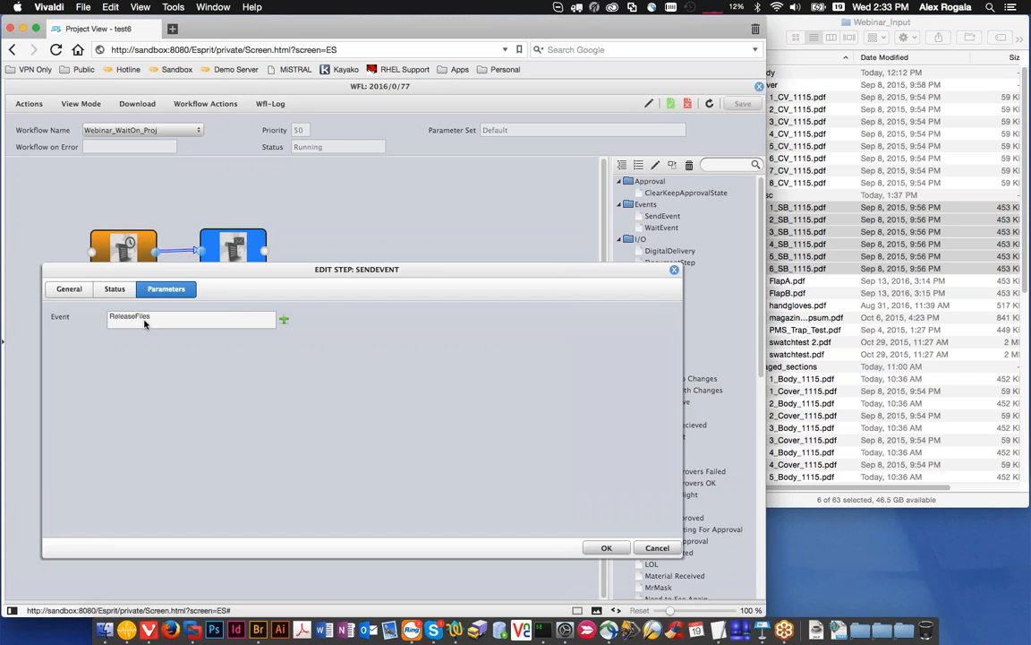
{"action": "left_click", "coordinate": [674, 269]}
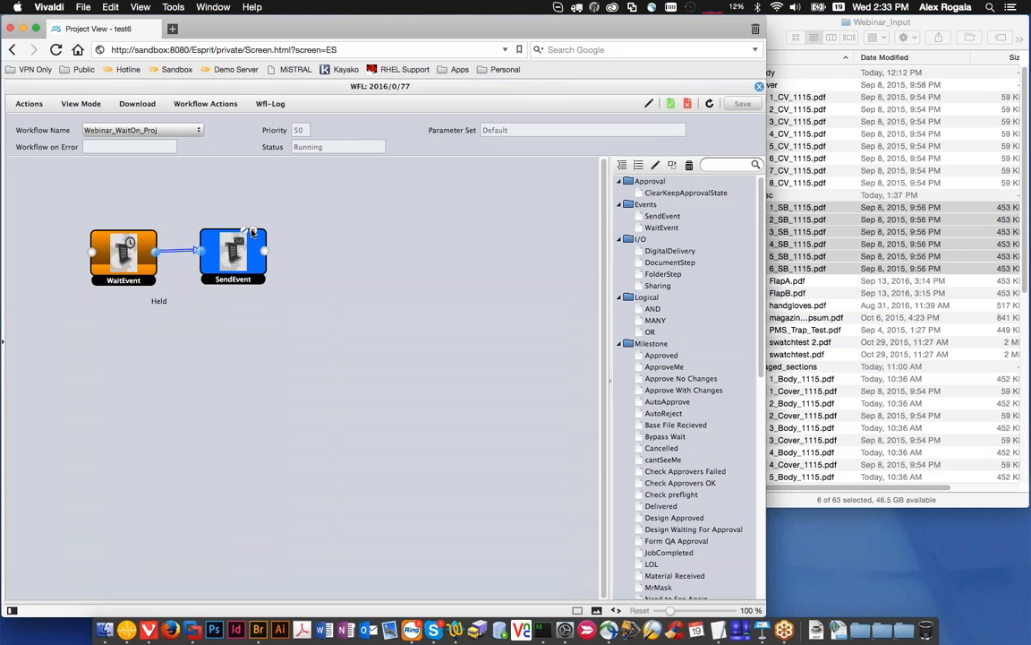
{"action": "left_click", "coordinate": [759, 86]}
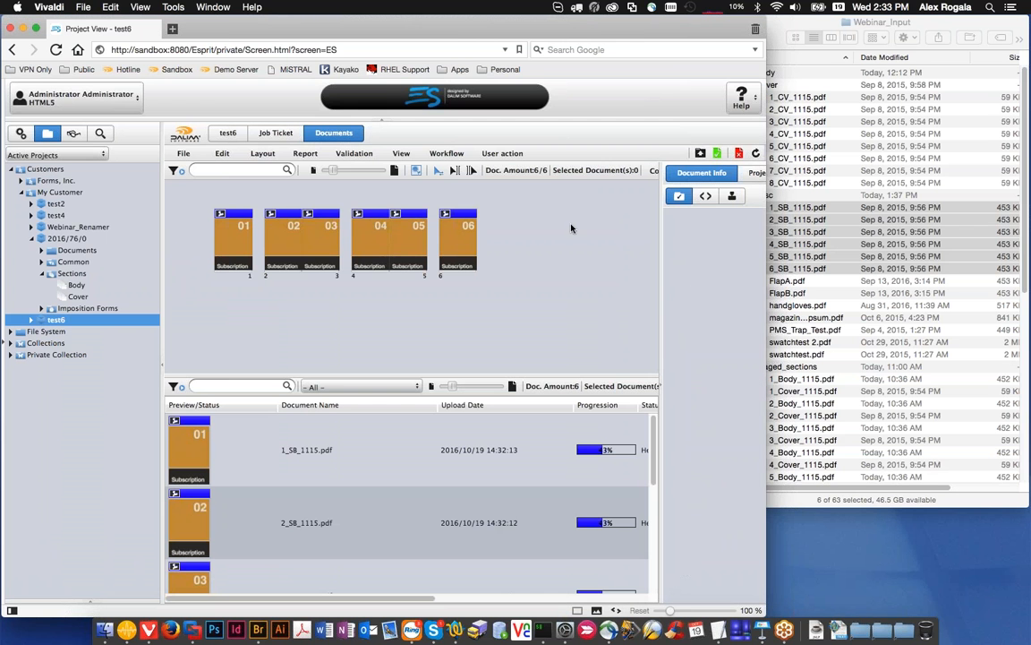
Step: Select the documents on pages 1 to 5 of test6, approve them together, and refresh the document view
{"action": "left_click_drag", "start_coordinate": [197, 183], "coordinate": [421, 249]}
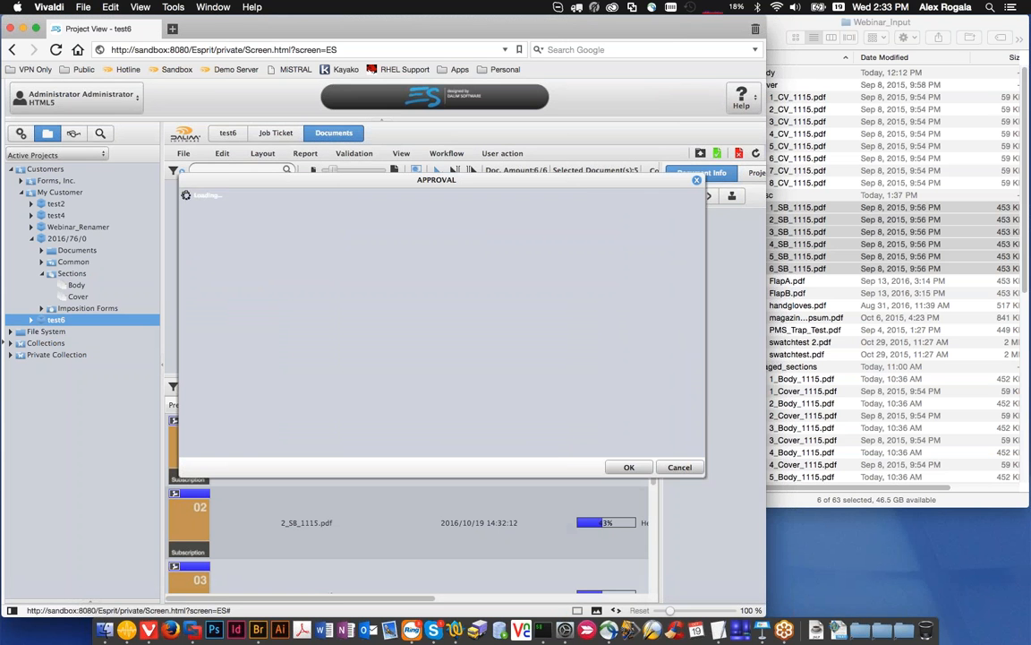
{"action": "left_click", "coordinate": [624, 594]}
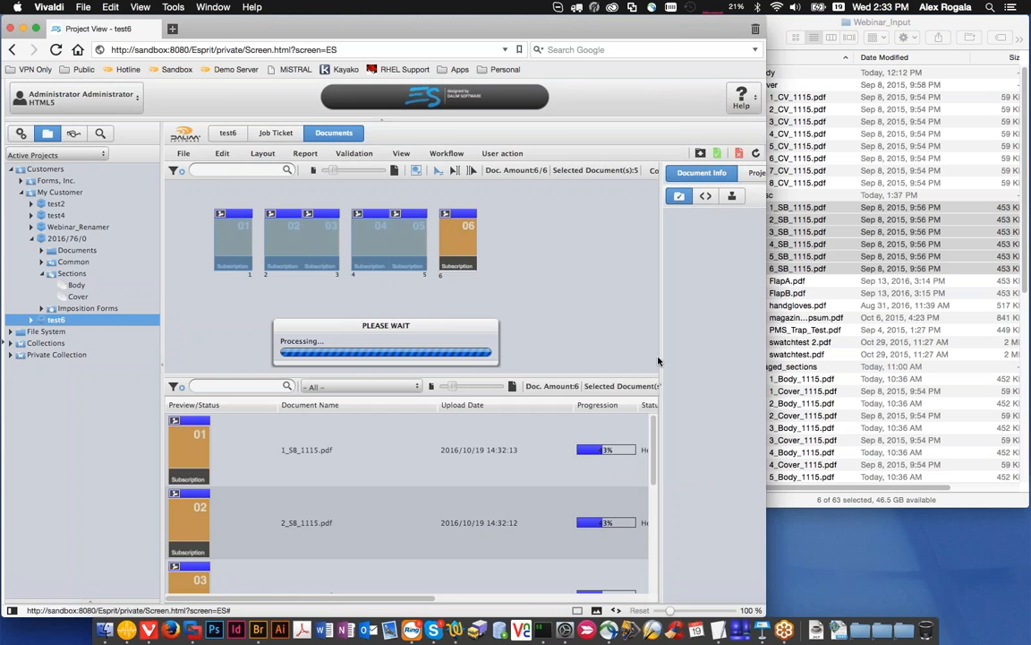
{"action": "left_click", "coordinate": [755, 154]}
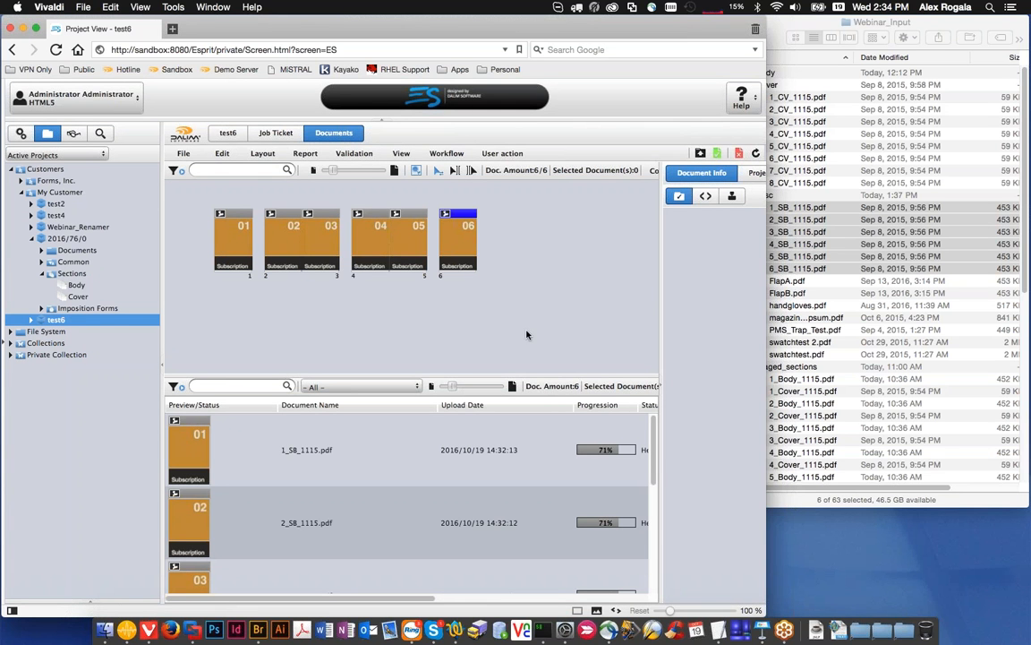
Step: Check the progression of the approved documents, then view the workflow of 5_SB_1115.pdf and close it
{"action": "left_click", "coordinate": [611, 483]}
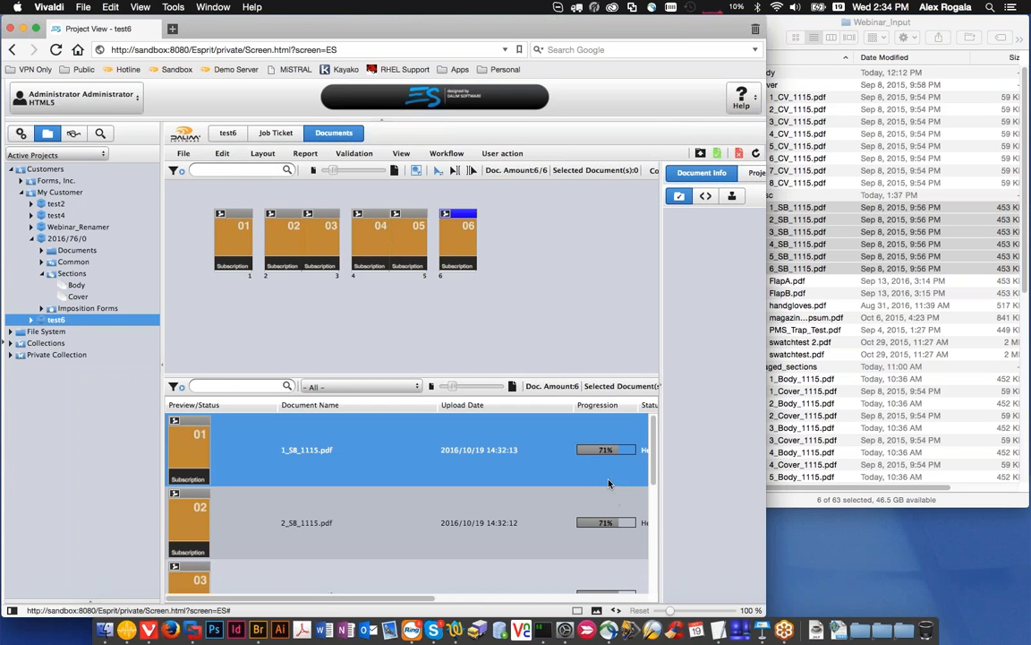
{"action": "scroll", "coordinate": [600, 493], "scroll_direction": "down", "scroll_amount": 5}
{"action": "scroll", "coordinate": [578, 499], "scroll_direction": "down", "scroll_amount": 1}
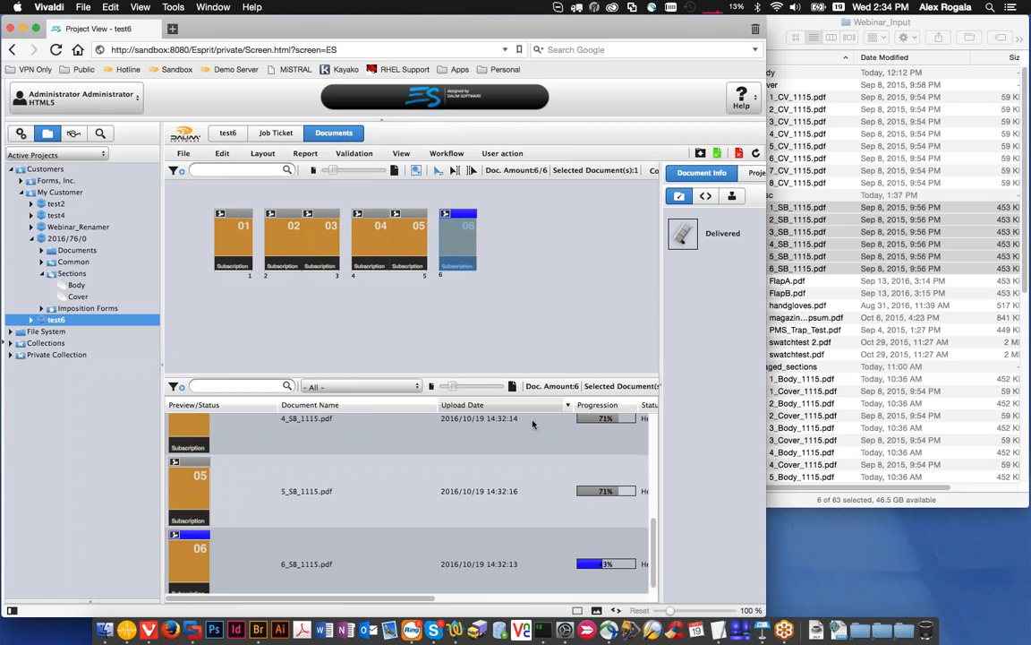
{"action": "left_click", "coordinate": [605, 484]}
{"action": "left_click", "coordinate": [605, 484]}
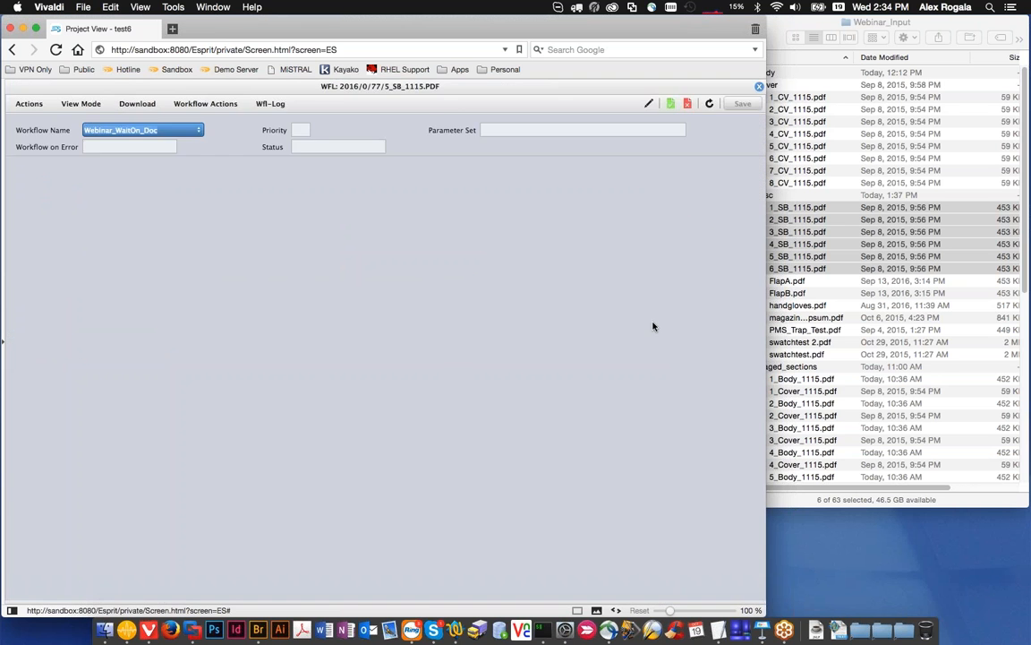
{"action": "left_click", "coordinate": [758, 87]}
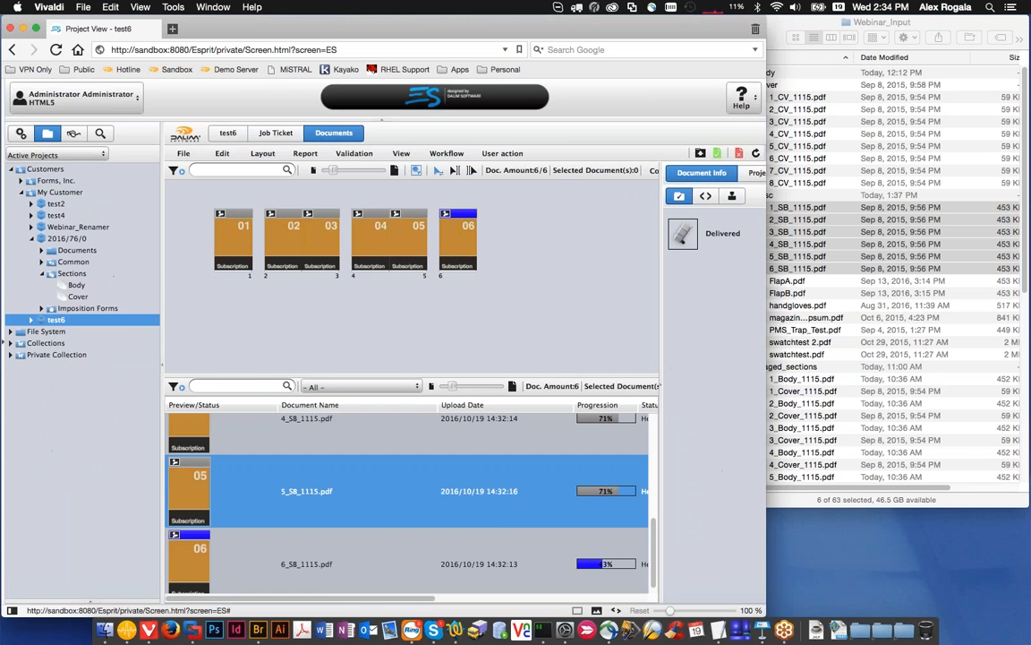
Step: Approve the remaining document on page 6, 6_SB_1115.pdf, and review the document list from its beginning
{"action": "left_click", "coordinate": [516, 522]}
{"action": "left_click", "coordinate": [459, 242]}
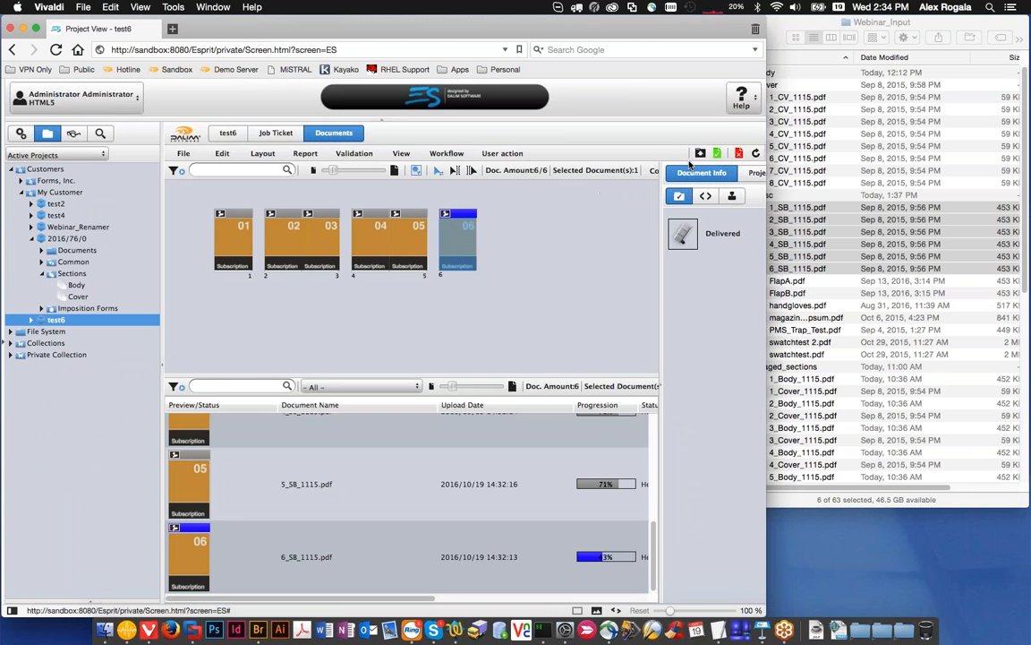
{"action": "left_click", "coordinate": [717, 153]}
{"action": "left_click", "coordinate": [629, 466]}
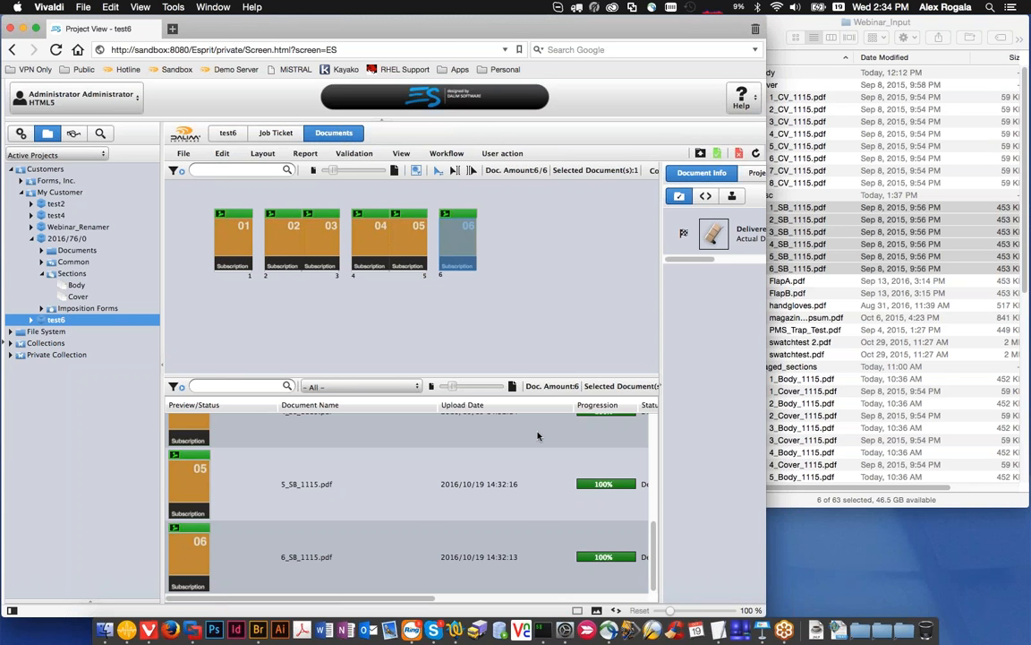
{"action": "scroll", "coordinate": [529, 466], "scroll_direction": "up", "scroll_amount": 5}
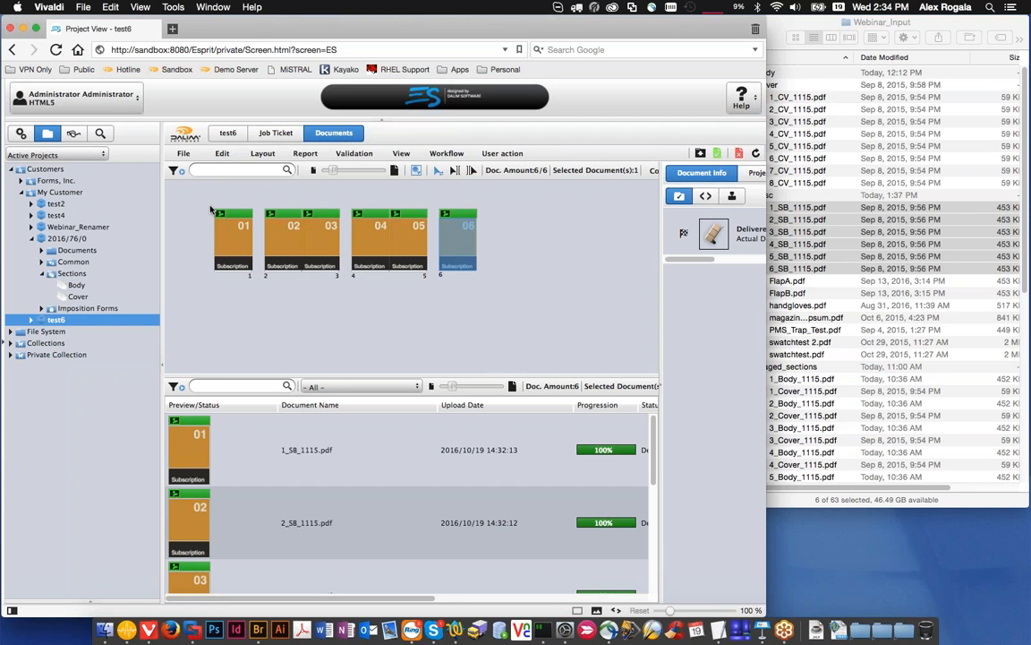
Step: Expand the test6 project, then view the Body section and the imposition forms of project 2016/76/0
{"action": "left_click", "coordinate": [32, 321]}
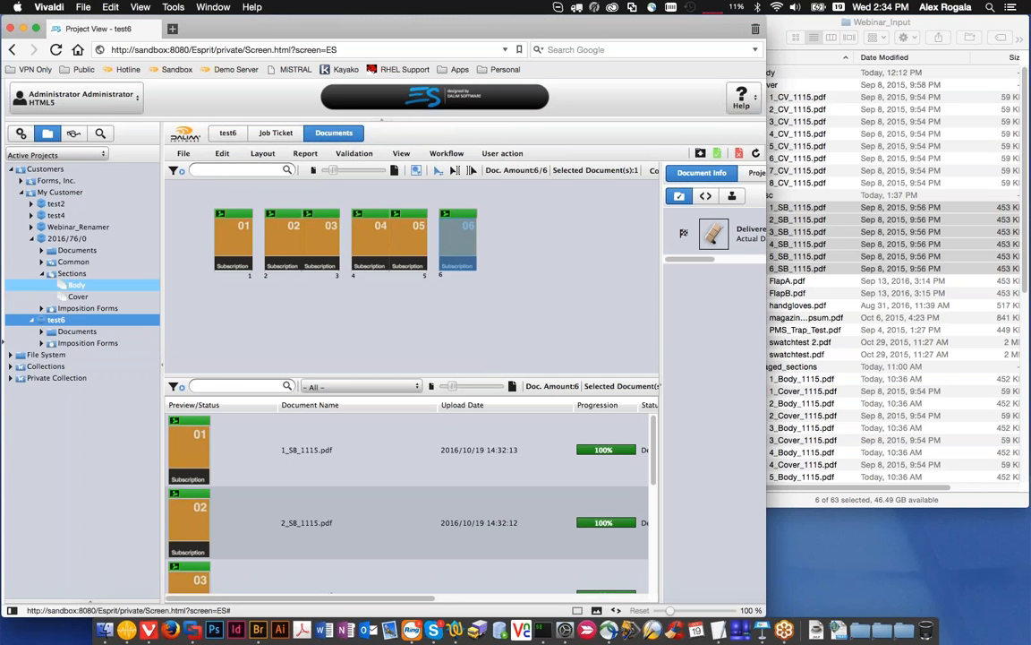
{"action": "right_click", "coordinate": [73, 286]}
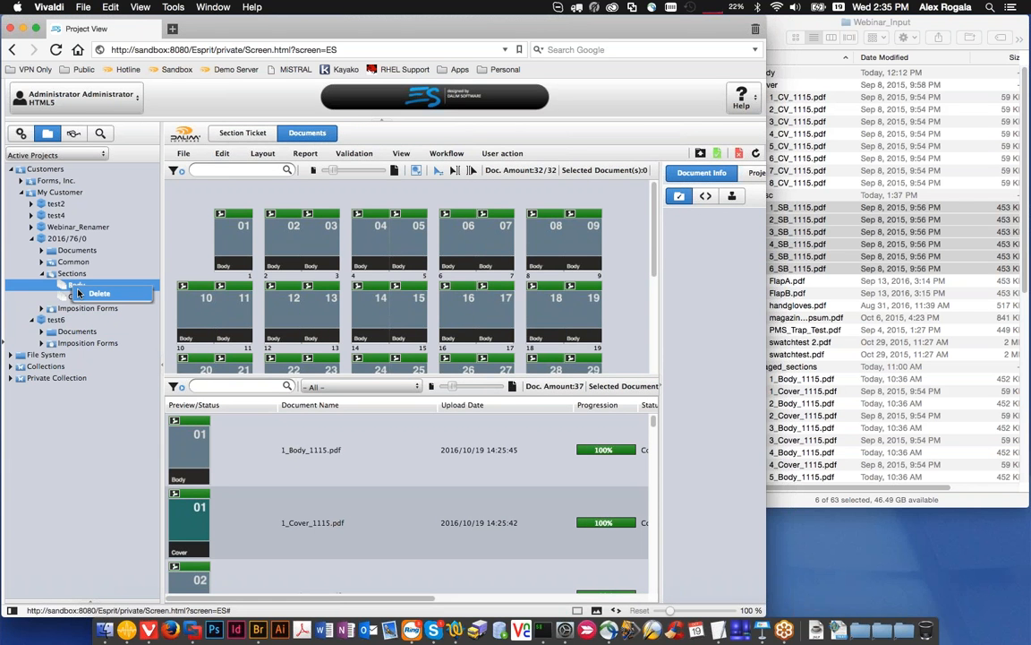
{"action": "left_click", "coordinate": [78, 297]}
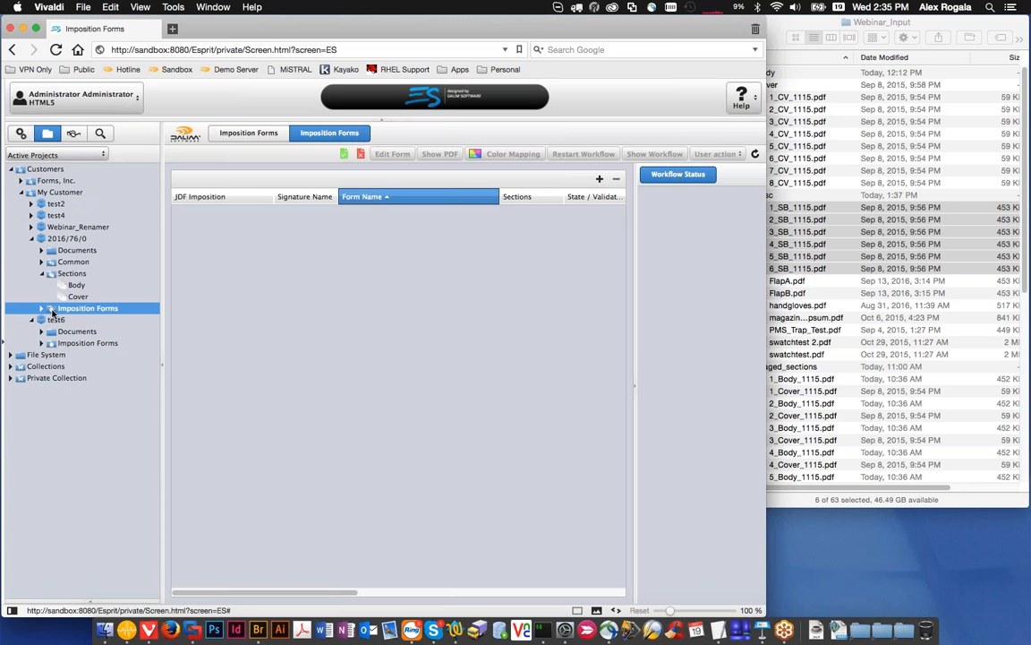
{"action": "left_click", "coordinate": [21, 132]}
{"action": "left_click", "coordinate": [48, 133]}
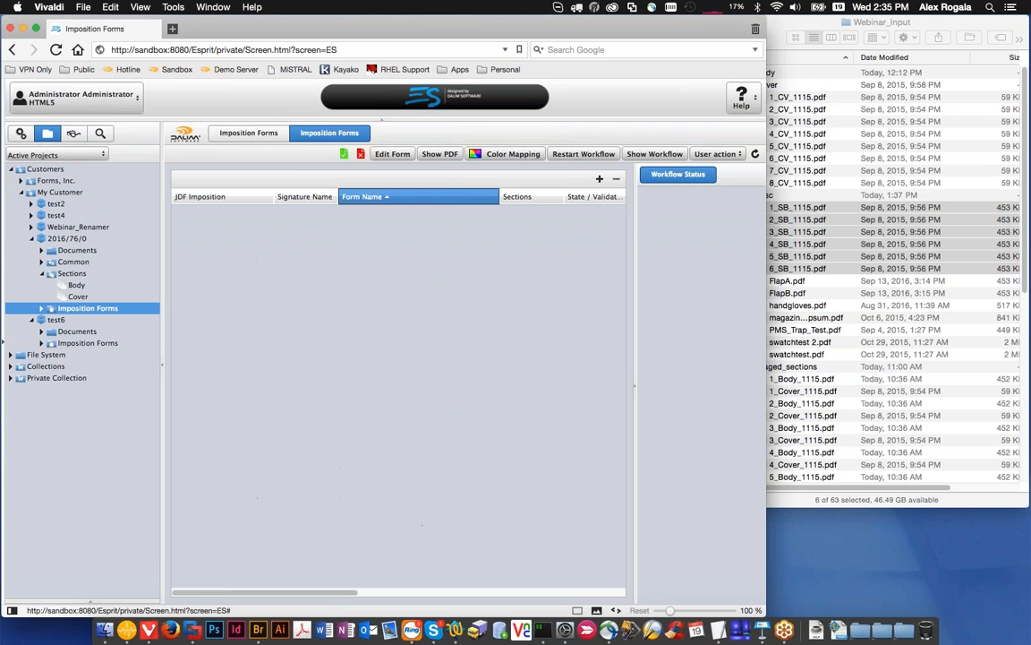
Step: Create and save a project named ForWebinar2 under the customer Forms, Inc
{"action": "left_click", "coordinate": [22, 193]}
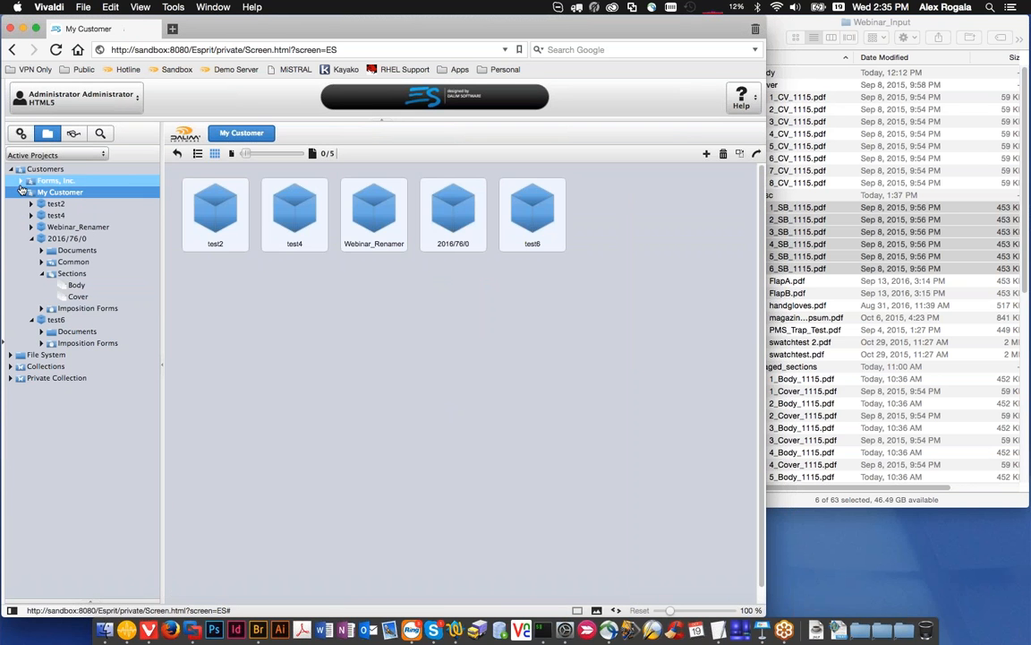
{"action": "left_click", "coordinate": [21, 179]}
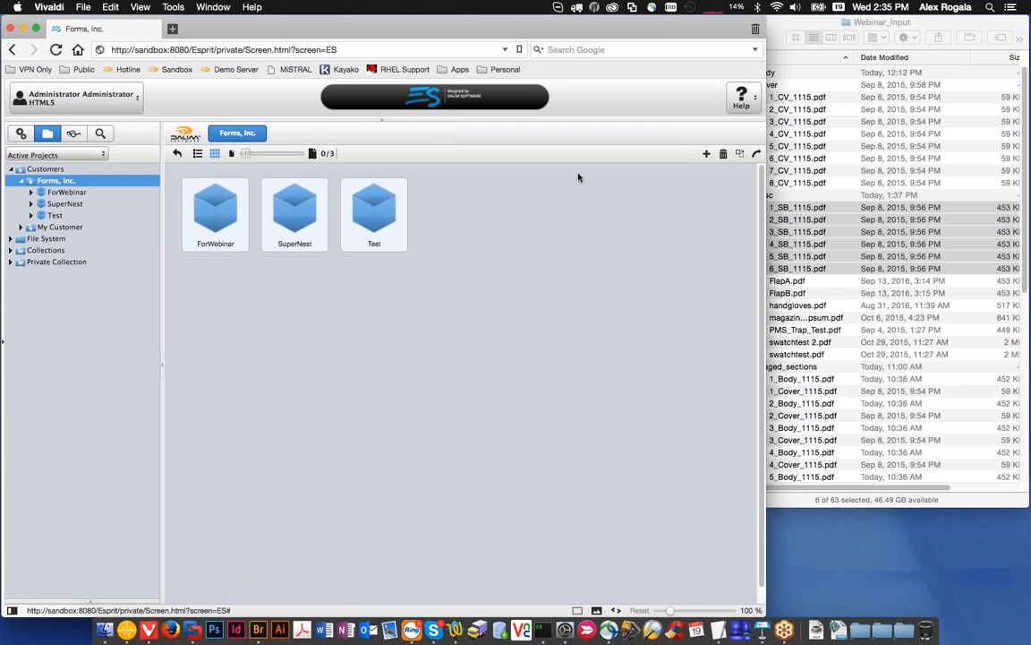
{"action": "left_click", "coordinate": [706, 154]}
{"action": "left_click", "coordinate": [343, 203]}
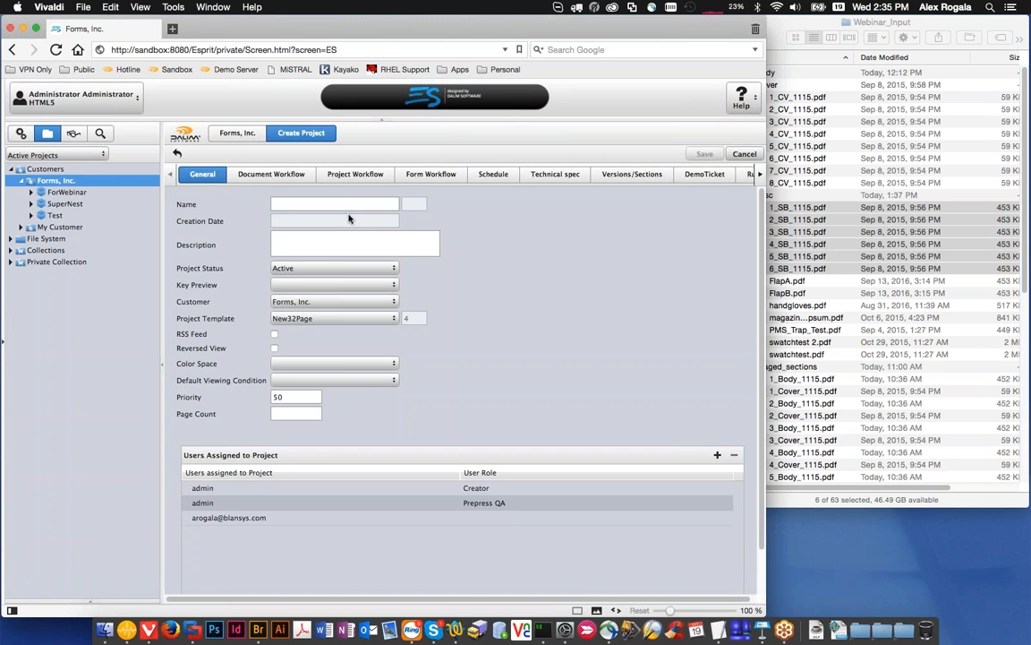
{"action": "type", "text": "ForWebinar2"}
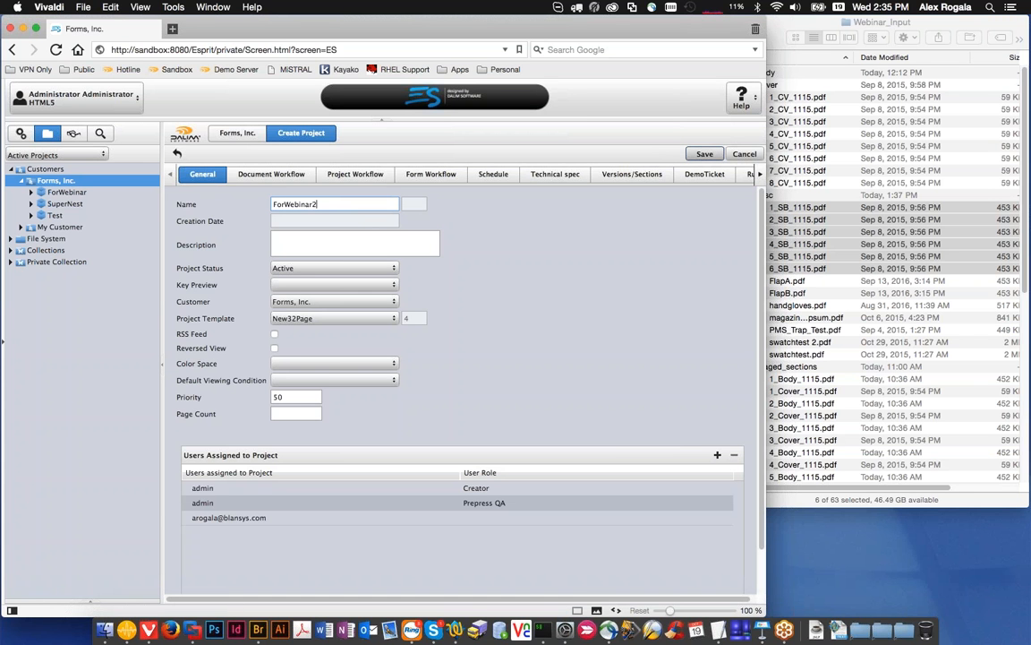
{"action": "left_click", "coordinate": [704, 155]}
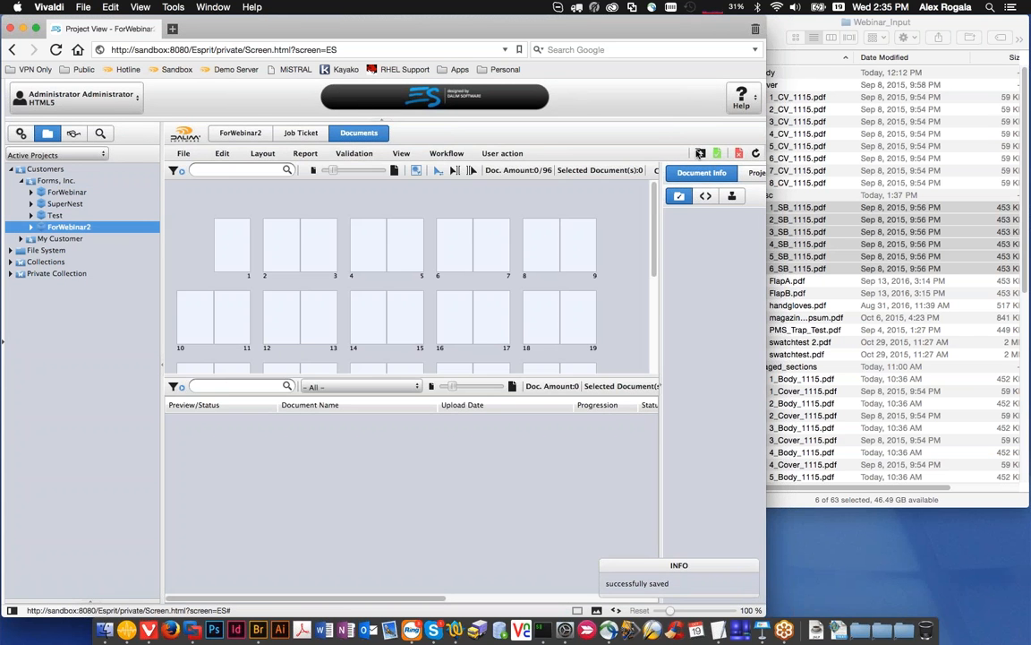
Step: Upload all PDFs from the Staged_versions folder, 1_CN_1115.pdf through 32_NS_1115.pdf, to ForWebinar2 and close the upload window
{"action": "left_click", "coordinate": [700, 153]}
{"action": "left_click", "coordinate": [828, 195]}
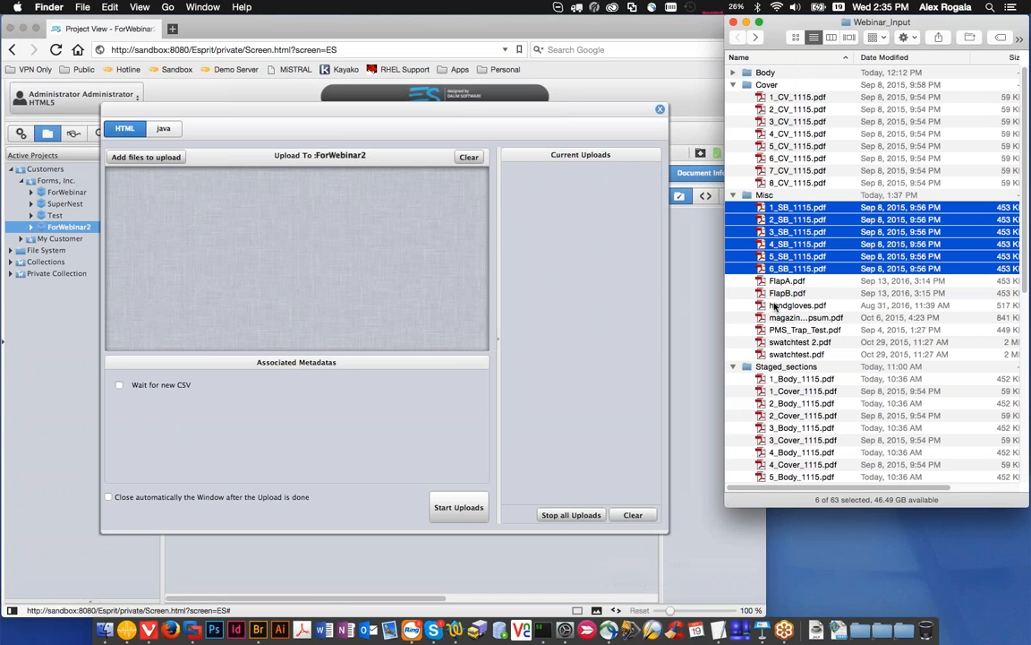
{"action": "scroll", "coordinate": [743, 354], "scroll_direction": "down", "scroll_amount": 3}
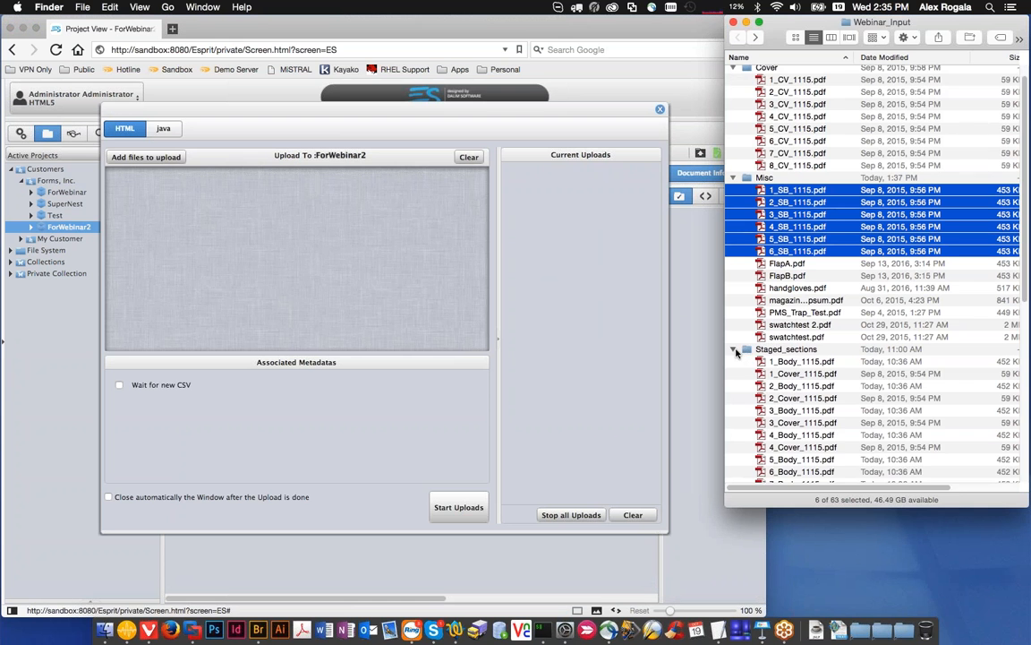
{"action": "left_click", "coordinate": [733, 340]}
{"action": "left_click", "coordinate": [731, 379]}
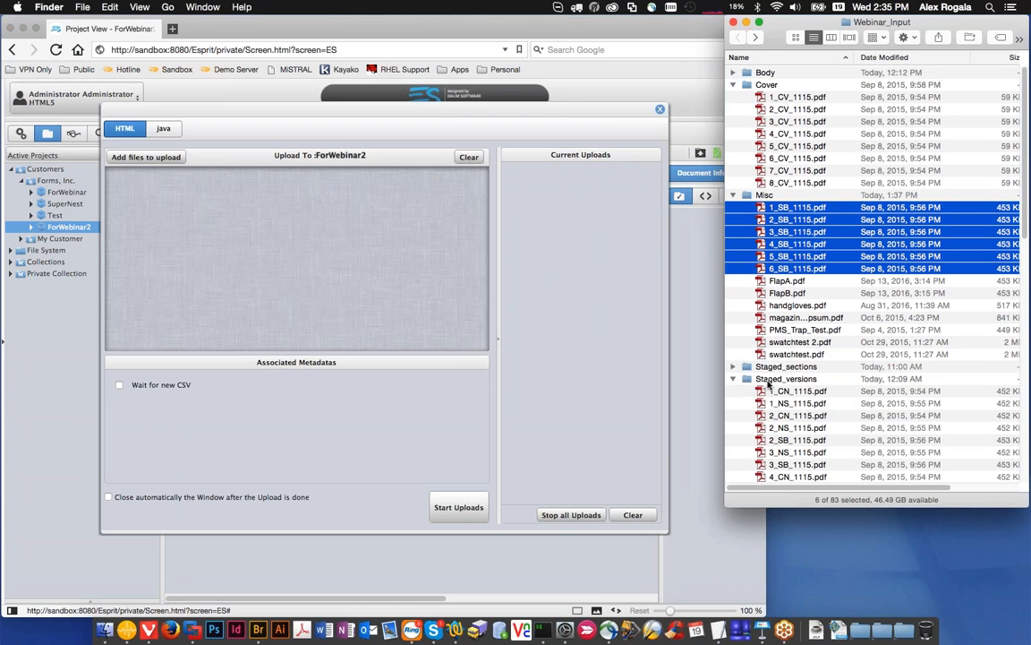
{"action": "left_click", "coordinate": [772, 394]}
{"action": "scroll", "coordinate": [775, 402], "scroll_direction": "down", "scroll_amount": 12}
{"action": "left_click", "coordinate": [779, 476], "text": "shift"}
{"action": "left_click_drag", "start_coordinate": [851, 345], "coordinate": [331, 277]}
{"action": "left_click", "coordinate": [474, 519]}
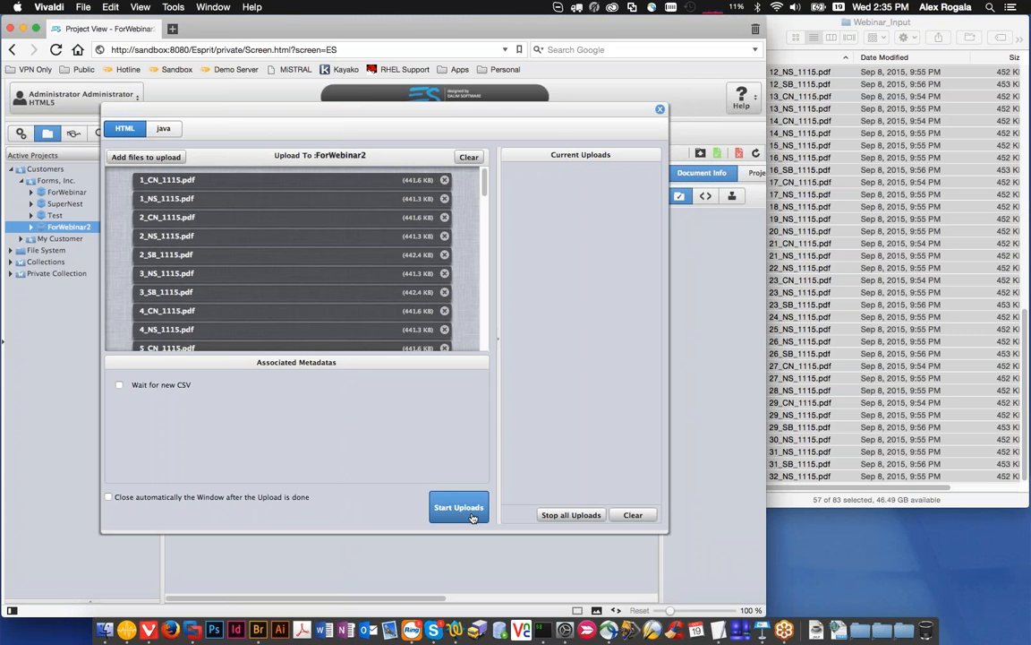
{"action": "left_click", "coordinate": [660, 109]}
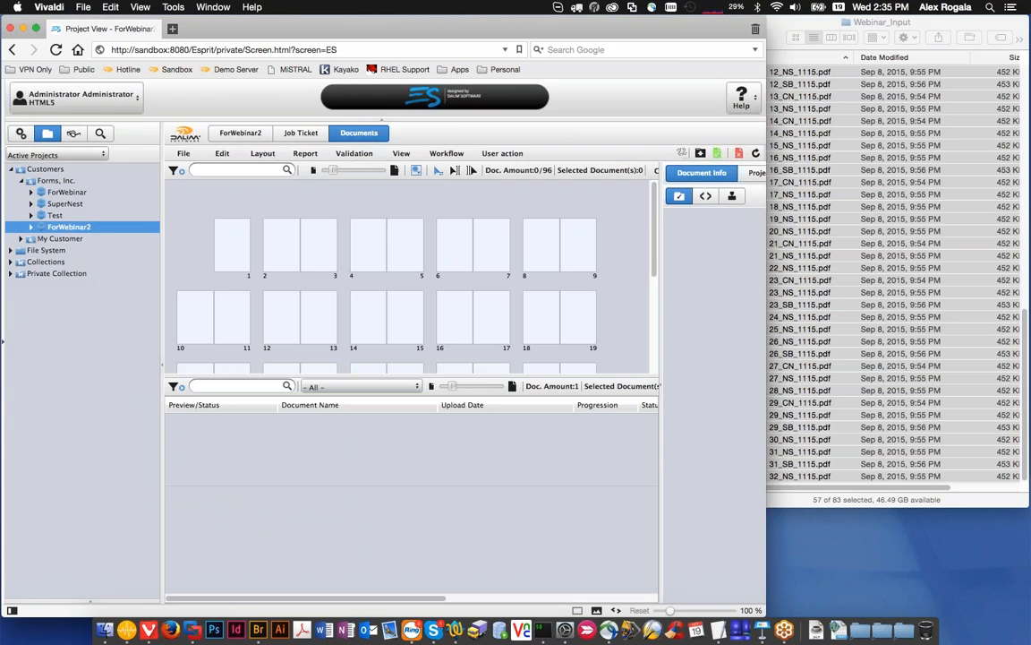
Step: Open the ForWebinar2 job ticket and review its Newsstand, Subscription and Canada versions
{"action": "left_click", "coordinate": [301, 133]}
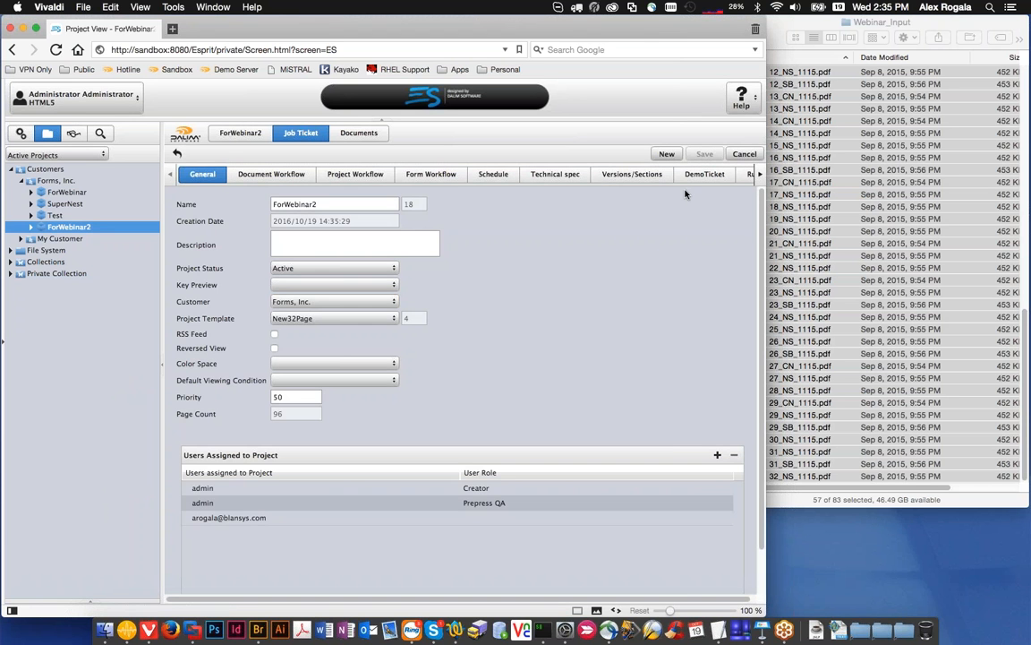
{"action": "left_click", "coordinate": [661, 176]}
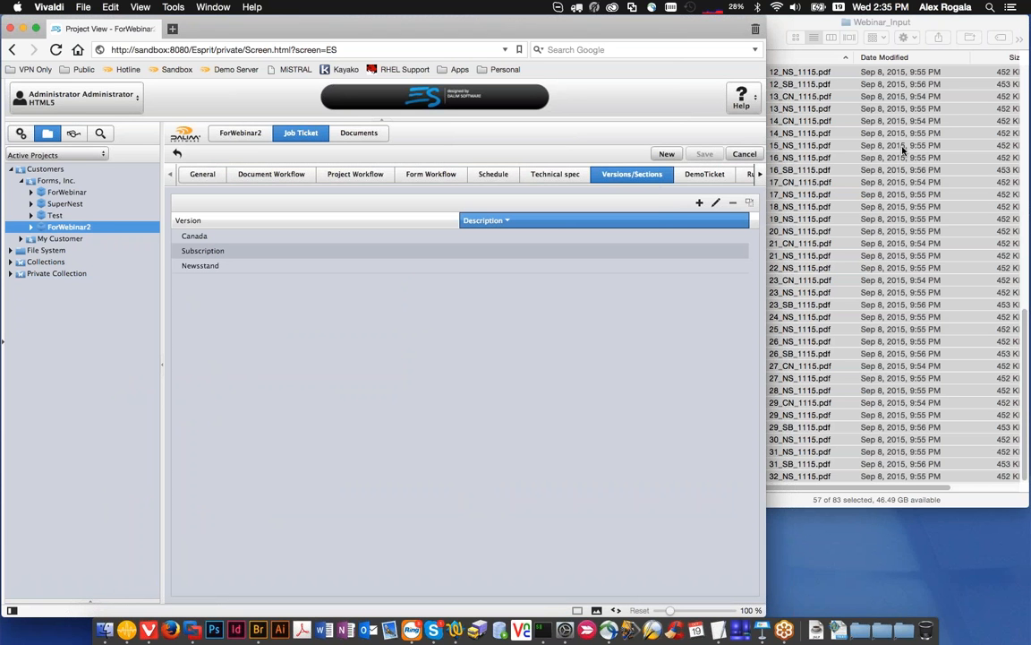
{"action": "left_click", "coordinate": [435, 251]}
{"action": "left_click", "coordinate": [208, 270]}
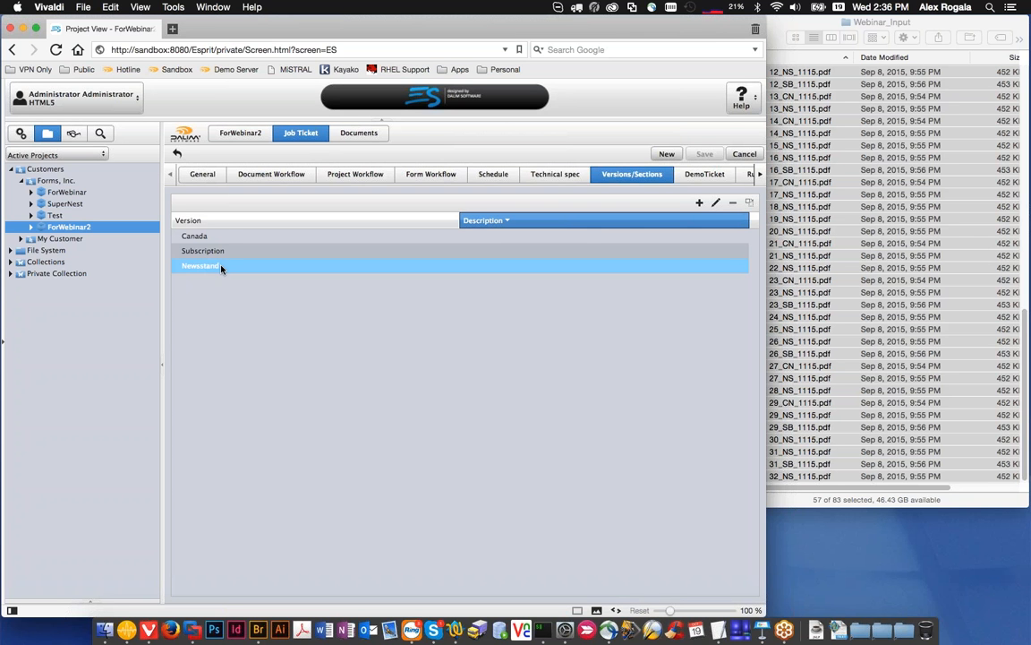
{"action": "left_click", "coordinate": [216, 250]}
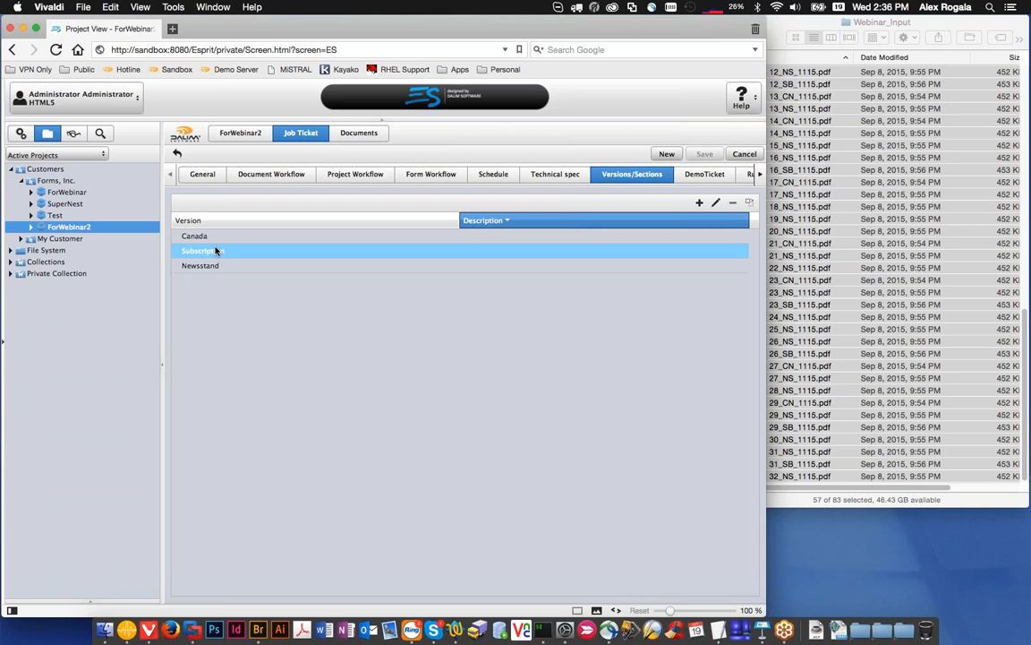
{"action": "left_click", "coordinate": [217, 236]}
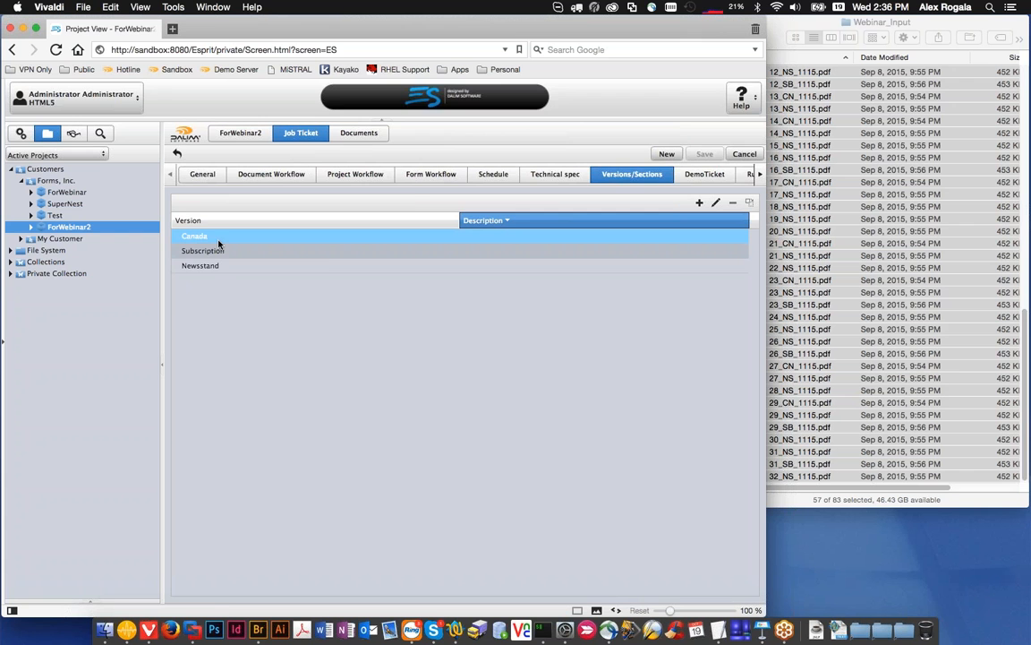
Step: Open the Canada version, inspect its linked section's page count and folio ranges, and close it without changes
{"action": "double_click", "coordinate": [217, 243]}
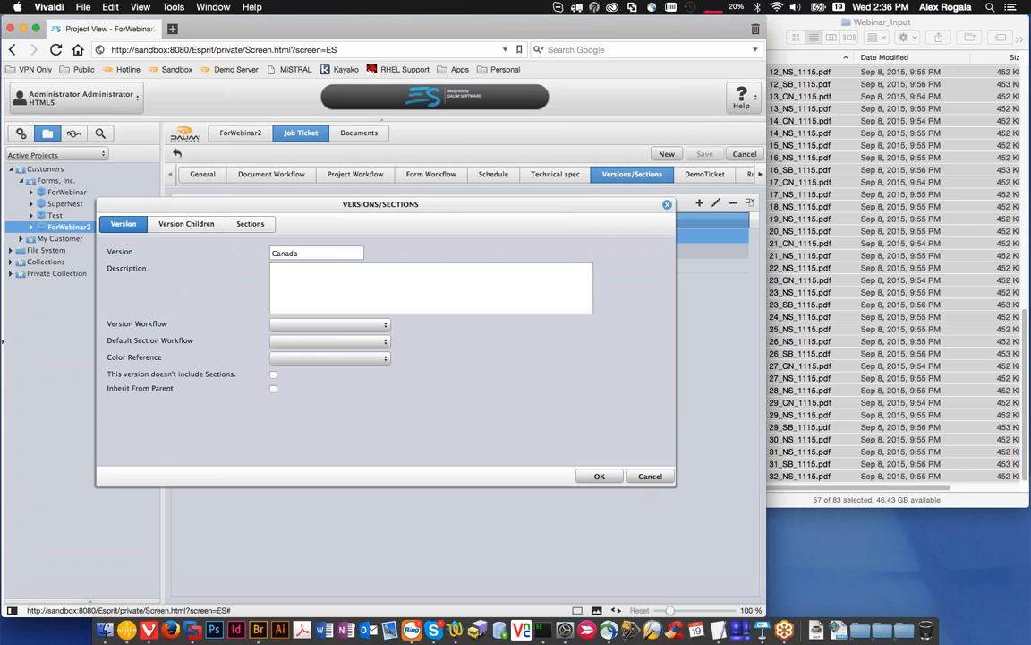
{"action": "left_click", "coordinate": [221, 227]}
{"action": "left_click", "coordinate": [250, 224]}
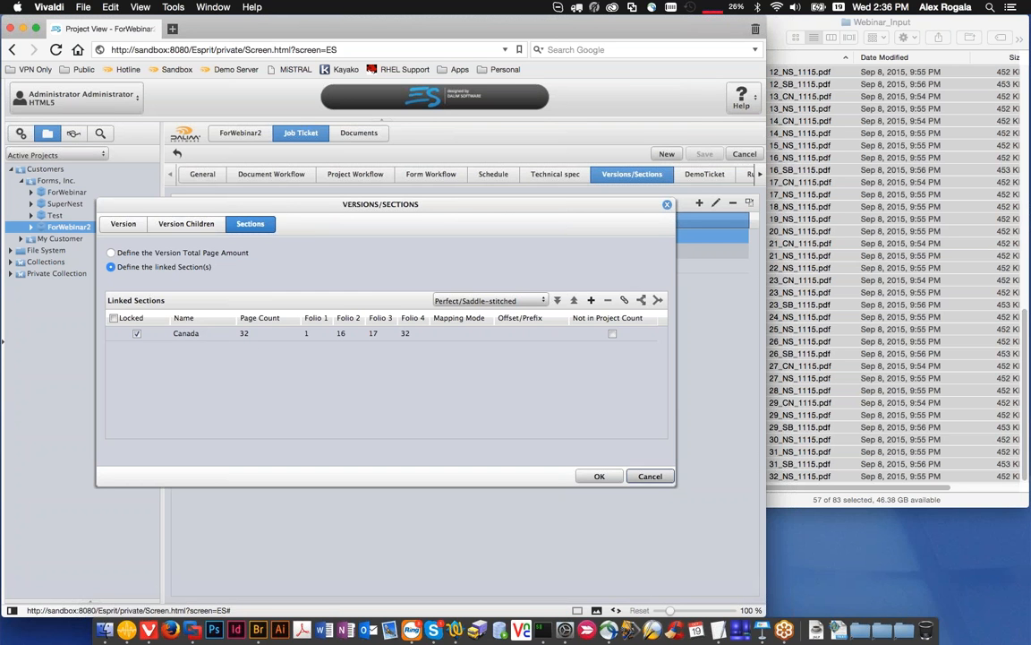
{"action": "left_click", "coordinate": [655, 480]}
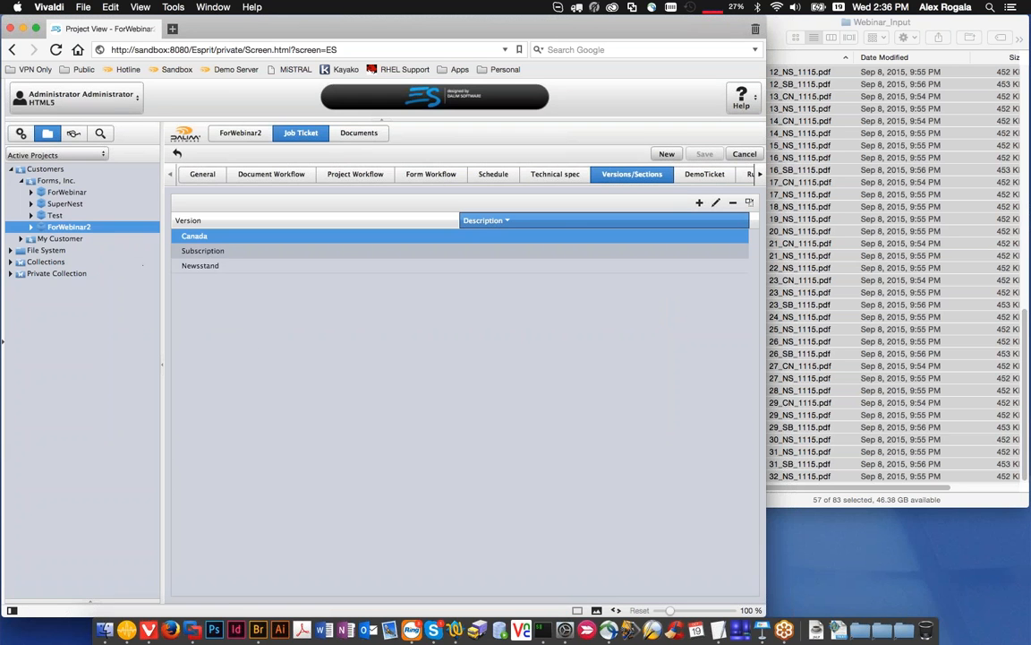
Step: Open the Newsstand version, inspect its child versions Canada and Subscription, and close it without changes
{"action": "left_click", "coordinate": [234, 265]}
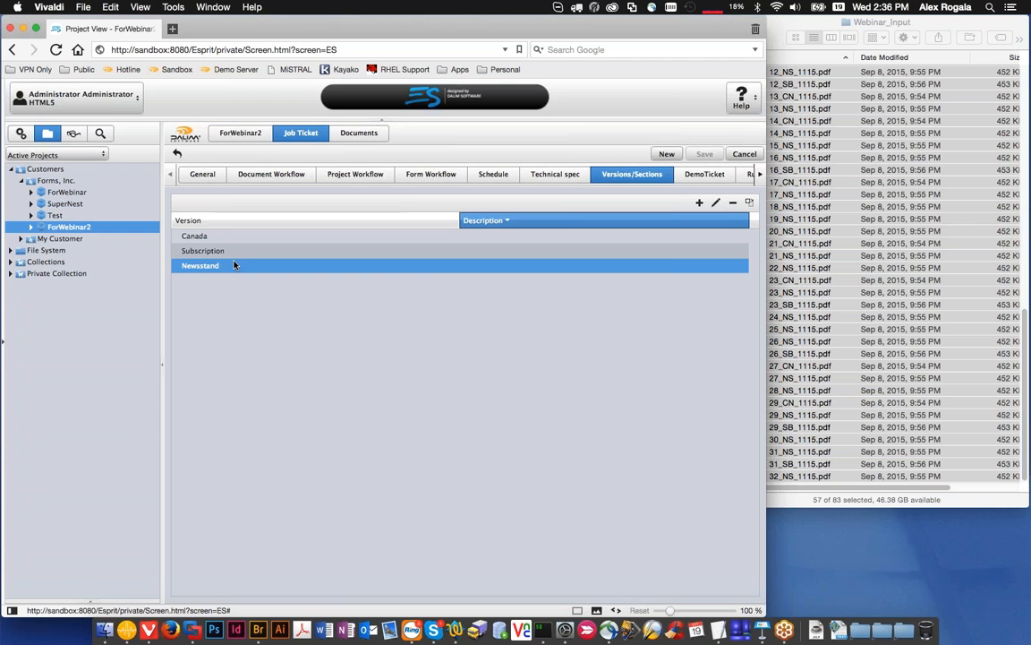
{"action": "double_click", "coordinate": [233, 265]}
{"action": "left_click", "coordinate": [187, 223]}
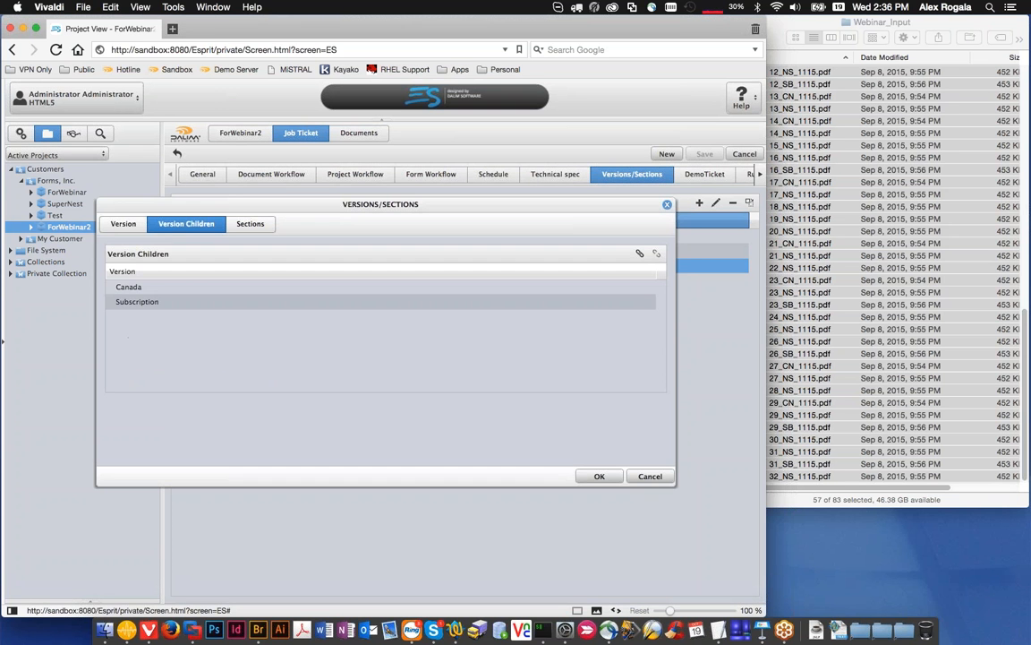
{"action": "left_click_drag", "start_coordinate": [229, 204], "coordinate": [246, 277]}
{"action": "left_click", "coordinate": [193, 363]}
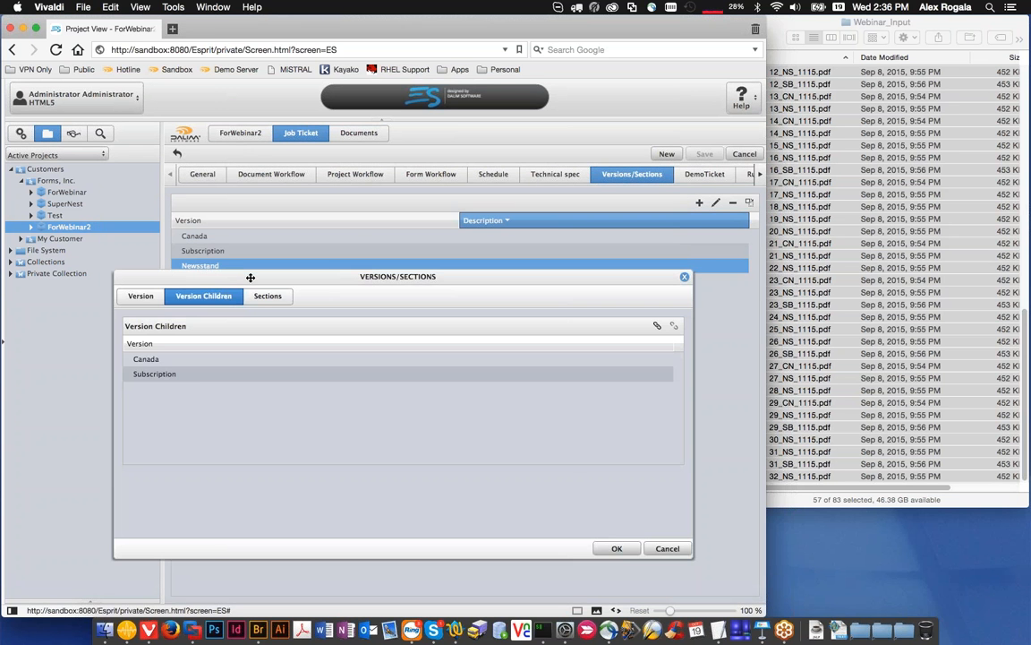
{"action": "left_click", "coordinate": [186, 374]}
{"action": "left_click", "coordinate": [179, 362]}
{"action": "left_click", "coordinate": [685, 277]}
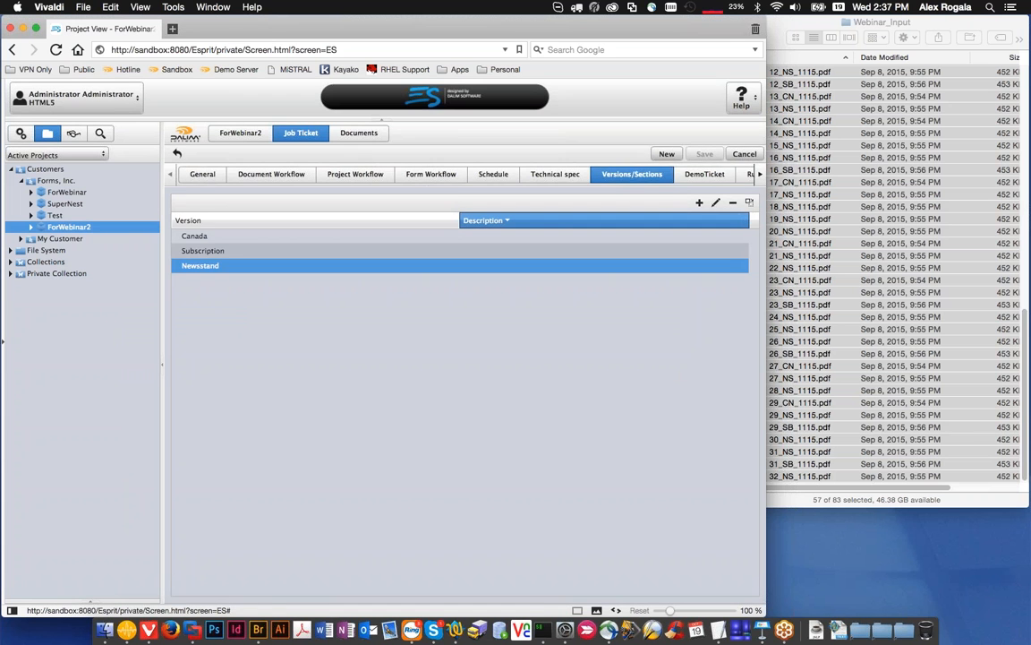
Step: Show the documents of ForWebinar2, refresh their processing status, and expand the project in the project tree
{"action": "left_click", "coordinate": [358, 133]}
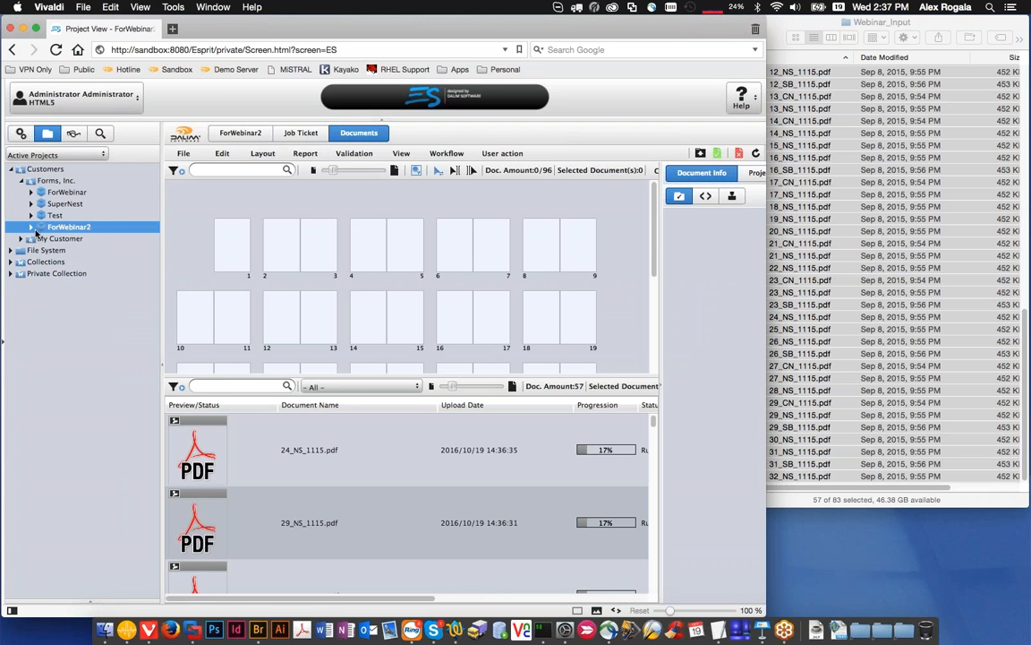
{"action": "left_click", "coordinate": [756, 153]}
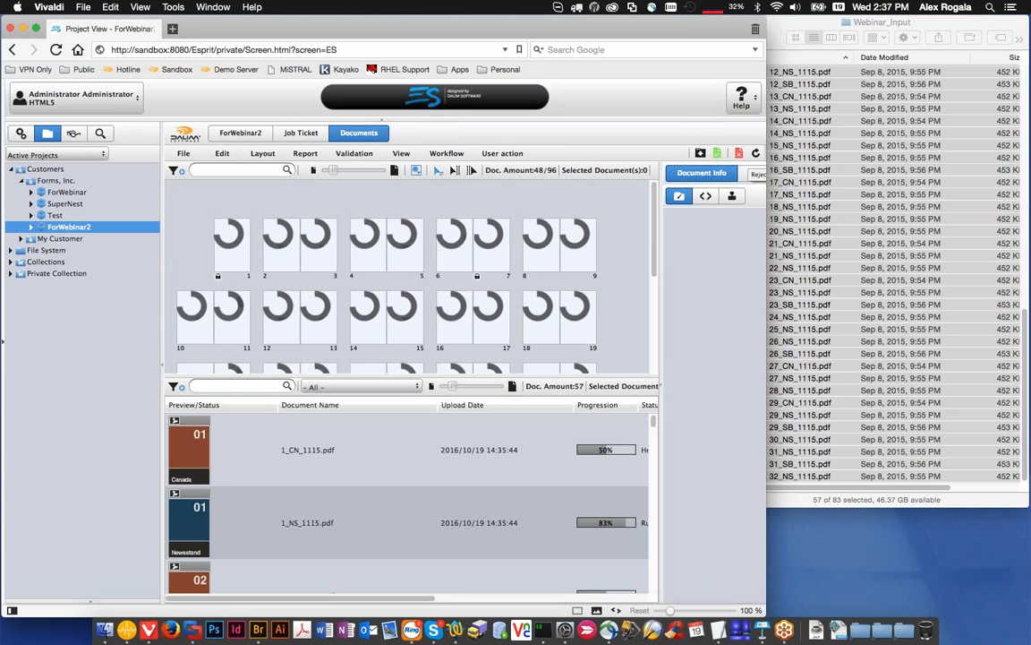
{"action": "left_click", "coordinate": [32, 227]}
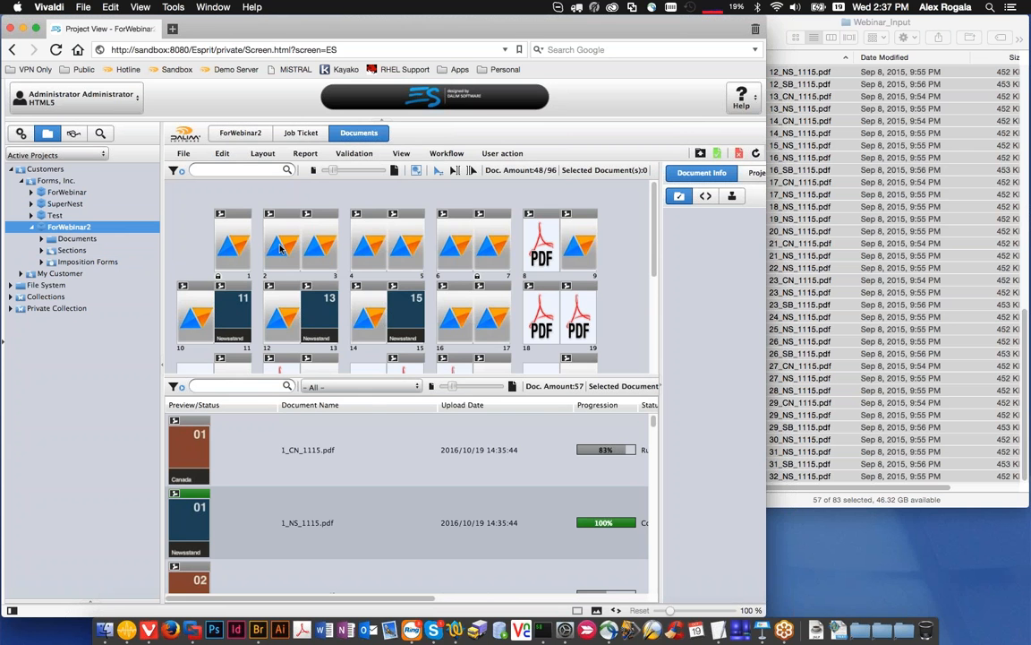
Step: Open folio 2 of ForWebinar2, inspect its Canada, Subscription and Newsstand documents, and close the folio window
{"action": "double_click", "coordinate": [280, 248]}
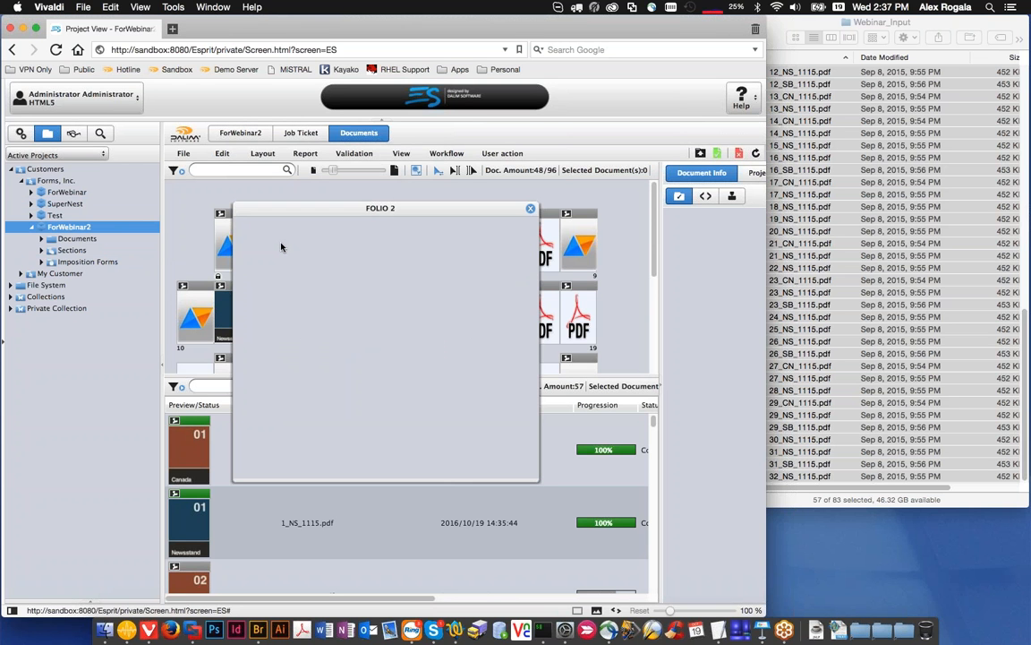
{"action": "left_click_drag", "start_coordinate": [491, 207], "coordinate": [476, 272]}
{"action": "left_click_drag", "start_coordinate": [281, 273], "coordinate": [273, 300]}
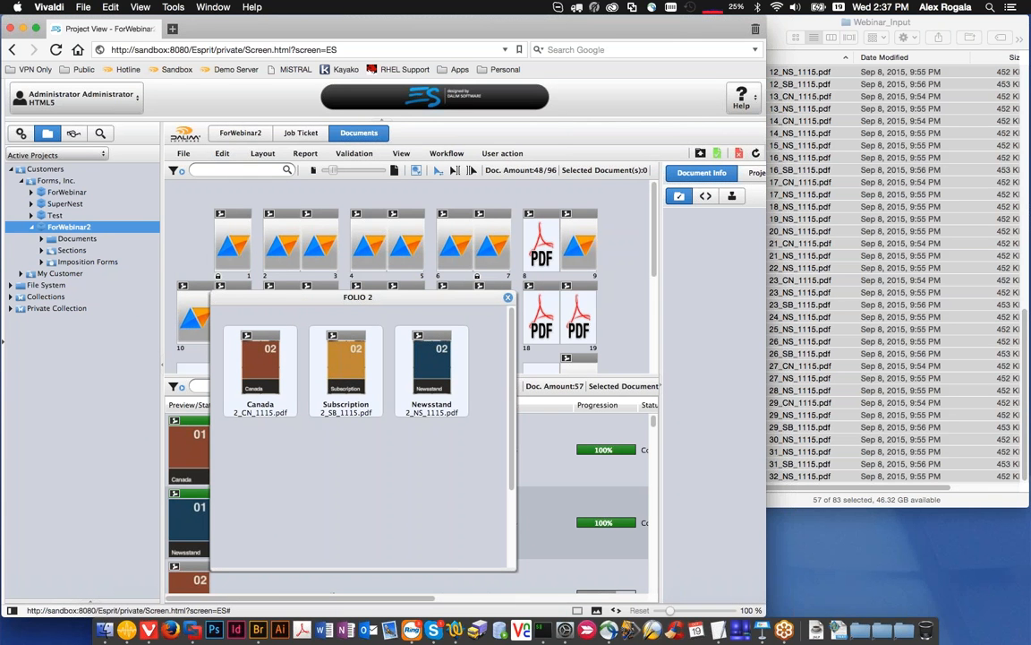
{"action": "mouse_move", "coordinate": [265, 322]}
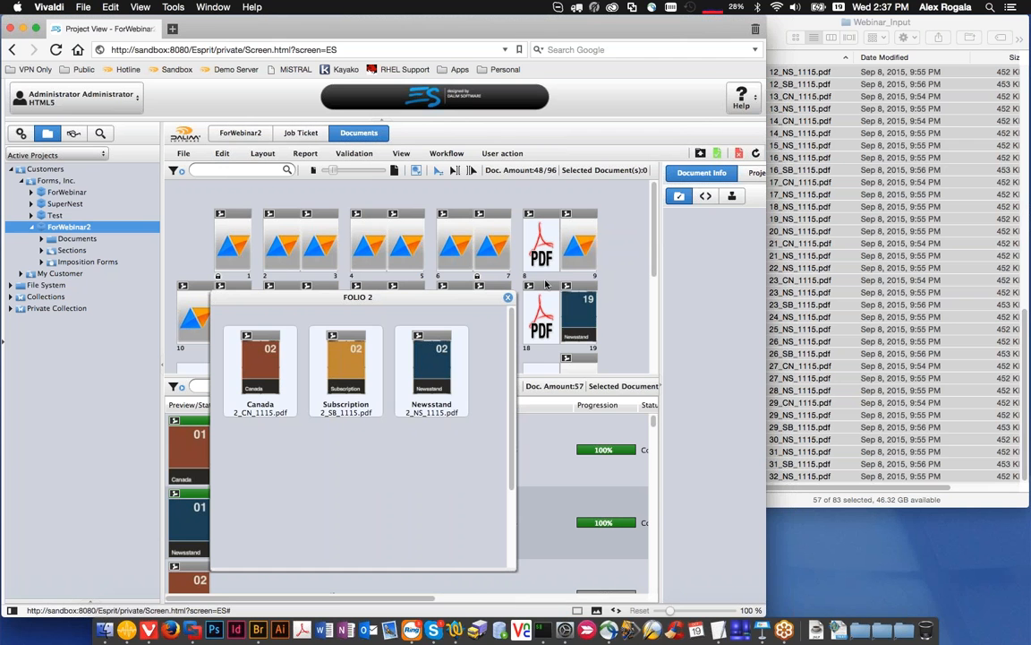
{"action": "left_click", "coordinate": [432, 362]}
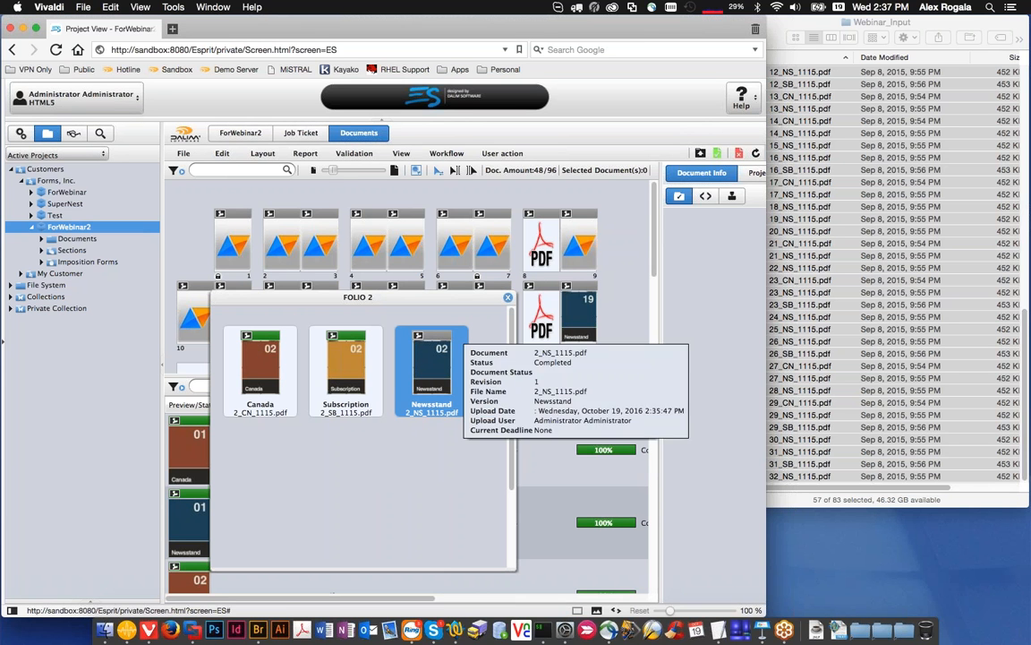
{"action": "left_click_drag", "start_coordinate": [287, 291], "coordinate": [302, 270]}
{"action": "left_click", "coordinate": [521, 276]}
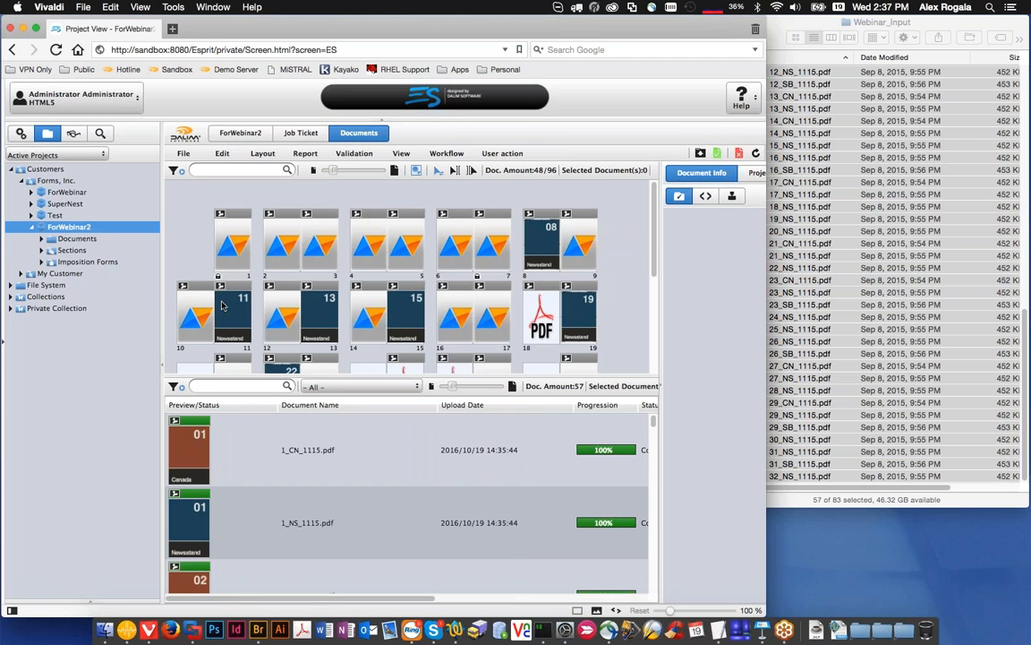
Step: Expand the Newsstand version, its nested Canada and Subscription versions, and the Sections folder of ForWebinar2 in the tree
{"action": "left_click", "coordinate": [42, 250]}
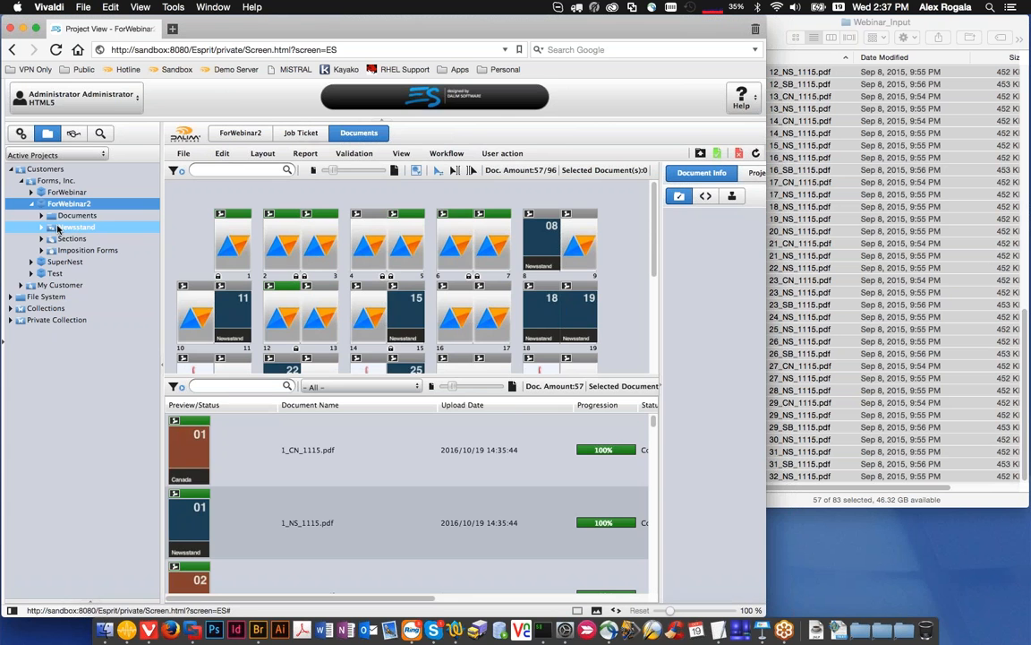
{"action": "left_click", "coordinate": [40, 227]}
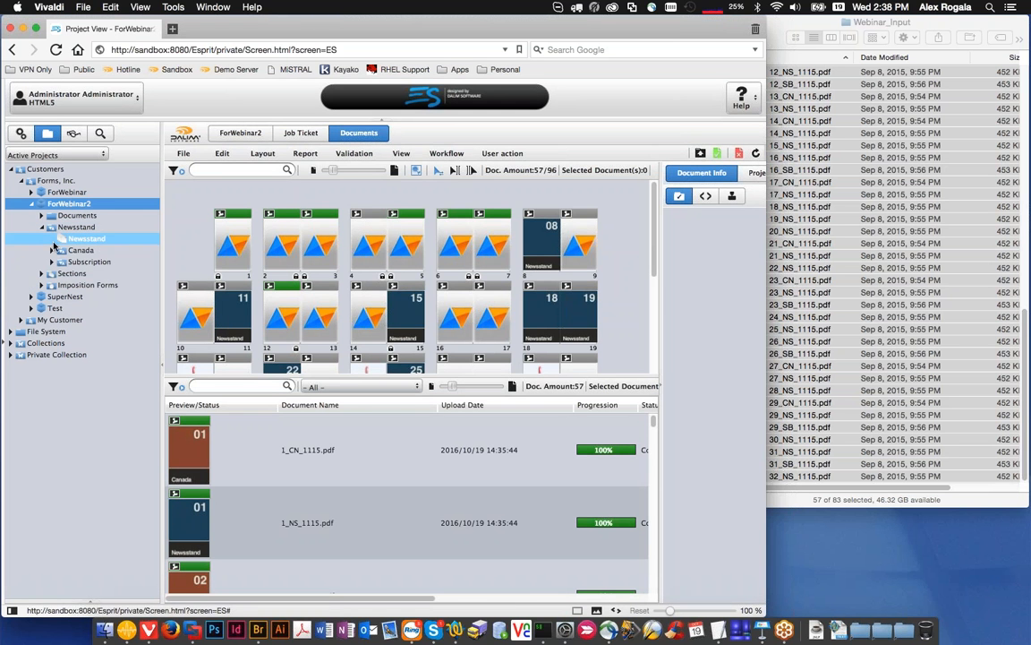
{"action": "left_click", "coordinate": [51, 250]}
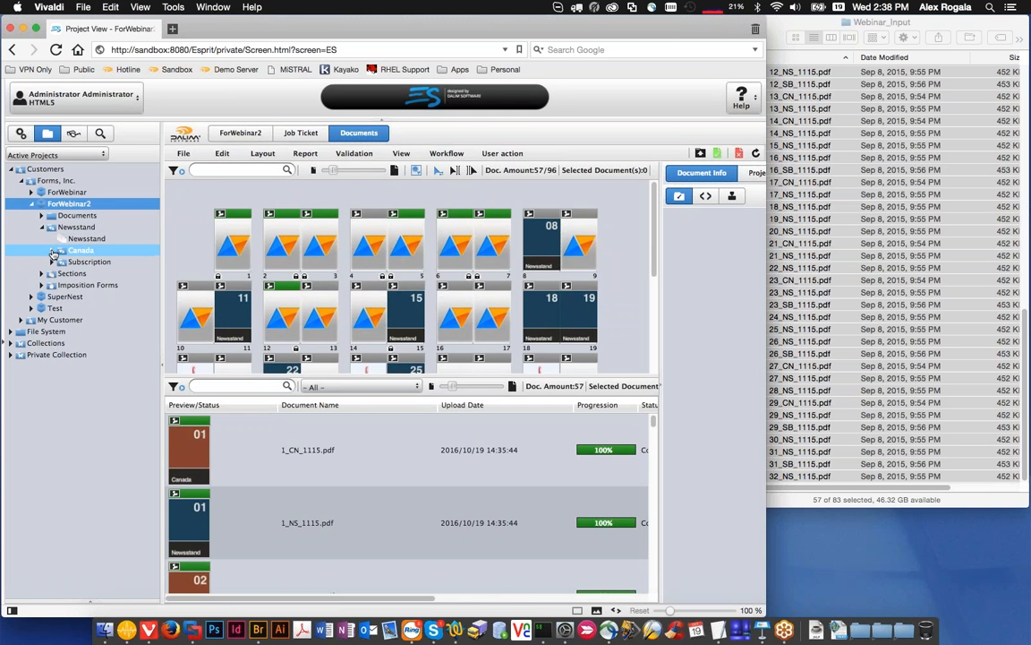
{"action": "left_click", "coordinate": [51, 273]}
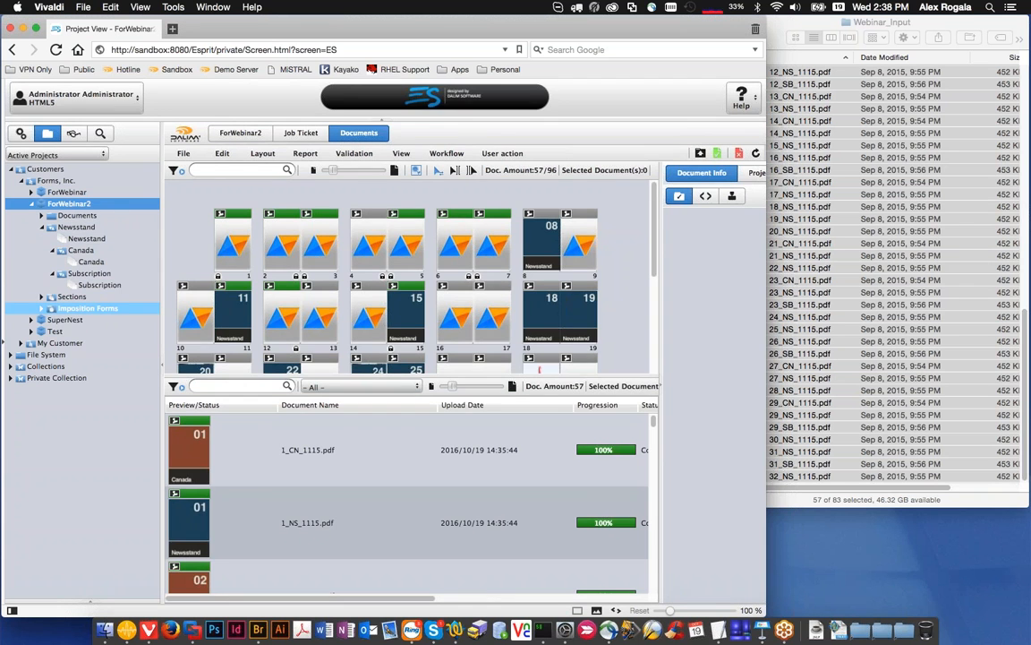
{"action": "left_click", "coordinate": [43, 298]}
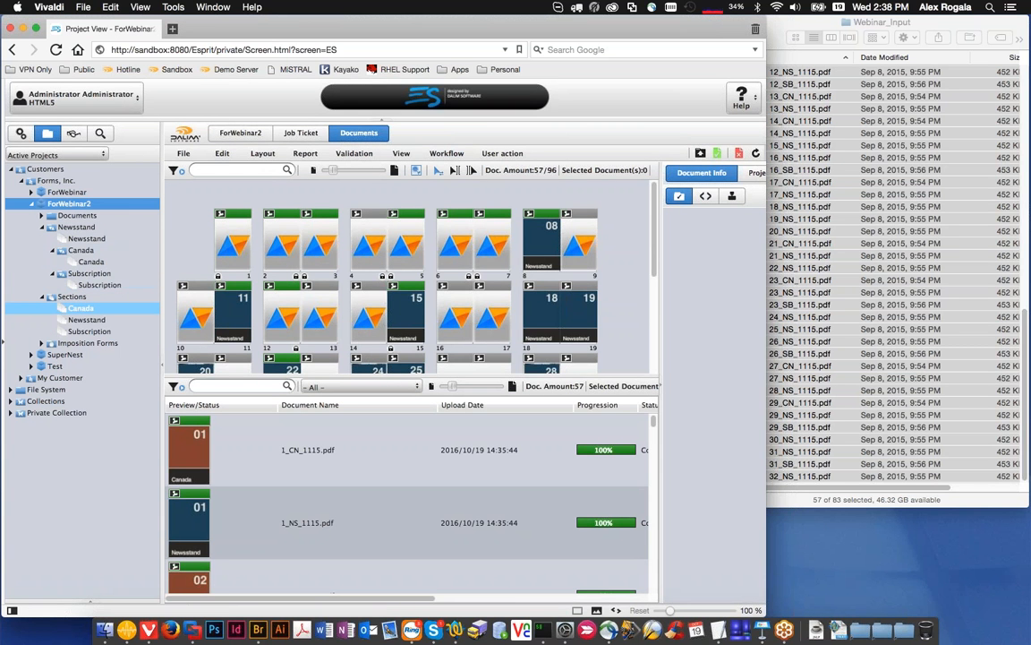
Step: Enlarge the page layout area and review the pages assigned to the Newsstand and Subscription sections
{"action": "left_click", "coordinate": [86, 319]}
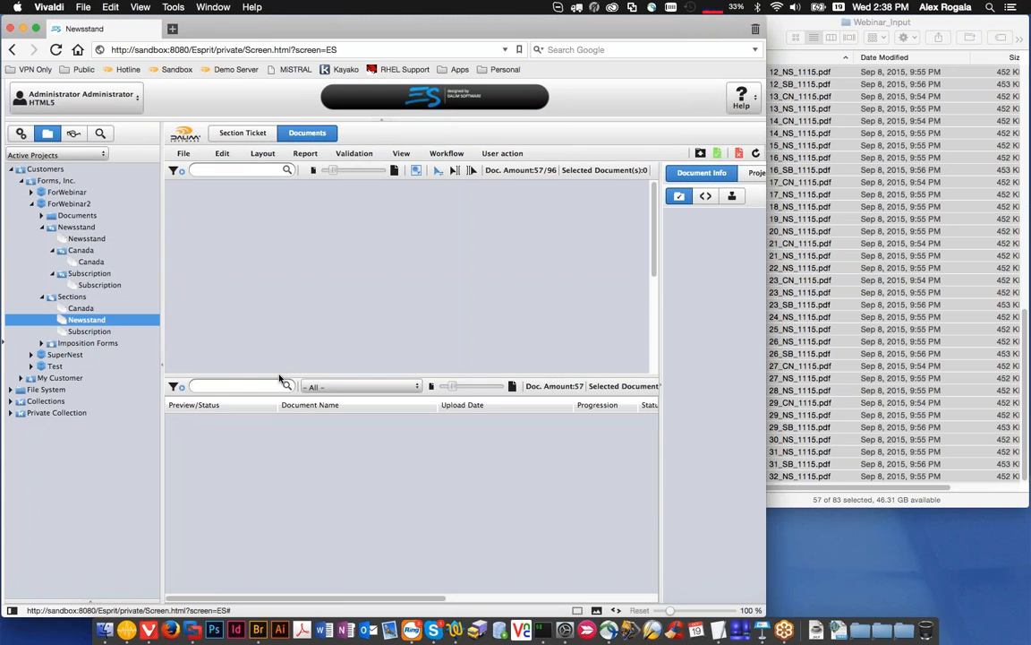
{"action": "left_click_drag", "start_coordinate": [268, 376], "coordinate": [263, 419]}
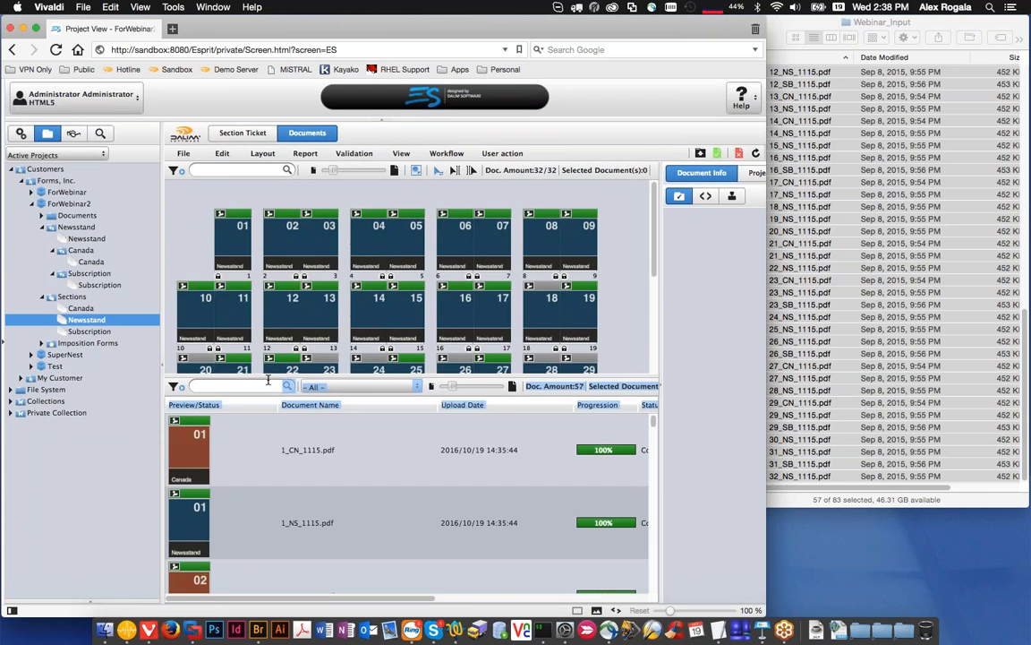
{"action": "left_click_drag", "start_coordinate": [267, 375], "coordinate": [268, 437]}
{"action": "scroll", "coordinate": [340, 311], "scroll_direction": "down", "scroll_amount": 1}
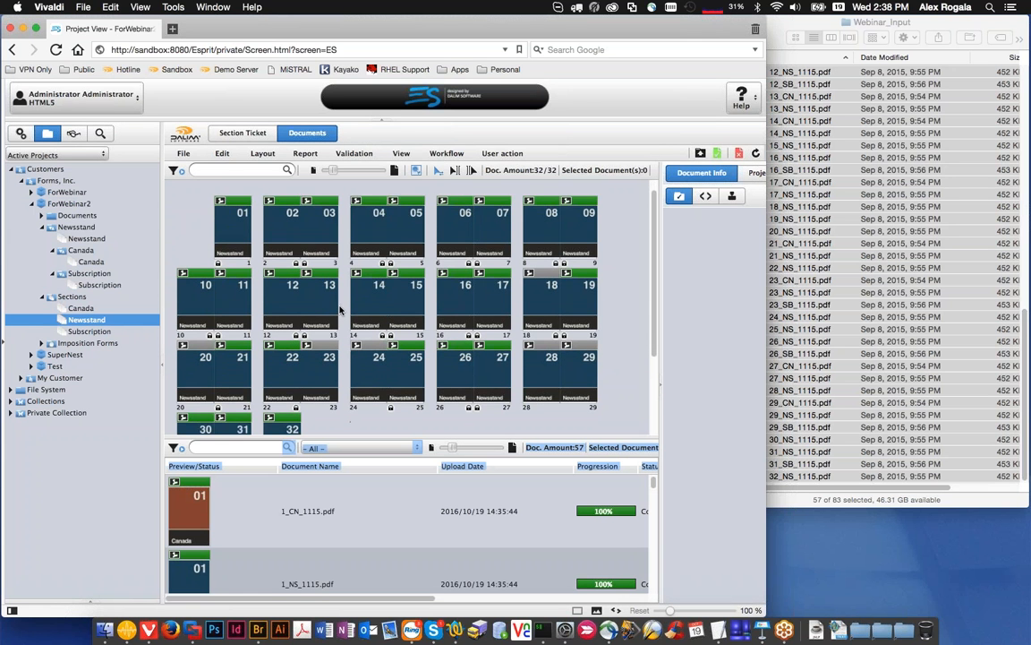
{"action": "scroll", "coordinate": [340, 311], "scroll_direction": "down", "scroll_amount": 1}
{"action": "scroll", "coordinate": [340, 312], "scroll_direction": "up", "scroll_amount": 2}
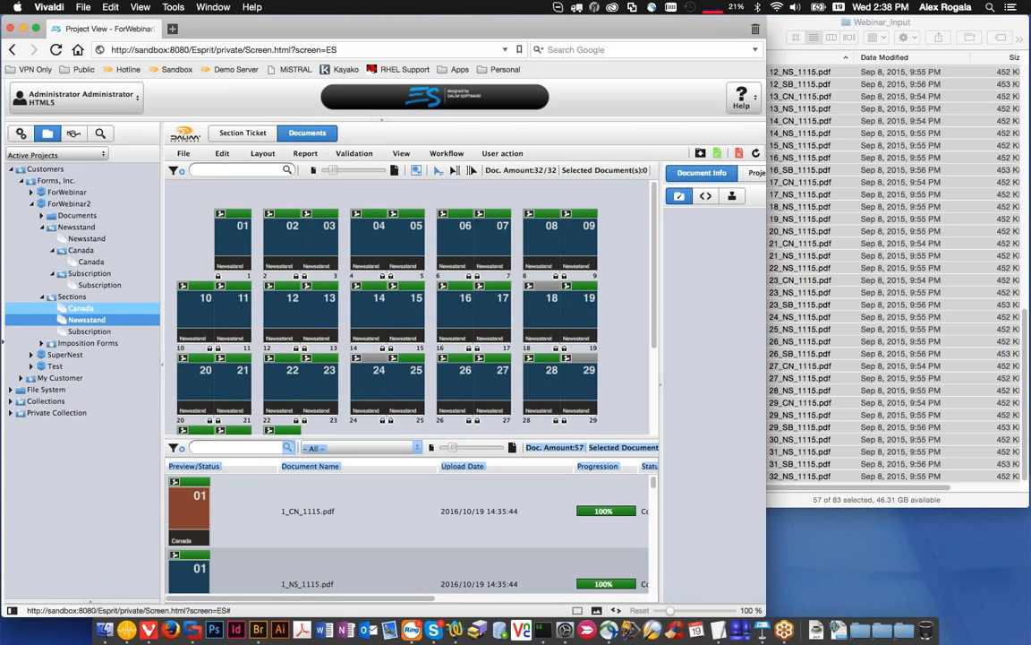
{"action": "left_click", "coordinate": [82, 331]}
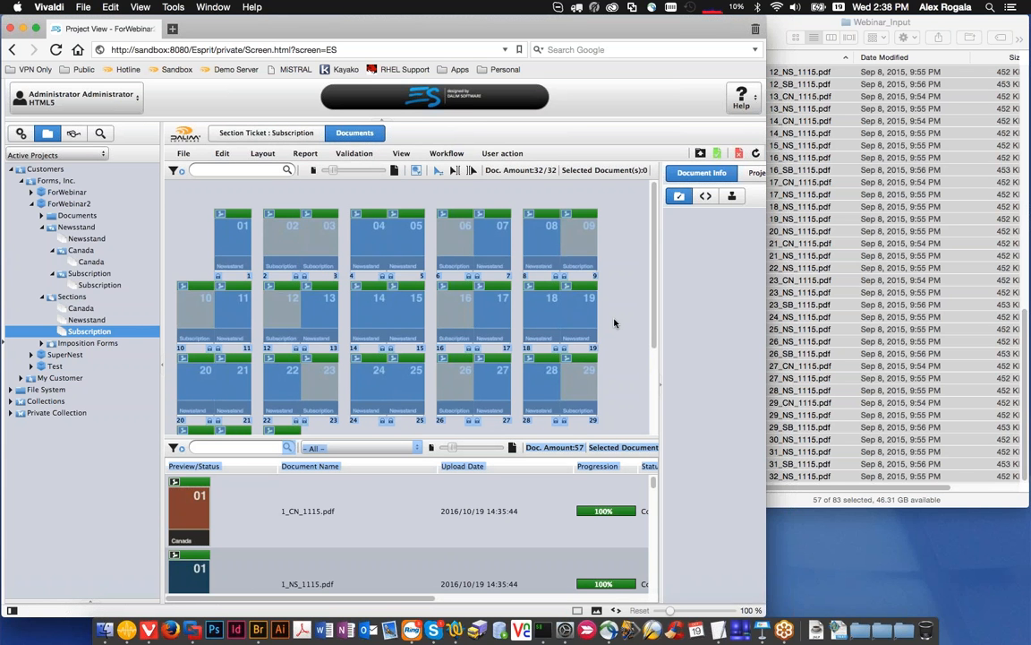
{"action": "left_click", "coordinate": [493, 260]}
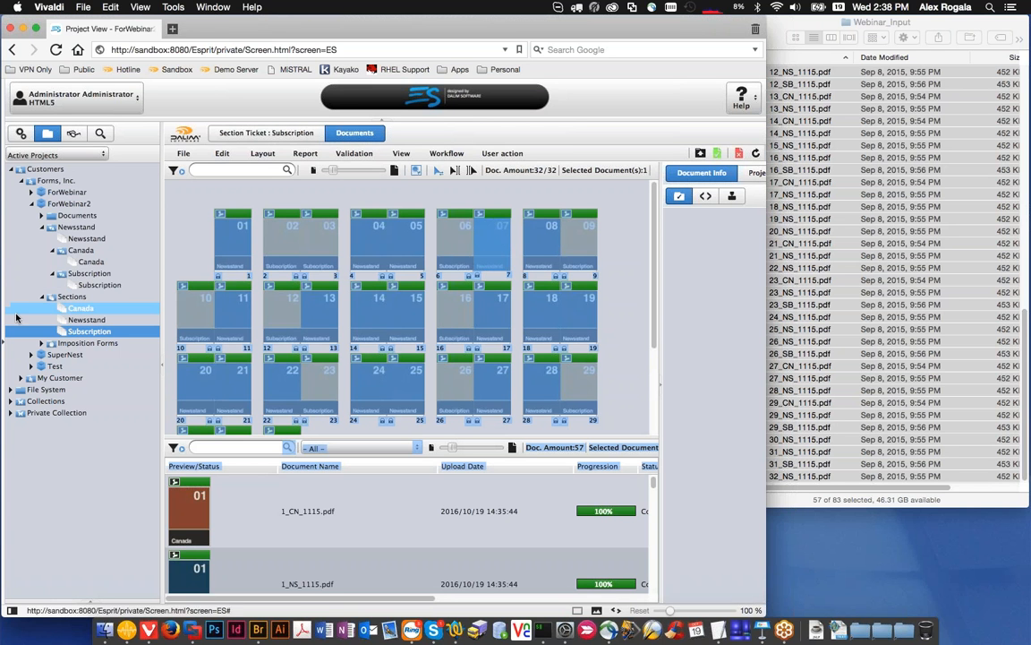
Step: Open the Canada section, view pages 2 and 3 together in the document viewer, and close the viewer
{"action": "left_click", "coordinate": [79, 308]}
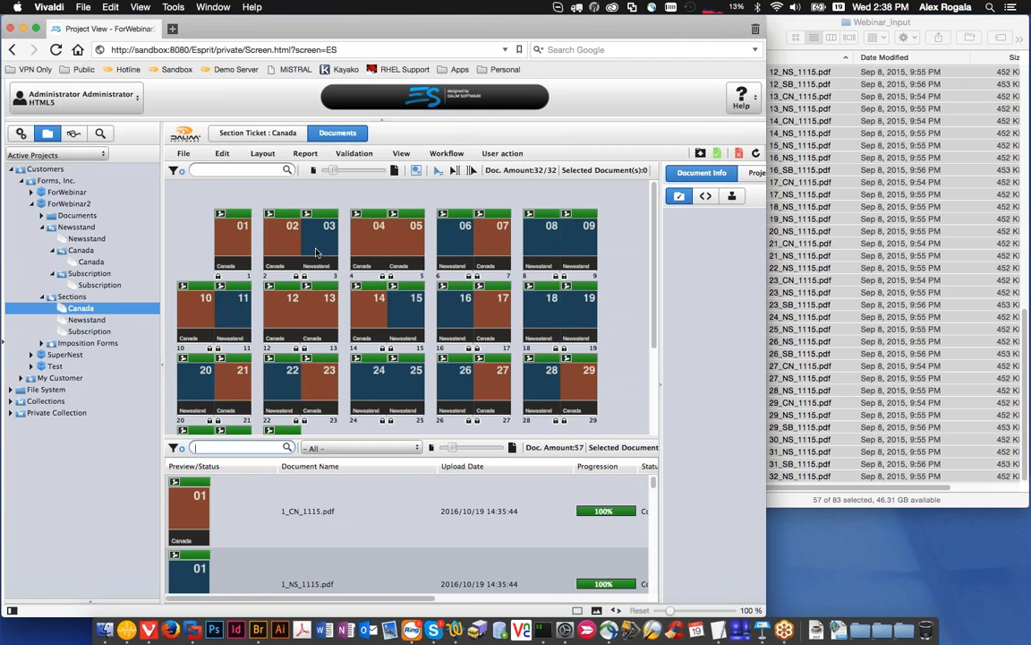
{"action": "left_click_drag", "start_coordinate": [265, 188], "coordinate": [321, 253]}
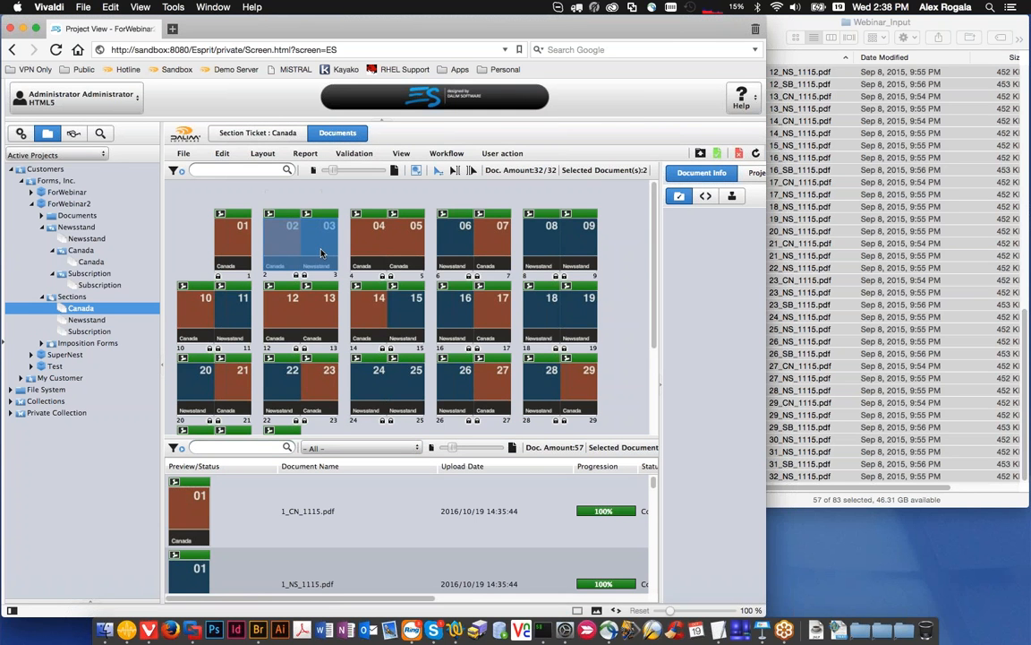
{"action": "double_click", "coordinate": [321, 253]}
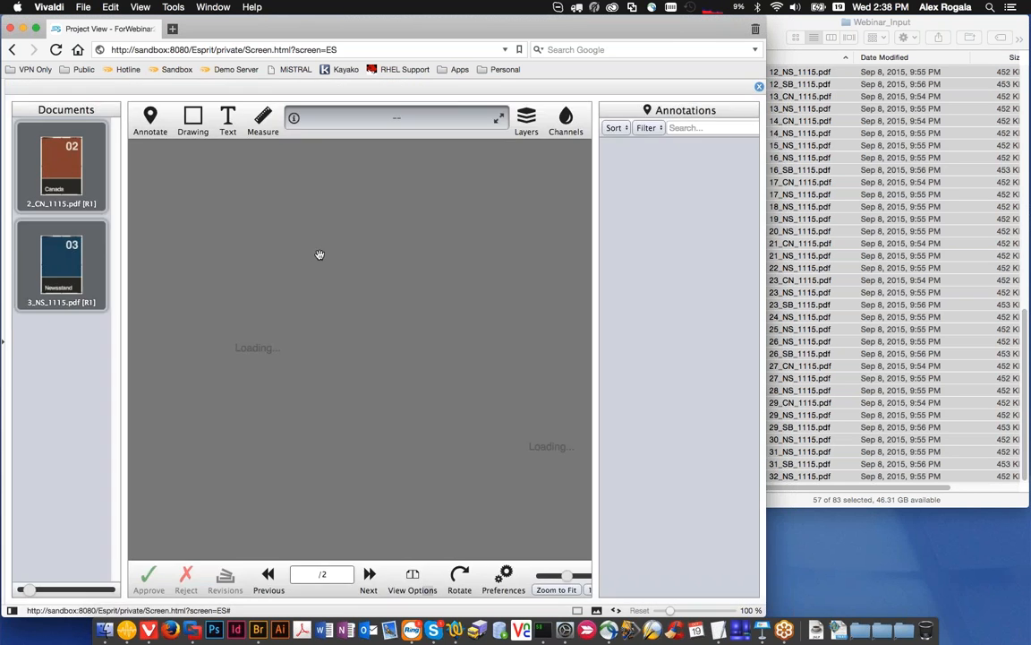
{"action": "left_click", "coordinate": [758, 86]}
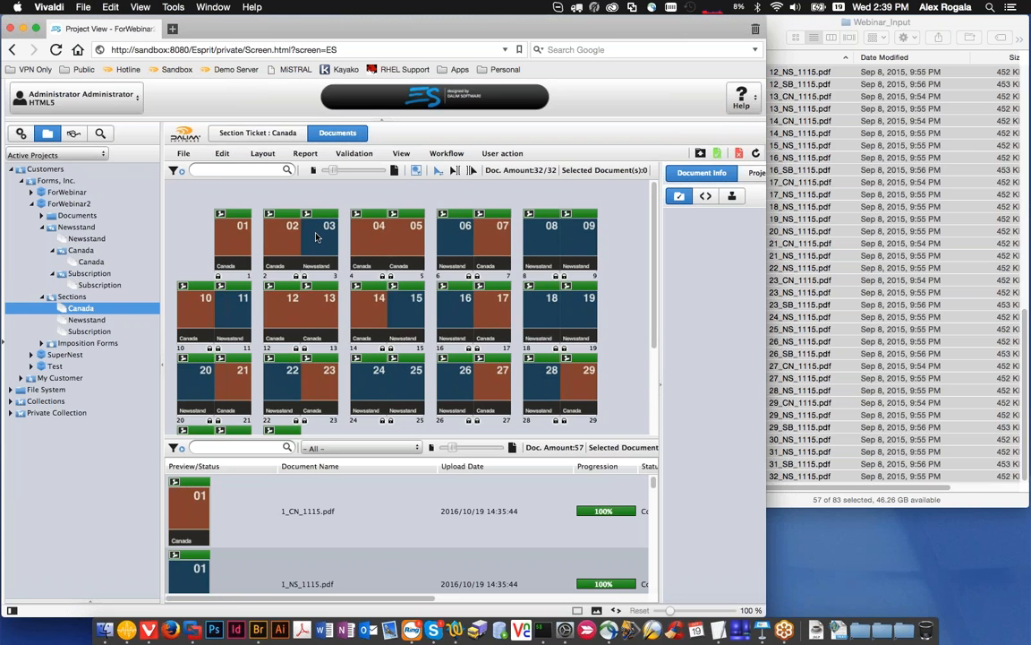
Step: Check the document details of page 3 in the Canada section, then clear the page selection
{"action": "mouse_move", "coordinate": [315, 236]}
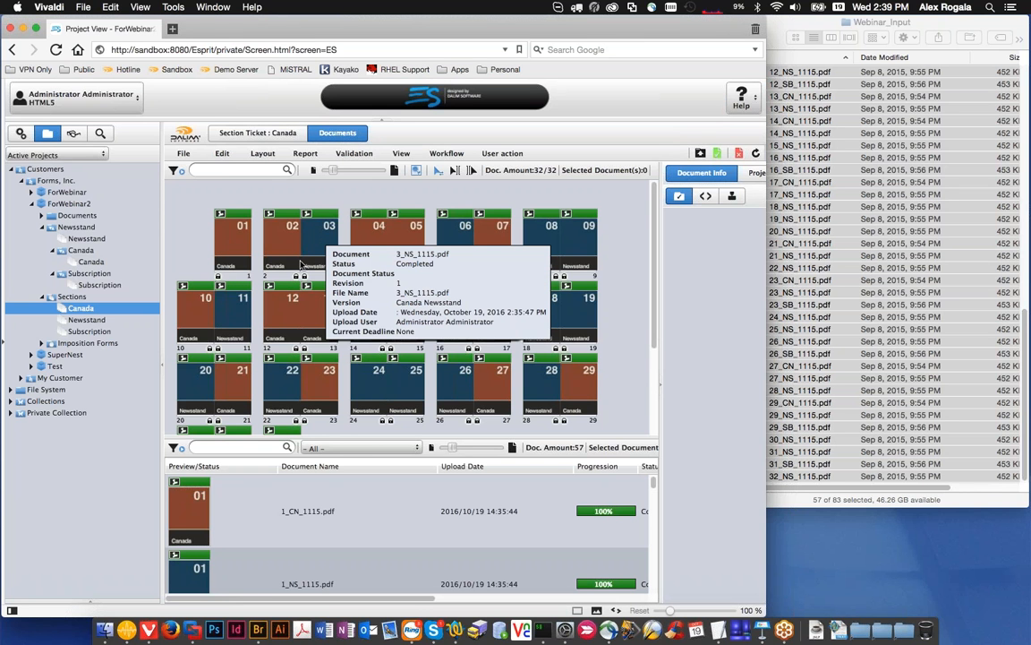
{"action": "left_click", "coordinate": [322, 240]}
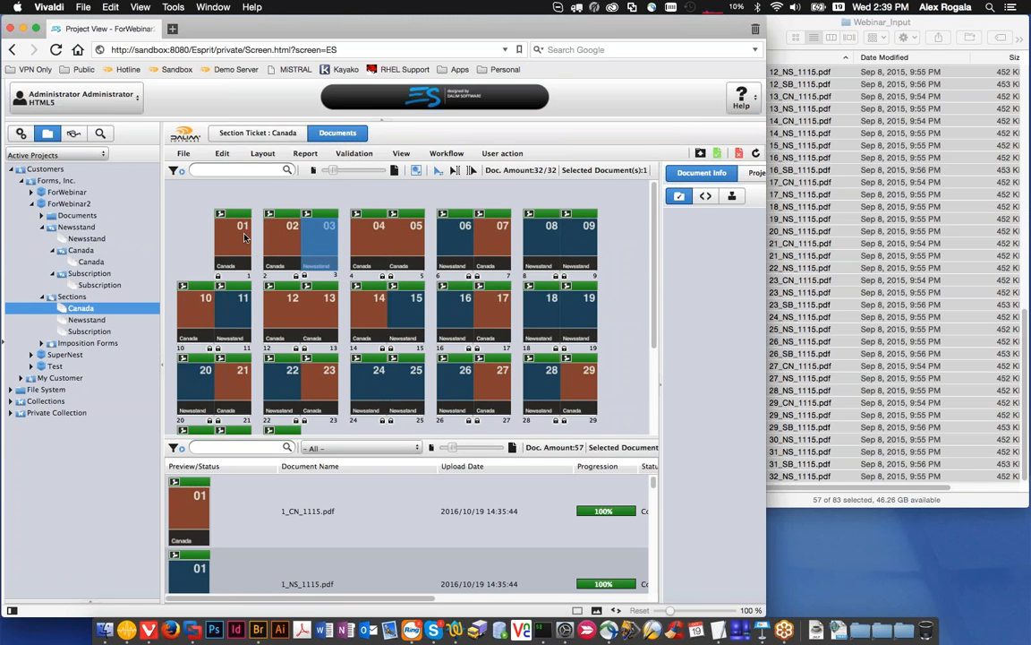
{"action": "left_click", "coordinate": [224, 198]}
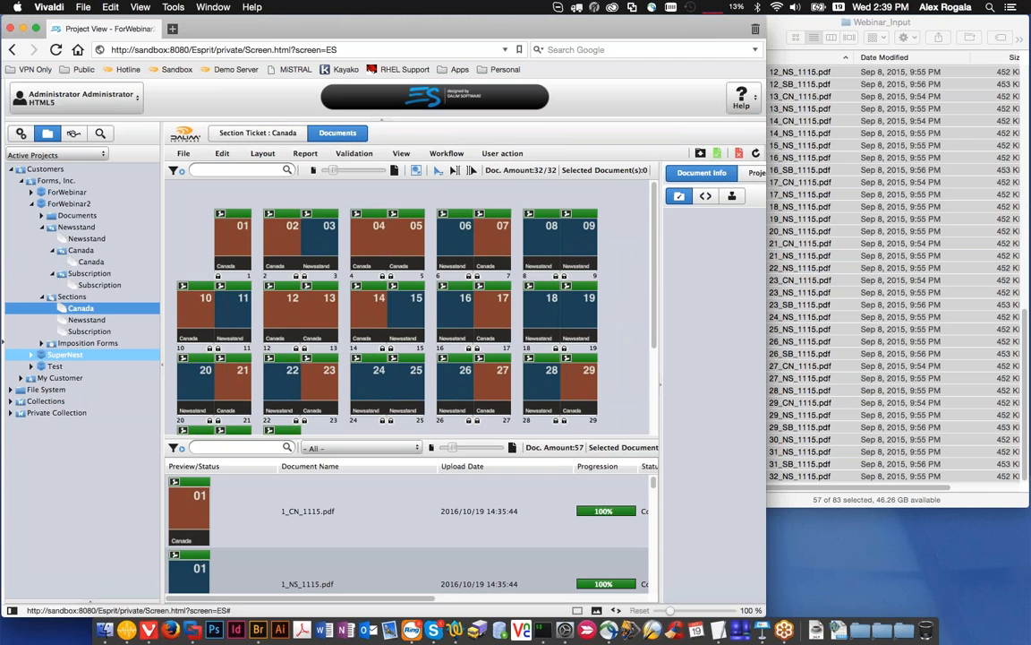
Step: Open the SuperNest job ticket, inspect the Newsstand version's child versions, and cancel without changes
{"action": "left_click", "coordinate": [42, 356]}
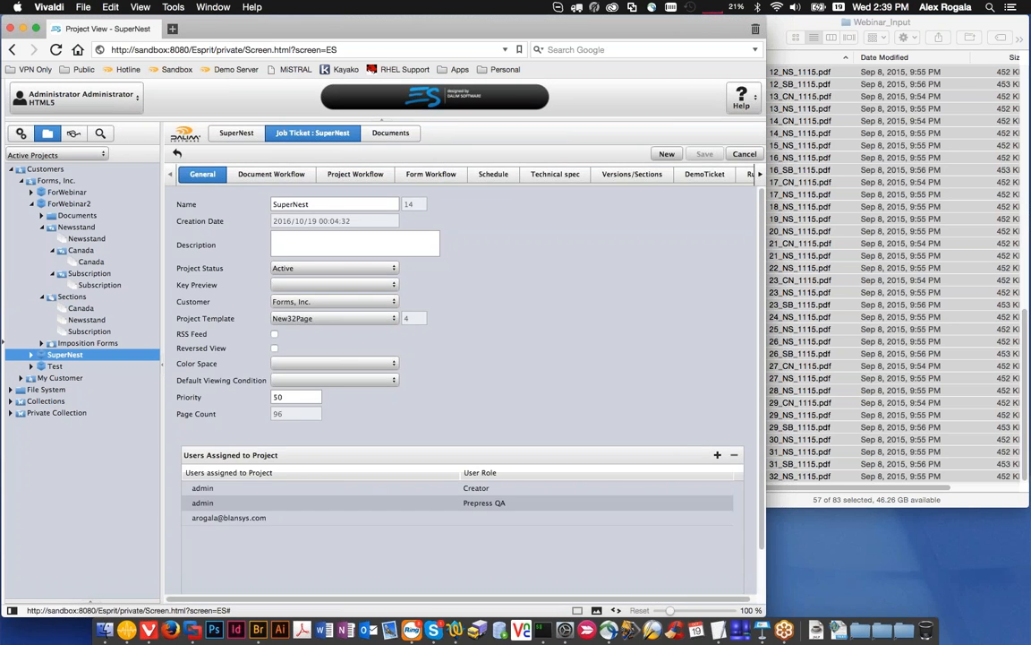
{"action": "left_click", "coordinate": [632, 174]}
{"action": "double_click", "coordinate": [203, 267]}
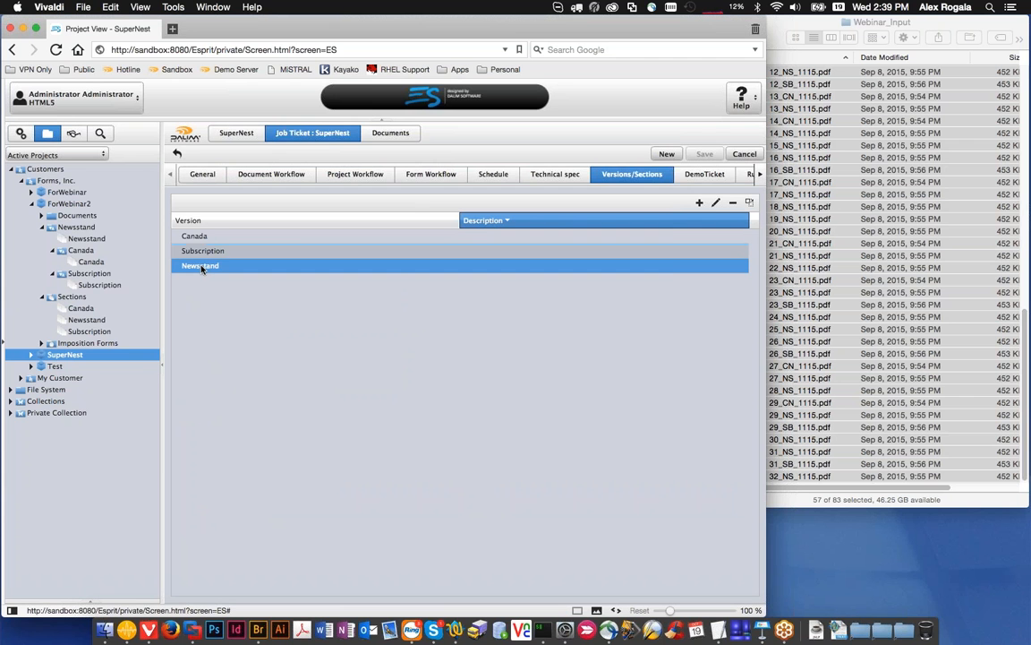
{"action": "left_click", "coordinate": [211, 225]}
{"action": "left_click", "coordinate": [130, 287]}
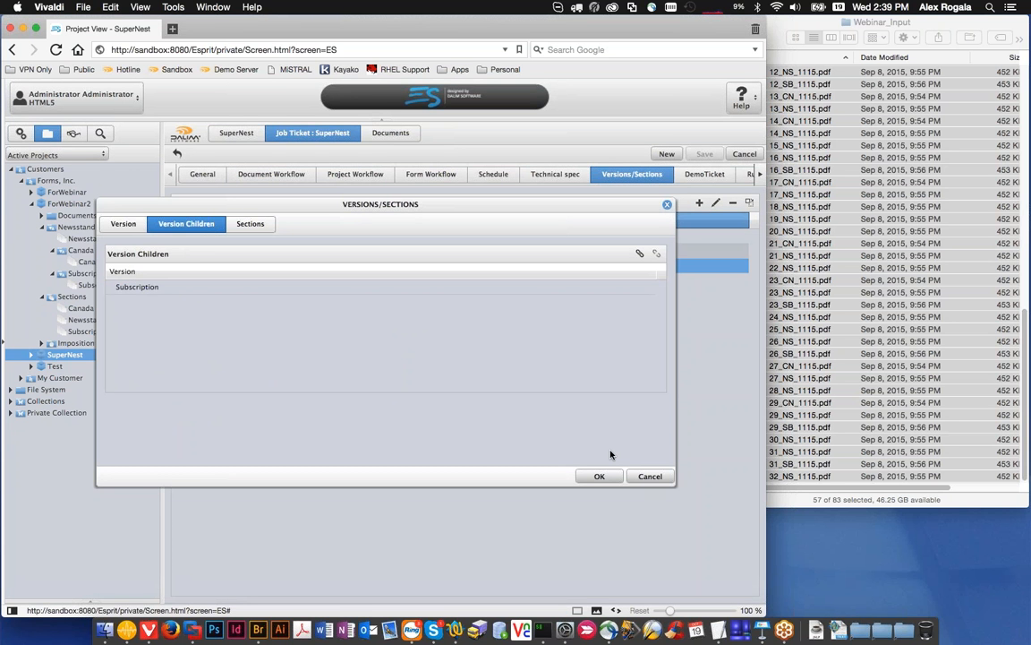
{"action": "left_click", "coordinate": [650, 476]}
Step: Inspect the Subscription version's child versions in the SuperNest job ticket, and cancel without changes
{"action": "double_click", "coordinate": [208, 257]}
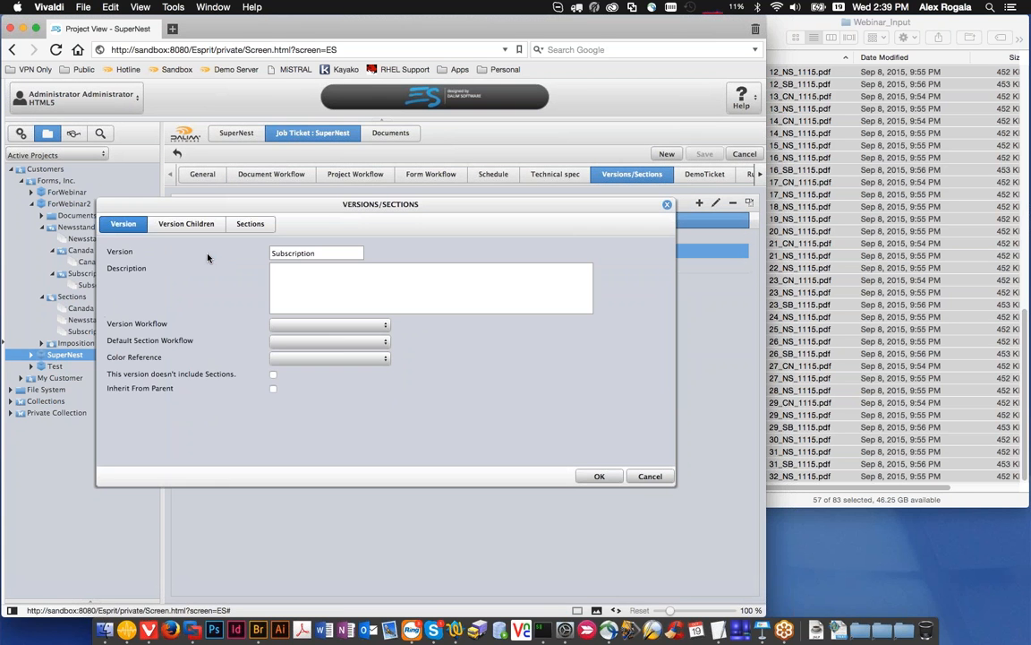
{"action": "left_click", "coordinate": [189, 221]}
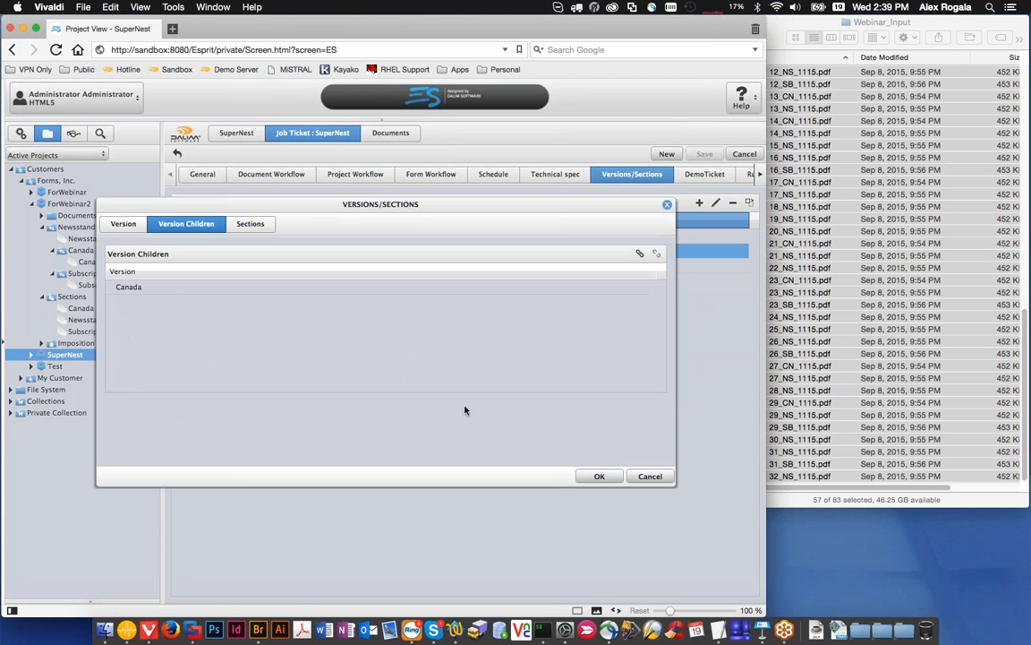
{"action": "left_click", "coordinate": [650, 477]}
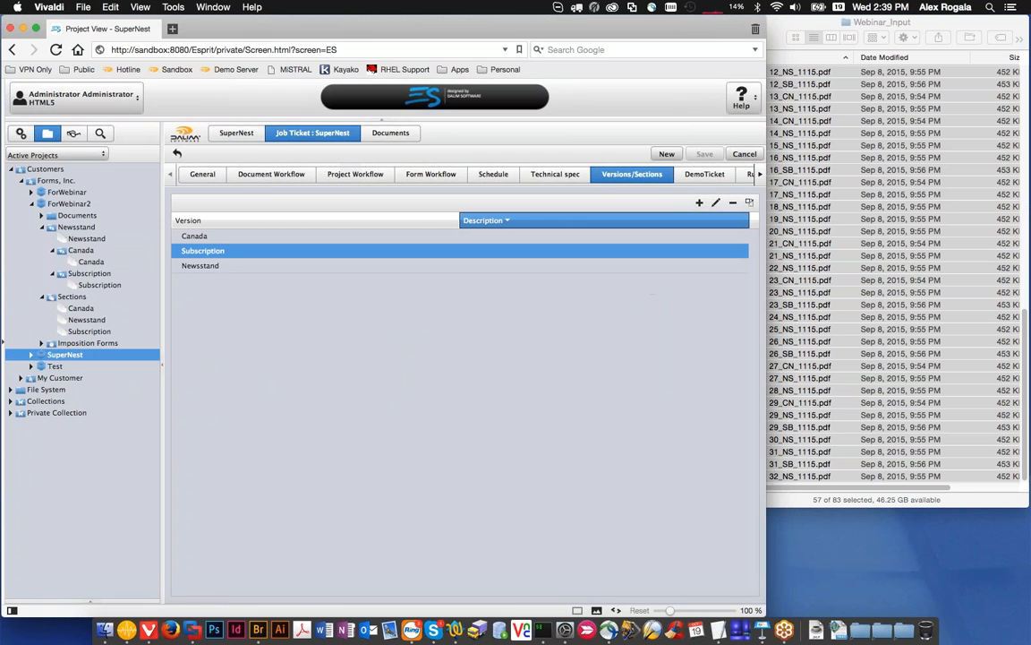
Step: Show SuperNest's documents and expand its Newsstand version and the Subscription version nested inside it
{"action": "left_click", "coordinate": [376, 135]}
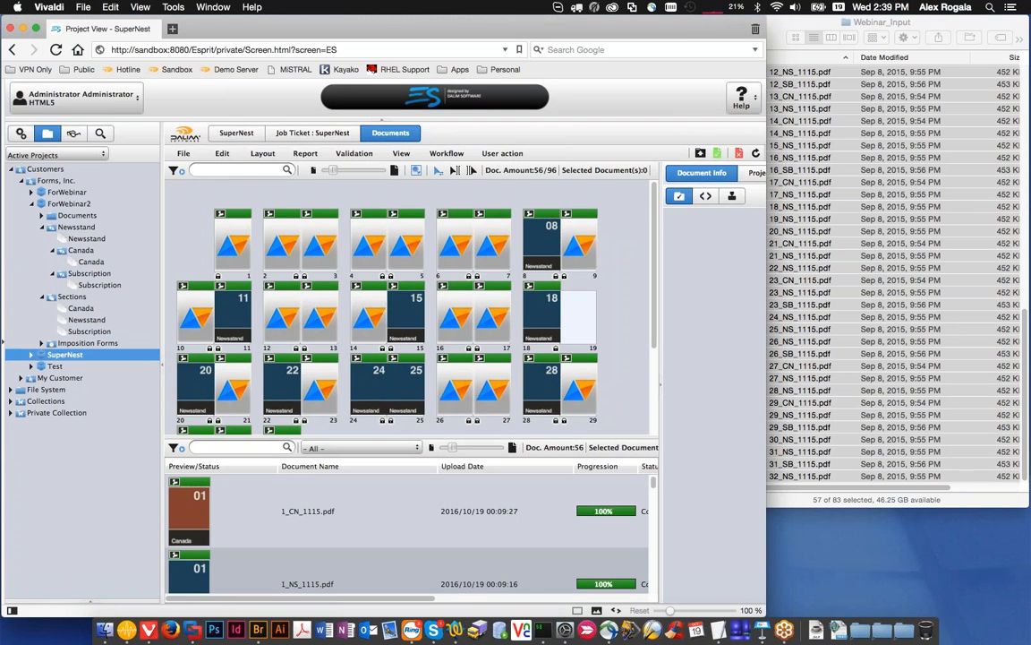
{"action": "left_click", "coordinate": [31, 356]}
{"action": "left_click", "coordinate": [42, 378]}
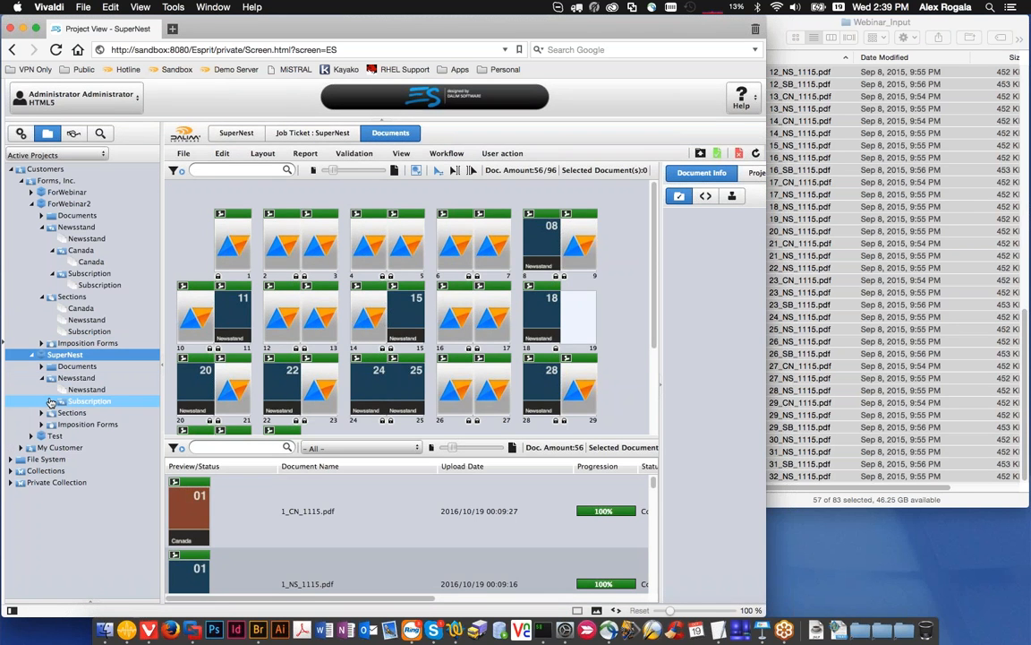
{"action": "left_click", "coordinate": [51, 401]}
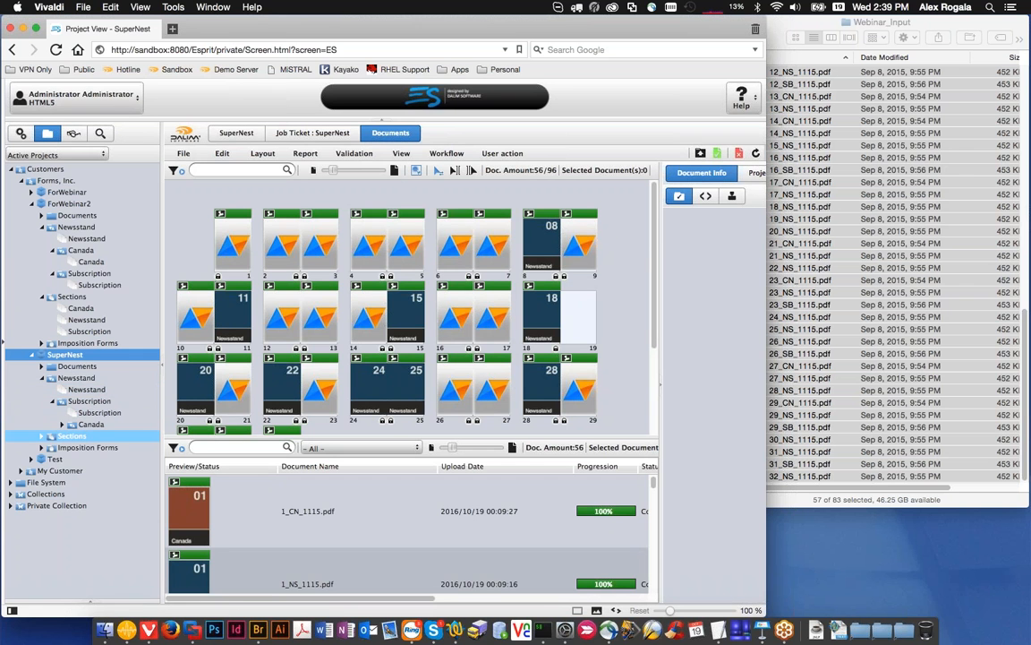
Step: Review the pages assigned to SuperNest's Newsstand, Subscription and Canada sections one after another
{"action": "left_click", "coordinate": [41, 435]}
{"action": "left_click", "coordinate": [77, 458]}
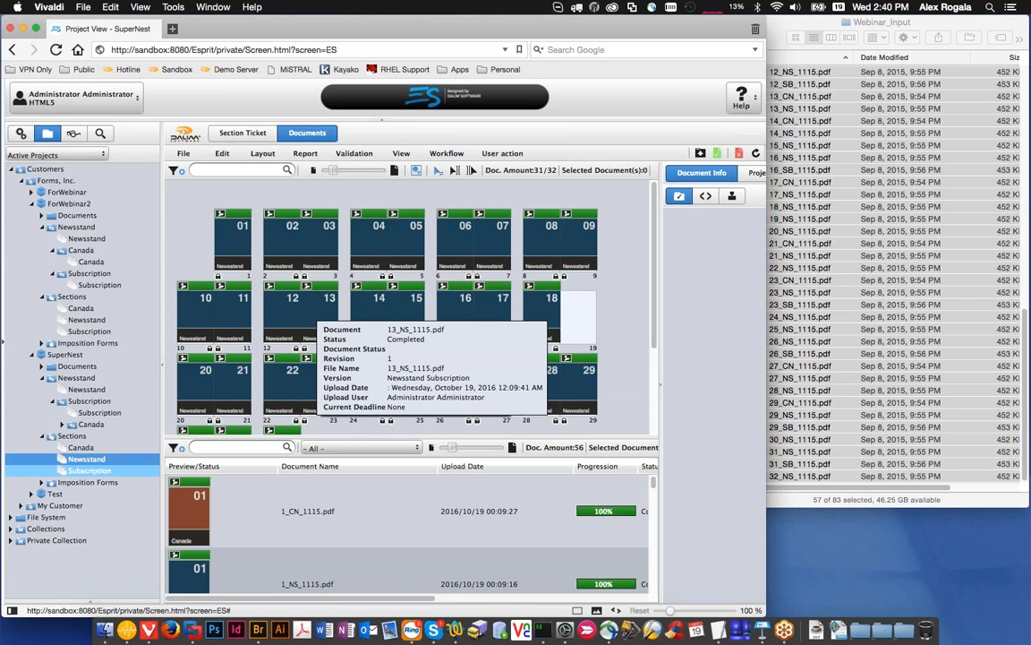
{"action": "left_click", "coordinate": [89, 470]}
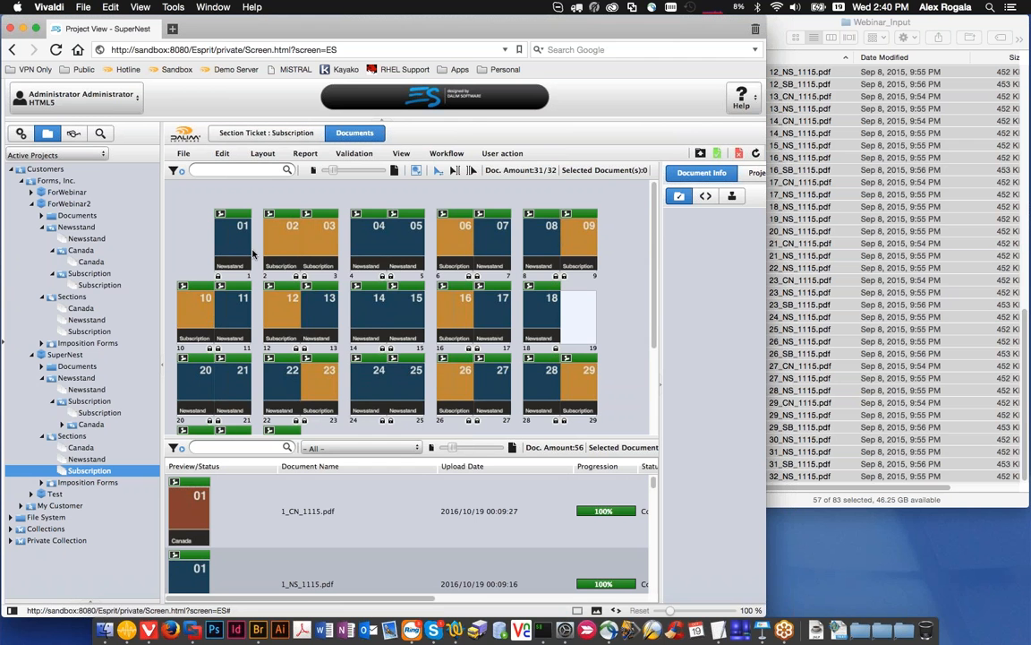
{"action": "left_click", "coordinate": [98, 446]}
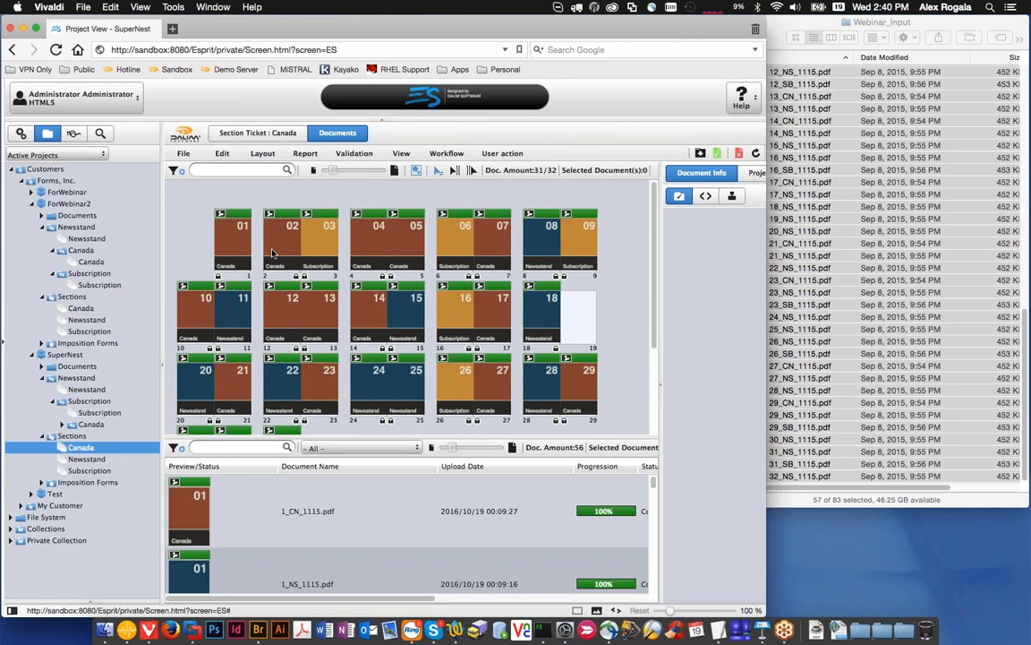
{"action": "mouse_move", "coordinate": [277, 251]}
{"action": "mouse_move", "coordinate": [328, 243]}
{"action": "mouse_move", "coordinate": [241, 333]}
Step: Return to the SuperNest project's documents, collapse its version and section branches, and inspect the versioned pages in folios 5 and 10
{"action": "left_click", "coordinate": [134, 357]}
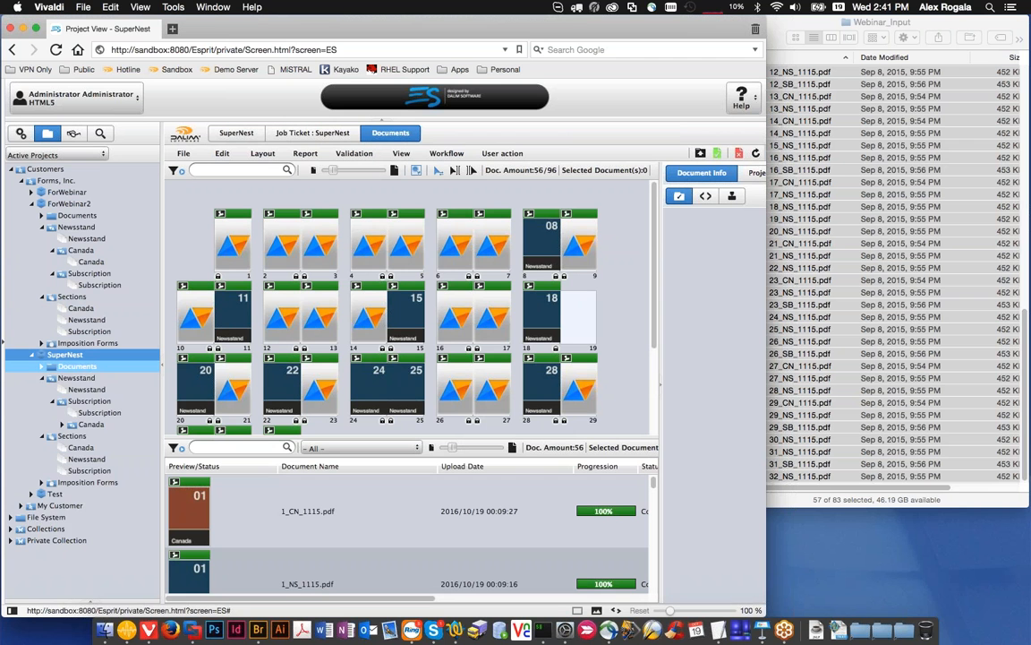
{"action": "left_click", "coordinate": [42, 379]}
{"action": "left_click", "coordinate": [42, 390]}
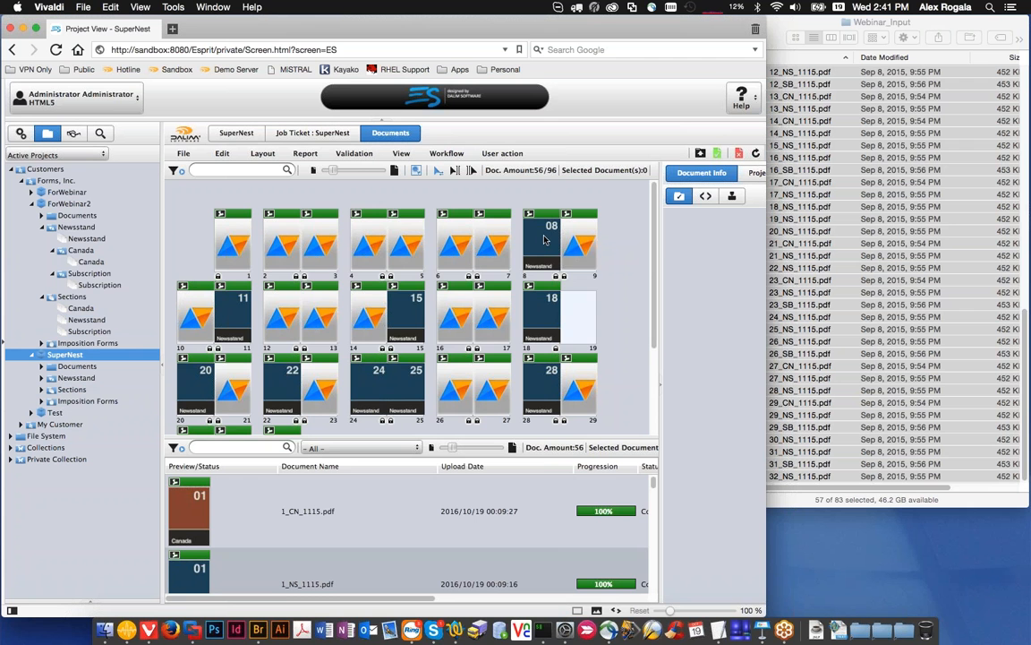
{"action": "double_click", "coordinate": [492, 239]}
{"action": "left_click_drag", "start_coordinate": [474, 208], "coordinate": [494, 293]}
{"action": "left_click", "coordinate": [550, 293]}
{"action": "double_click", "coordinate": [470, 257]}
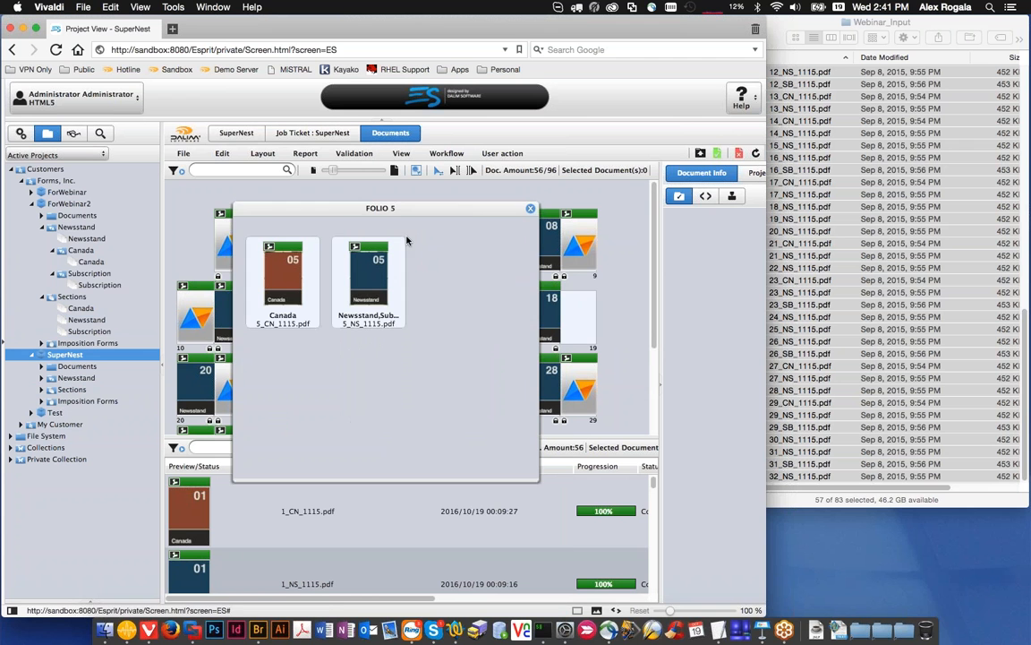
{"action": "left_click", "coordinate": [528, 209]}
{"action": "double_click", "coordinate": [193, 310]}
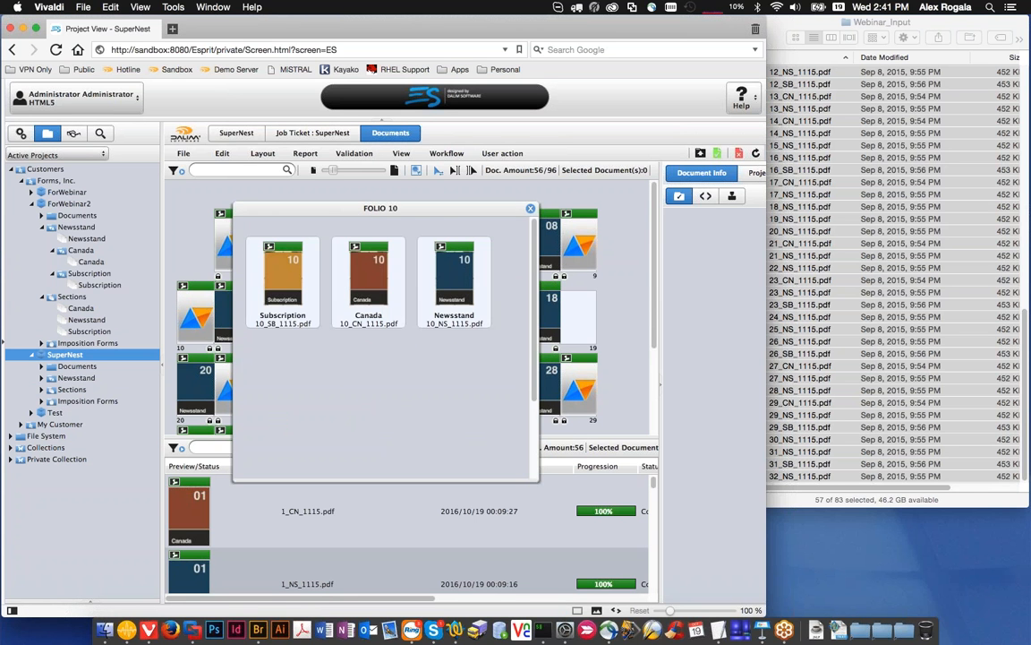
{"action": "left_click", "coordinate": [530, 209]}
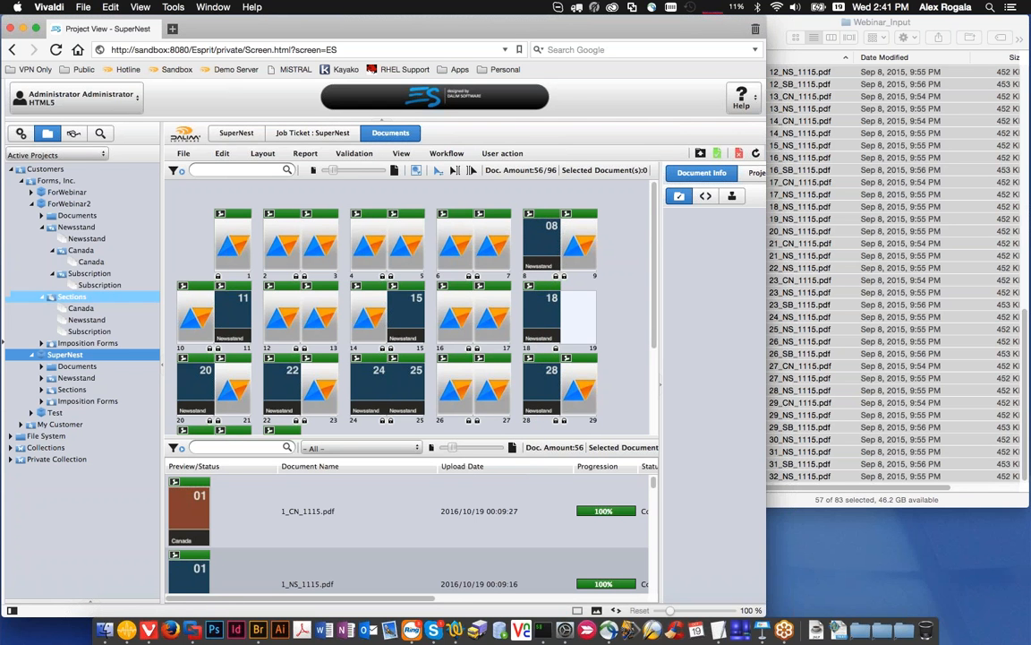
Step: Open SuperNest's Newsstand version, inspect the versioned pages in folio 1, and open the Newsstand section
{"action": "left_click", "coordinate": [41, 377]}
{"action": "left_click", "coordinate": [61, 379]}
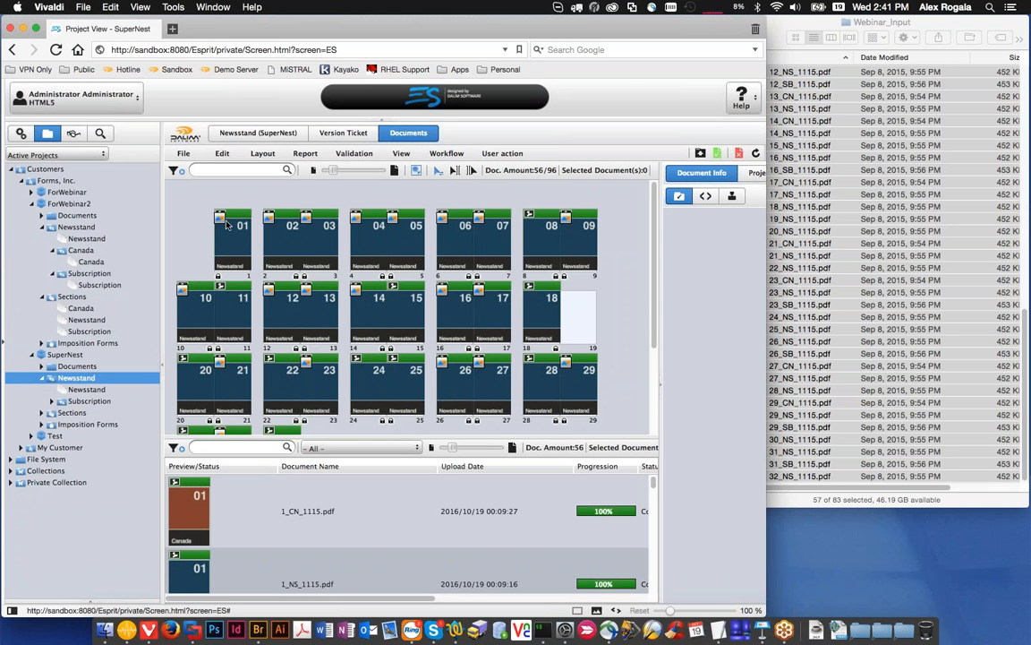
{"action": "double_click", "coordinate": [220, 225]}
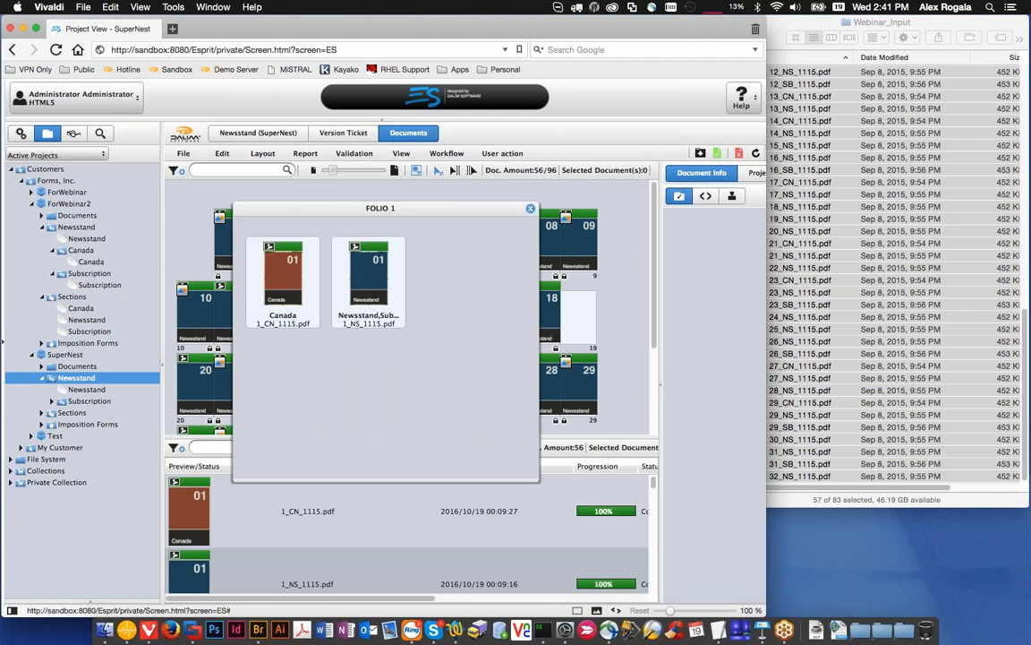
{"action": "left_click", "coordinate": [531, 208]}
{"action": "left_click", "coordinate": [42, 413]}
{"action": "left_click", "coordinate": [76, 432]}
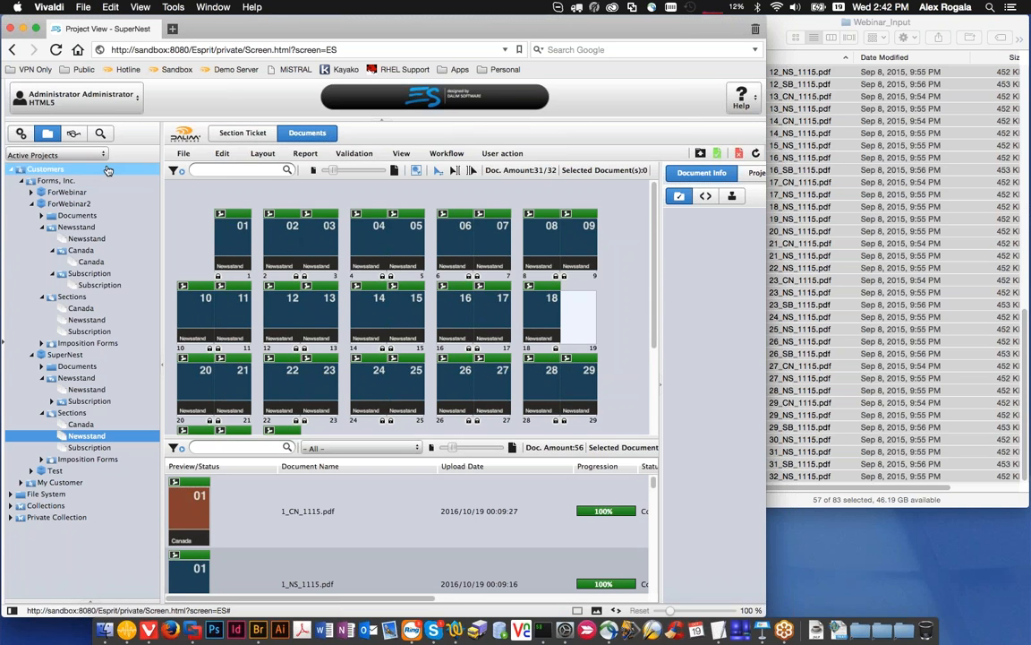
Step: Start a new project under Forms, Inc. and examine the child versions of its predefined Newsstand version
{"action": "left_click", "coordinate": [52, 181]}
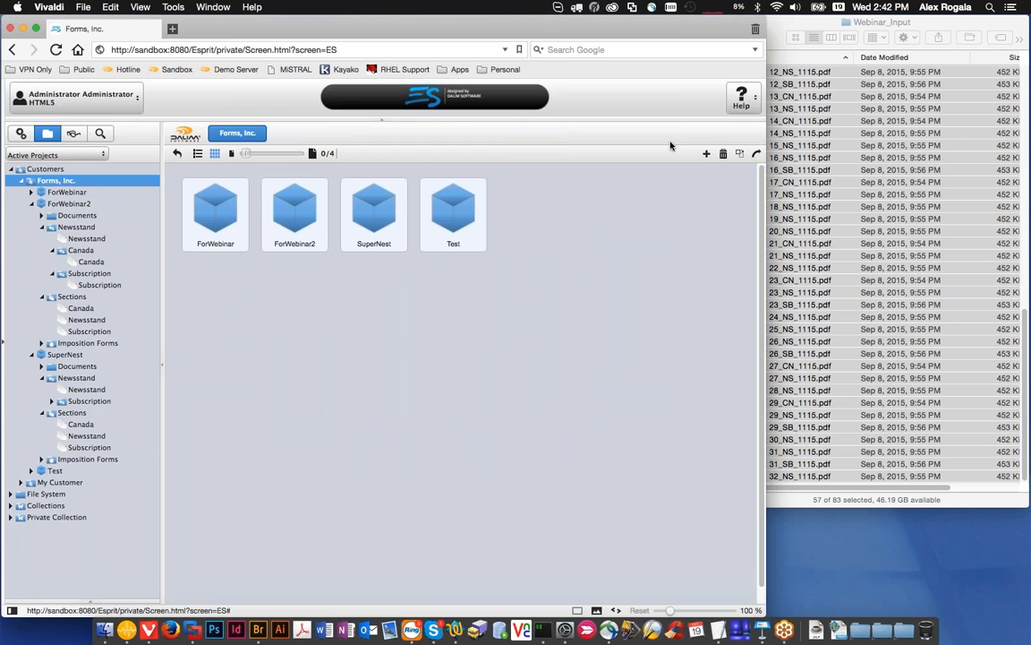
{"action": "left_click", "coordinate": [707, 155]}
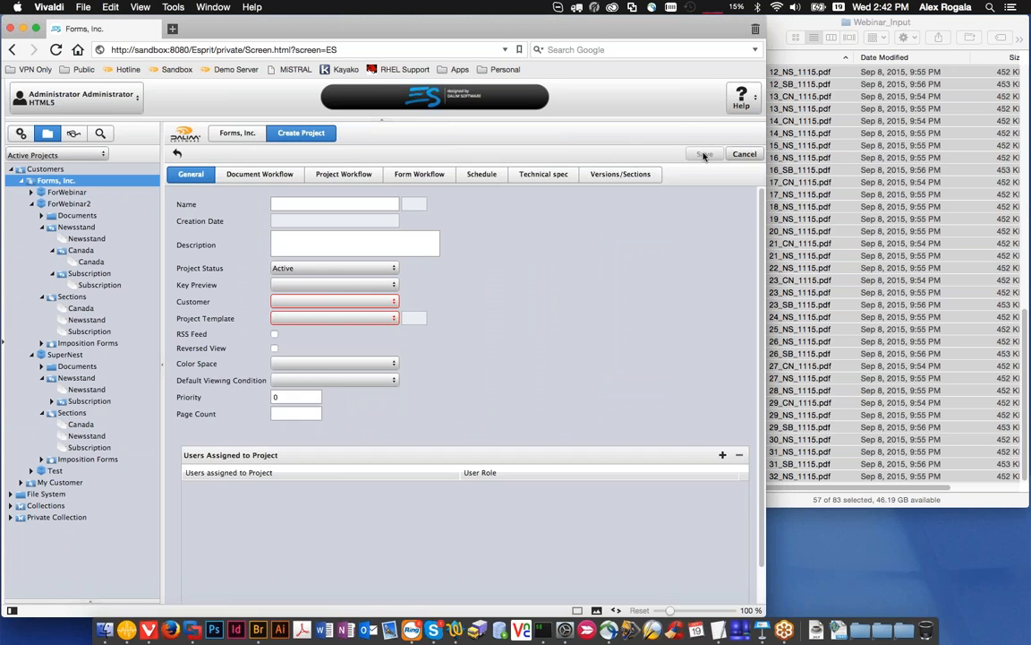
{"action": "left_click", "coordinate": [643, 177]}
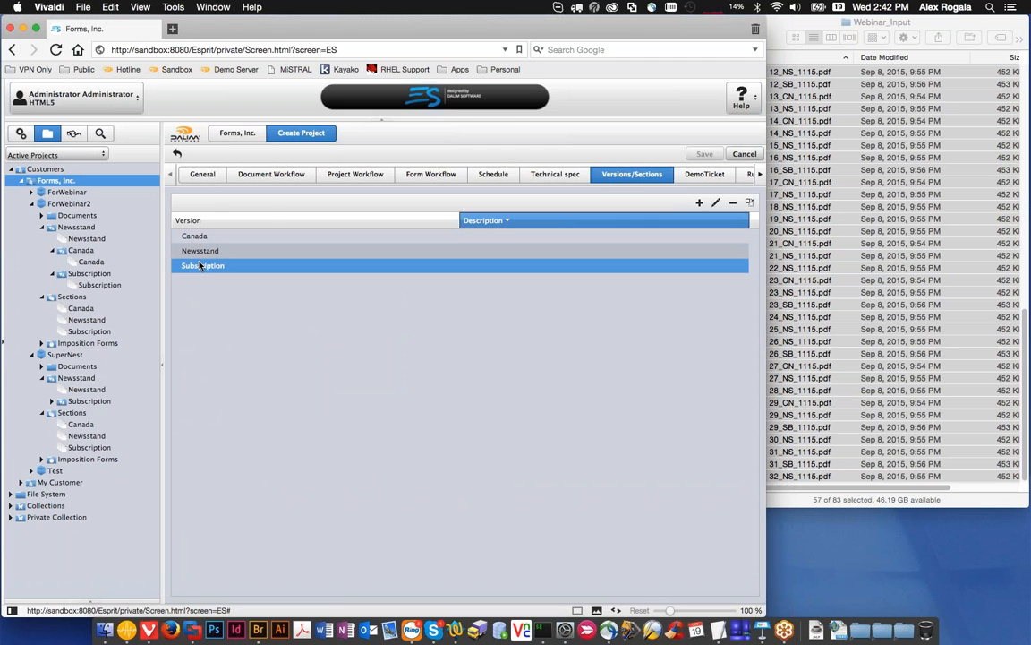
{"action": "double_click", "coordinate": [204, 252]}
{"action": "left_click", "coordinate": [186, 224]}
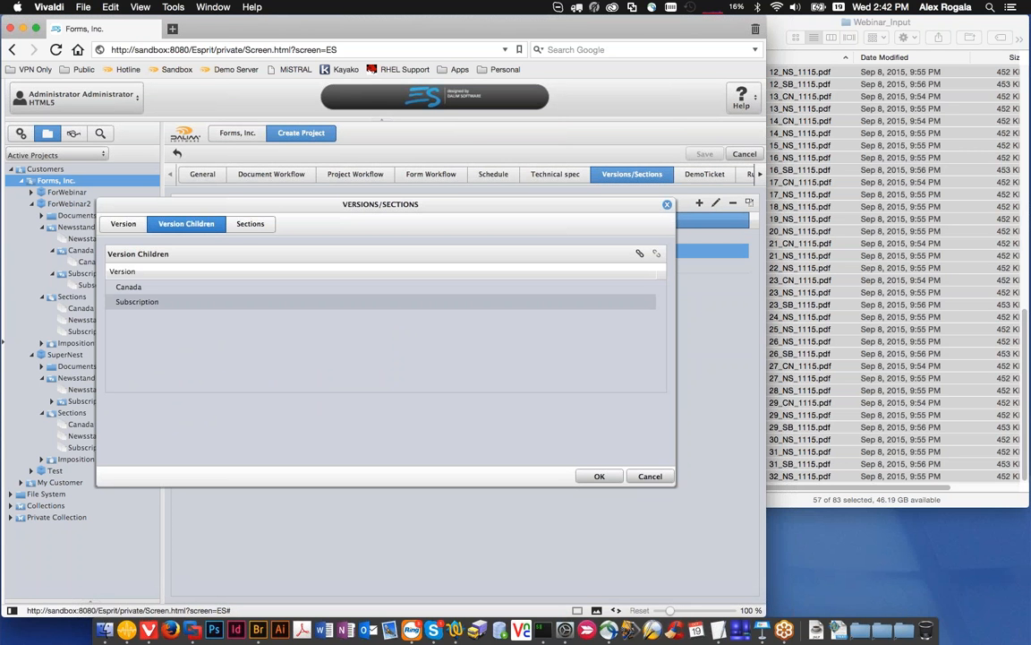
Step: Examine the Newsstand version's linked sections and the list of sections available for linking, and cancel without changes
{"action": "left_click", "coordinate": [253, 224]}
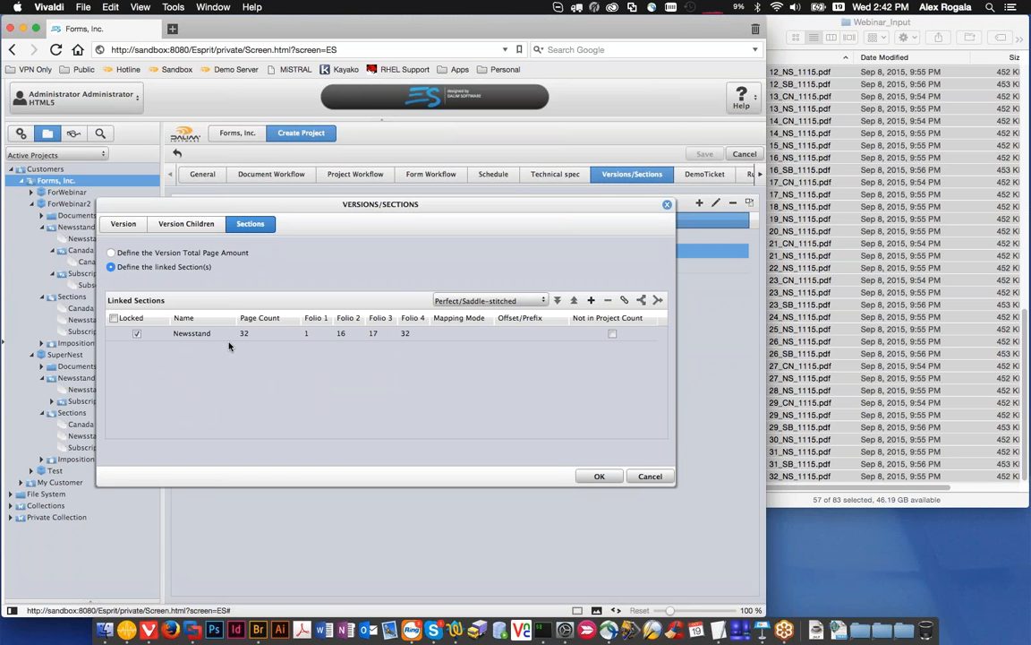
{"action": "left_click", "coordinate": [476, 336]}
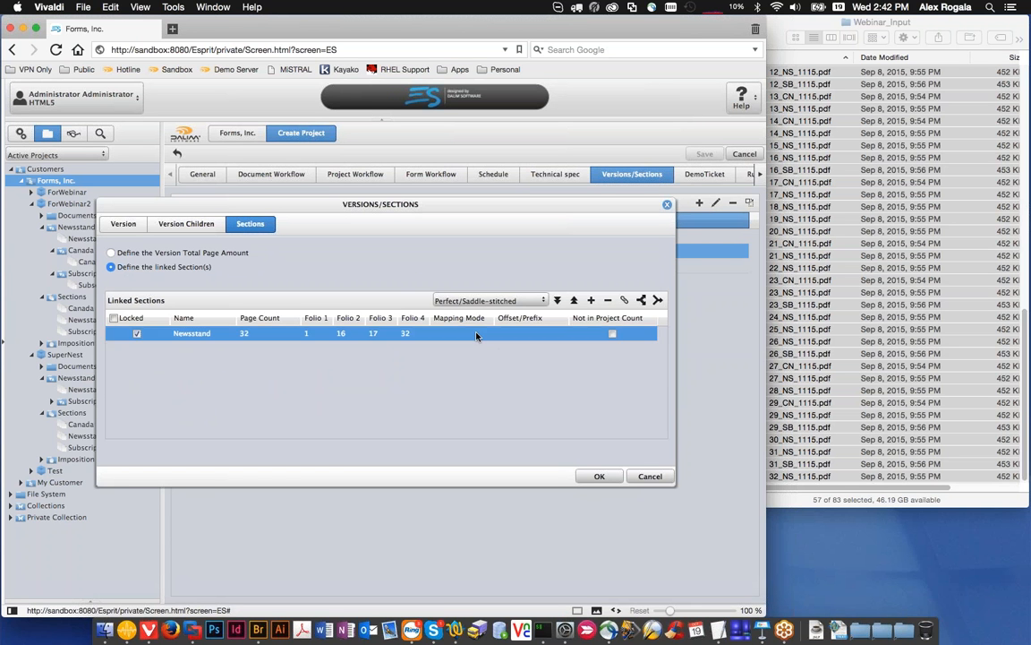
{"action": "left_click", "coordinate": [624, 301]}
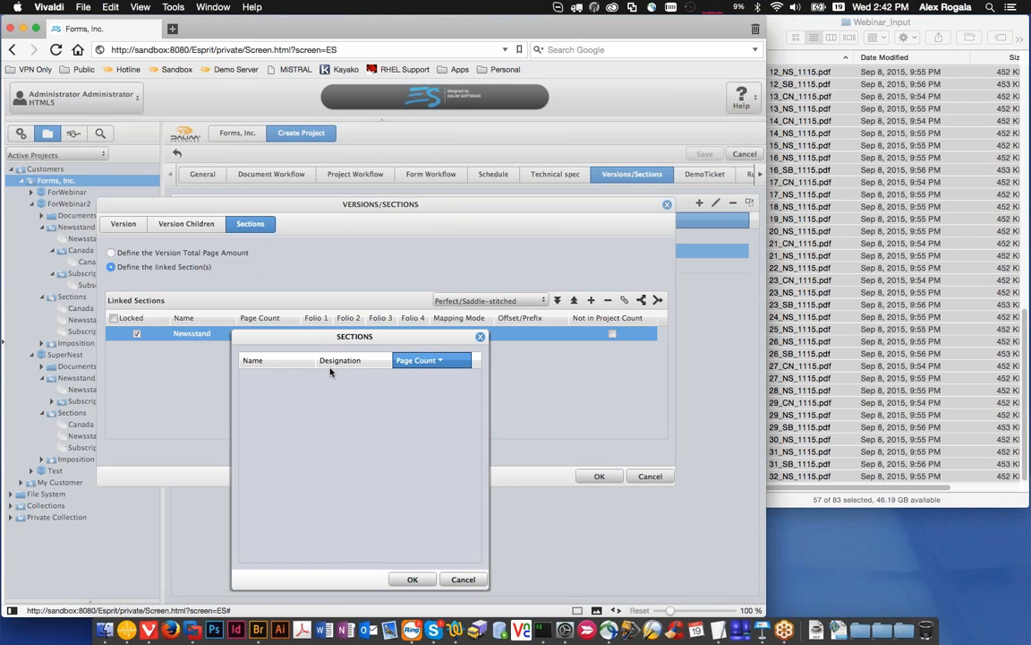
{"action": "left_click", "coordinate": [481, 338]}
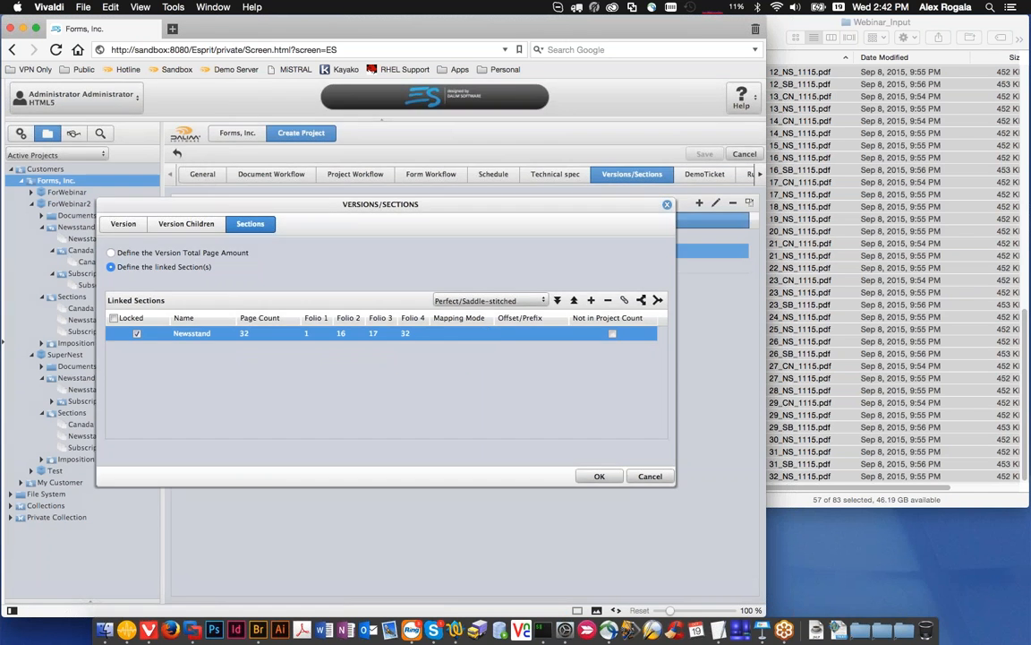
{"action": "left_click", "coordinate": [642, 478]}
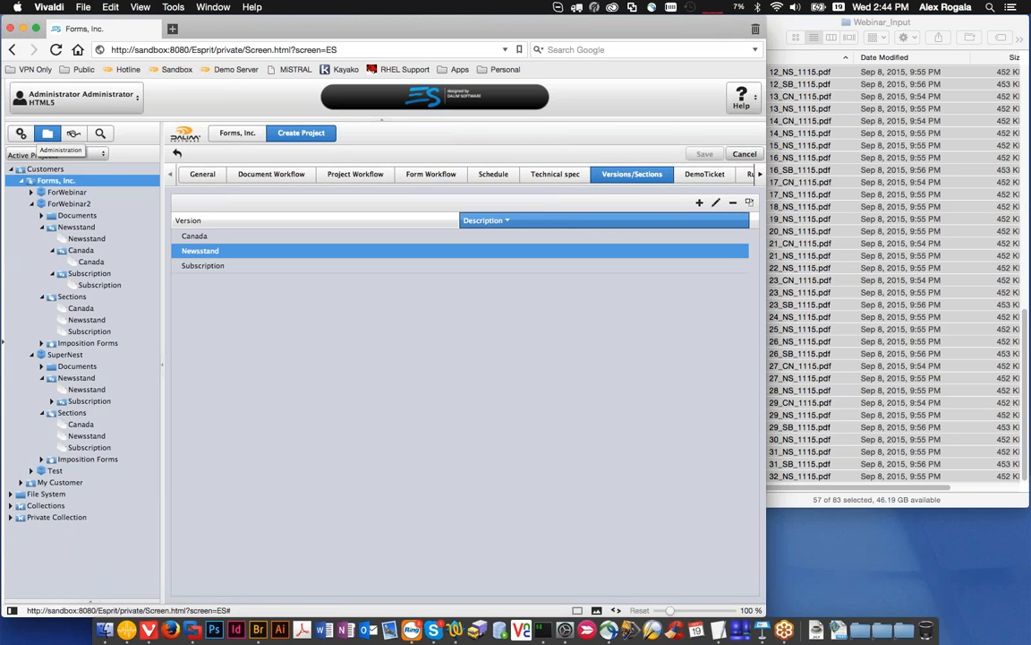
Step: Open the Webinar_Renamer document workflow in the administration area
{"action": "left_click", "coordinate": [21, 134]}
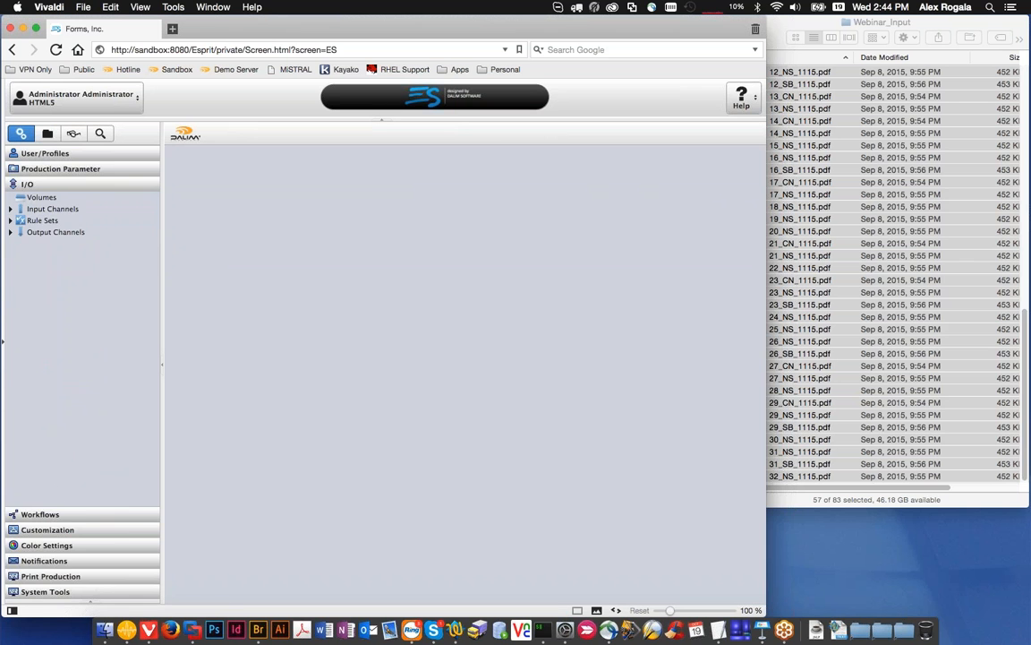
{"action": "left_click", "coordinate": [50, 592]}
{"action": "left_click", "coordinate": [11, 213]}
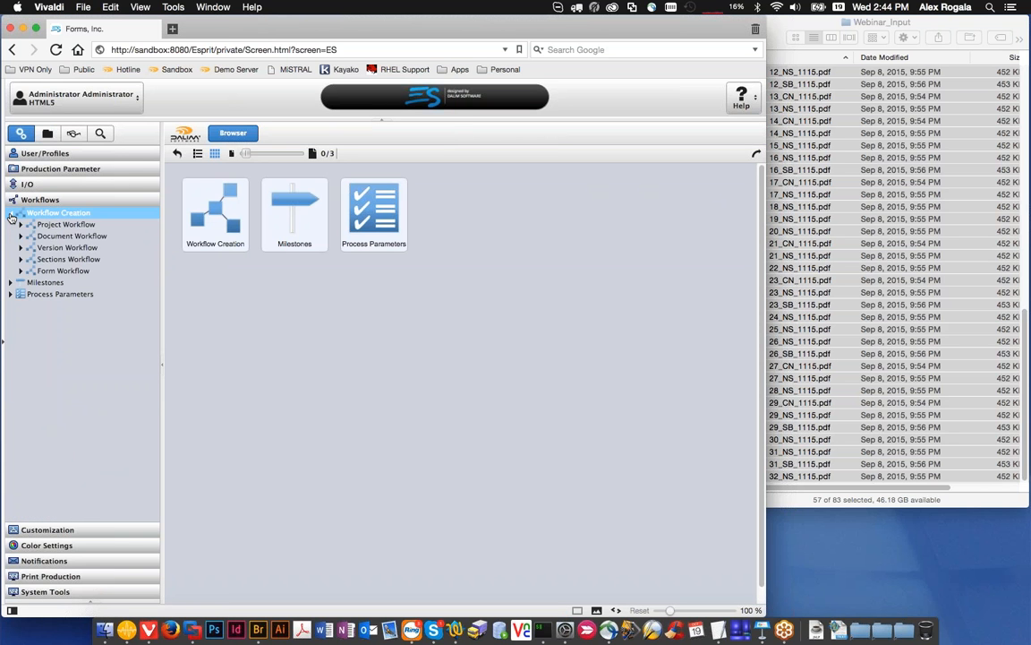
{"action": "left_click", "coordinate": [21, 235]}
{"action": "scroll", "coordinate": [54, 305], "scroll_direction": "down", "scroll_amount": 5}
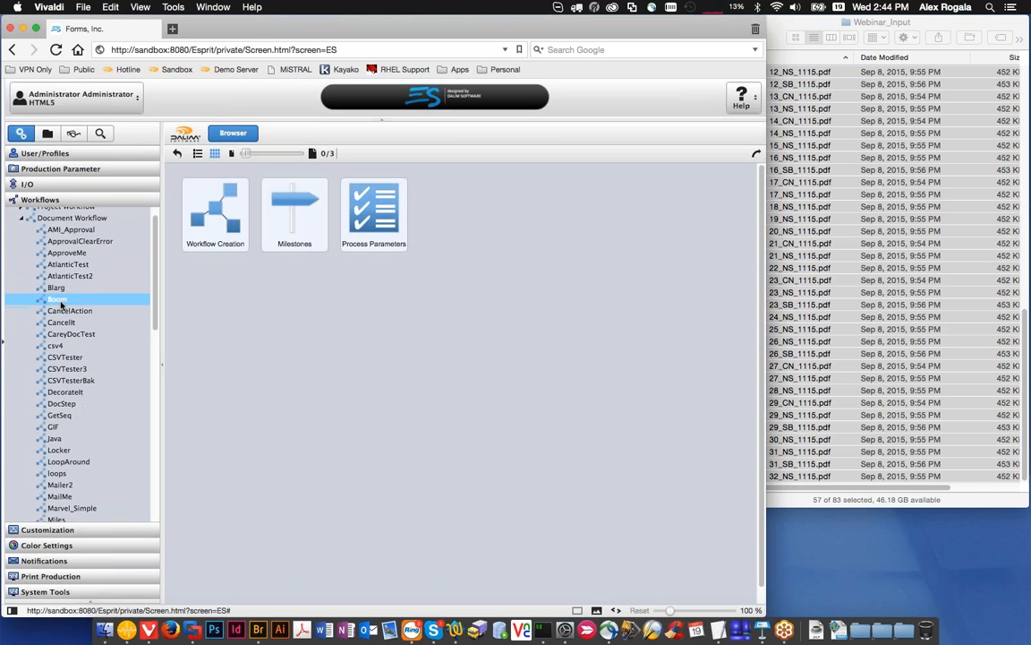
{"action": "scroll", "coordinate": [52, 303], "scroll_direction": "down", "scroll_amount": 8}
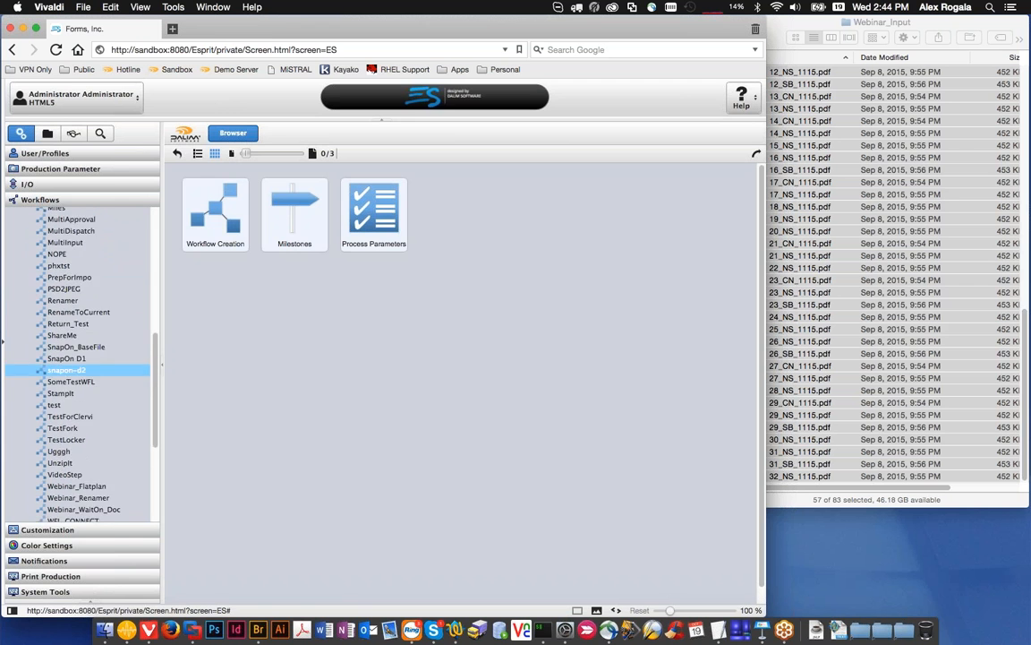
{"action": "double_click", "coordinate": [87, 464]}
Step: Inspect the document renaming parameters of the workflow's DocumentStep and close them without changes
{"action": "double_click", "coordinate": [497, 231]}
{"action": "left_click", "coordinate": [167, 289]}
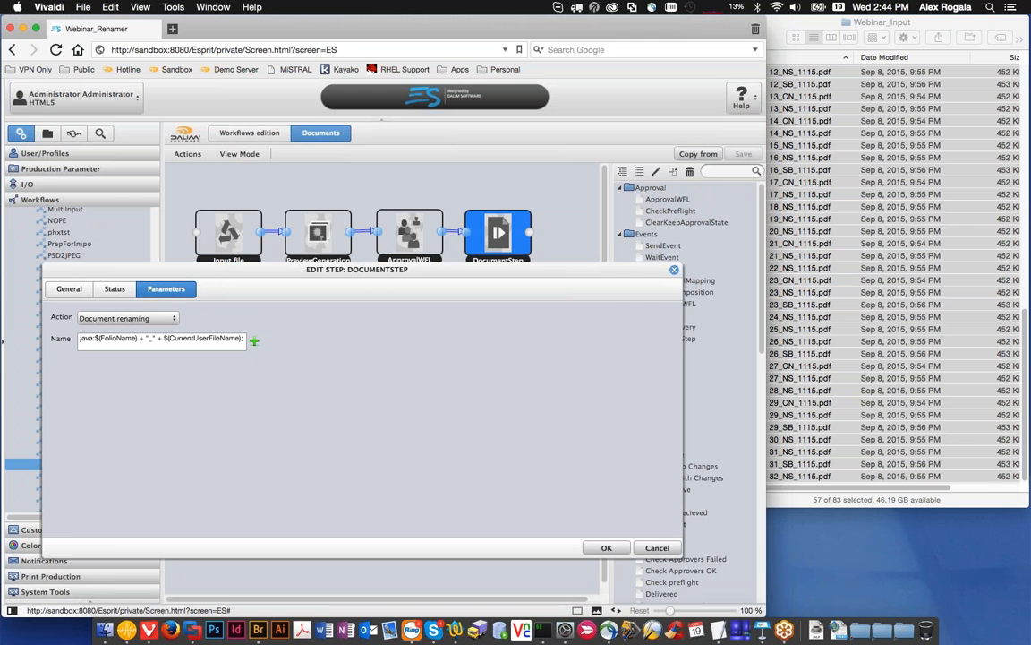
{"action": "left_click", "coordinate": [674, 270]}
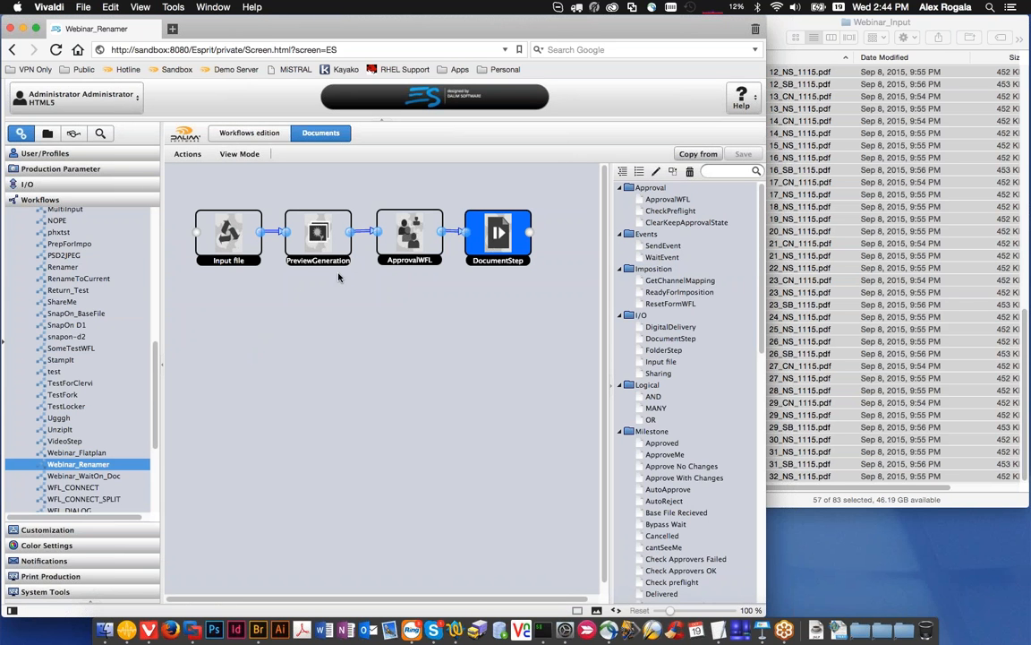
Step: Inspect the target settings of the OnApproved output channel's Default channel and close them without changes
{"action": "scroll", "coordinate": [77, 394], "scroll_direction": "down", "scroll_amount": 1}
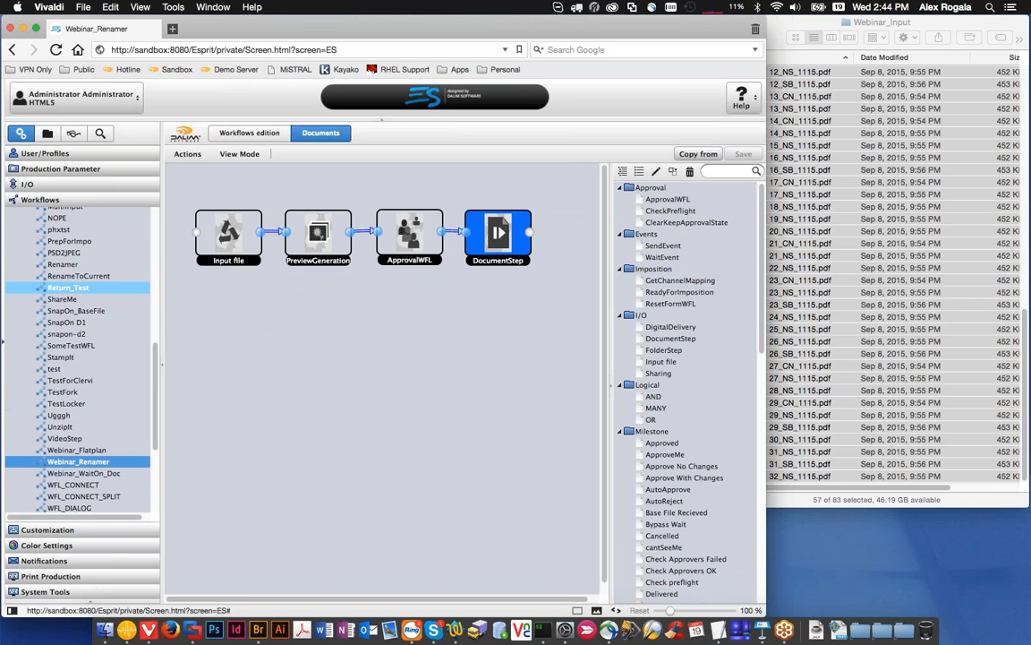
{"action": "left_click", "coordinate": [53, 183]}
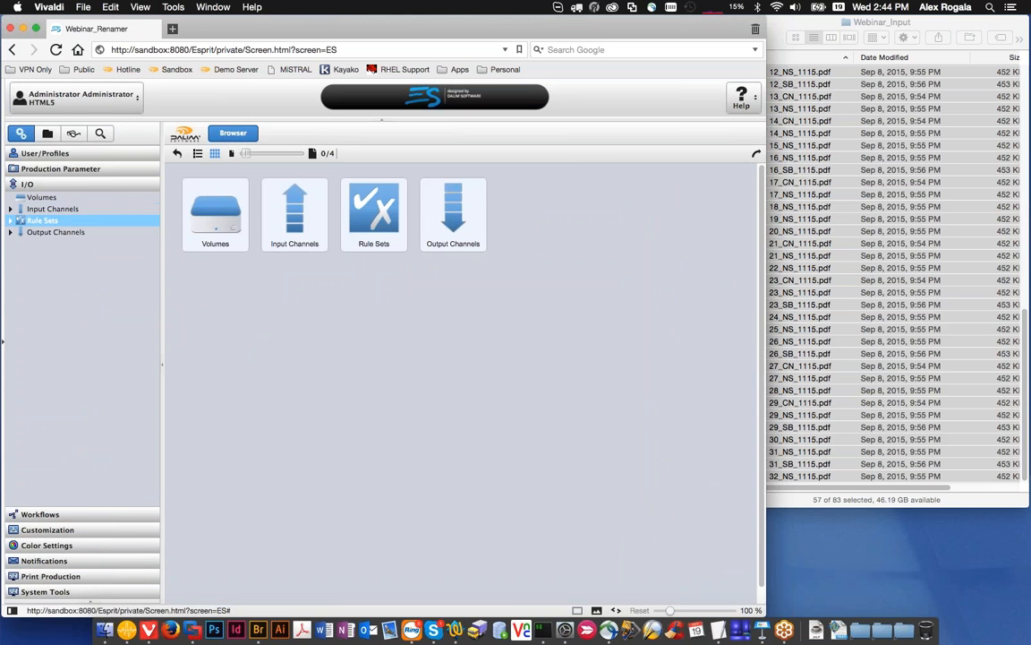
{"action": "left_click", "coordinate": [14, 232]}
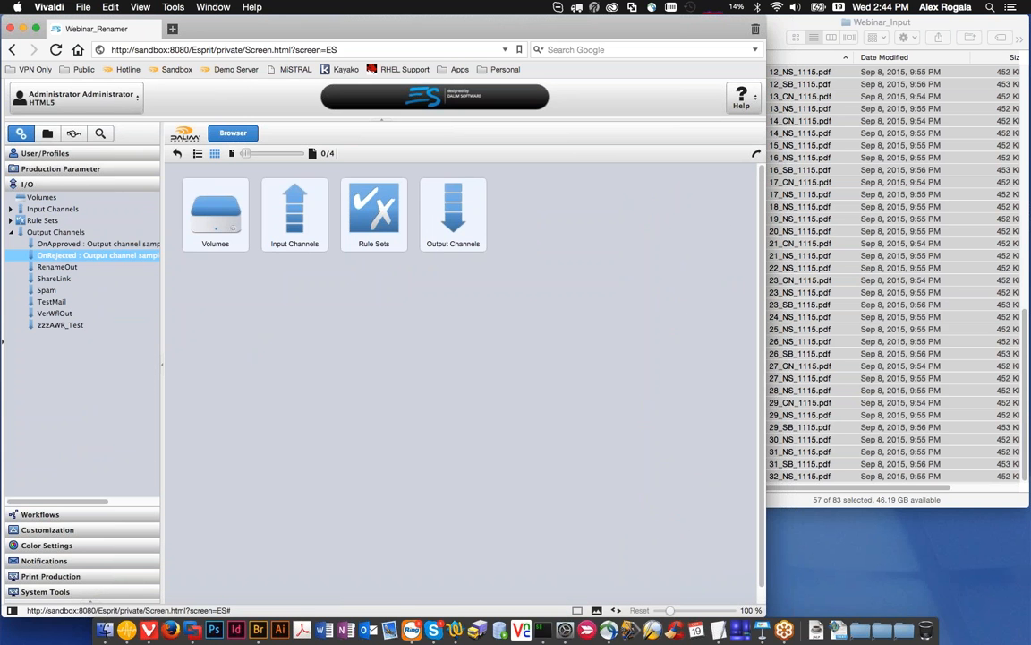
{"action": "left_click", "coordinate": [98, 243]}
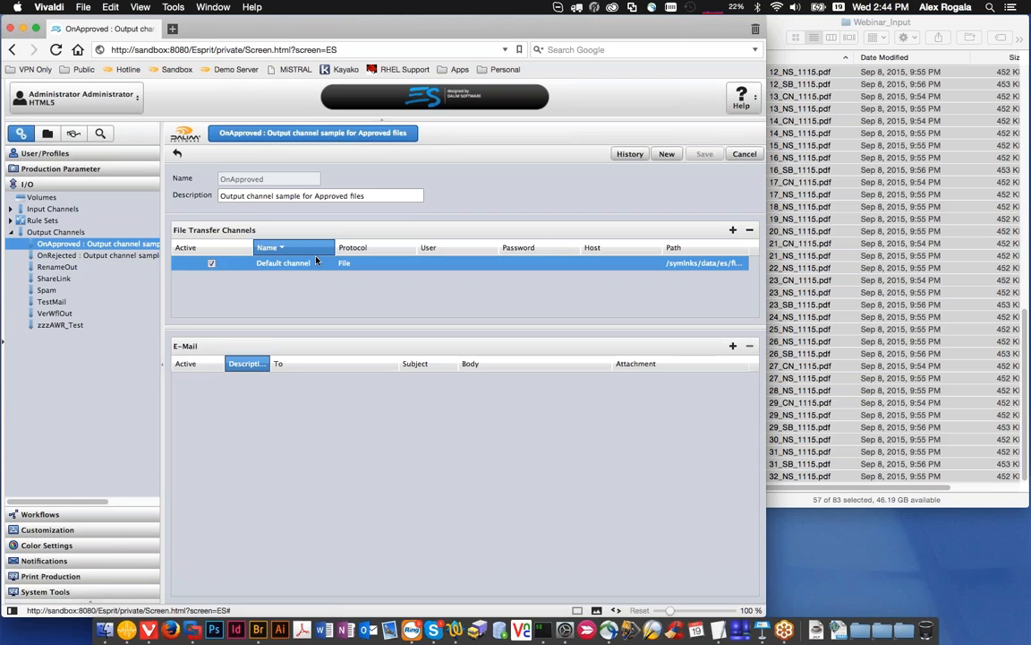
{"action": "double_click", "coordinate": [288, 262]}
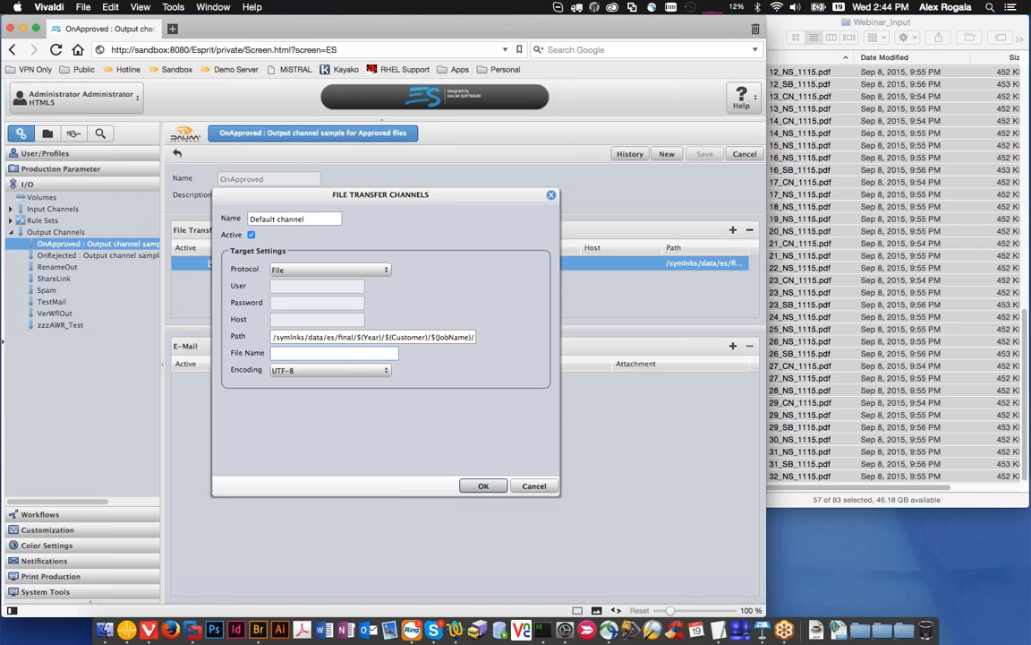
{"action": "left_click", "coordinate": [526, 487]}
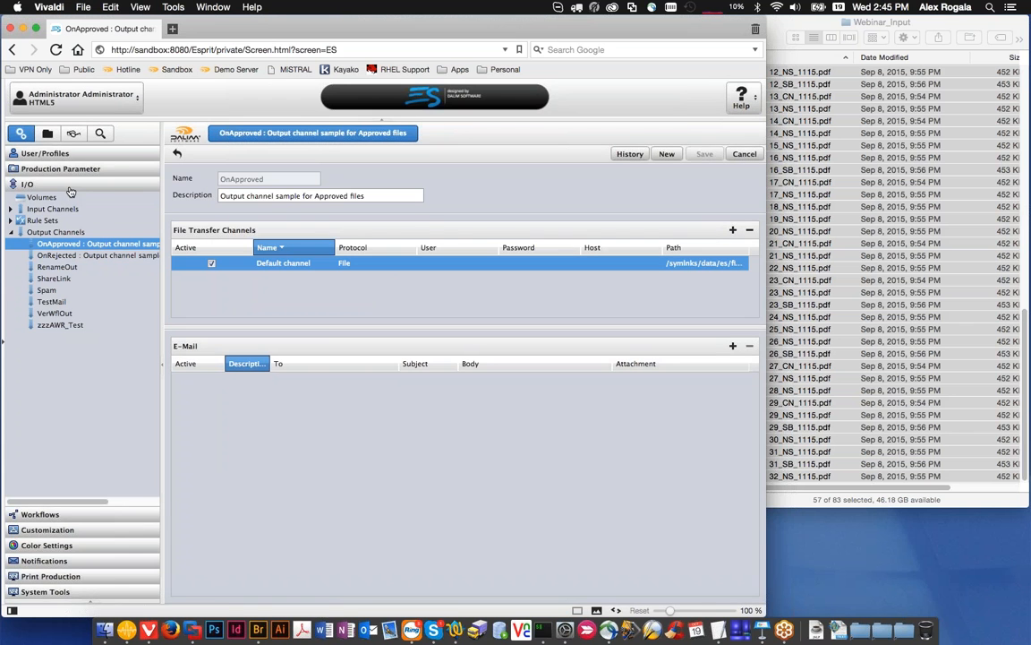
Step: Open the workflow of page 8's Newsstand document in the ForWebinar2 project and display its workflow context variables
{"action": "left_click", "coordinate": [47, 134]}
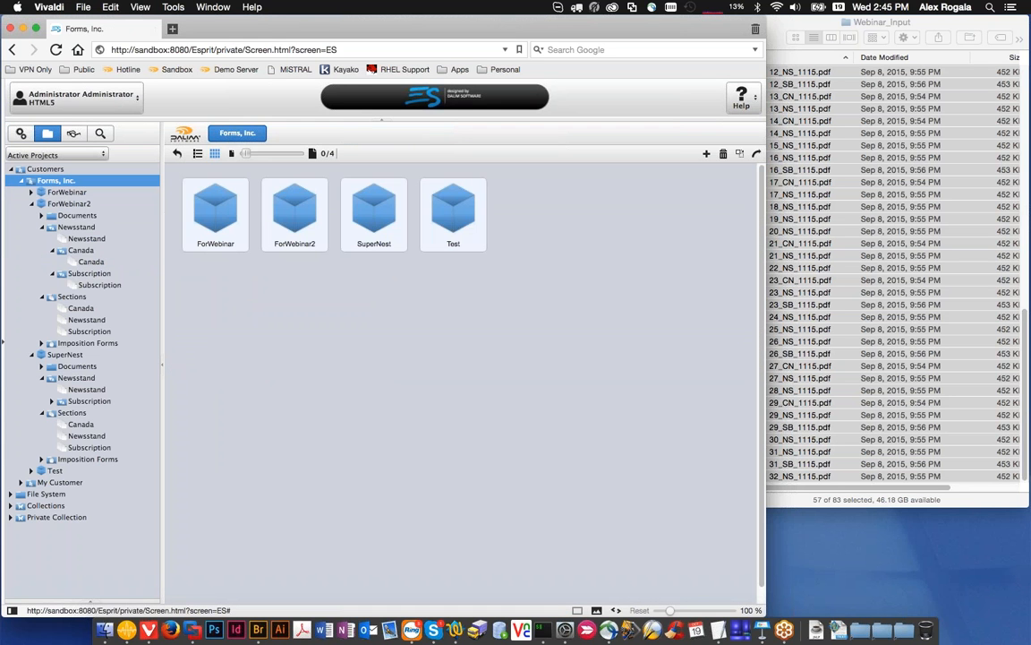
{"action": "left_click", "coordinate": [87, 205]}
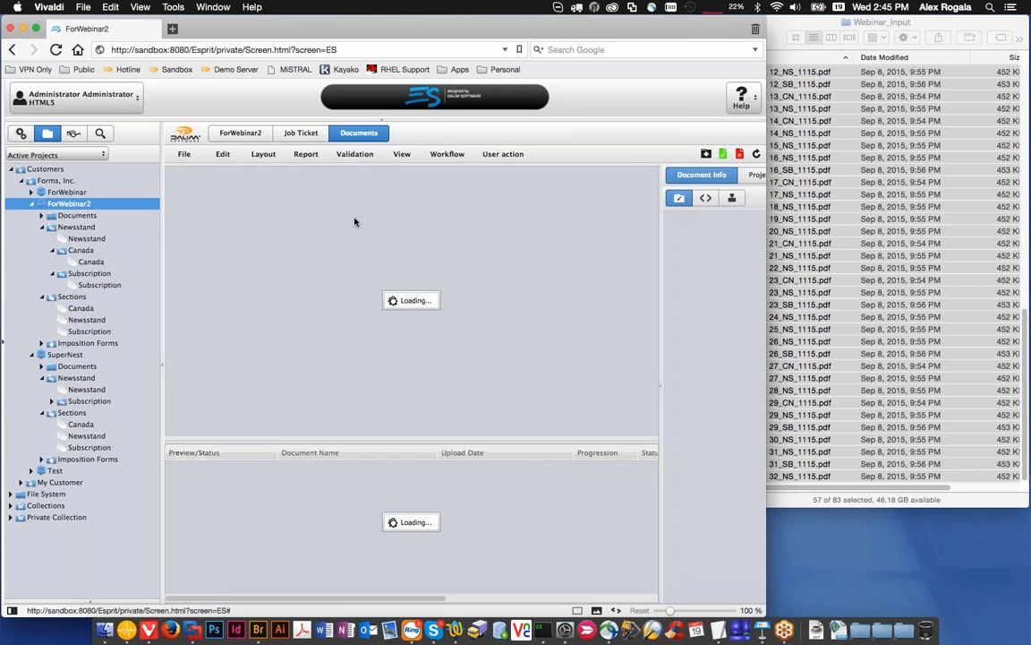
{"action": "double_click", "coordinate": [499, 236]}
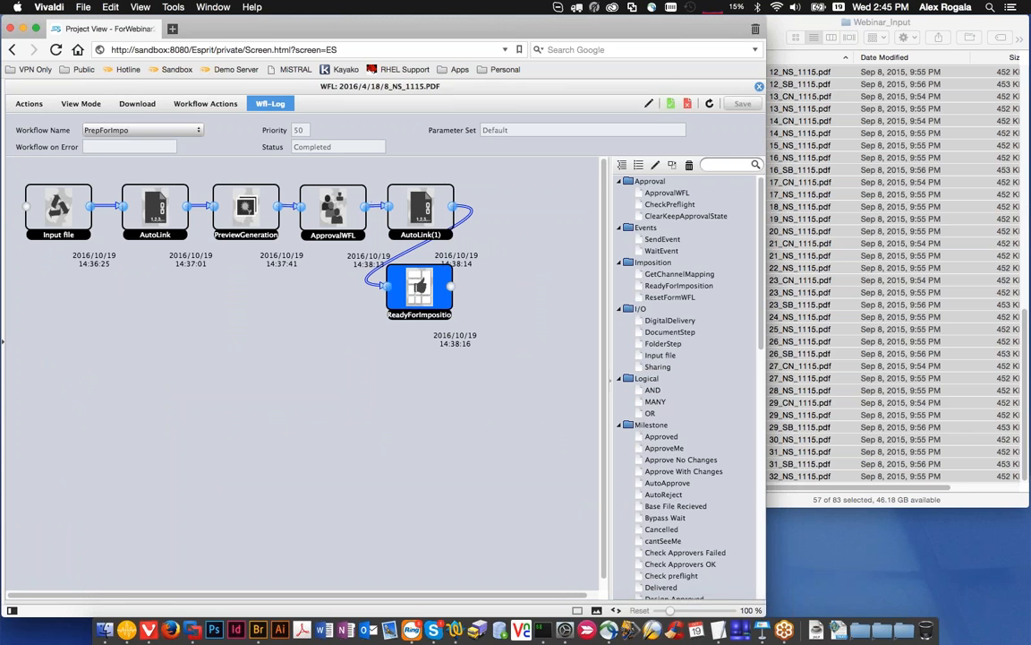
{"action": "left_click", "coordinate": [270, 104]}
{"action": "left_click", "coordinate": [286, 136]}
{"action": "left_click", "coordinate": [213, 170]}
{"action": "left_click", "coordinate": [100, 196]}
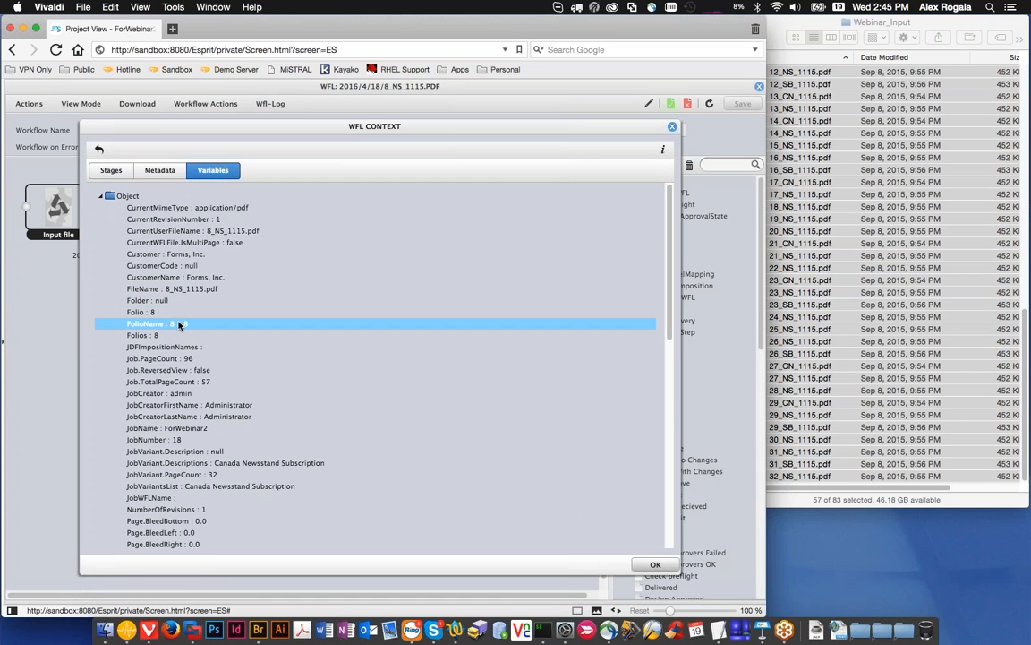
Step: Examine the document's Folio, FolioName, Folios and Sections variables, and close the workflow context and the workflow
{"action": "scroll", "coordinate": [179, 325], "scroll_direction": "down", "scroll_amount": 10}
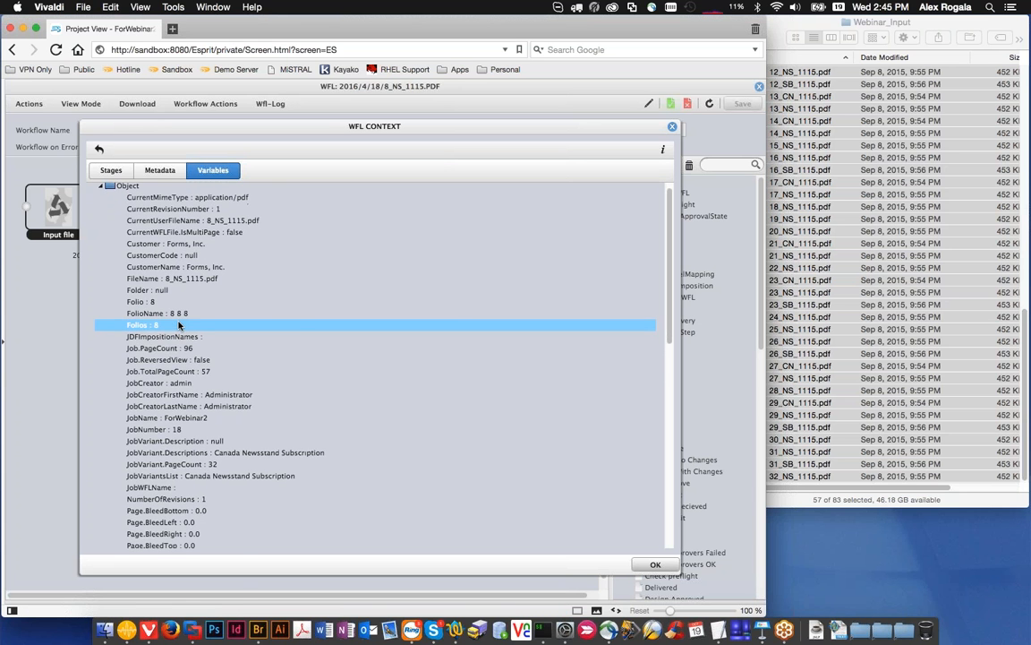
{"action": "scroll", "coordinate": [179, 325], "scroll_direction": "up", "scroll_amount": 2}
{"action": "scroll", "coordinate": [179, 325], "scroll_direction": "down", "scroll_amount": 2}
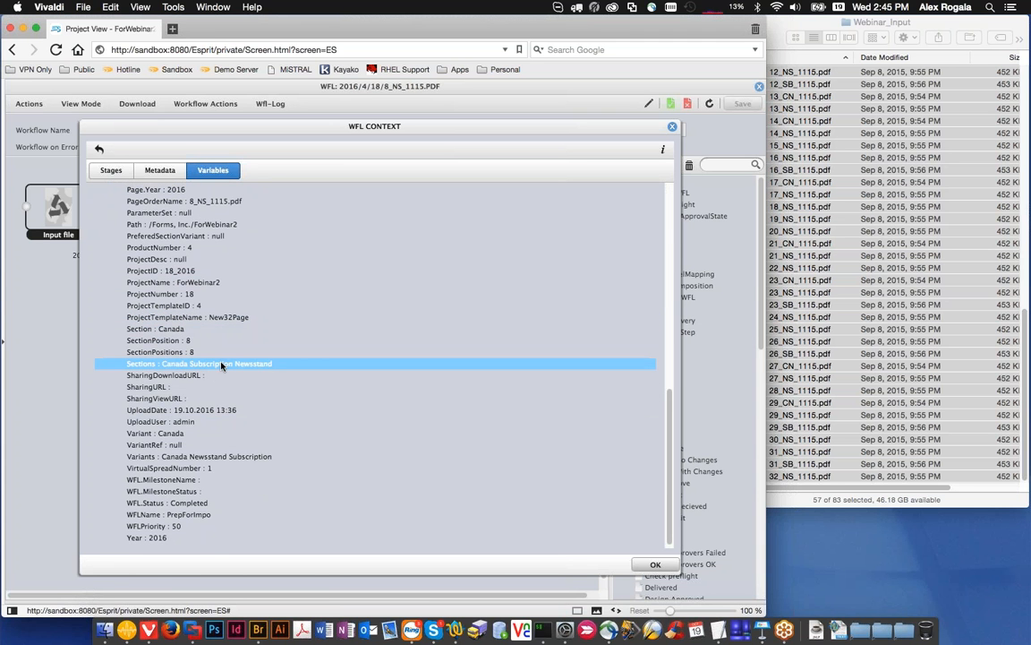
{"action": "scroll", "coordinate": [228, 365], "scroll_direction": "up", "scroll_amount": 10}
{"action": "scroll", "coordinate": [251, 295], "scroll_direction": "up", "scroll_amount": 1}
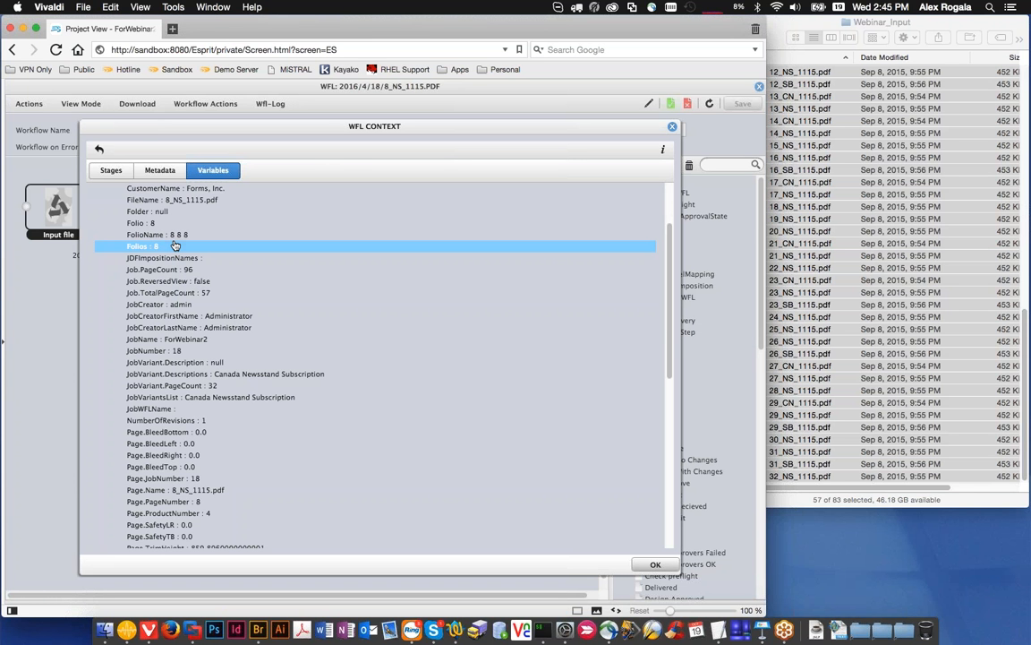
{"action": "key", "text": "Up"}
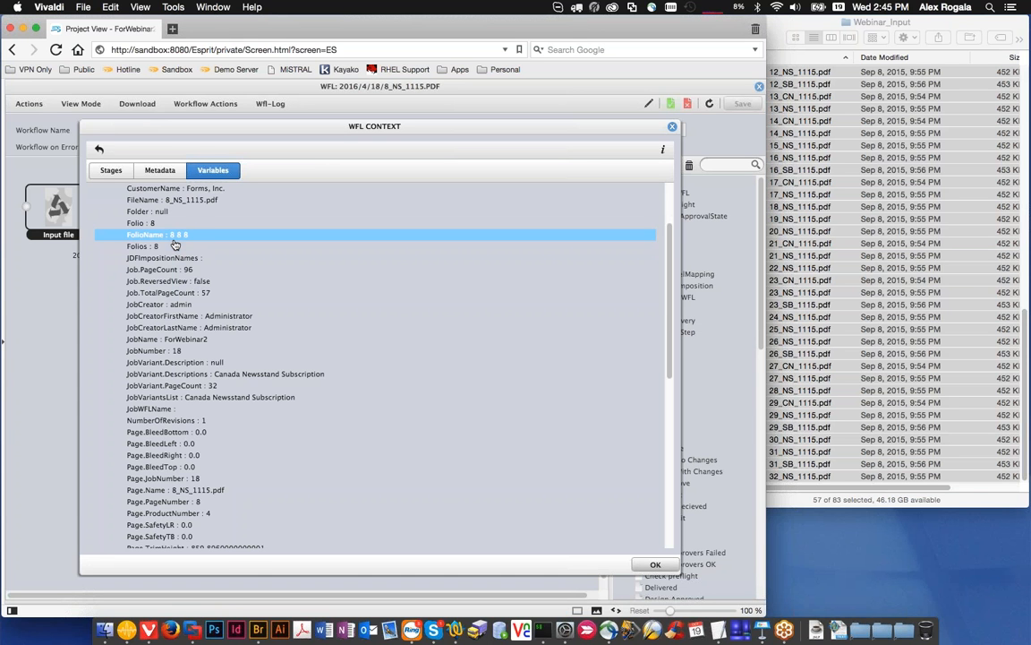
{"action": "left_click", "coordinate": [173, 246]}
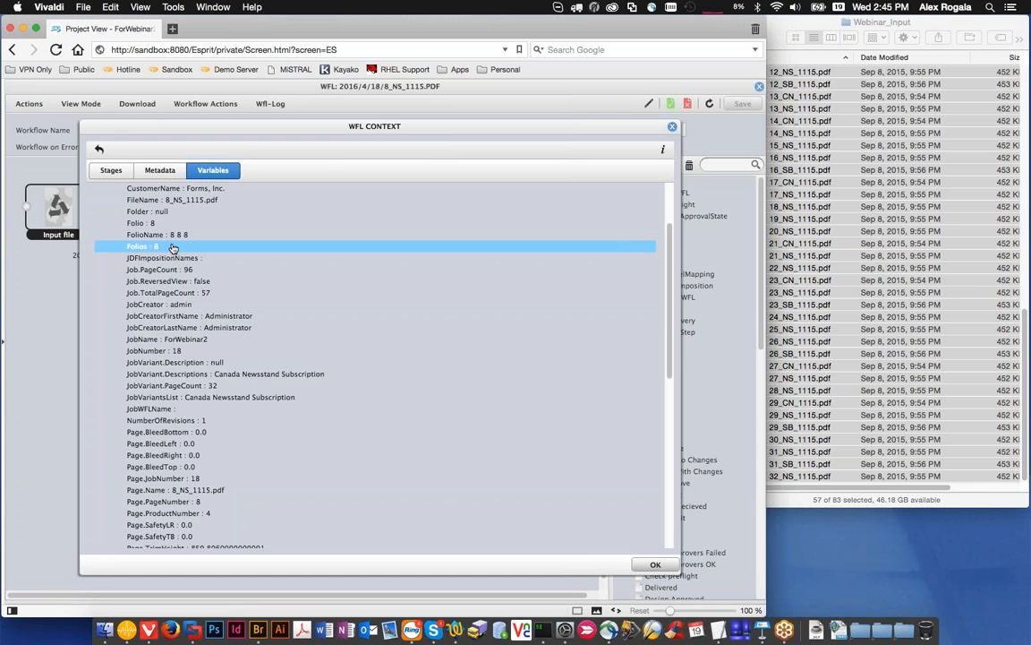
{"action": "left_click", "coordinate": [146, 231]}
{"action": "left_click", "coordinate": [144, 222]}
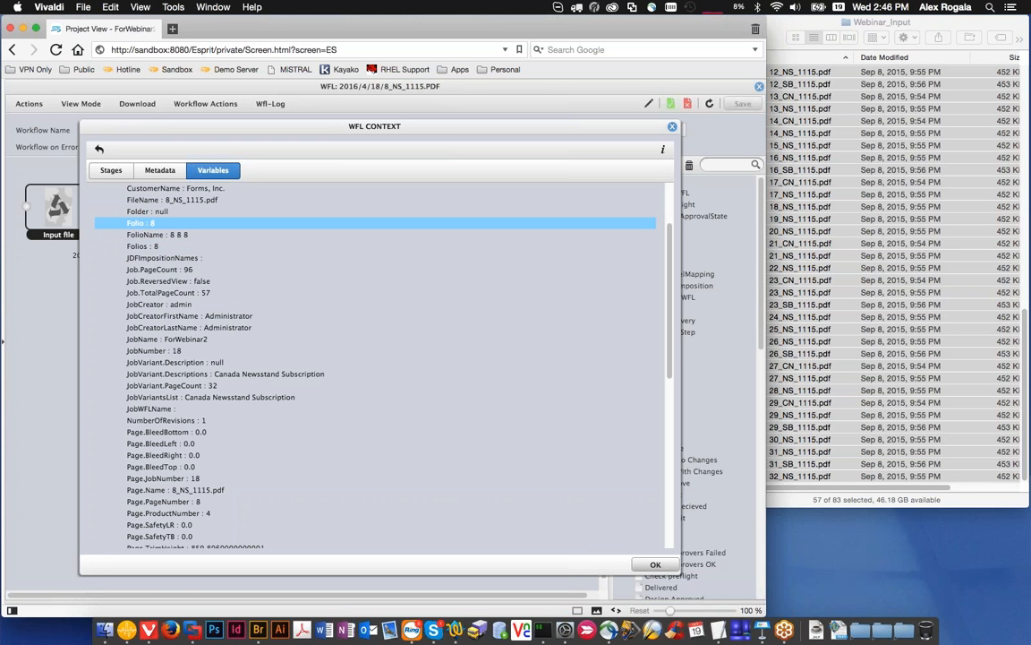
{"action": "left_click", "coordinate": [168, 234]}
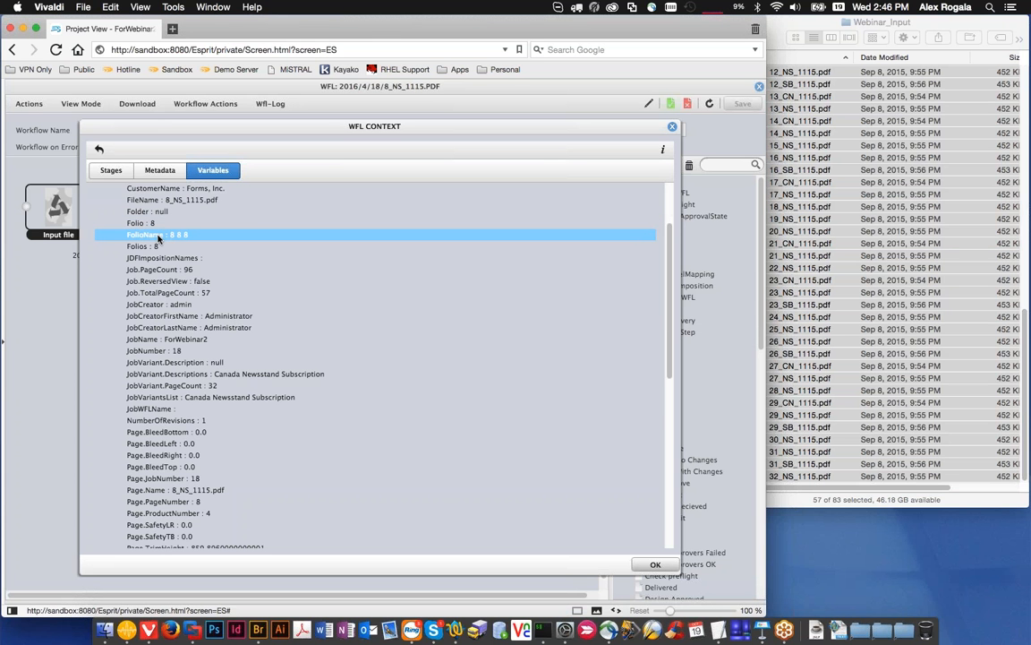
{"action": "left_click", "coordinate": [673, 126]}
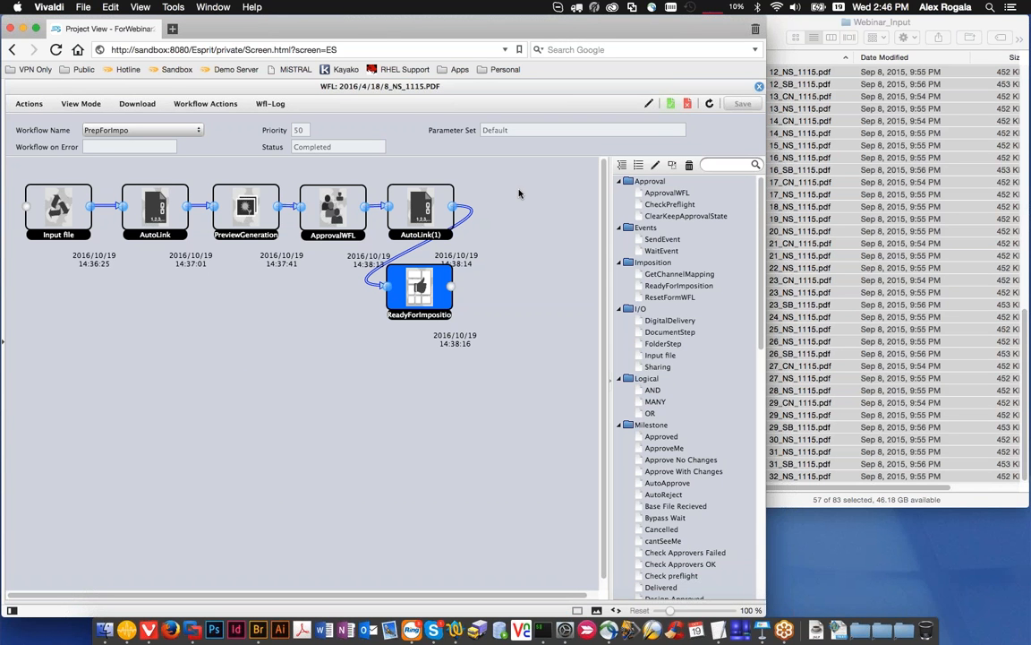
{"action": "left_click", "coordinate": [759, 89]}
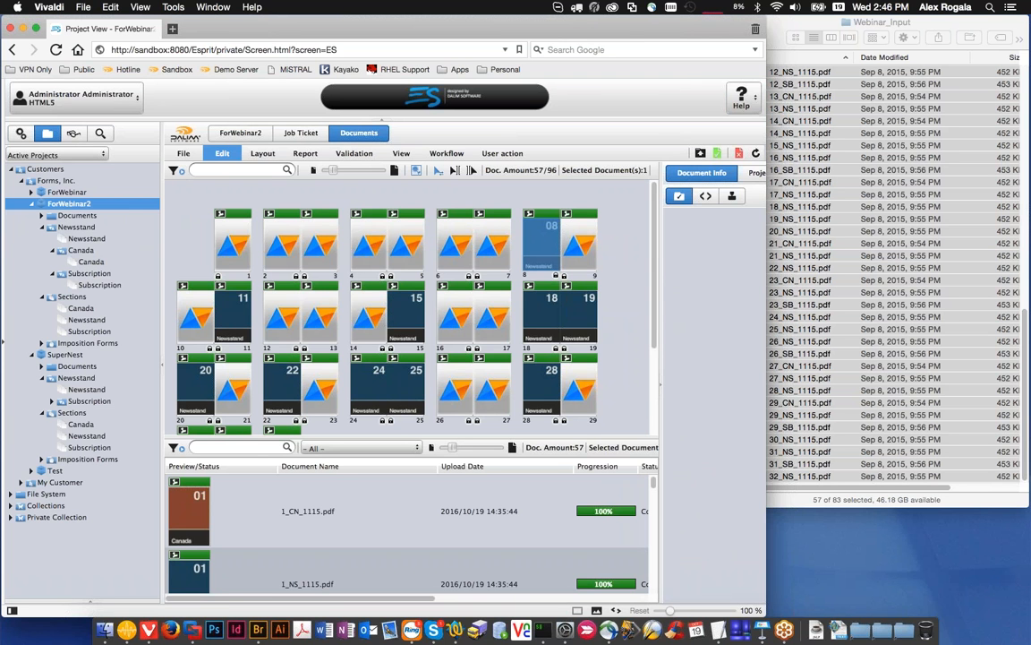
Step: Open the rename dialog for the selected page 8 document and cancel without changing the name
{"action": "left_click", "coordinate": [222, 153]}
{"action": "left_click", "coordinate": [183, 153]}
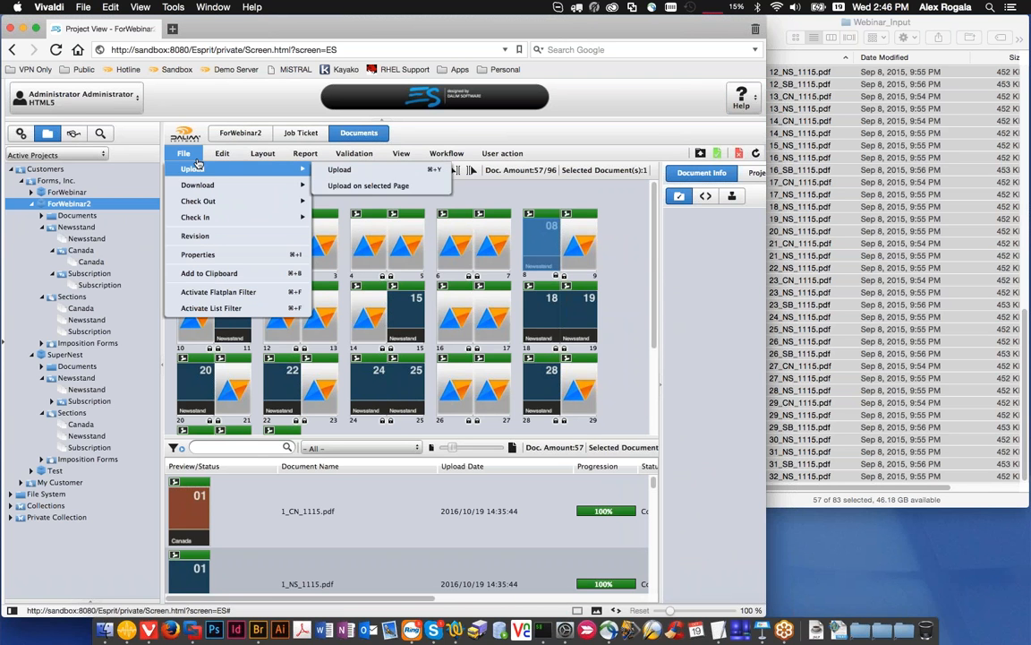
{"action": "left_click", "coordinate": [222, 153]}
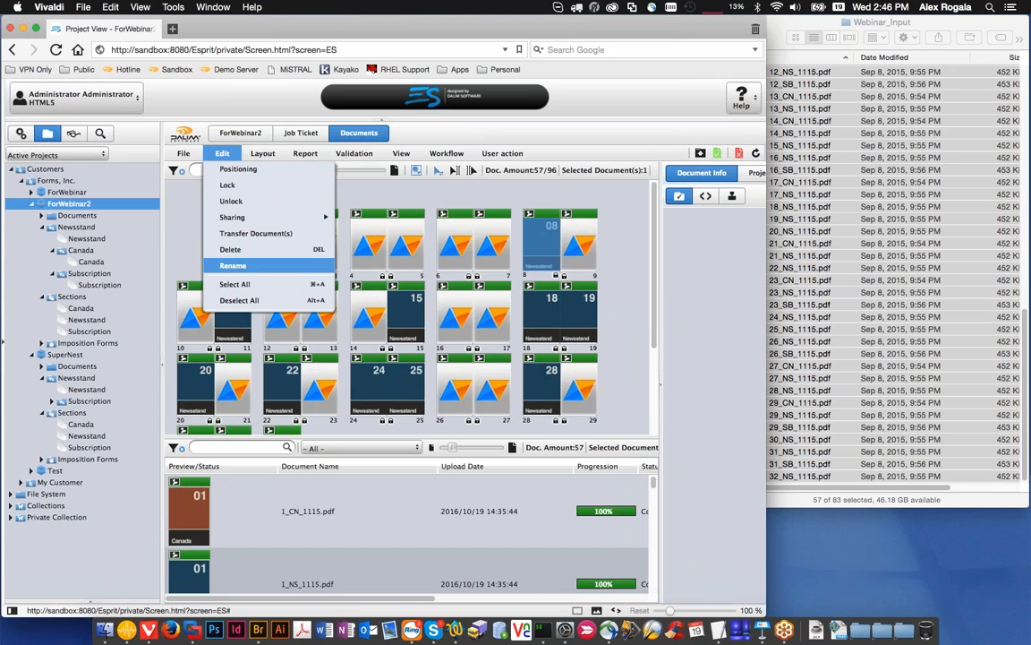
{"action": "left_click", "coordinate": [234, 266]}
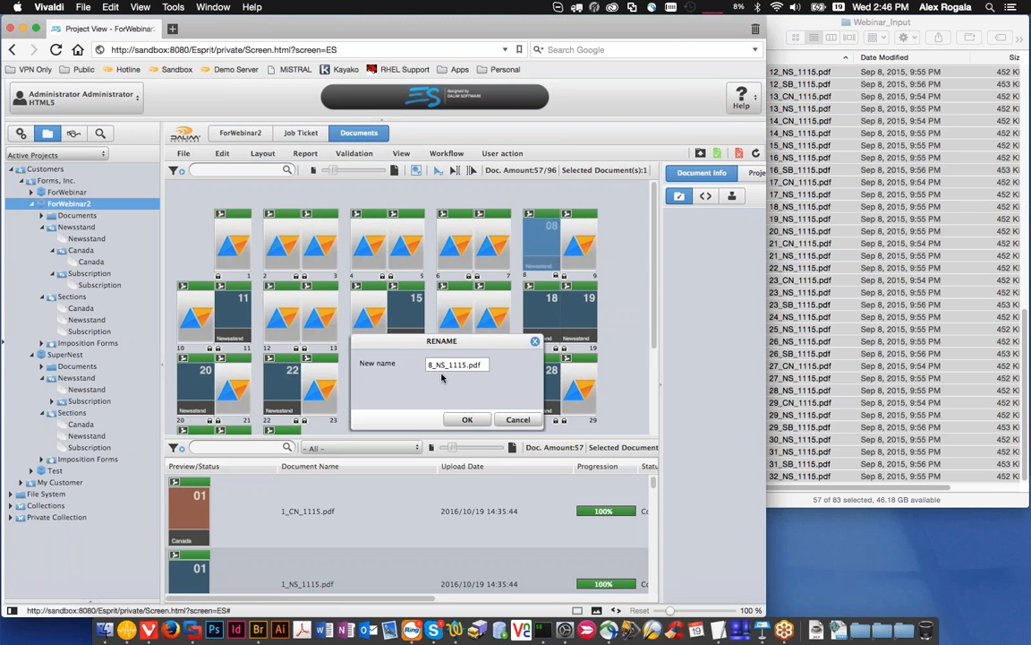
{"action": "left_click", "coordinate": [526, 420]}
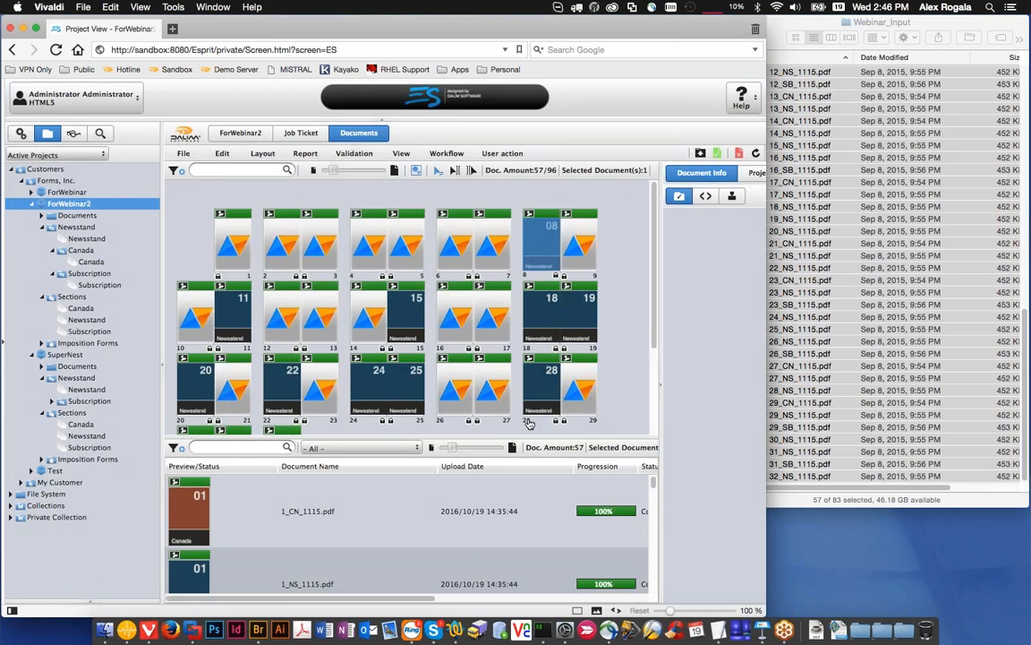
Step: Clear the page selection and check the document details of page 18 in the ForWebinar2 flatplan
{"action": "left_click", "coordinate": [625, 370]}
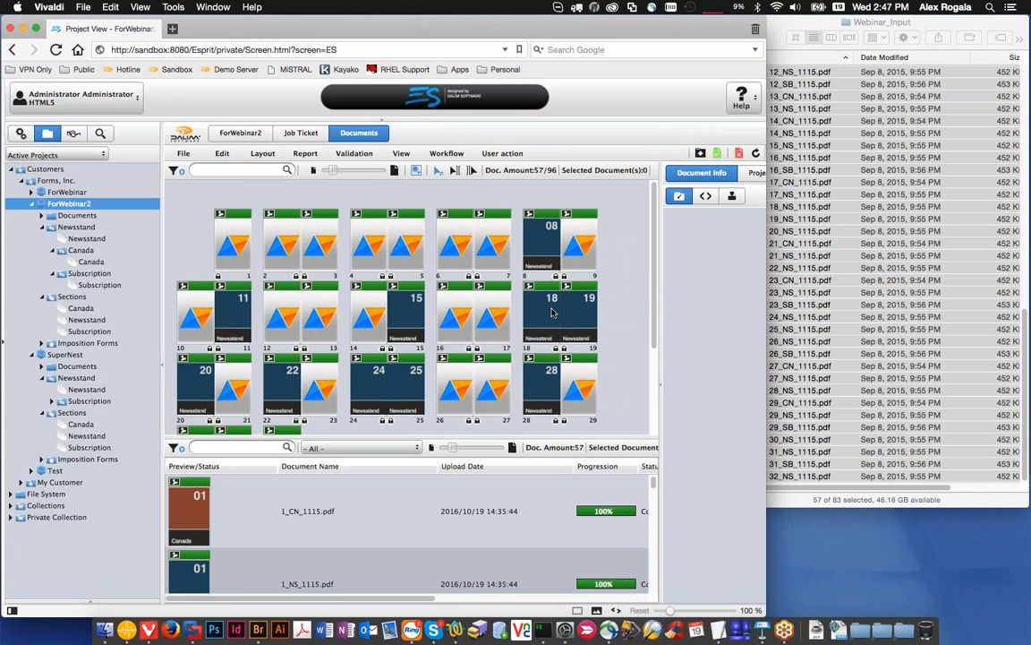
{"action": "mouse_move", "coordinate": [552, 312]}
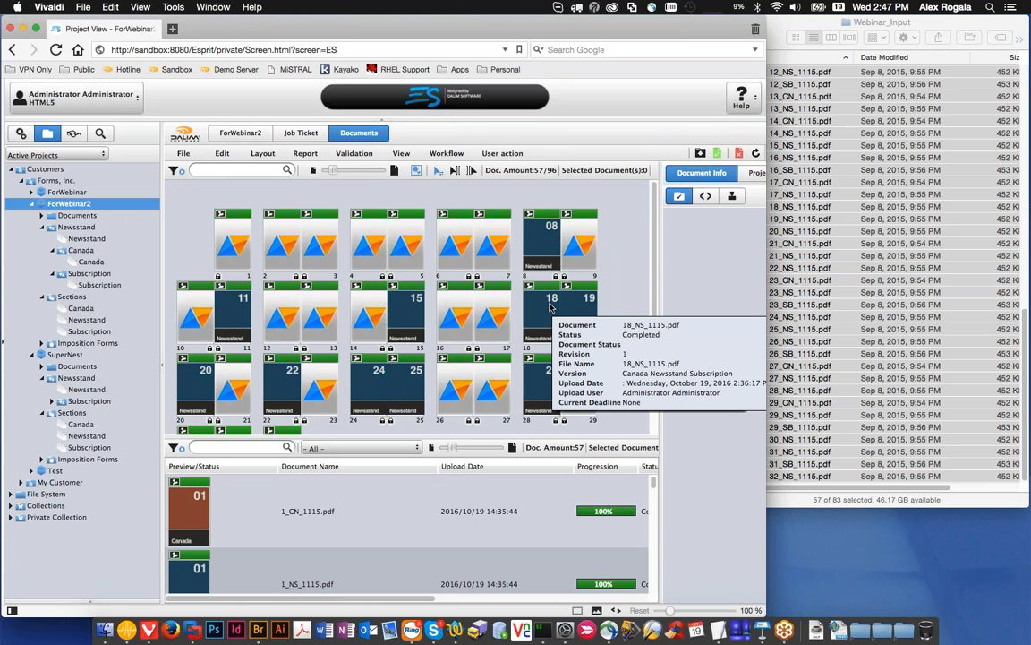
{"action": "mouse_move", "coordinate": [590, 316]}
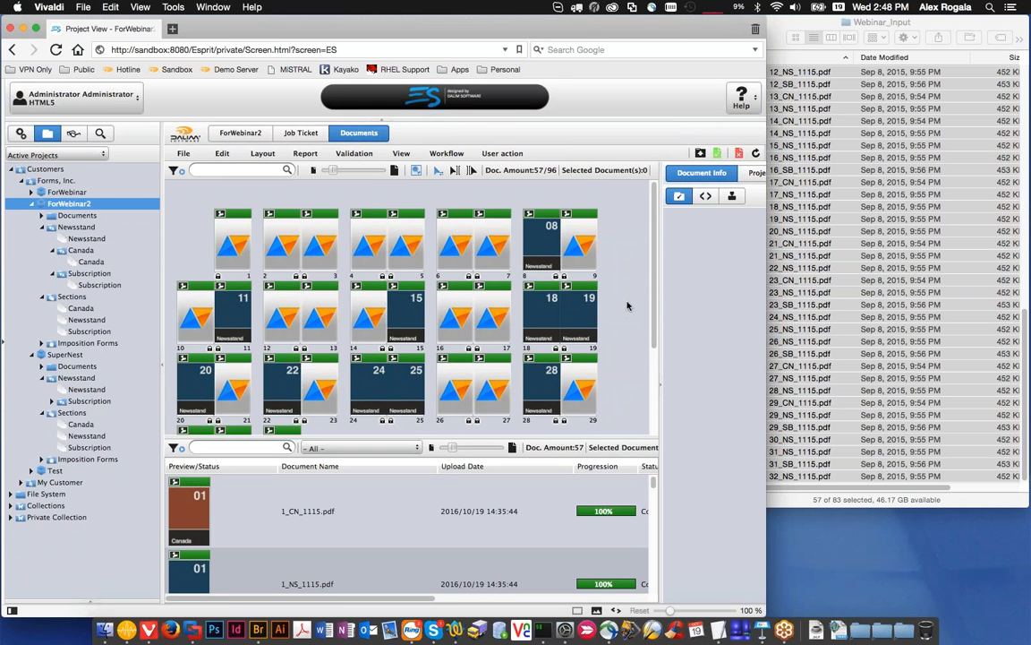
{"action": "left_click_drag", "start_coordinate": [655, 280], "coordinate": [651, 291]}
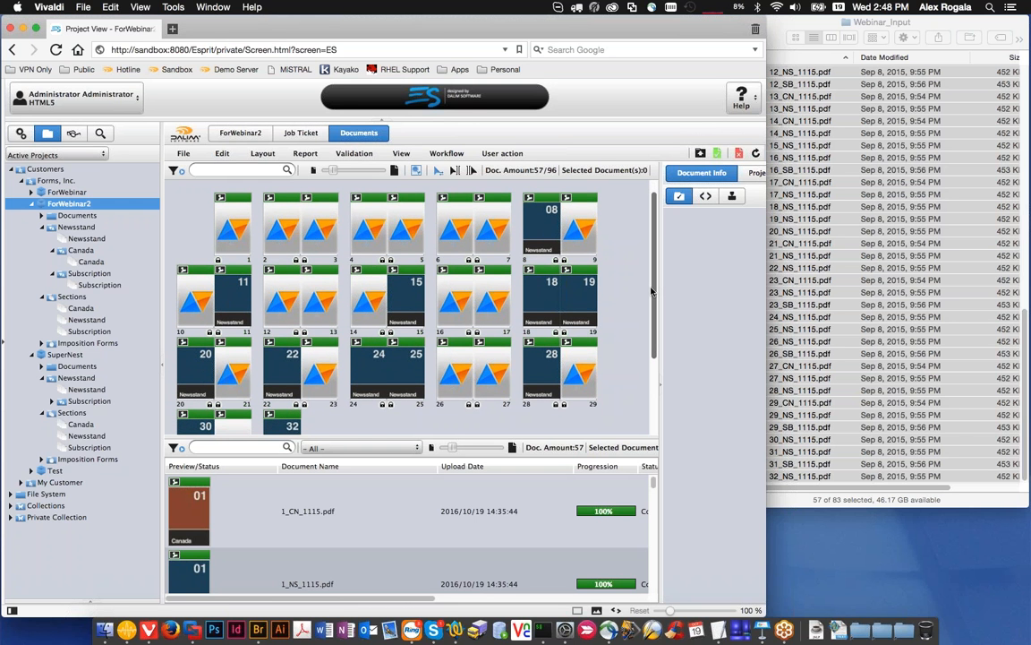